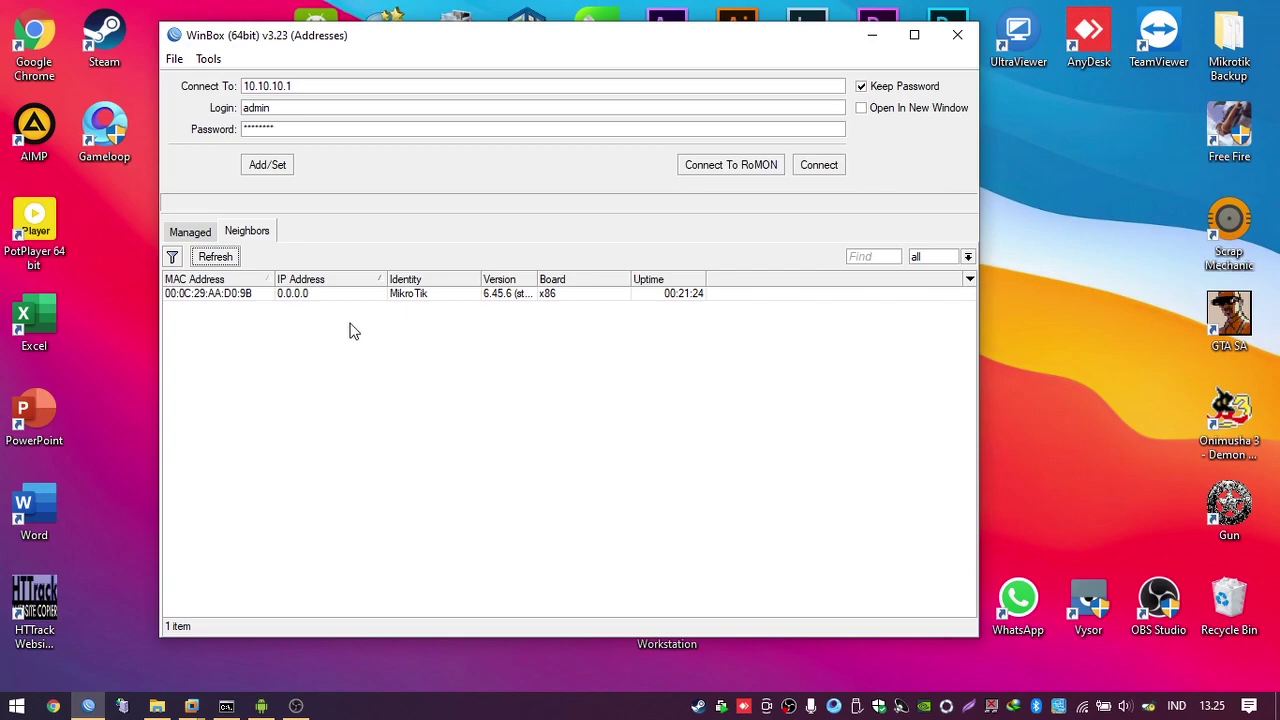
Connect to the MikroTik router by its MAC address 00:0C:29:AA:D0:9B with login admin and an empty password
{"action": "left_click", "coordinate": [332, 297]}
{"action": "left_click", "coordinate": [333, 300]}
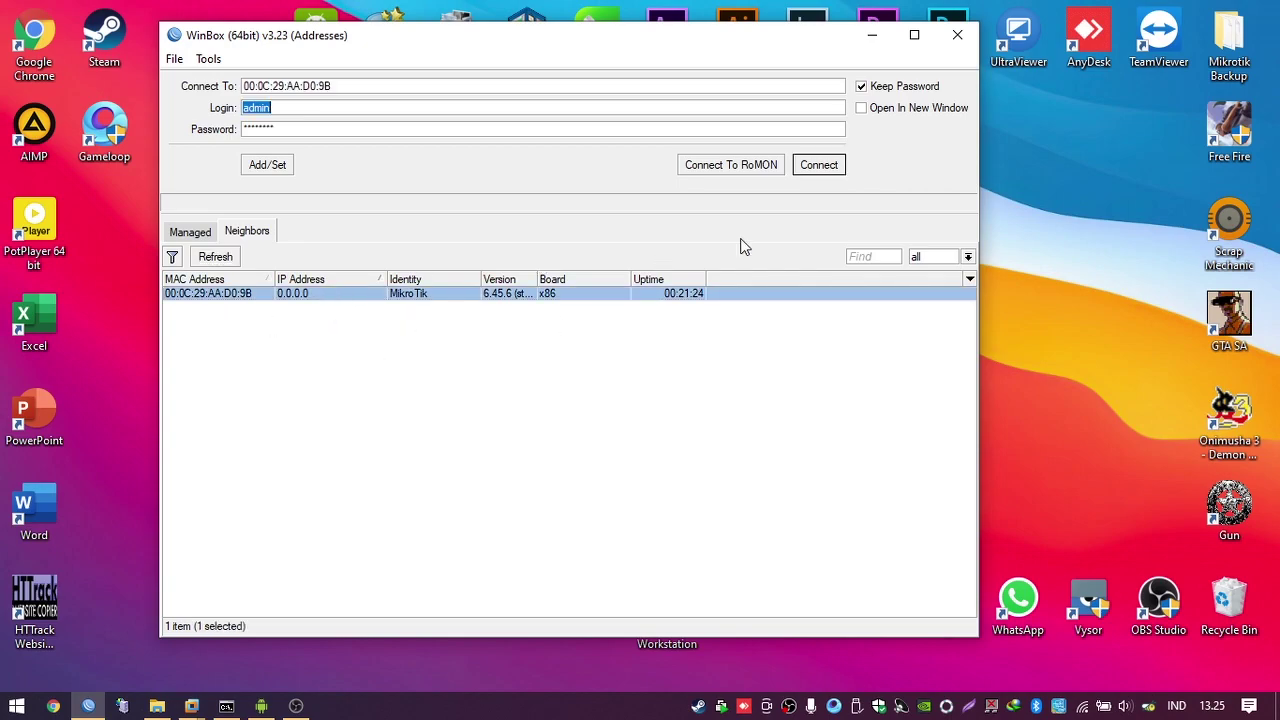
{"action": "left_click", "coordinate": [500, 130]}
{"action": "key", "text": "BackSpace"}
{"action": "left_click", "coordinate": [297, 115]}
{"action": "left_click", "coordinate": [315, 129]}
{"action": "left_click", "coordinate": [316, 107]}
{"action": "left_click", "coordinate": [258, 131]}
{"action": "left_click", "coordinate": [292, 300]}
{"action": "left_click", "coordinate": [434, 348]}
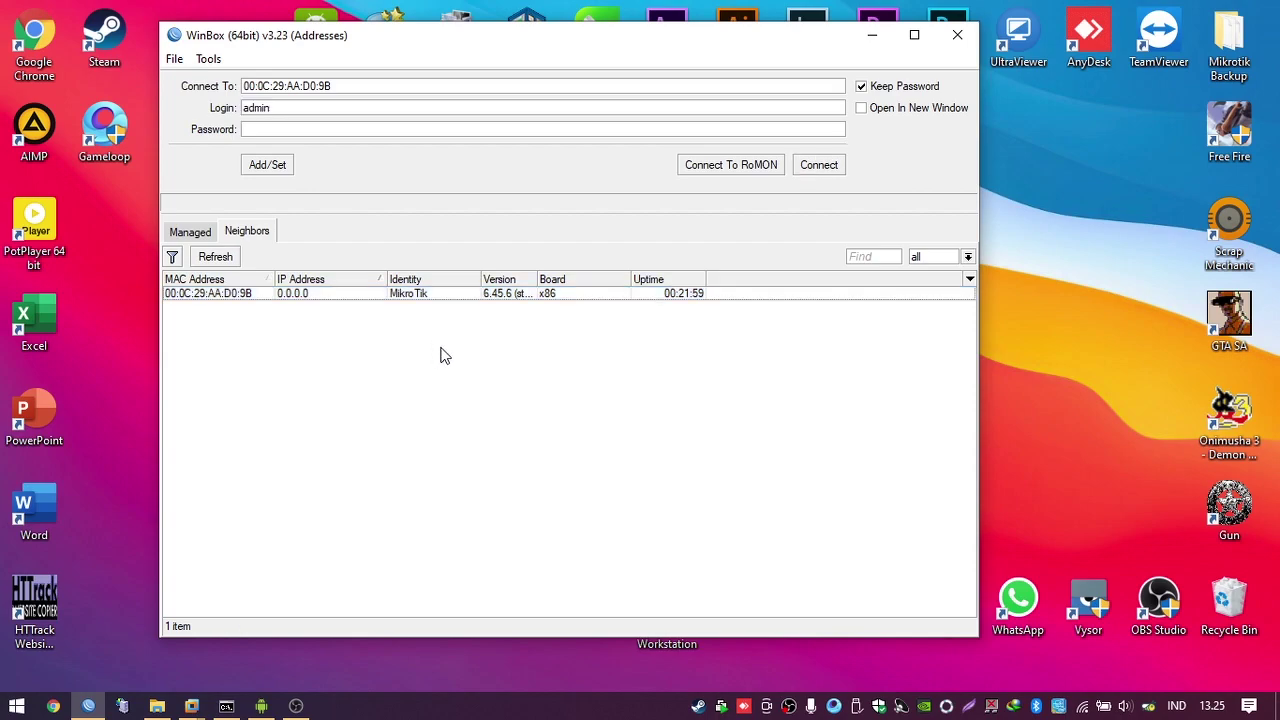
{"action": "left_click", "coordinate": [293, 299]}
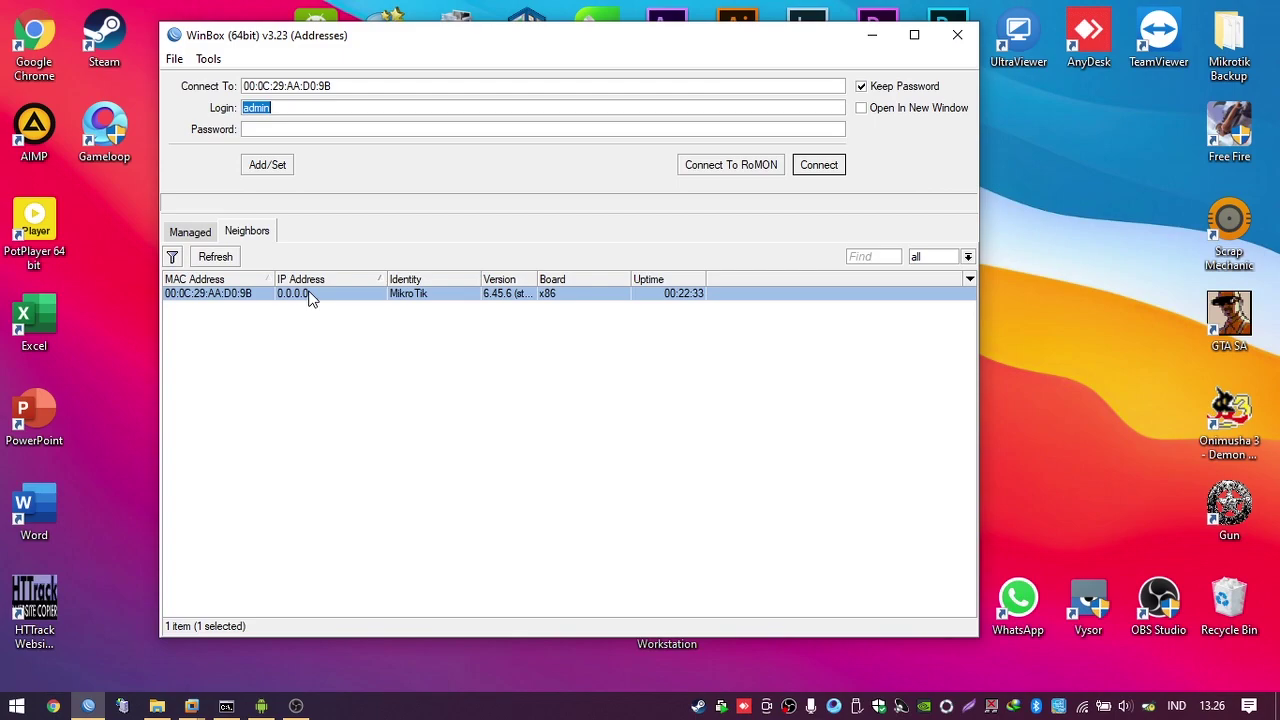
{"action": "left_click", "coordinate": [812, 169]}
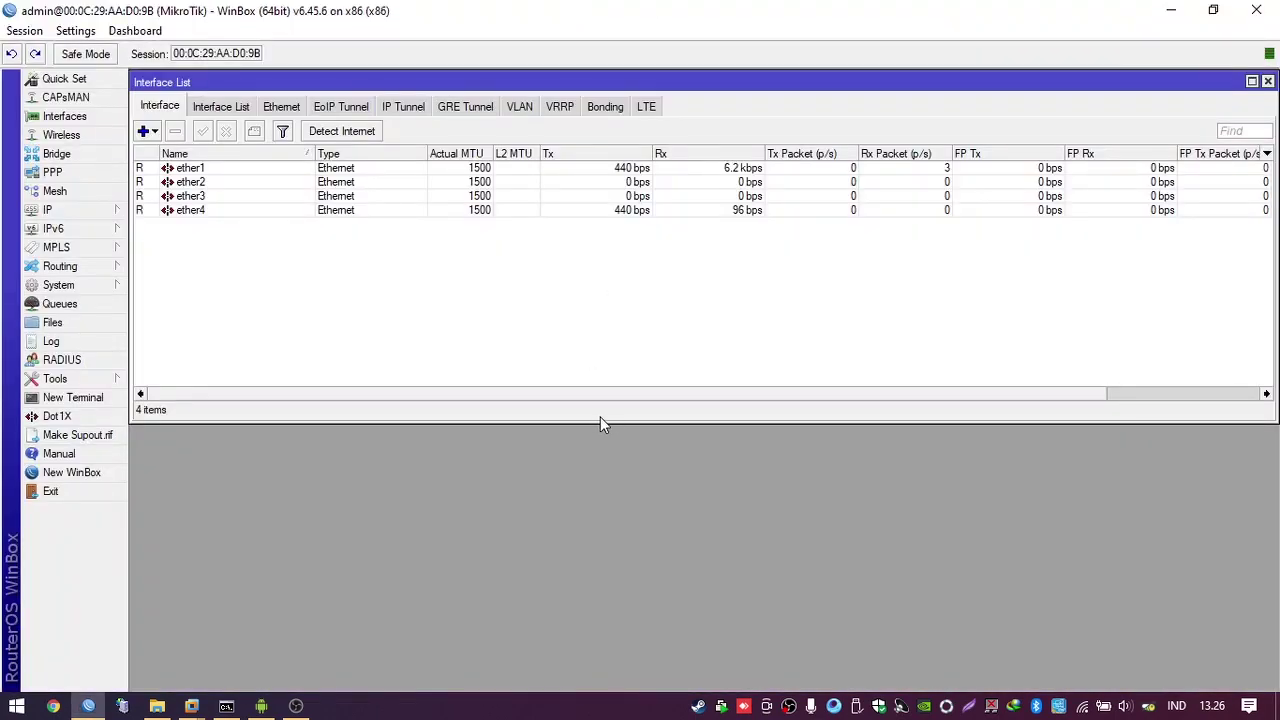
{"action": "left_click_drag", "start_coordinate": [600, 422], "coordinate": [630, 288]}
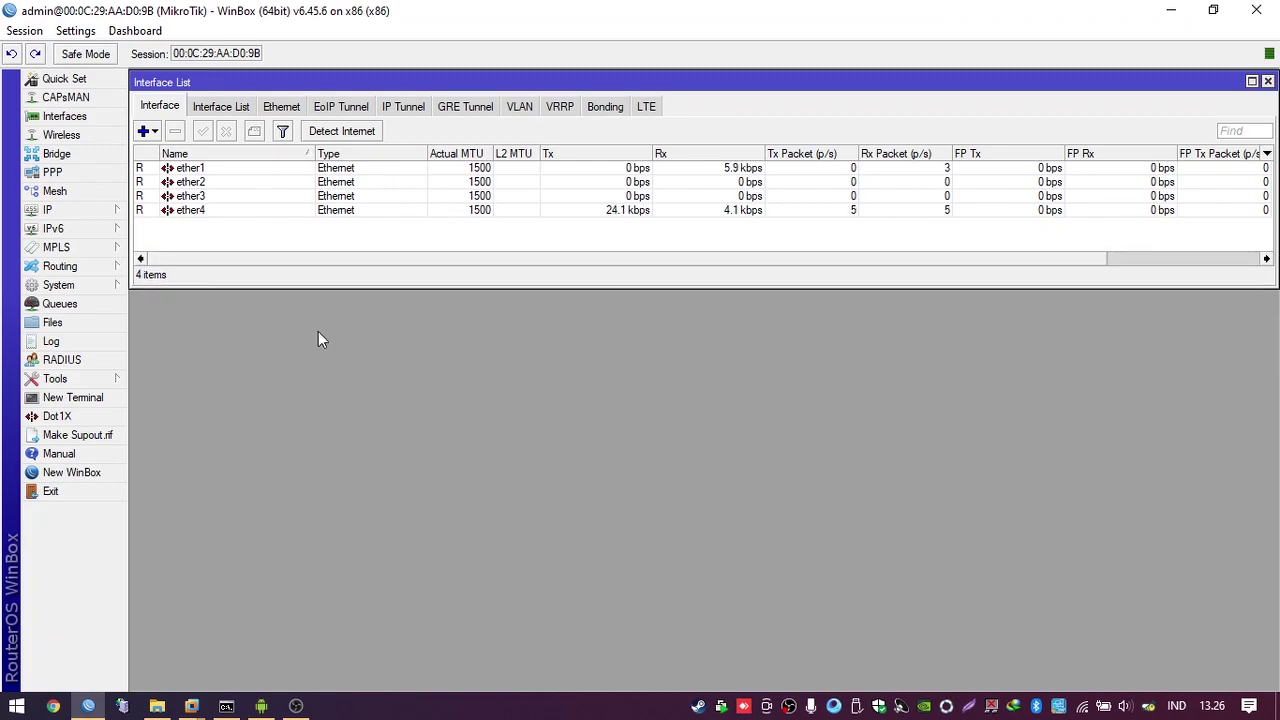
{"action": "left_click_drag", "start_coordinate": [292, 88], "coordinate": [292, 86]}
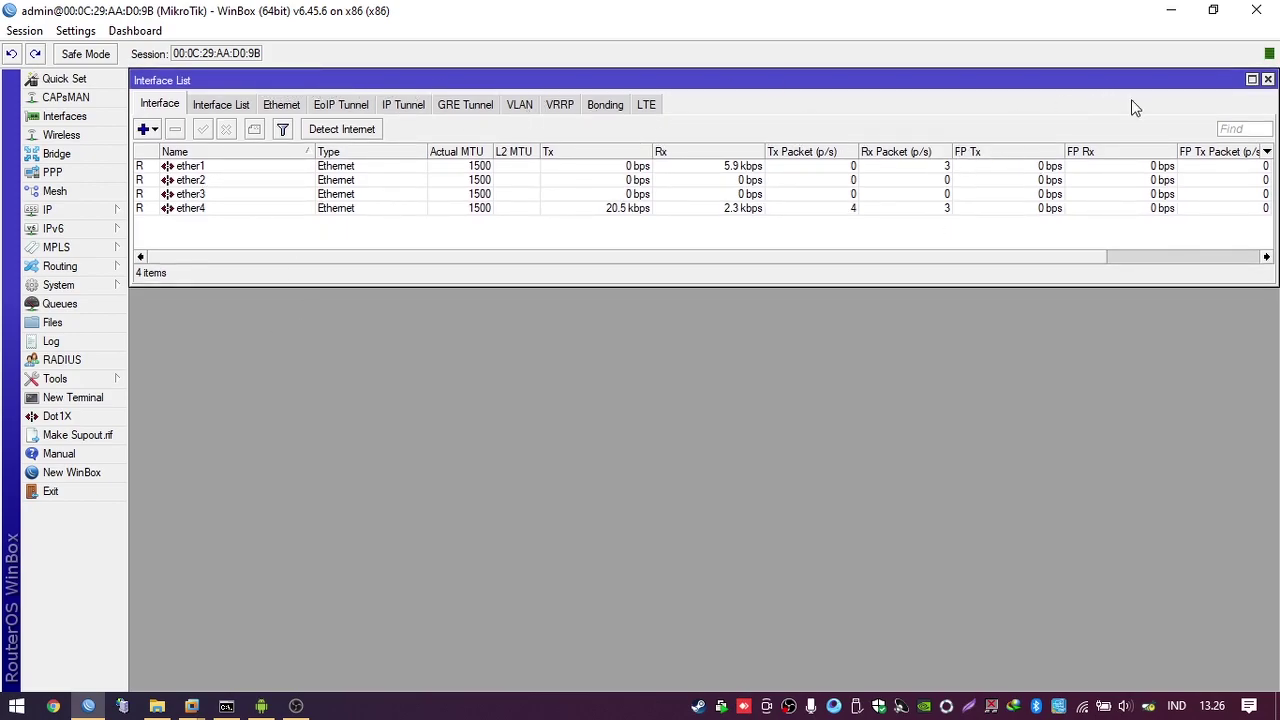
{"action": "left_click", "coordinate": [1268, 80]}
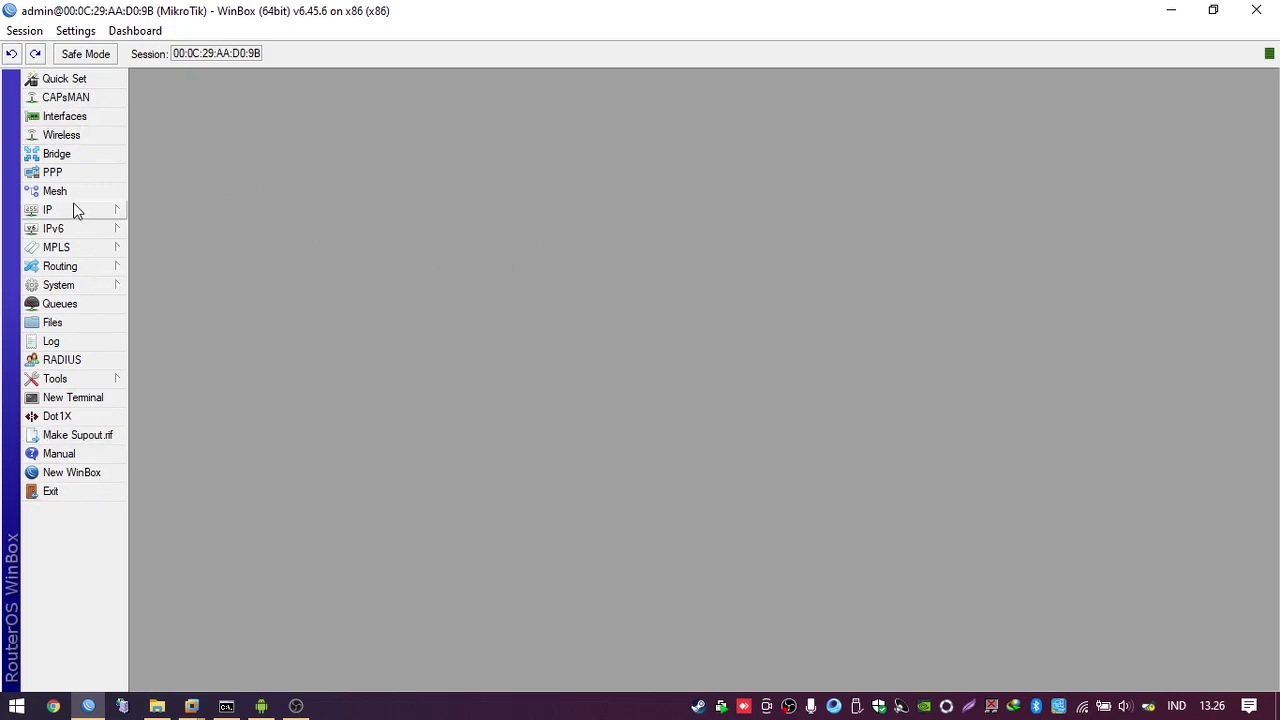
Open the router's interface list and shorten its window to fit just the Ethernet entries
{"action": "left_click", "coordinate": [66, 117]}
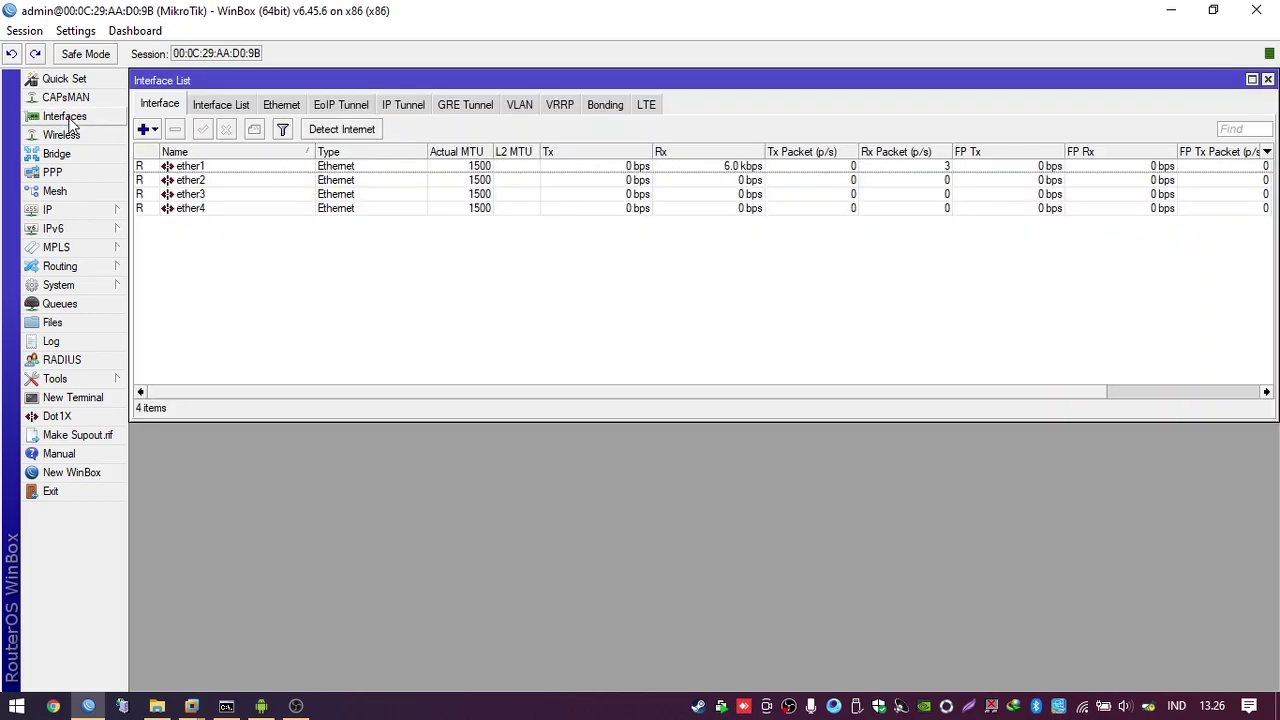
{"action": "left_click_drag", "start_coordinate": [426, 419], "coordinate": [457, 285]}
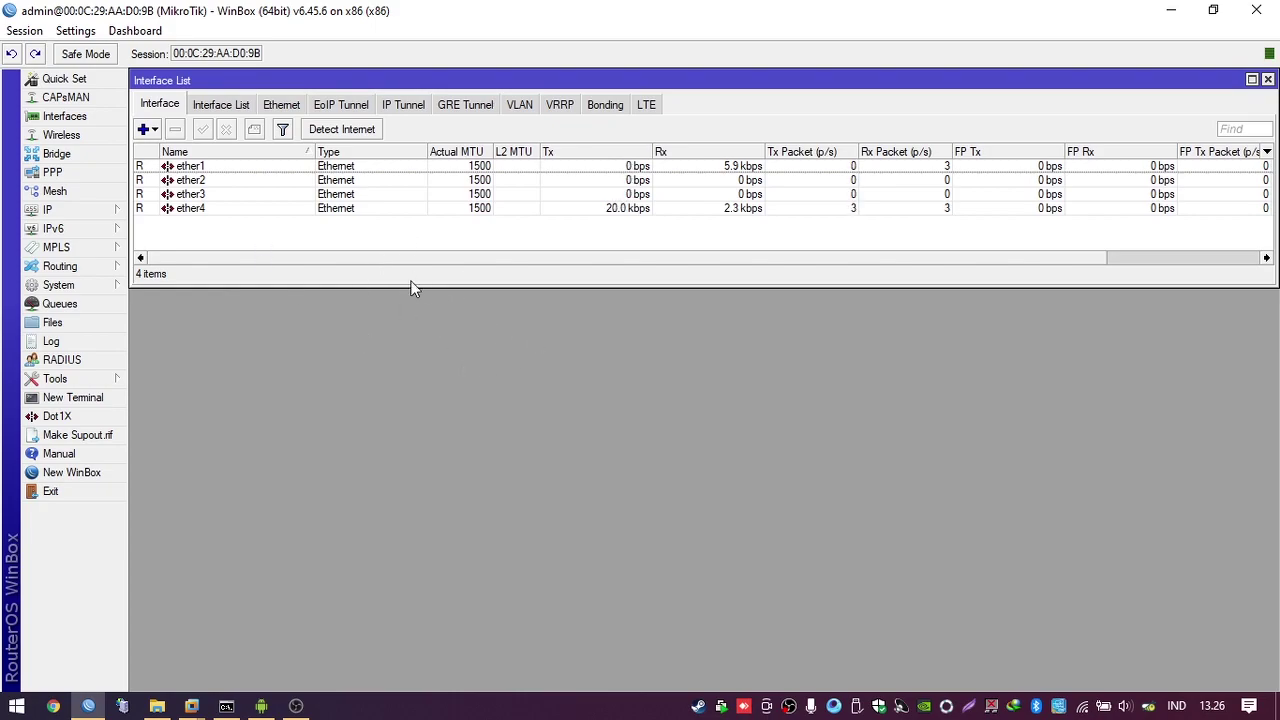
Examine the router's interfaces ether1, ether2, ether3 and ether4 one by one in the interface list
{"action": "left_click", "coordinate": [470, 166]}
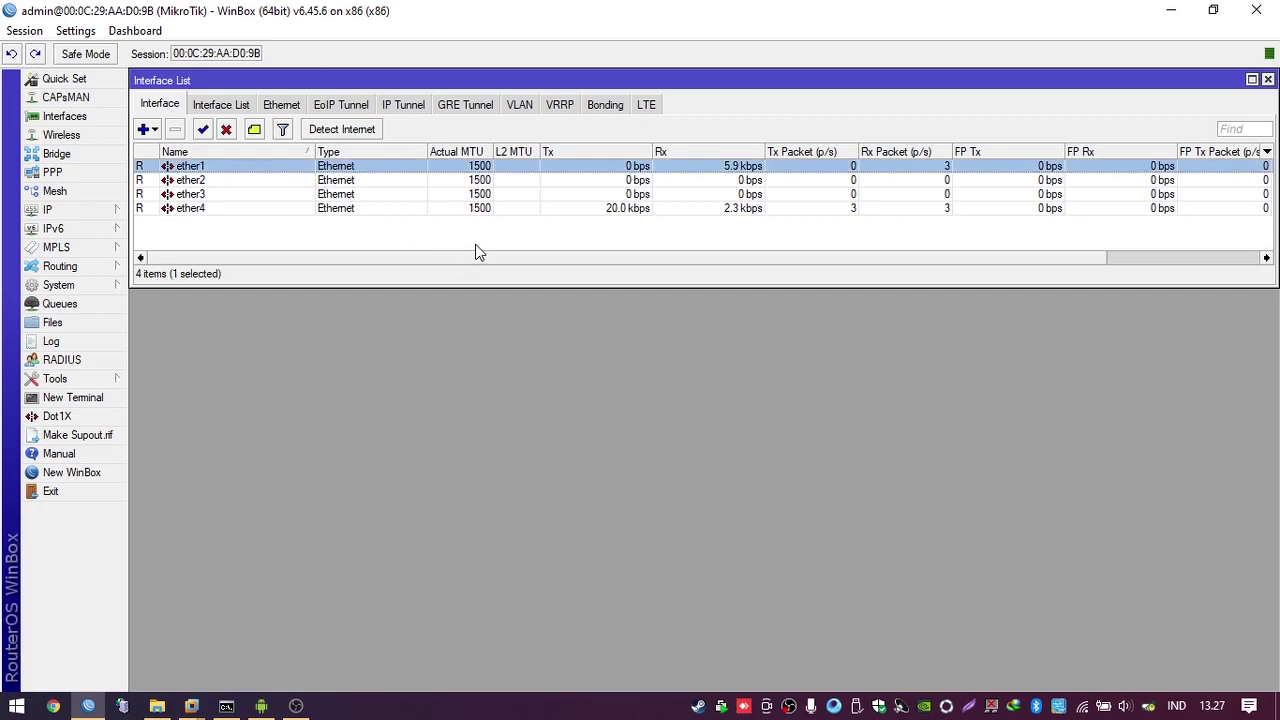
{"action": "left_click", "coordinate": [490, 182]}
{"action": "left_click", "coordinate": [486, 195]}
{"action": "left_click", "coordinate": [476, 208]}
{"action": "left_click", "coordinate": [476, 168]}
{"action": "left_click", "coordinate": [220, 182]}
{"action": "left_click", "coordinate": [218, 195]}
{"action": "left_click", "coordinate": [216, 208]}
{"action": "left_click", "coordinate": [229, 171]}
{"action": "left_click", "coordinate": [277, 209]}
{"action": "left_click", "coordinate": [296, 193]}
{"action": "left_click", "coordinate": [297, 180]}
{"action": "left_click", "coordinate": [297, 166]}
{"action": "left_click", "coordinate": [238, 182]}
{"action": "left_click", "coordinate": [237, 196]}
{"action": "left_click", "coordinate": [251, 169]}
Tighten the interface list window's height and rename the ether1 interface as ether1_ISP
{"action": "left_click_drag", "start_coordinate": [310, 288], "coordinate": [324, 264]}
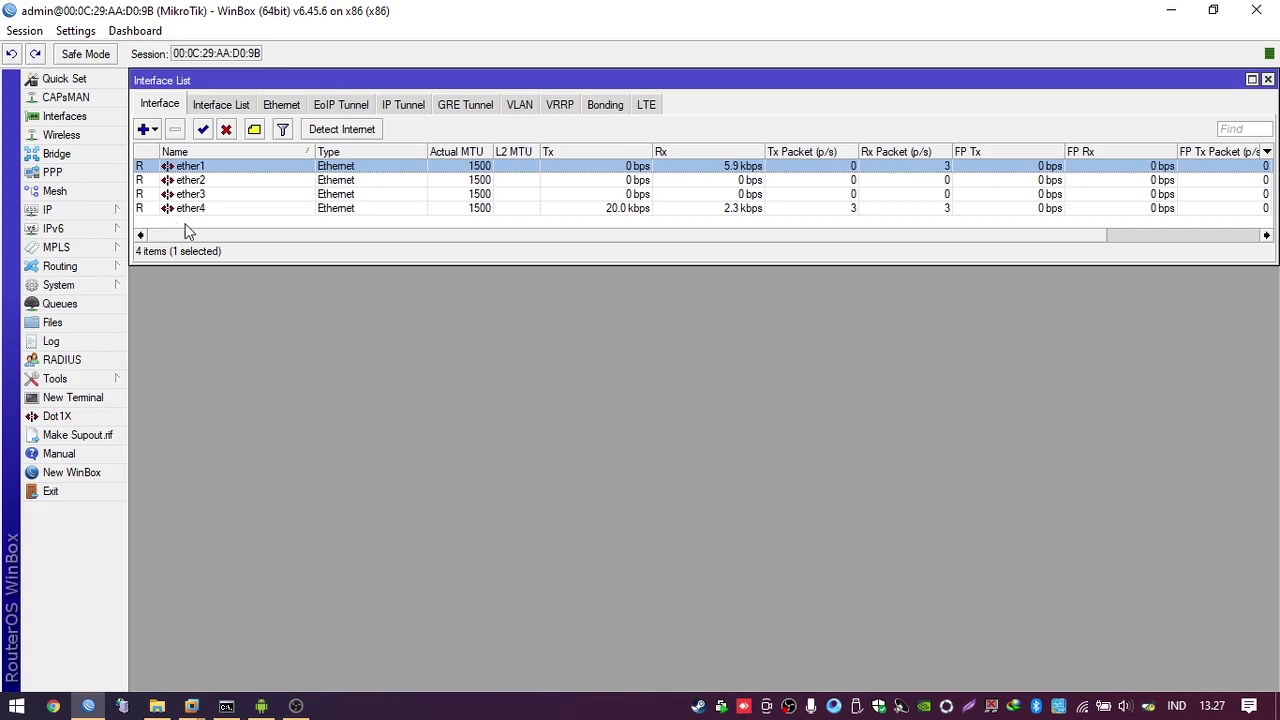
{"action": "double_click", "coordinate": [224, 165]}
{"action": "left_click", "coordinate": [648, 131]}
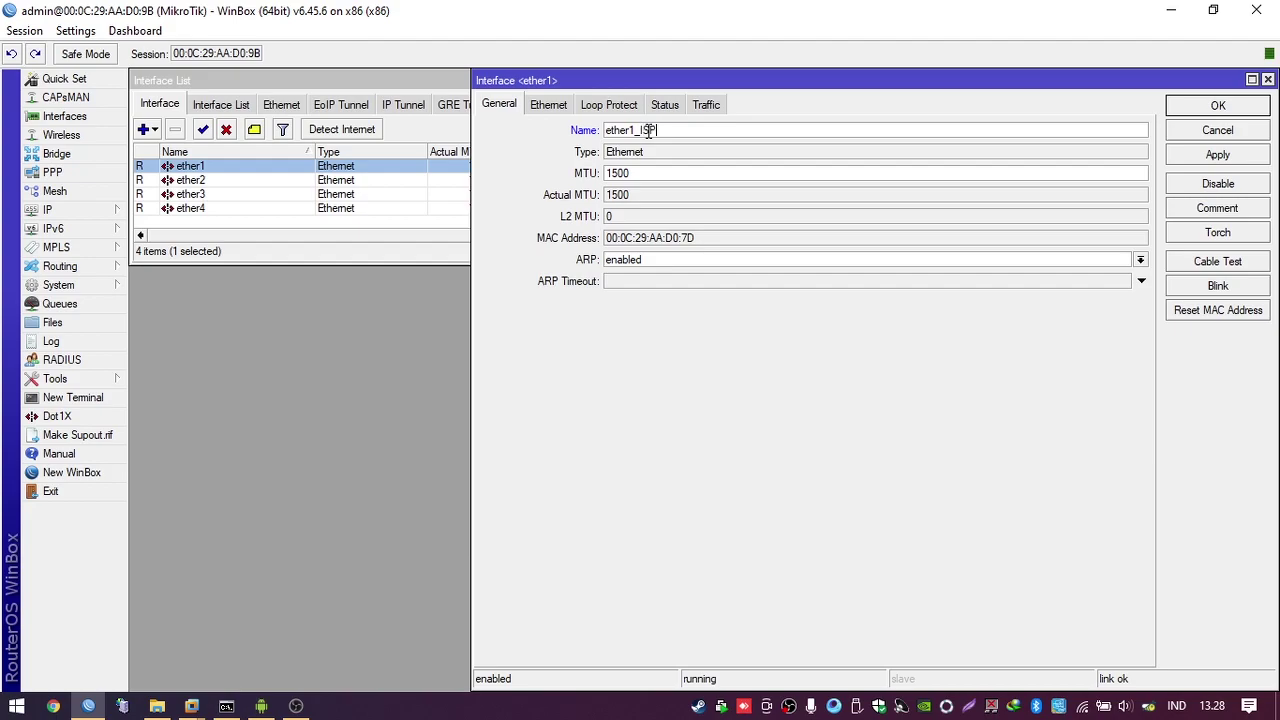
{"action": "key", "text": "Return"}
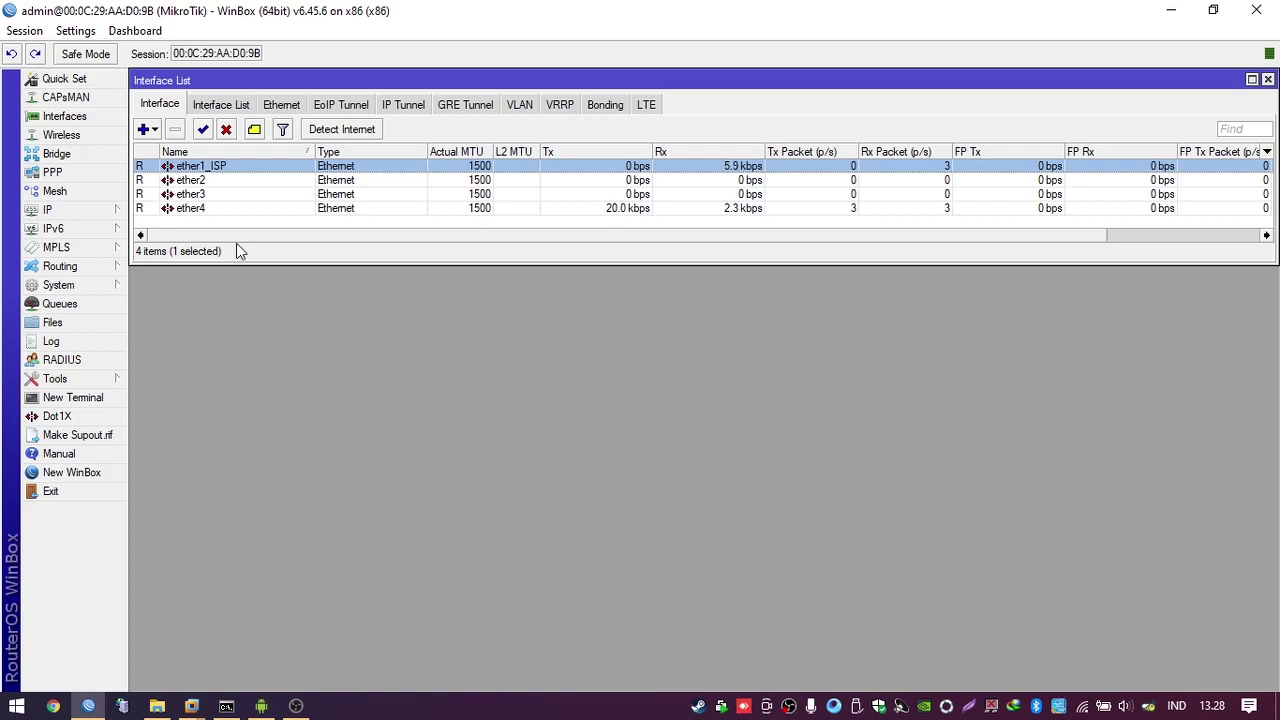
Rename the ether2 interface as ether2_Output
{"action": "double_click", "coordinate": [268, 181]}
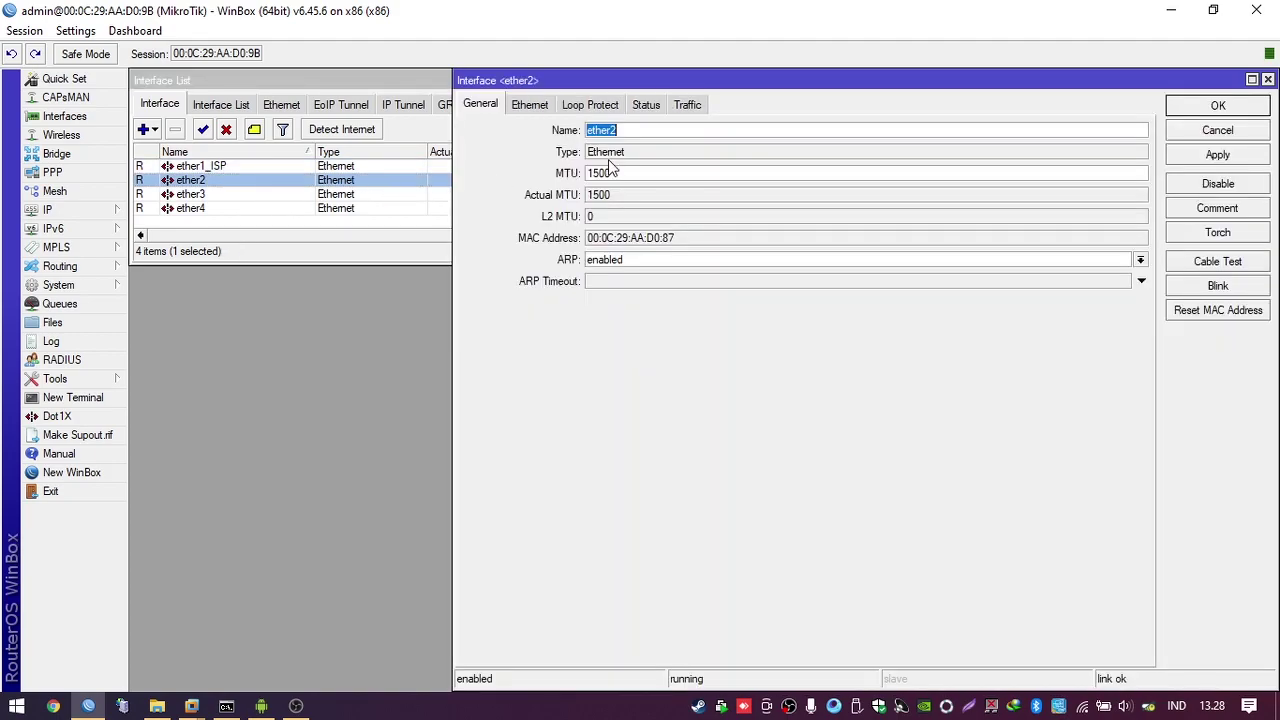
{"action": "left_click", "coordinate": [649, 132]}
{"action": "type", "text": "_Output"}
{"action": "key", "text": "Return"}
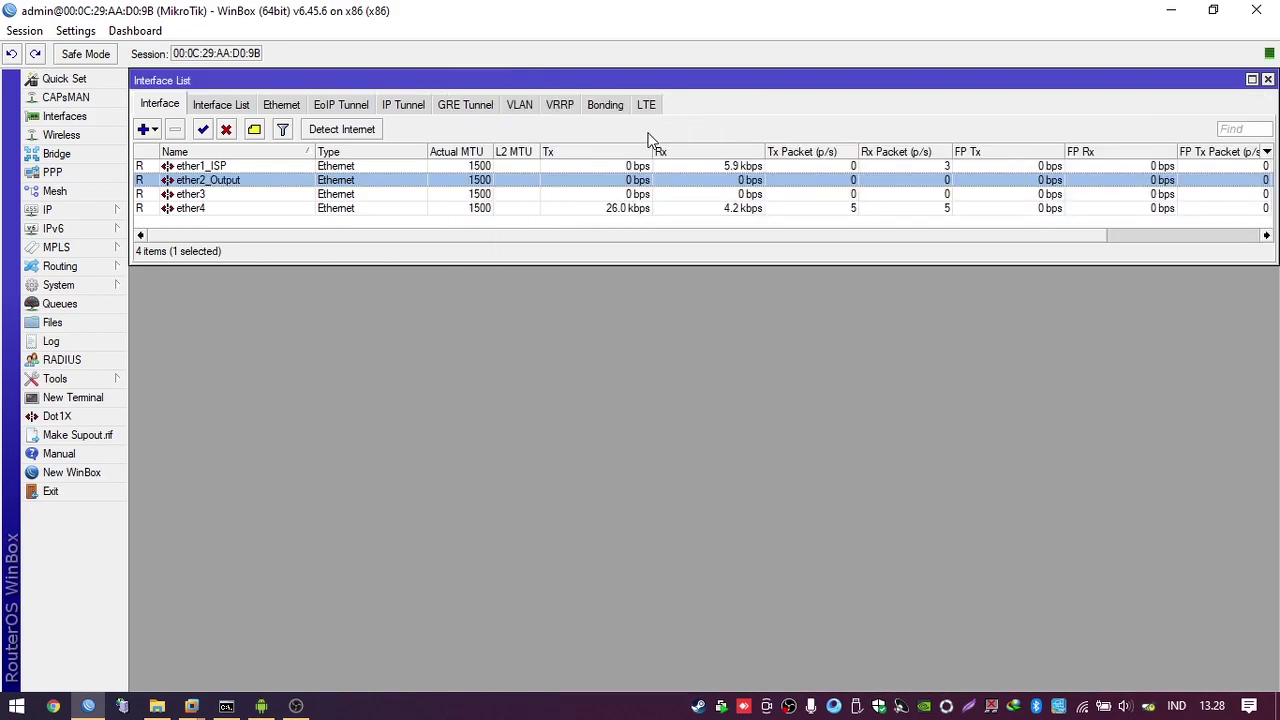
Rename the ether3 interface as ether3_Output
{"action": "left_click", "coordinate": [309, 198]}
{"action": "double_click", "coordinate": [361, 194]}
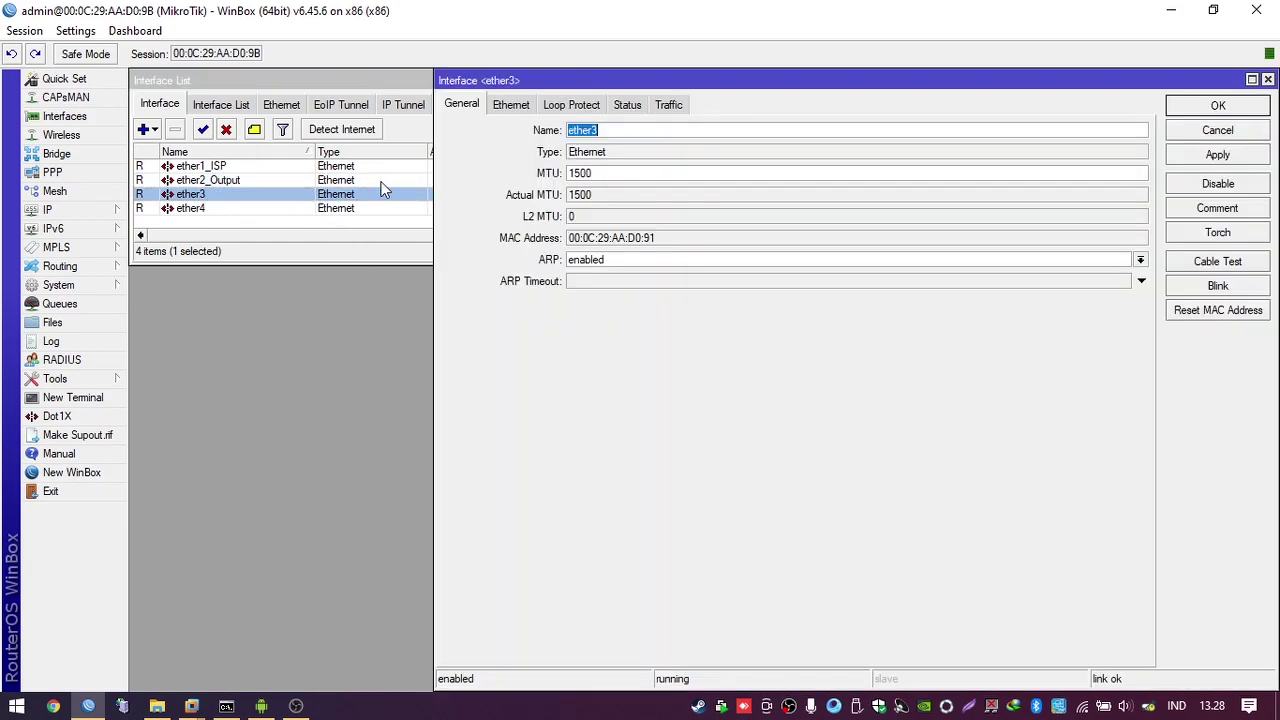
{"action": "left_click", "coordinate": [636, 132]}
{"action": "type", "text": "_Output"}
{"action": "key", "text": "Return"}
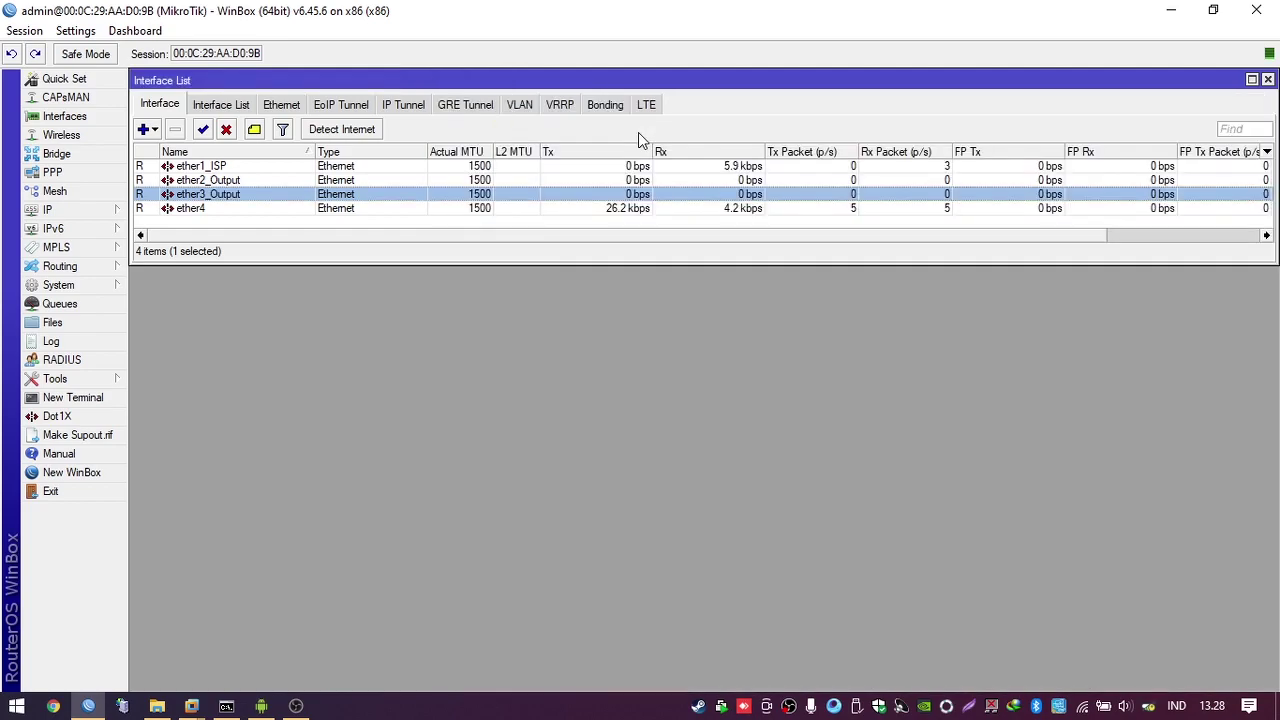
Review ether4 and the renamed interfaces ether1_ISP, ether2_Output and ether3_Output in the interface list
{"action": "left_click", "coordinate": [355, 210]}
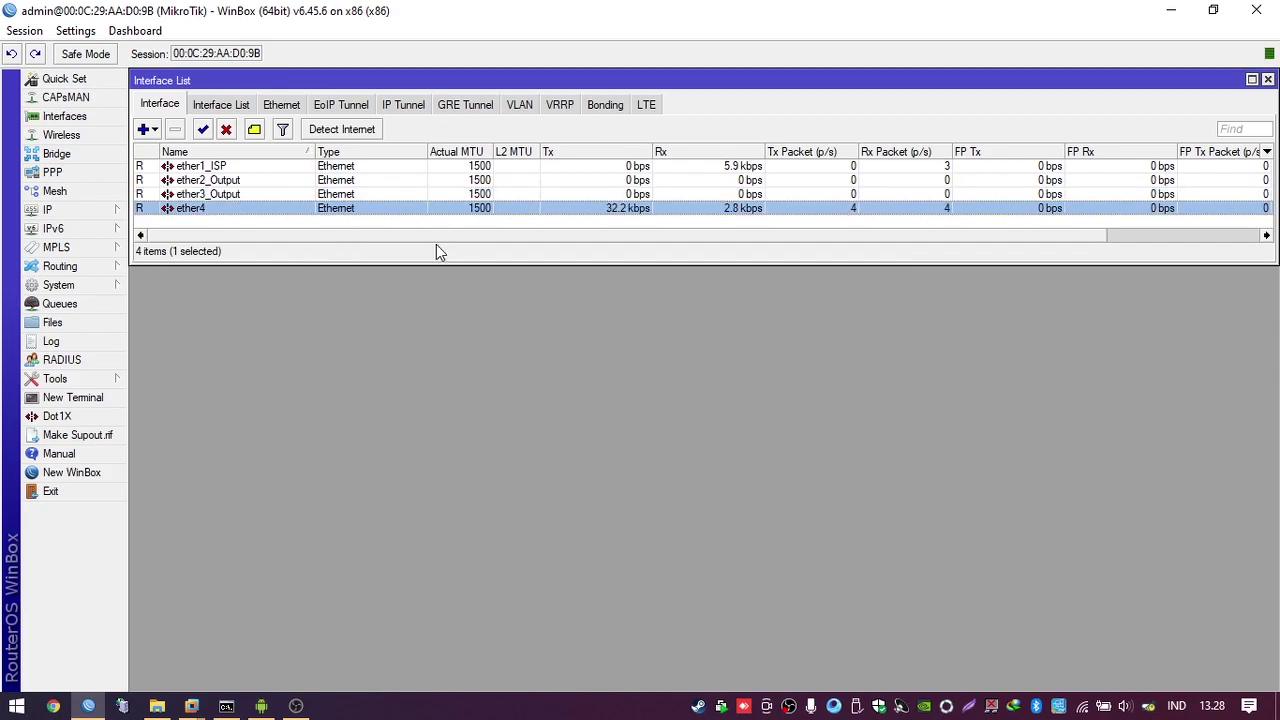
{"action": "left_click", "coordinate": [227, 166]}
{"action": "left_click", "coordinate": [232, 194], "text": "shift"}
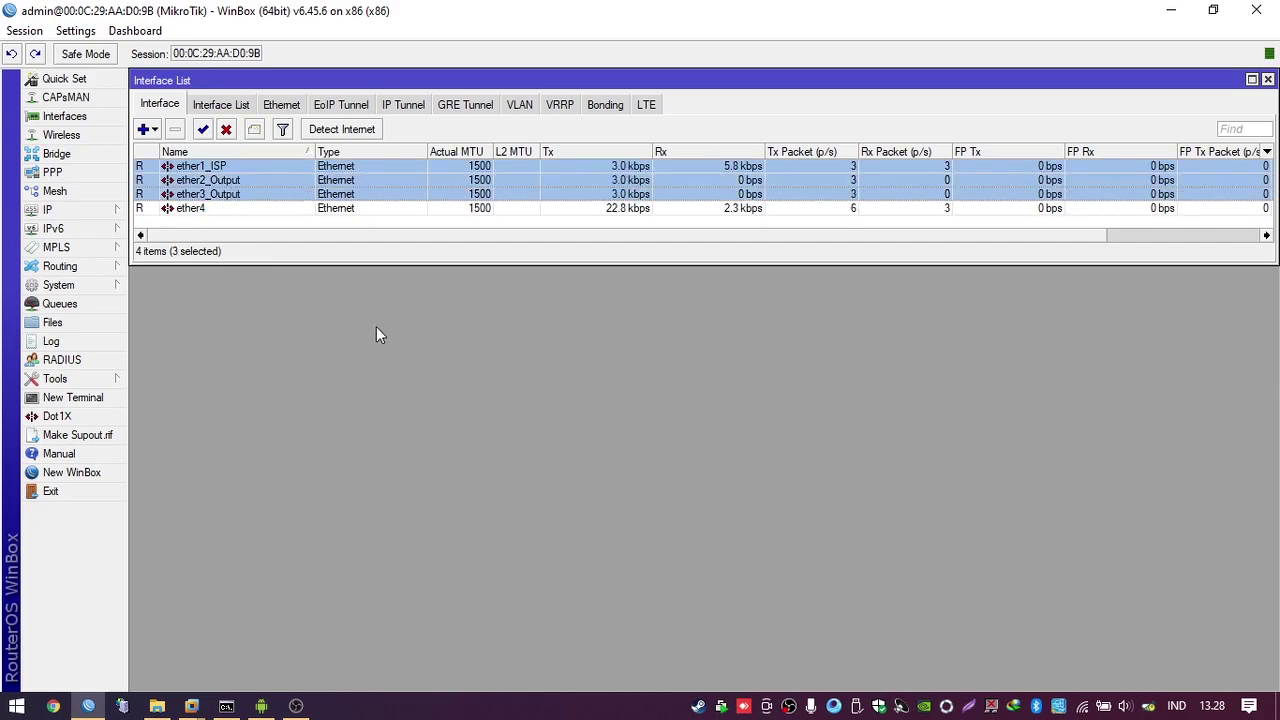
{"action": "left_click", "coordinate": [475, 222]}
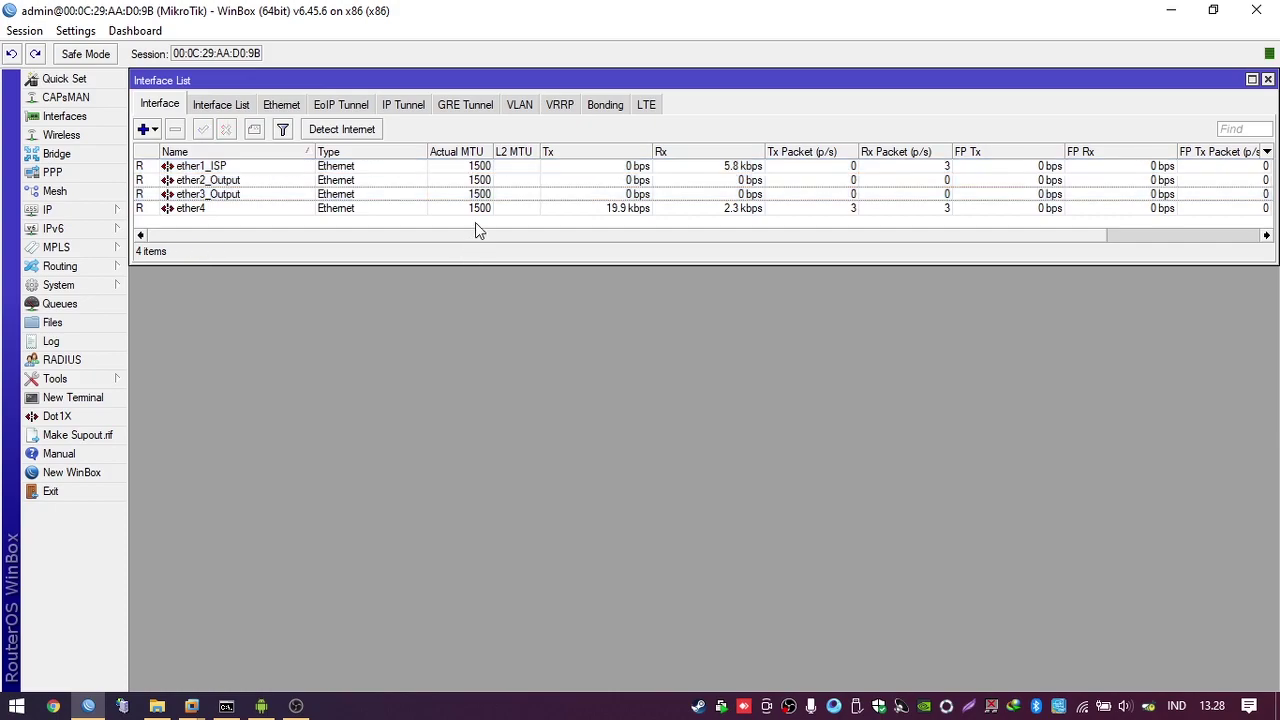
{"action": "left_click_drag", "start_coordinate": [449, 263], "coordinate": [454, 259]}
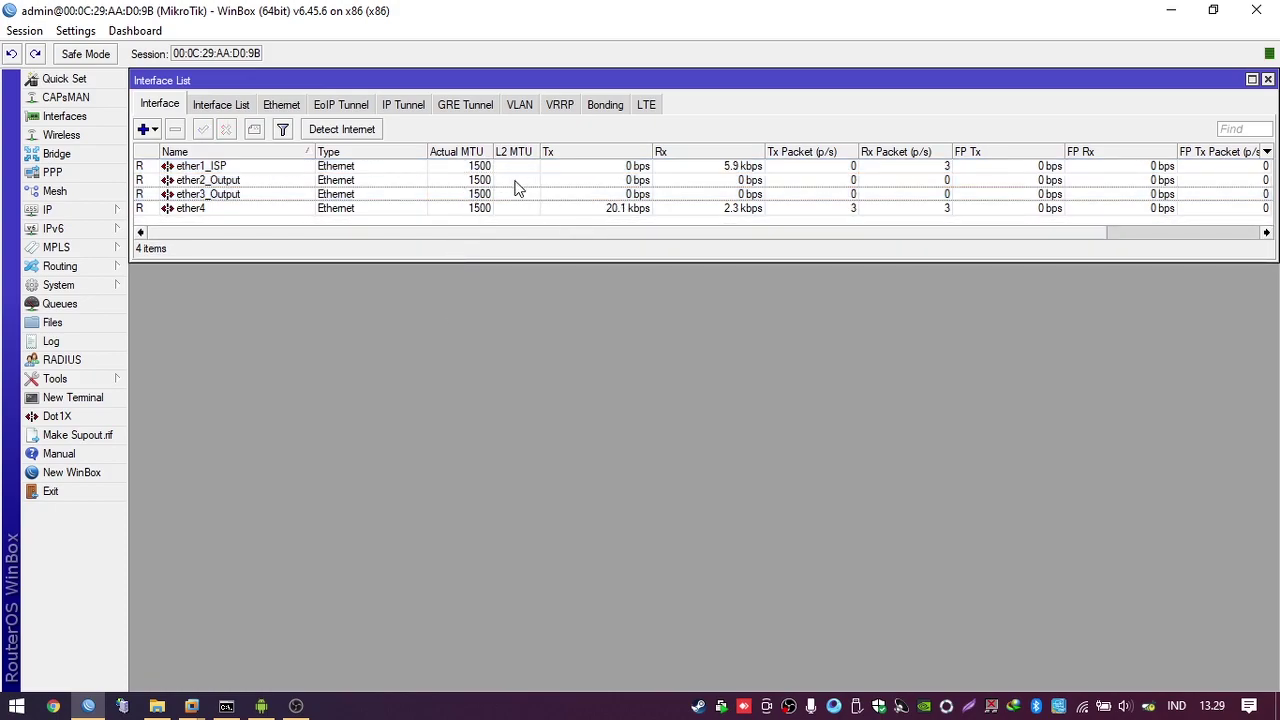
{"action": "left_click", "coordinate": [333, 183]}
{"action": "left_click", "coordinate": [330, 195]}
{"action": "left_click", "coordinate": [340, 182]}
{"action": "left_click", "coordinate": [350, 195]}
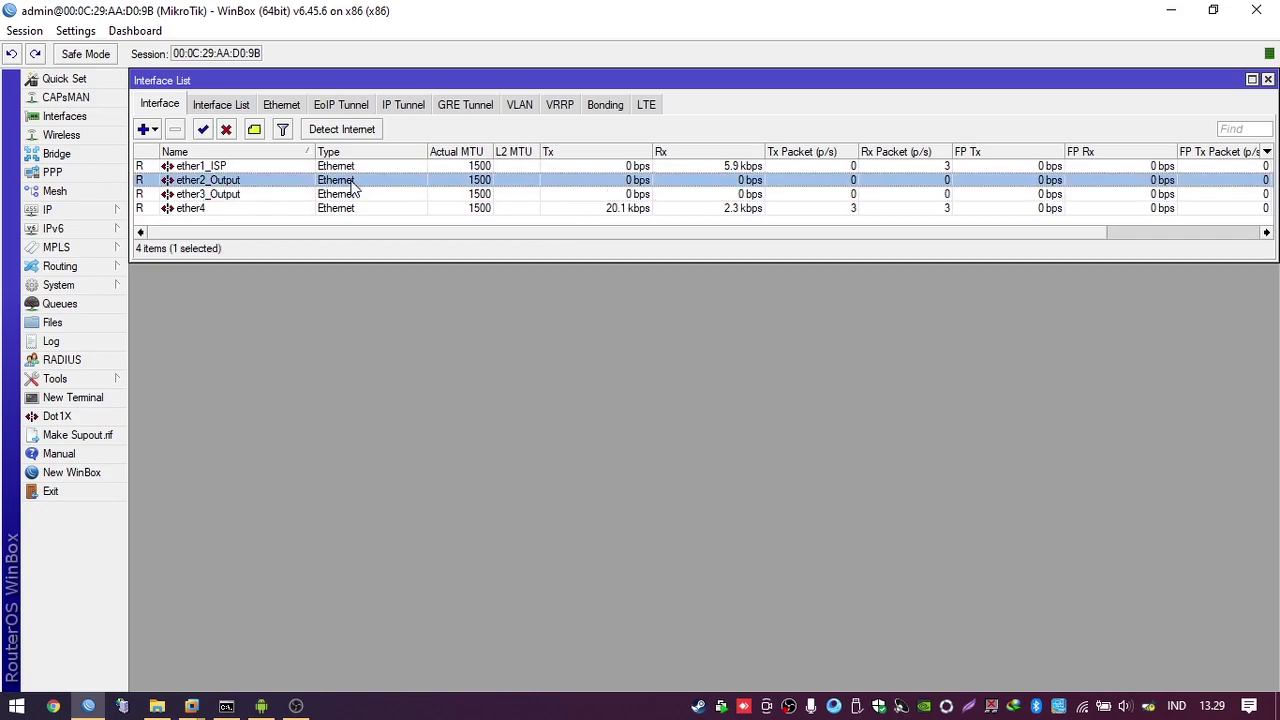
{"action": "left_click", "coordinate": [362, 181]}
{"action": "left_click", "coordinate": [366, 193]}
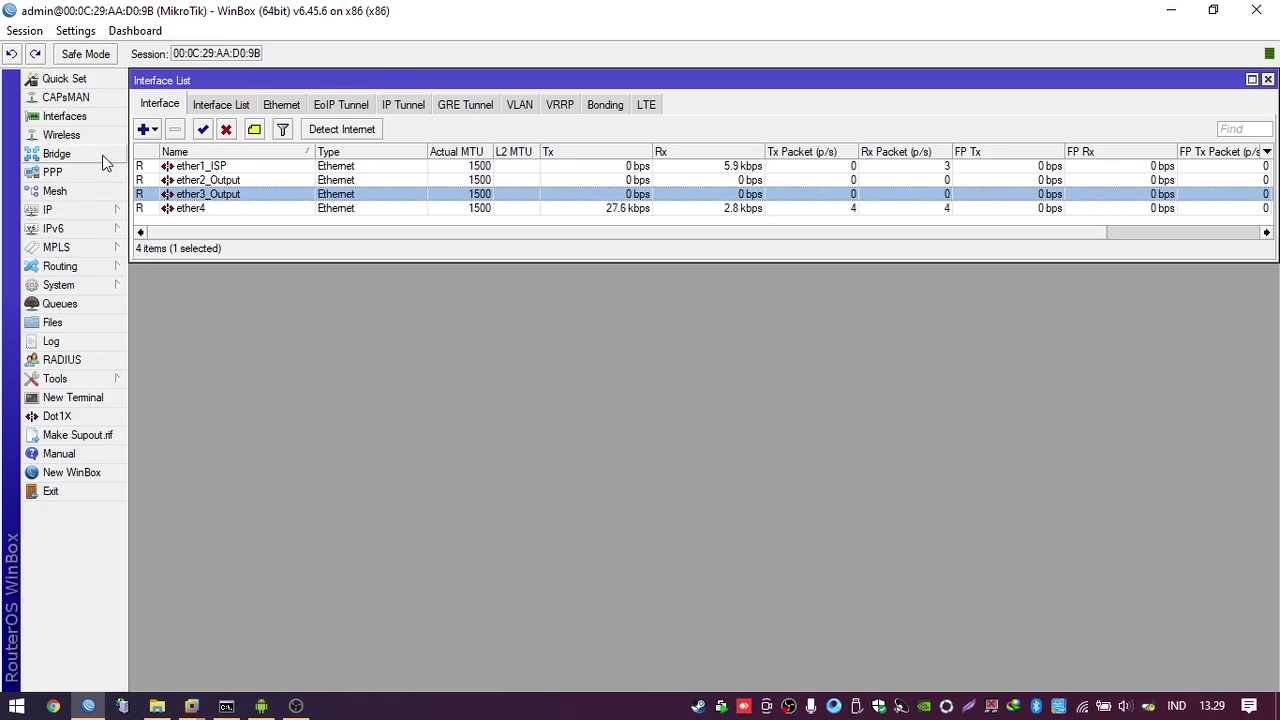
Open the IP DHCP Client list and fit its window into the space directly below the interface list
{"action": "left_click", "coordinate": [100, 212]}
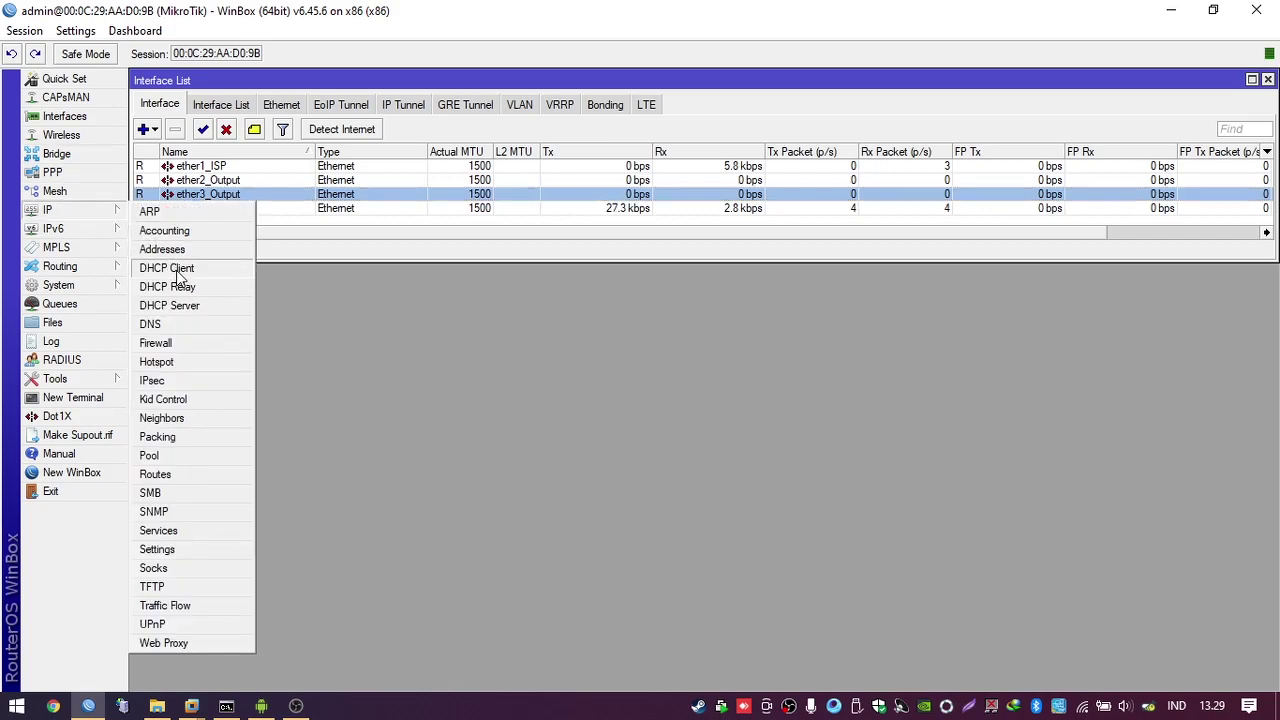
{"action": "left_click", "coordinate": [179, 272]}
{"action": "left_click_drag", "start_coordinate": [357, 346], "coordinate": [354, 276]}
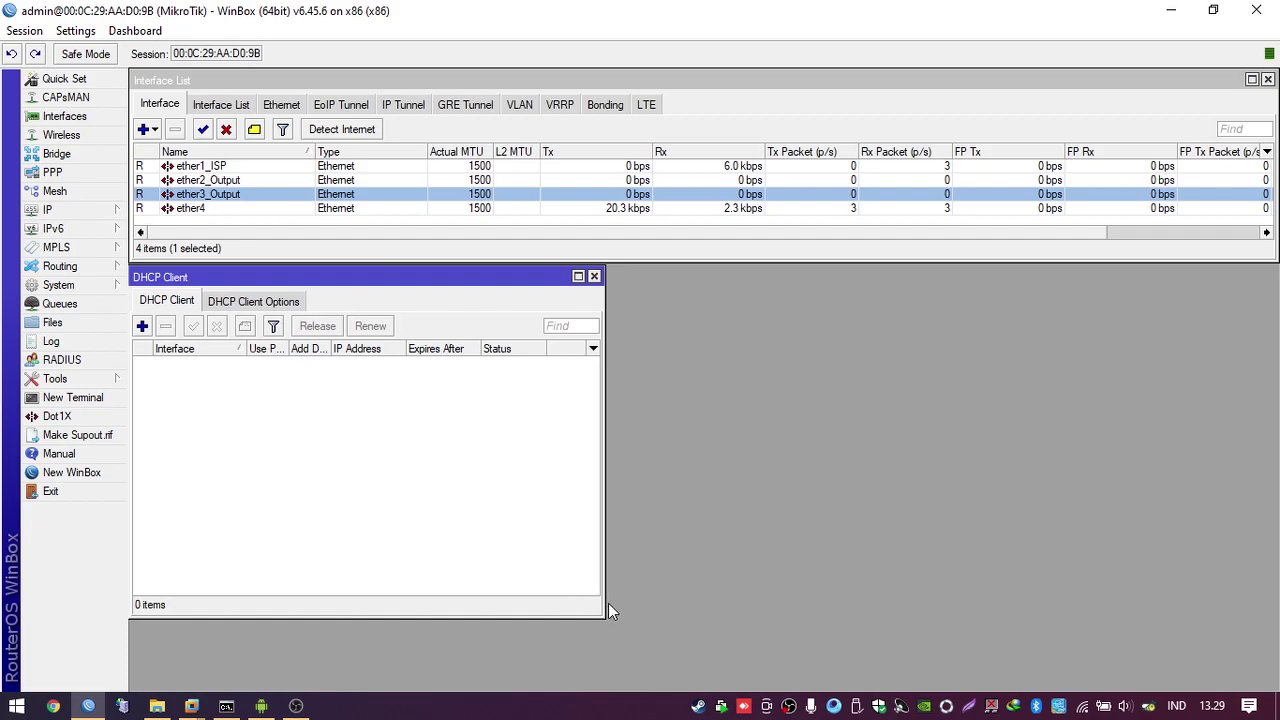
{"action": "left_click_drag", "start_coordinate": [604, 614], "coordinate": [609, 684]}
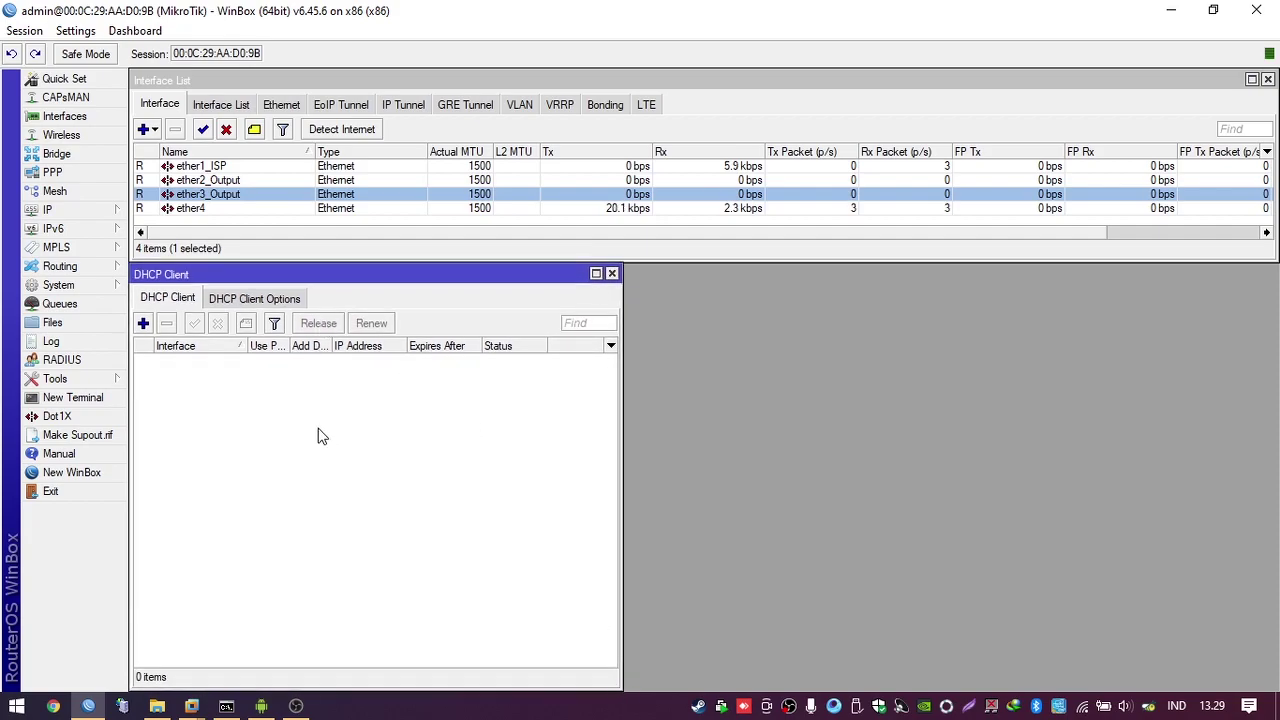
{"action": "left_click_drag", "start_coordinate": [621, 318], "coordinate": [561, 318]}
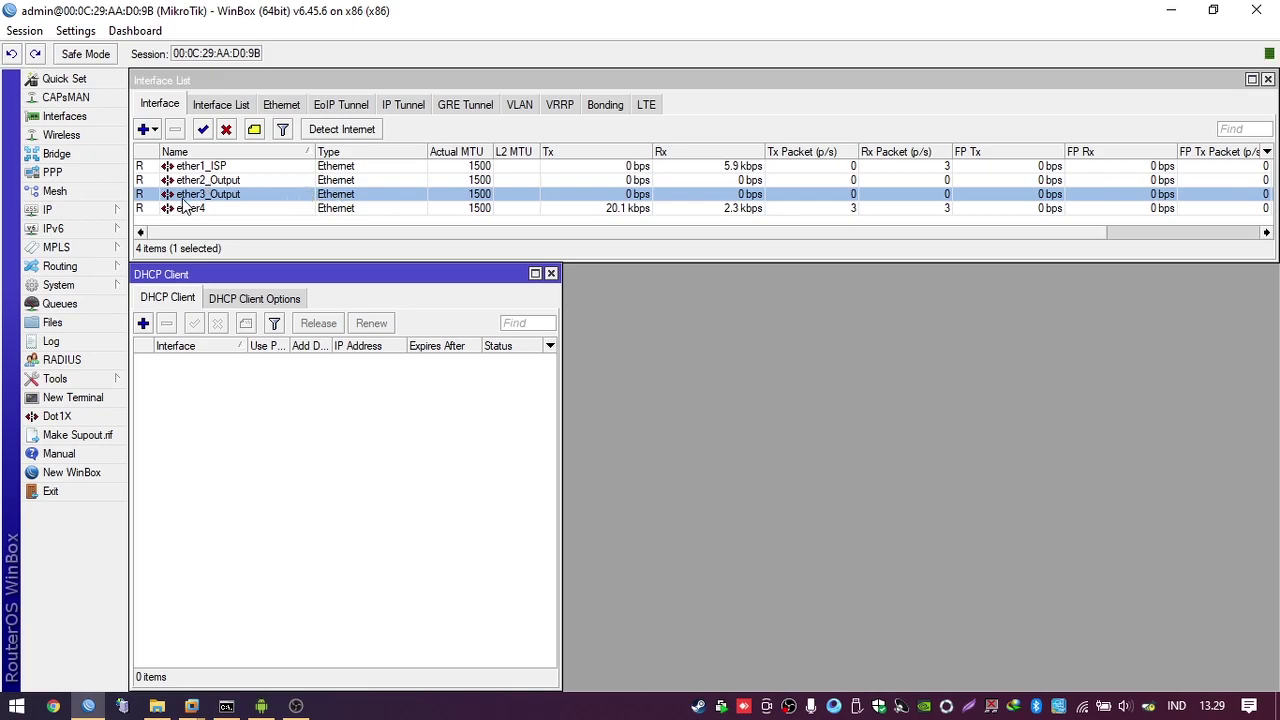
Add a DHCP client on interface ether1_ISP, keeping Use Peer DNS, Use Peer NTP and Add Default Route set to yes
{"action": "left_click", "coordinate": [143, 323]}
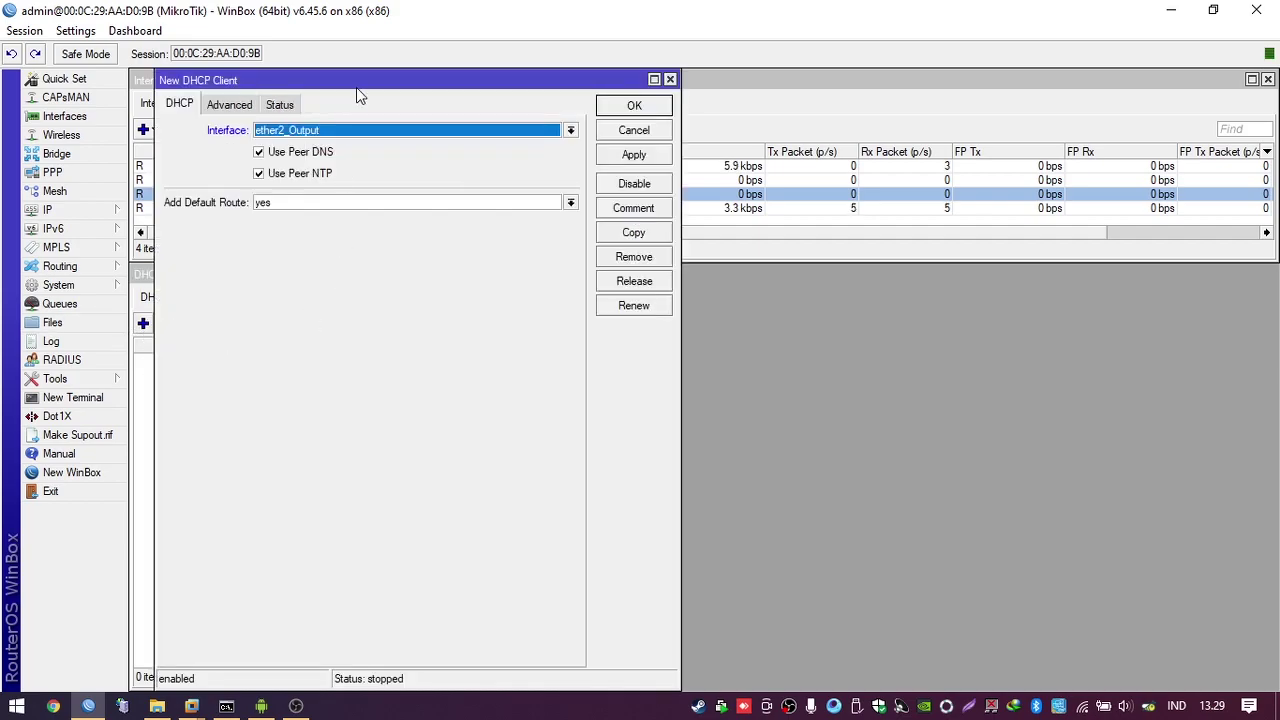
{"action": "left_click_drag", "start_coordinate": [355, 97], "coordinate": [776, 107]}
{"action": "left_click", "coordinate": [743, 155]}
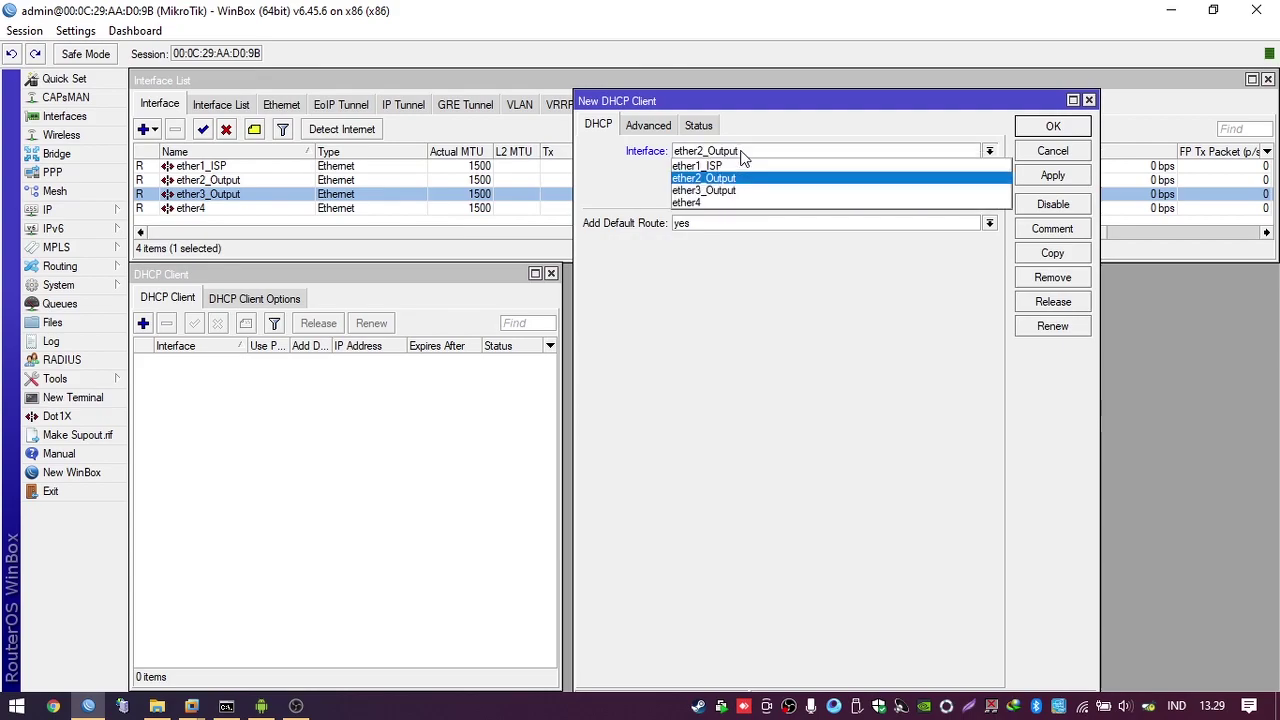
{"action": "left_click", "coordinate": [732, 166]}
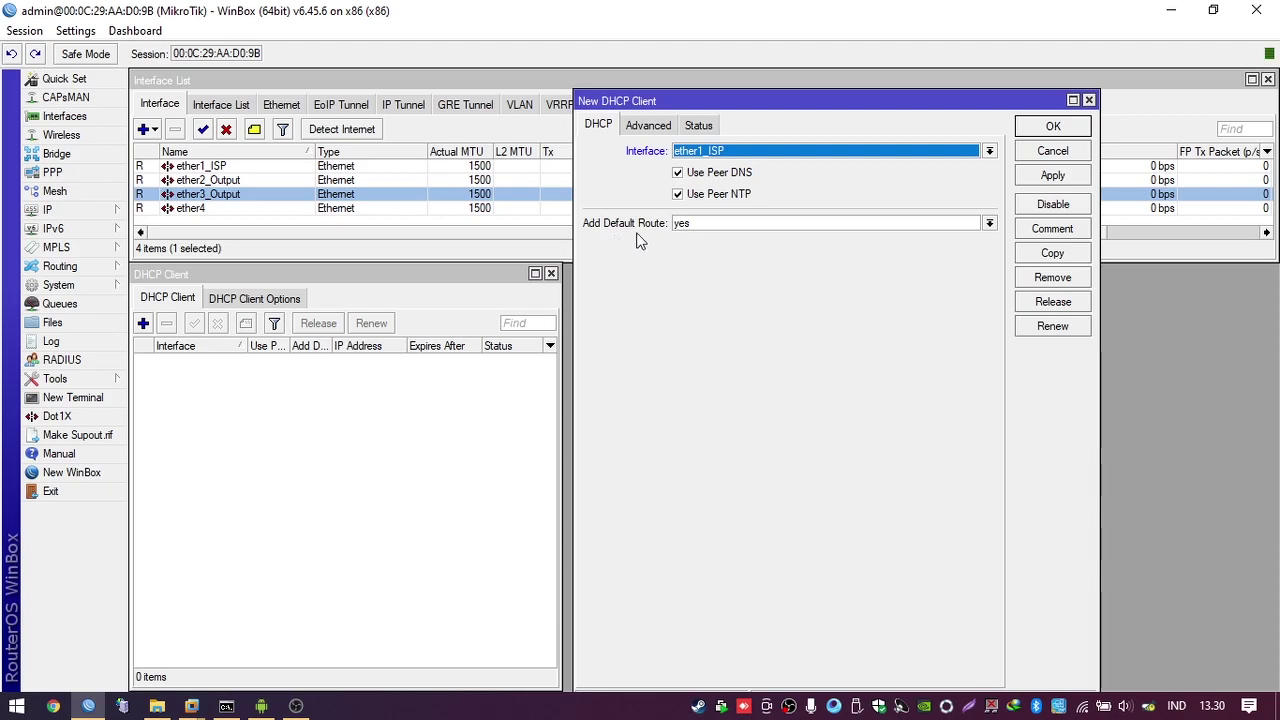
{"action": "left_click", "coordinate": [1064, 176]}
{"action": "left_click", "coordinate": [1061, 108]}
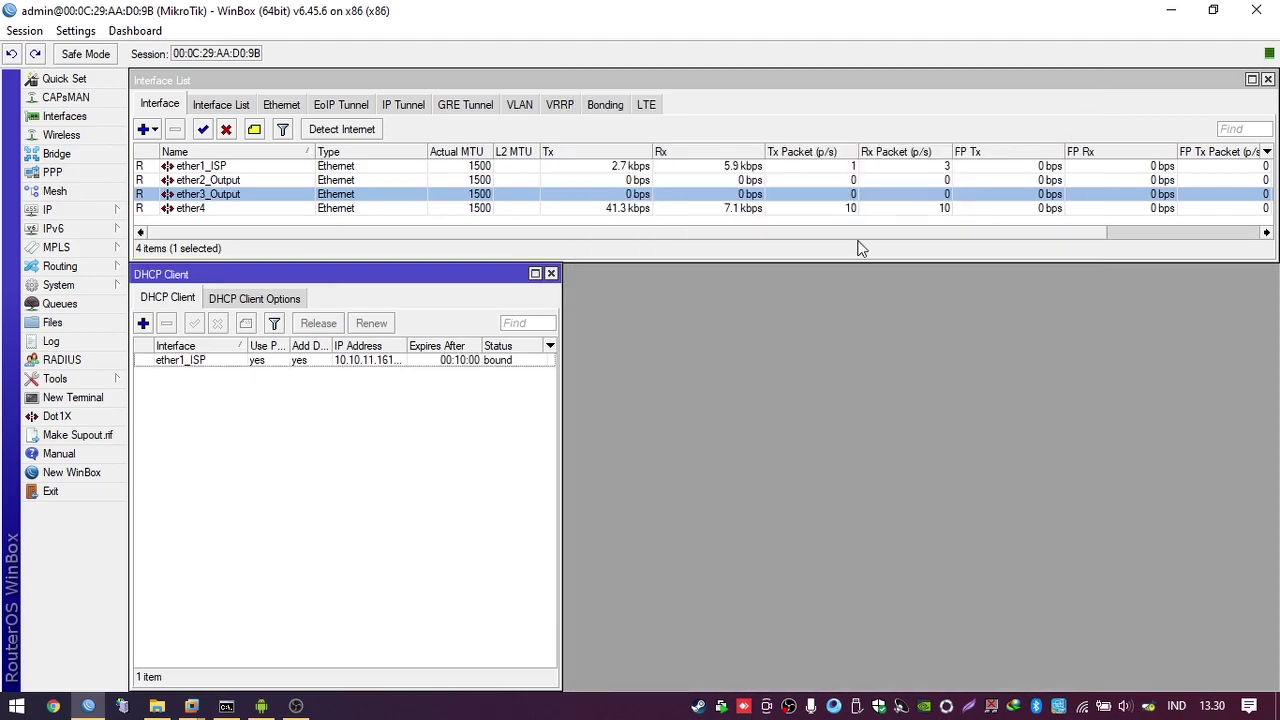
Check the ether1_ISP DHCP client's status details, including its assigned address, gateway and DNS servers, and close it without changes
{"action": "double_click", "coordinate": [398, 362]}
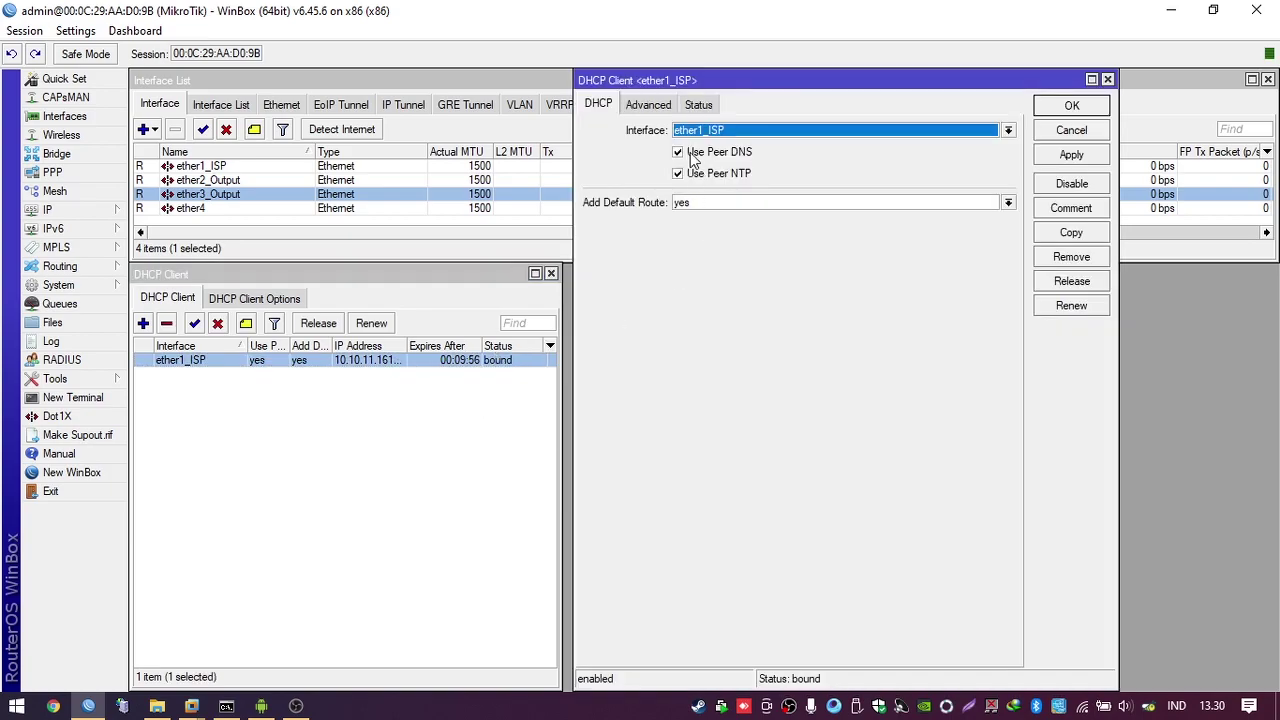
{"action": "left_click", "coordinate": [698, 106]}
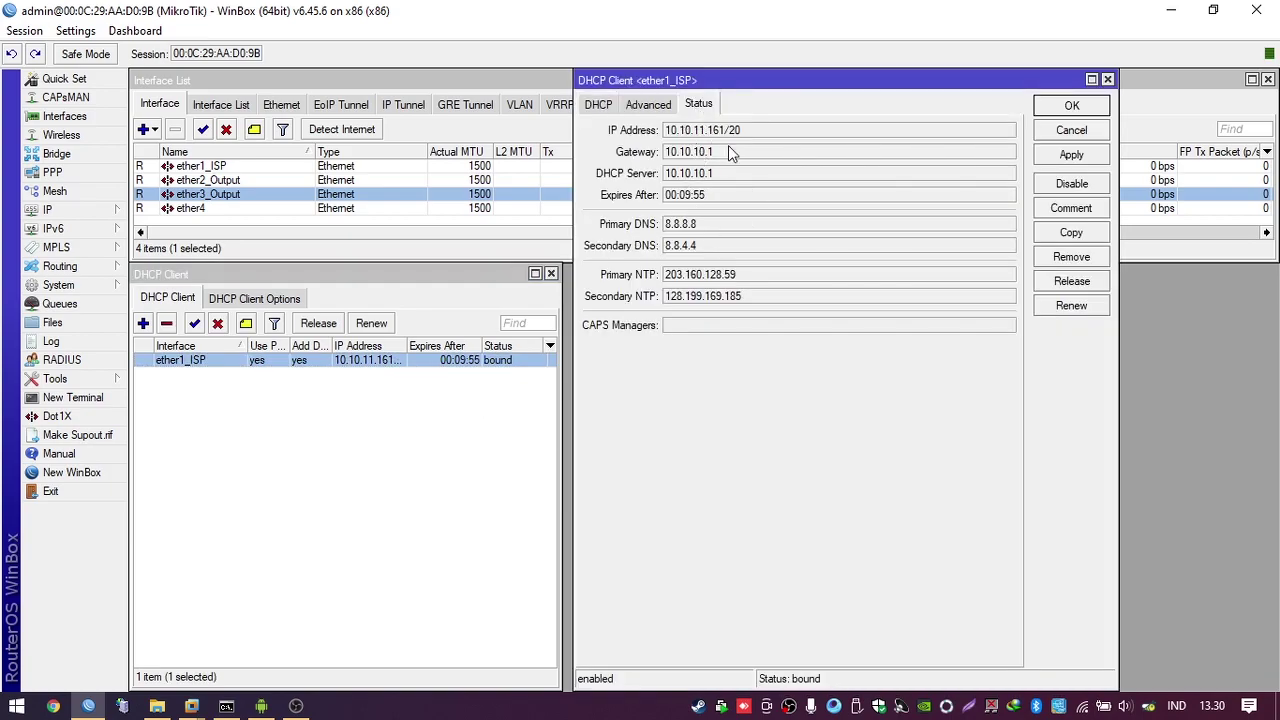
{"action": "left_click", "coordinate": [660, 105]}
{"action": "left_click", "coordinate": [600, 105]}
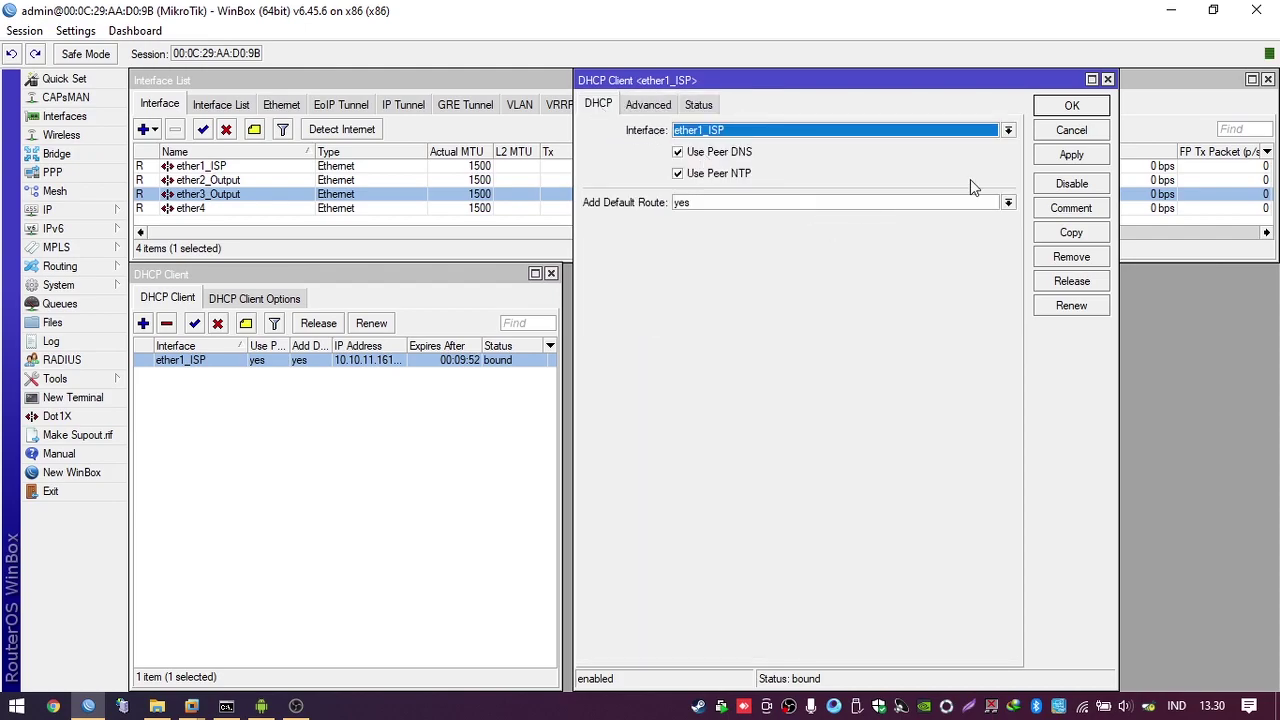
{"action": "left_click", "coordinate": [1055, 134]}
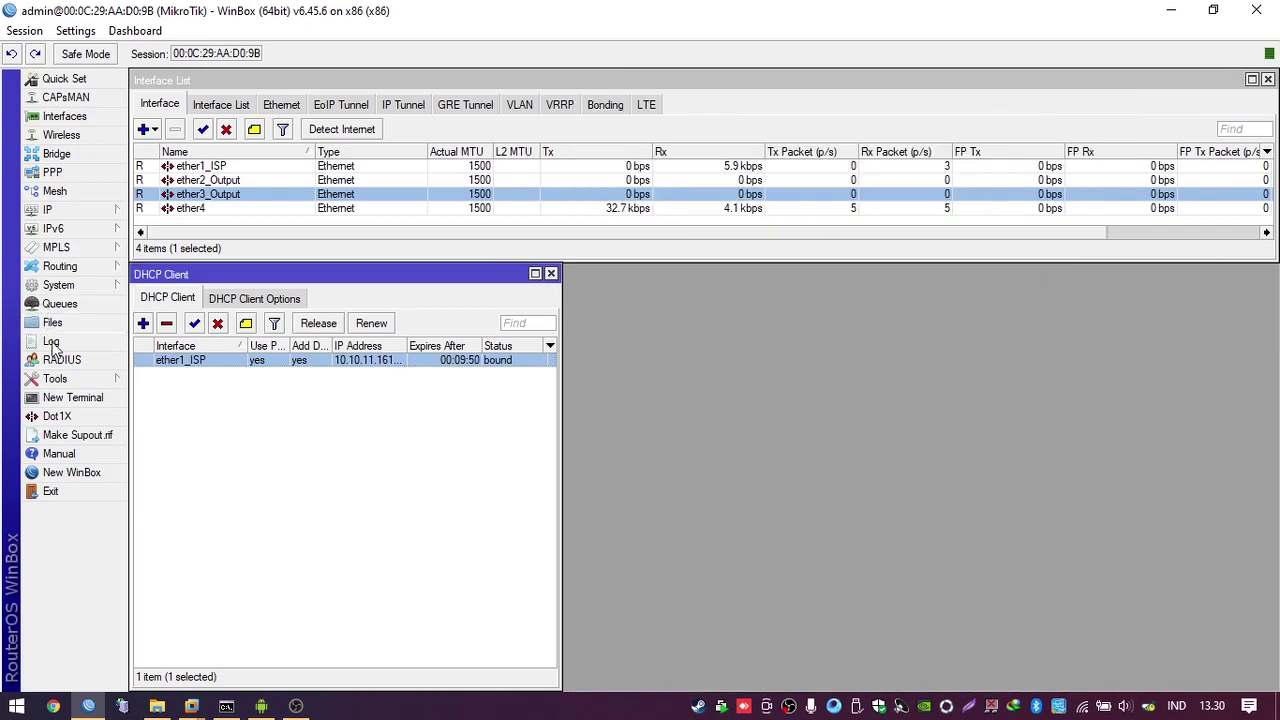
Test the router's internet connection by pinging google.com from a new terminal, and close the terminal
{"action": "left_click", "coordinate": [73, 398]}
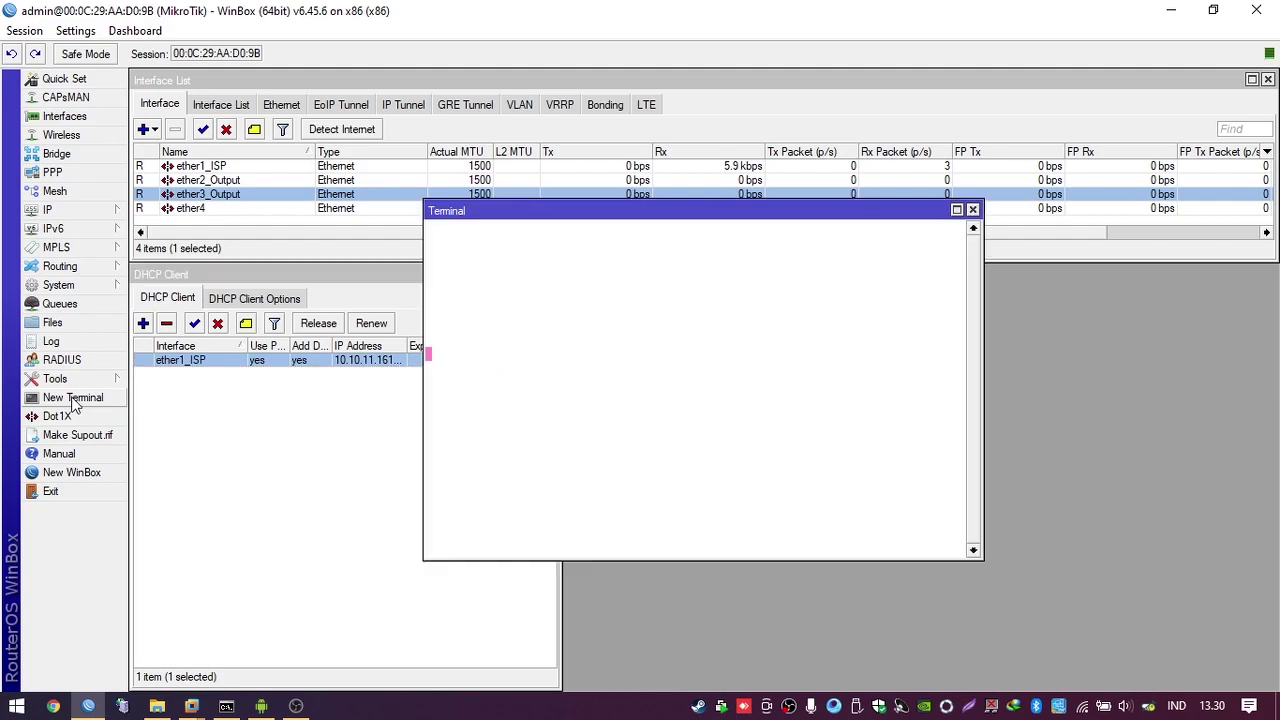
{"action": "left_click_drag", "start_coordinate": [566, 214], "coordinate": [703, 276]}
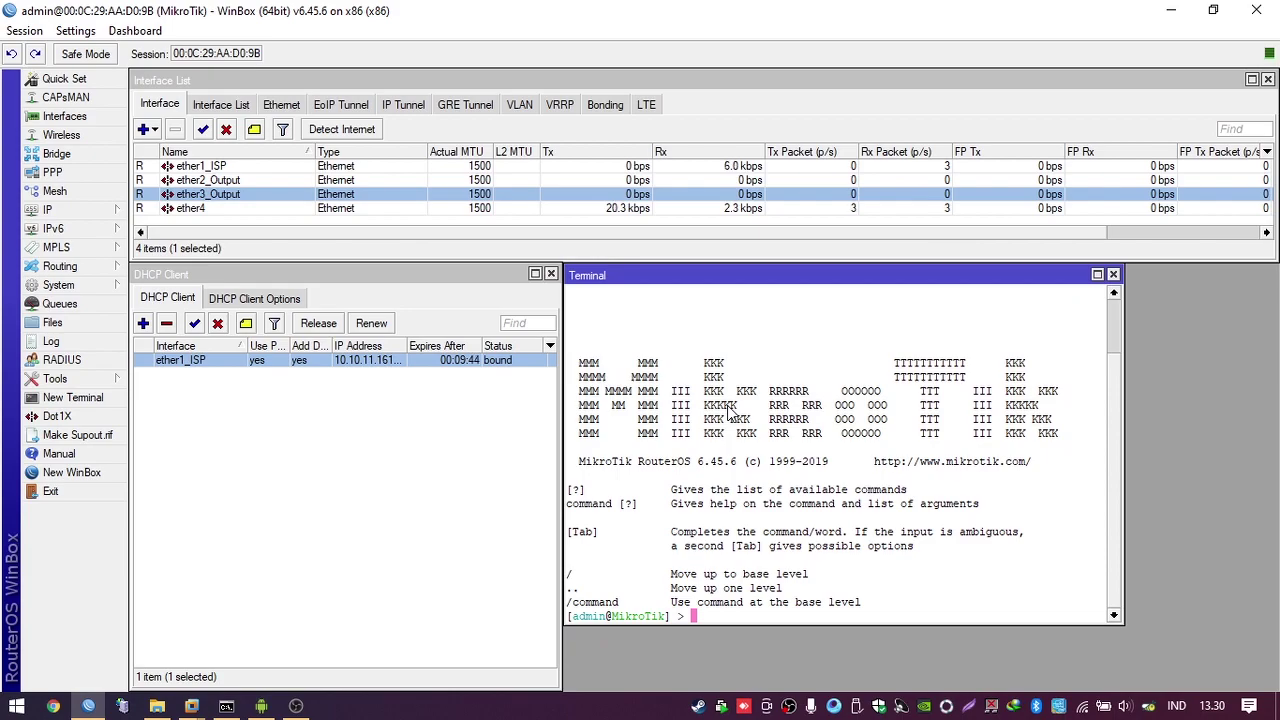
{"action": "type", "text": "ping goo"}
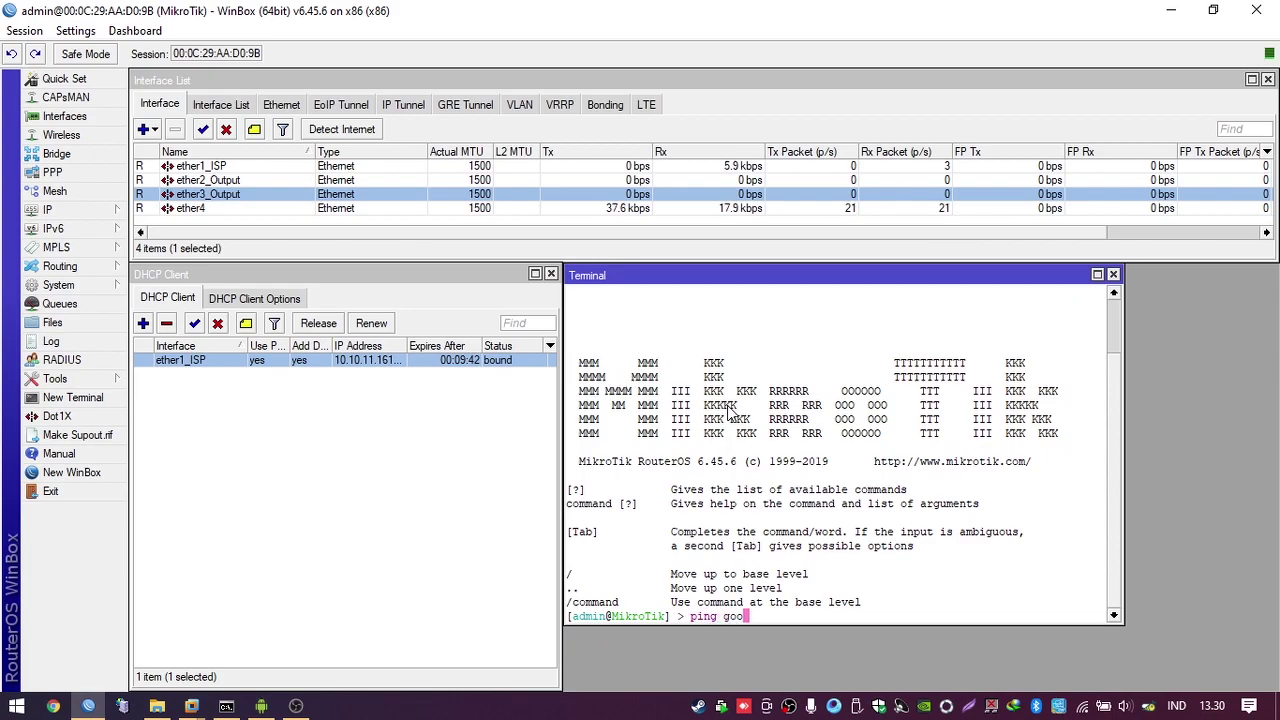
{"action": "type", "text": "gle.com"}
{"action": "key", "text": "Return"}
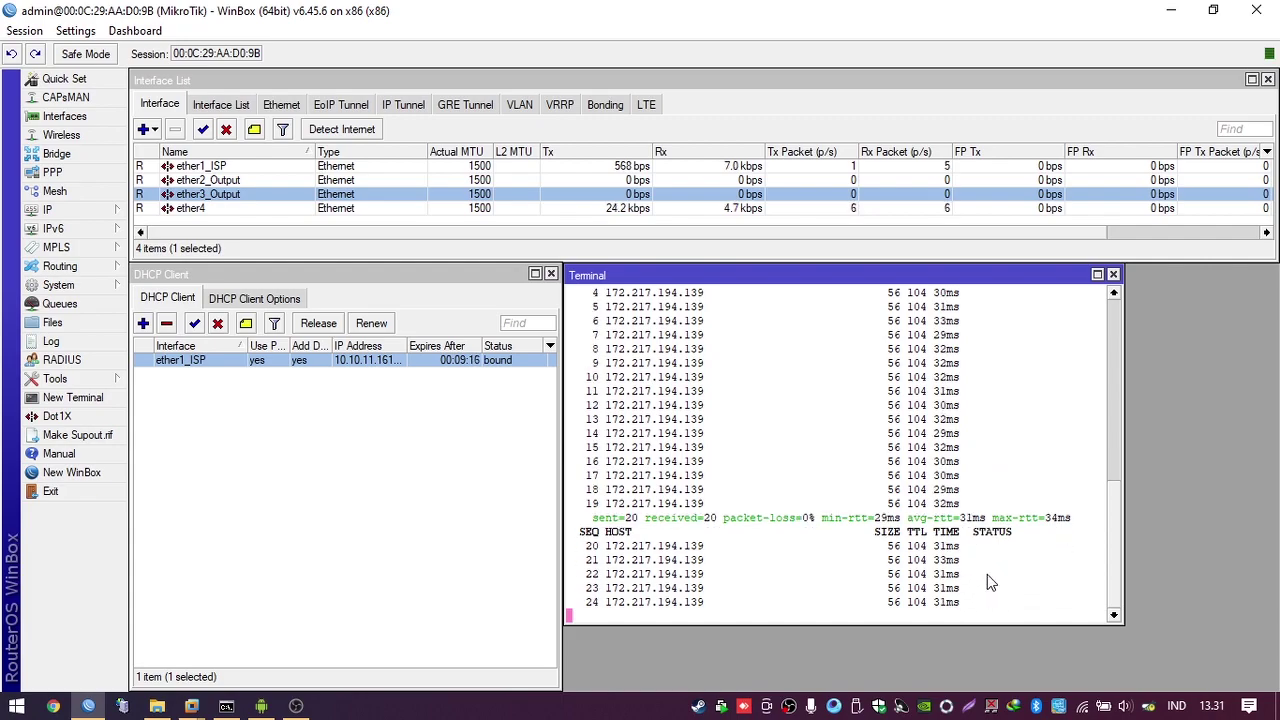
{"action": "left_click", "coordinate": [1113, 275]}
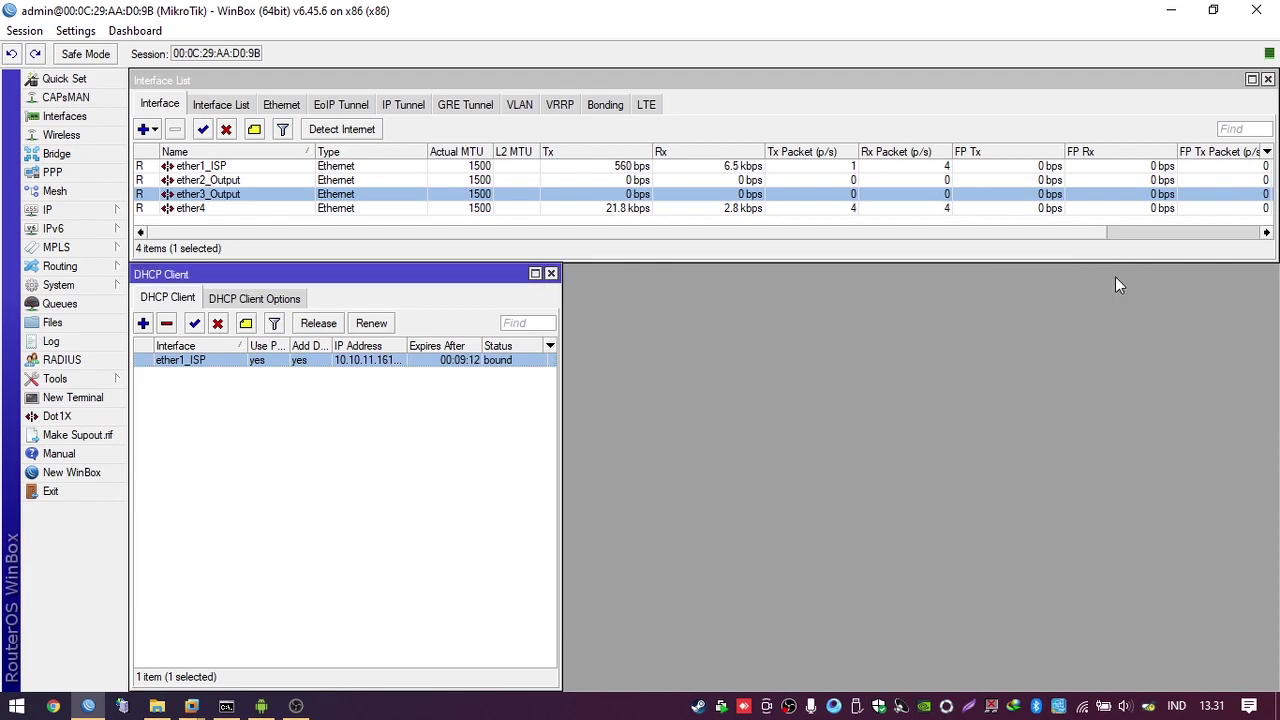
Close the DHCP Client list, open the IP Address List and fit its window into the space directly below the interface list
{"action": "left_click", "coordinate": [409, 498]}
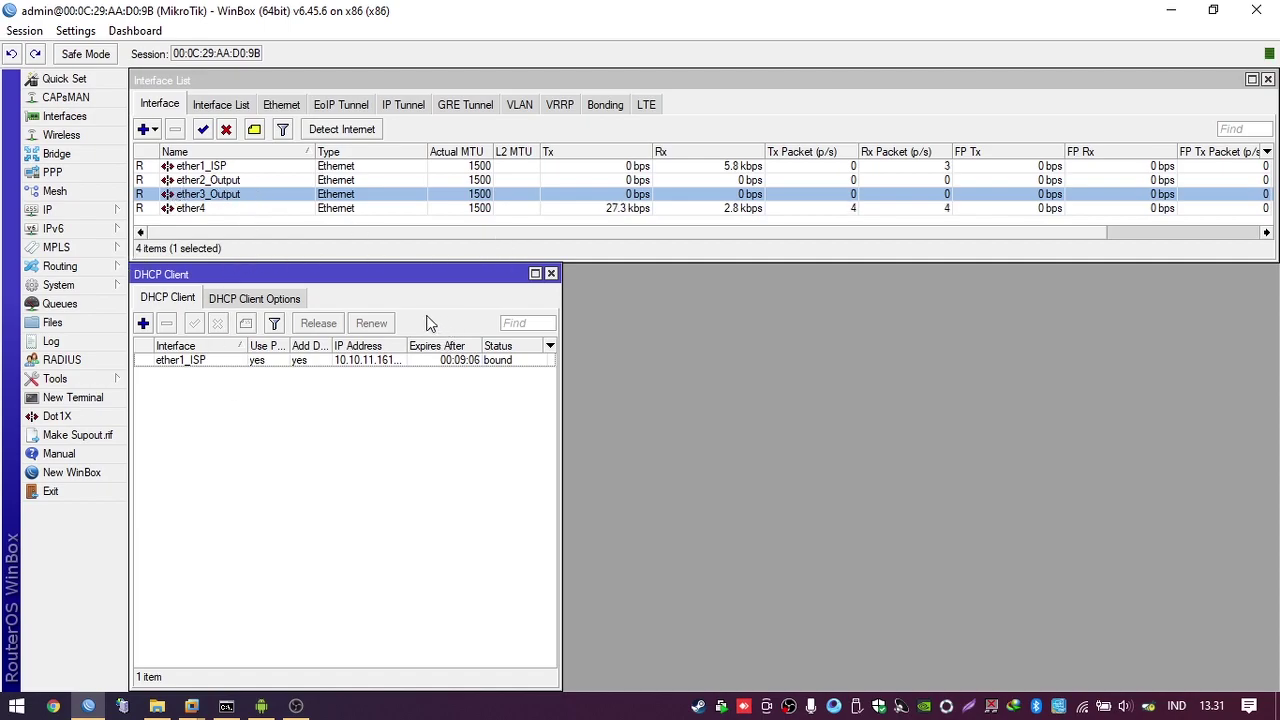
{"action": "left_click", "coordinate": [551, 274]}
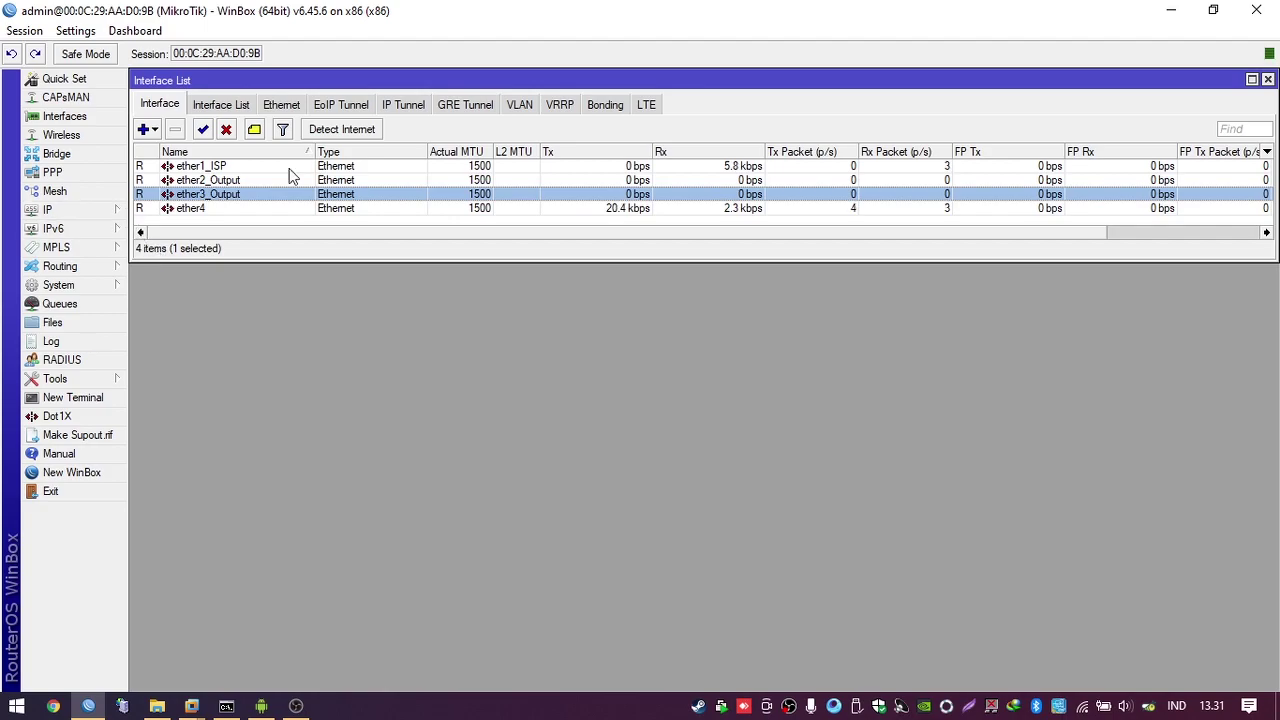
{"action": "left_click", "coordinate": [115, 211]}
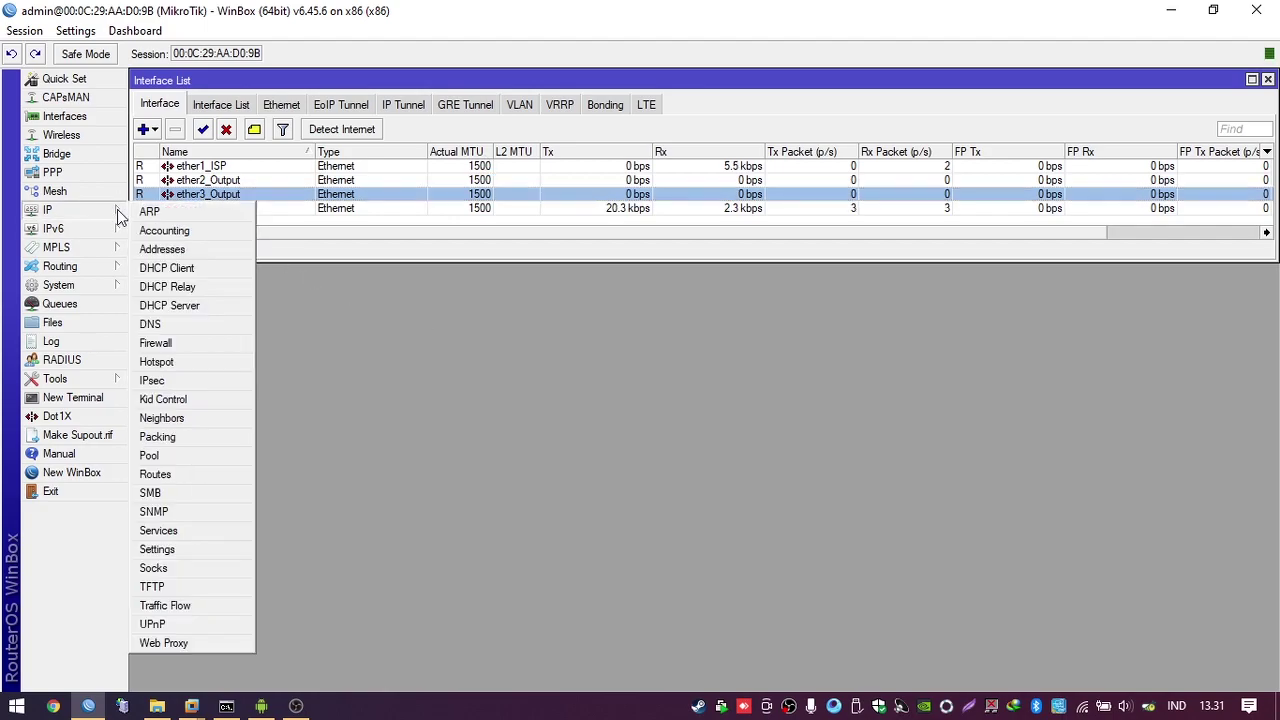
{"action": "left_click", "coordinate": [160, 249]}
{"action": "left_click_drag", "start_coordinate": [905, 250], "coordinate": [143, 274]}
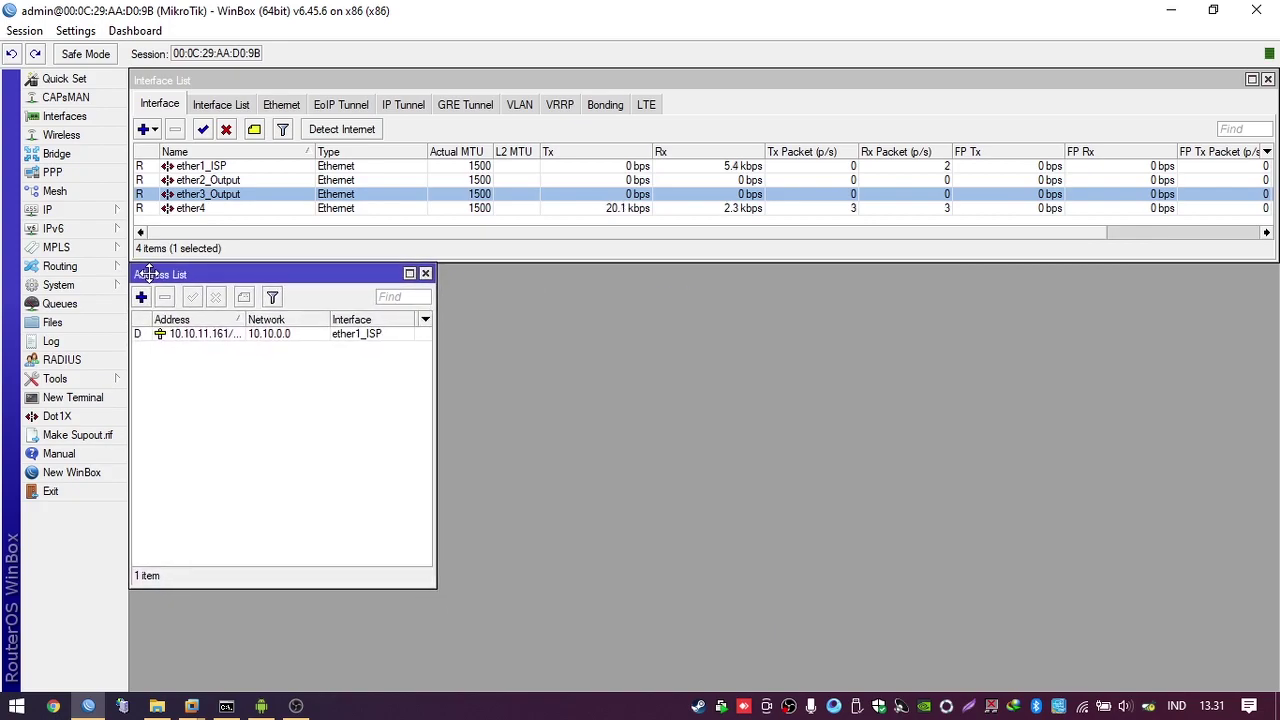
{"action": "left_click_drag", "start_coordinate": [435, 582], "coordinate": [505, 689]}
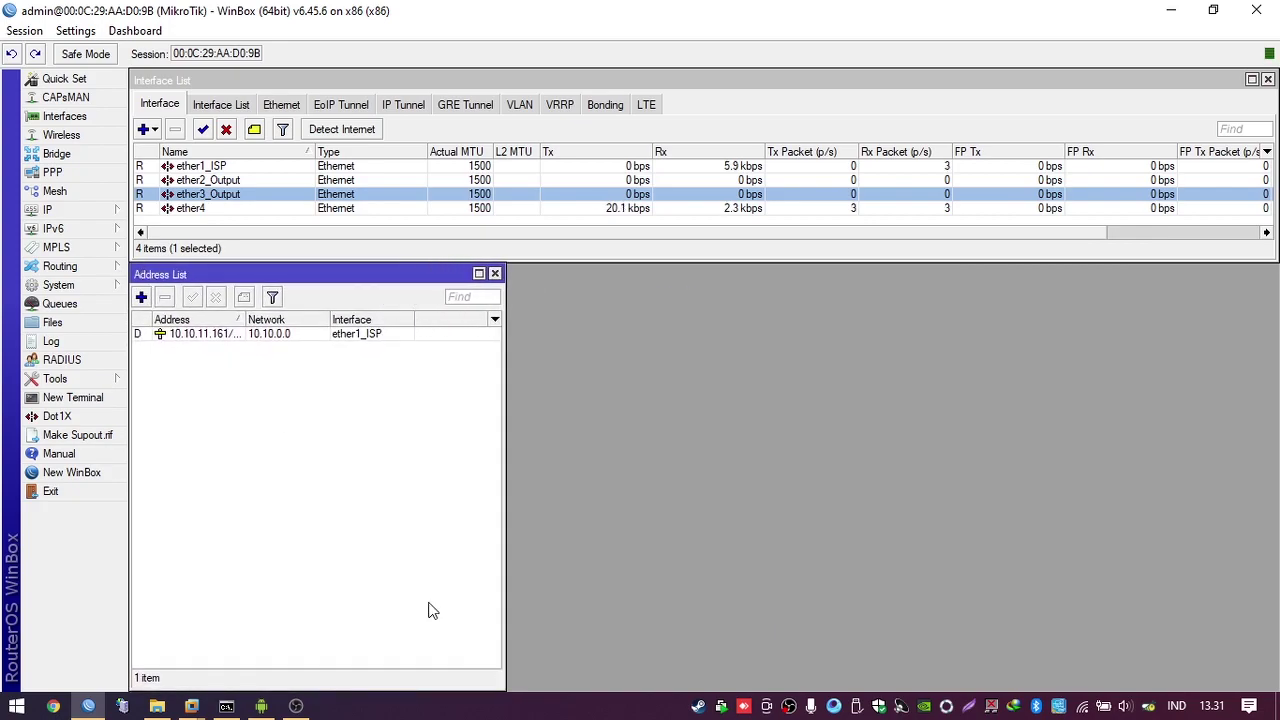
Widen the Address column in the Address List to show the full ether1_ISP address
{"action": "left_click", "coordinate": [269, 333]}
{"action": "left_click_drag", "start_coordinate": [245, 319], "coordinate": [279, 319]}
{"action": "left_click", "coordinate": [253, 391]}
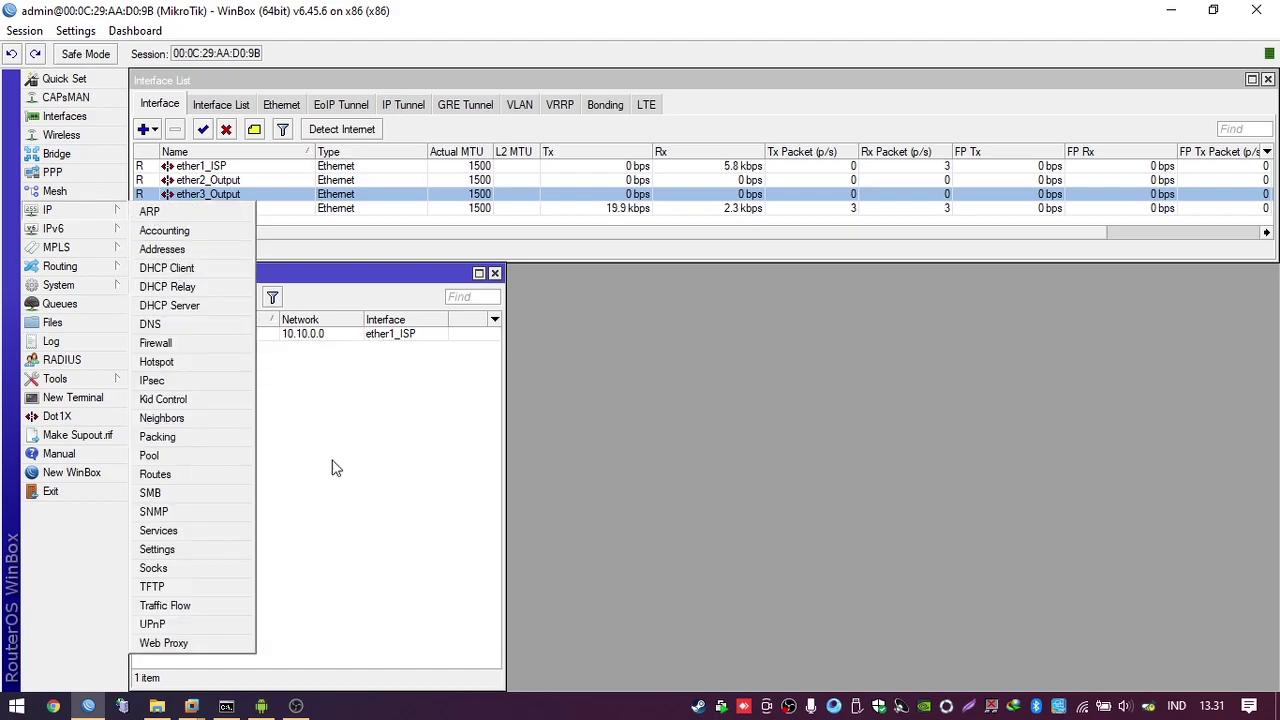
Open the Bridge window, fit it beside the Address List, and add a bridge named bridge1 with the default settings
{"action": "left_click", "coordinate": [103, 156]}
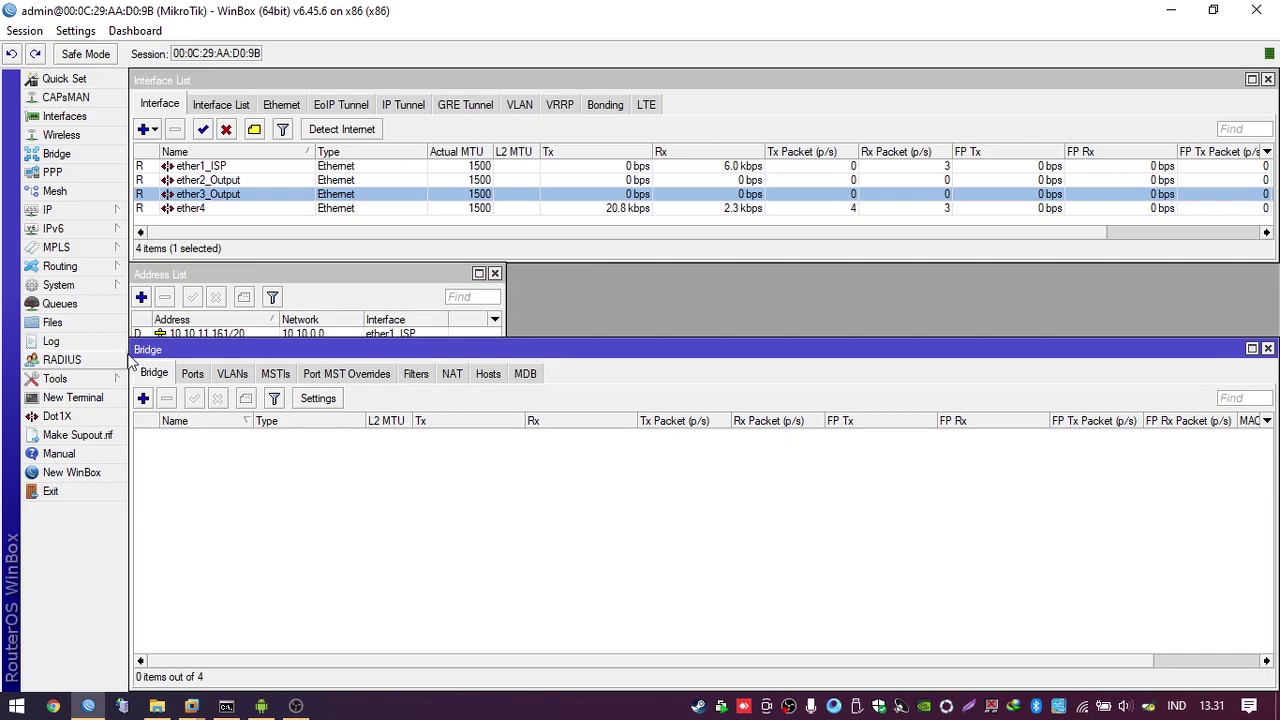
{"action": "left_click_drag", "start_coordinate": [131, 352], "coordinate": [526, 275]}
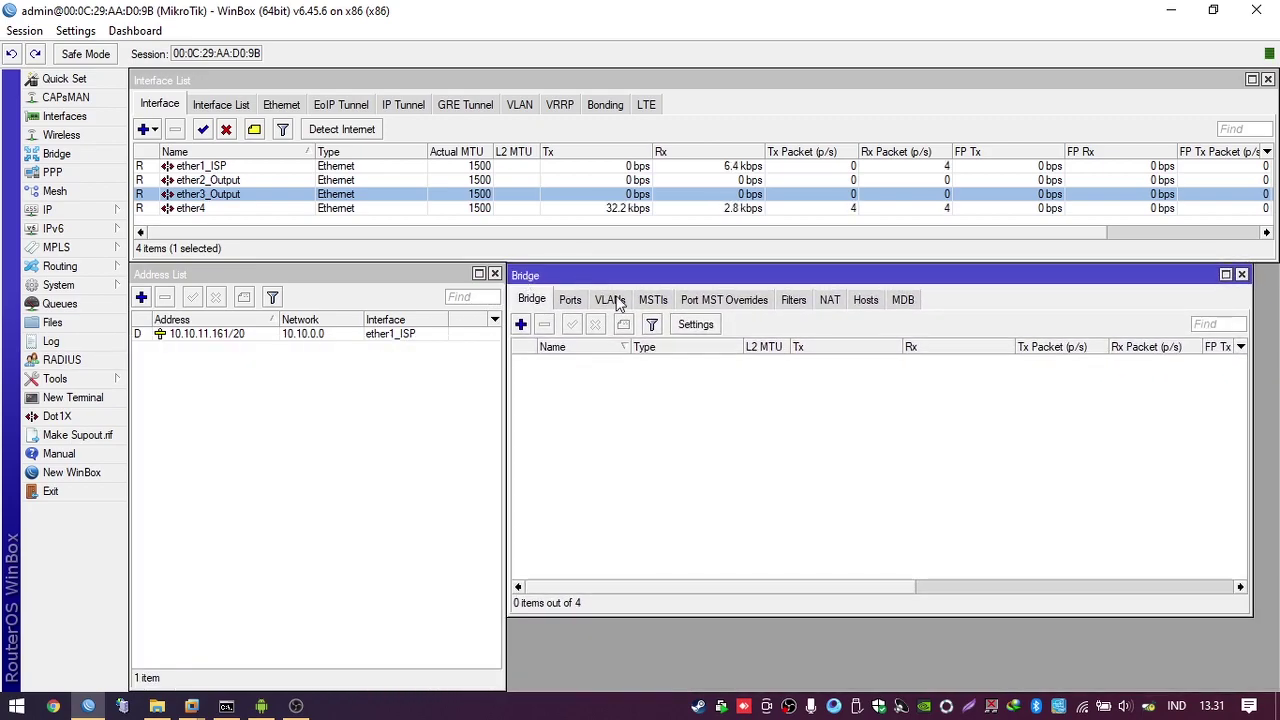
{"action": "left_click_drag", "start_coordinate": [1251, 613], "coordinate": [1276, 688]}
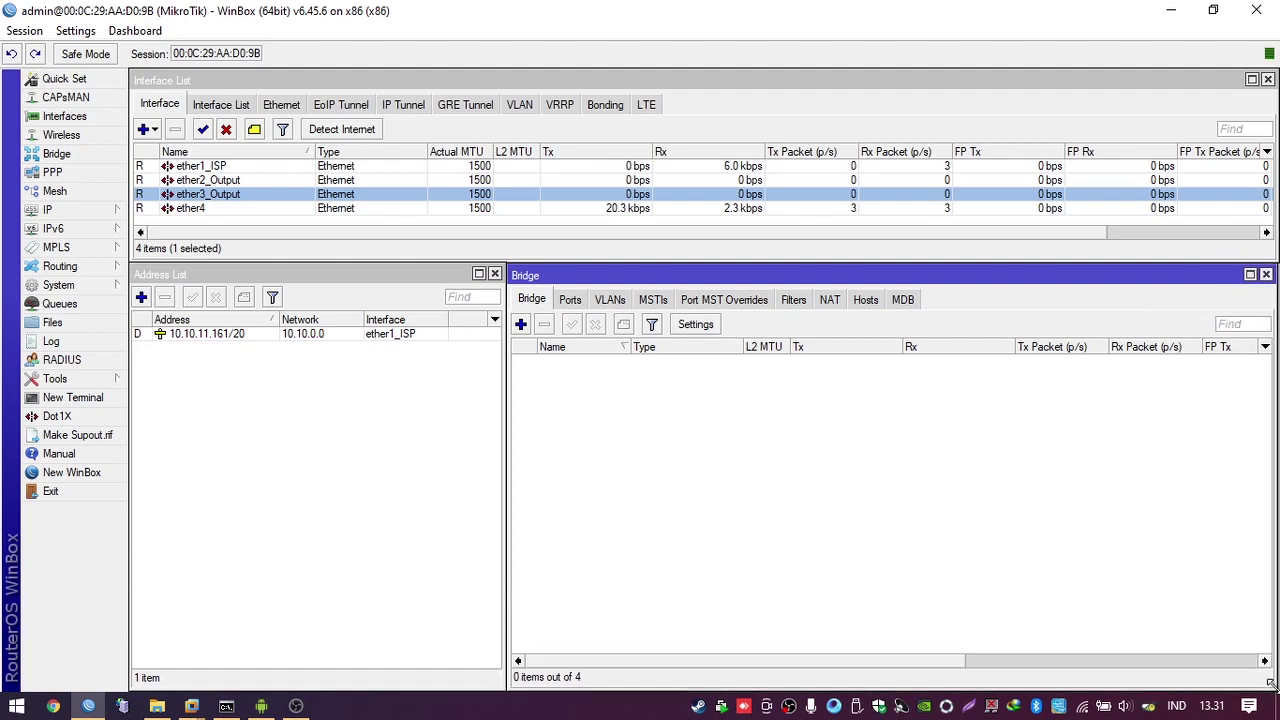
{"action": "left_click", "coordinate": [521, 325]}
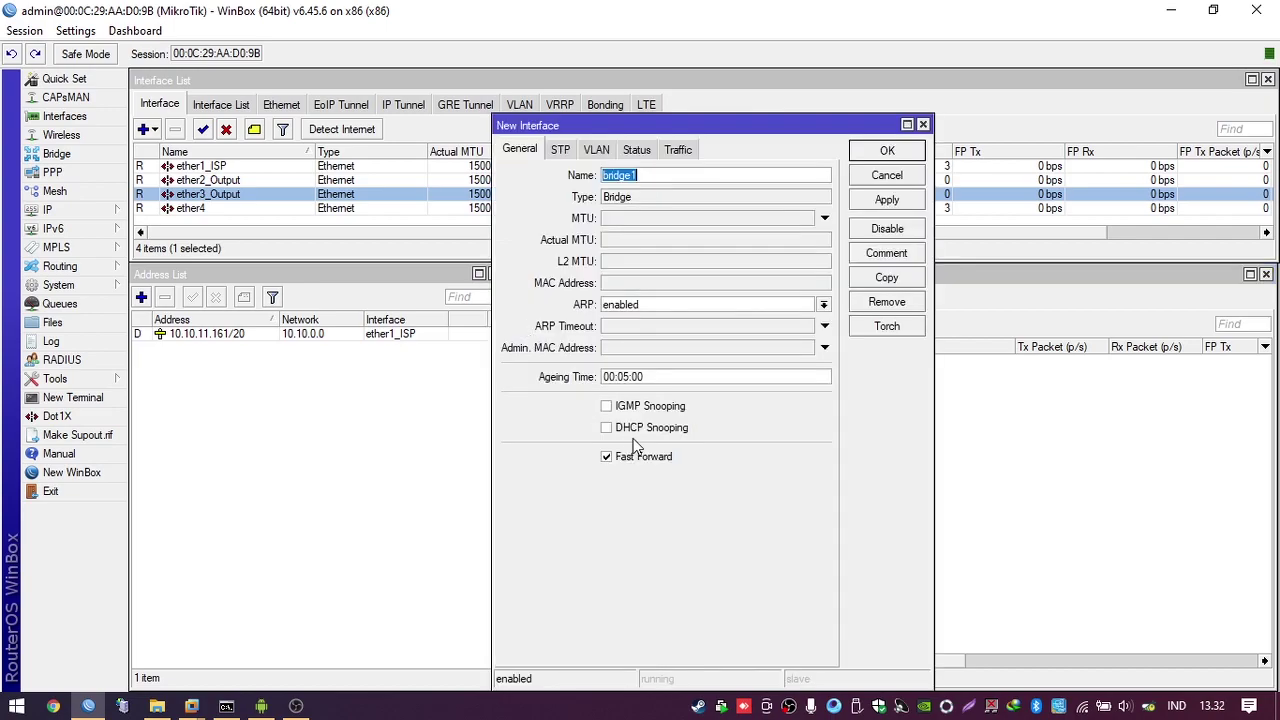
{"action": "left_click", "coordinate": [885, 152]}
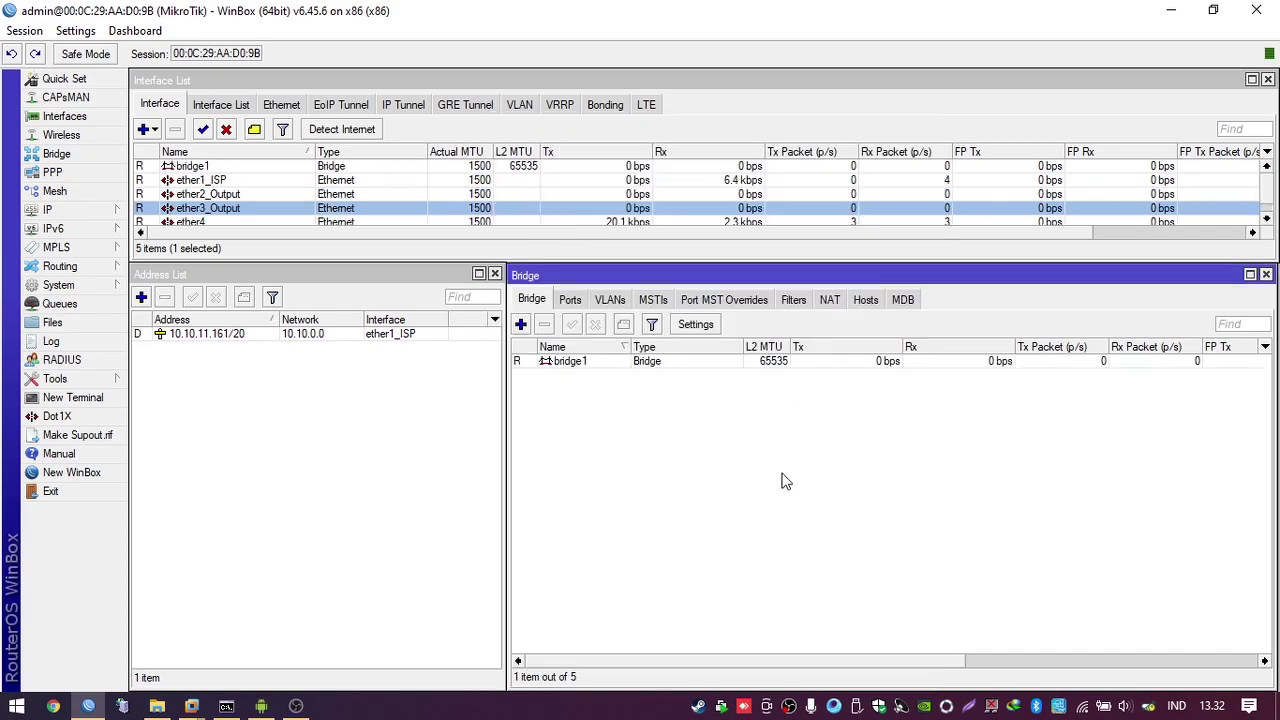
Enlarge the interface list to show all its rows and shrink the Address List and Bridge windows to fit below it
{"action": "scroll", "coordinate": [285, 193], "scroll_direction": "down", "scroll_amount": 1}
{"action": "left_click_drag", "start_coordinate": [324, 259], "coordinate": [325, 272]}
{"action": "left_click", "coordinate": [327, 281]}
{"action": "left_click_drag", "start_coordinate": [443, 274], "coordinate": [506, 282]}
{"action": "left_click", "coordinate": [535, 286]}
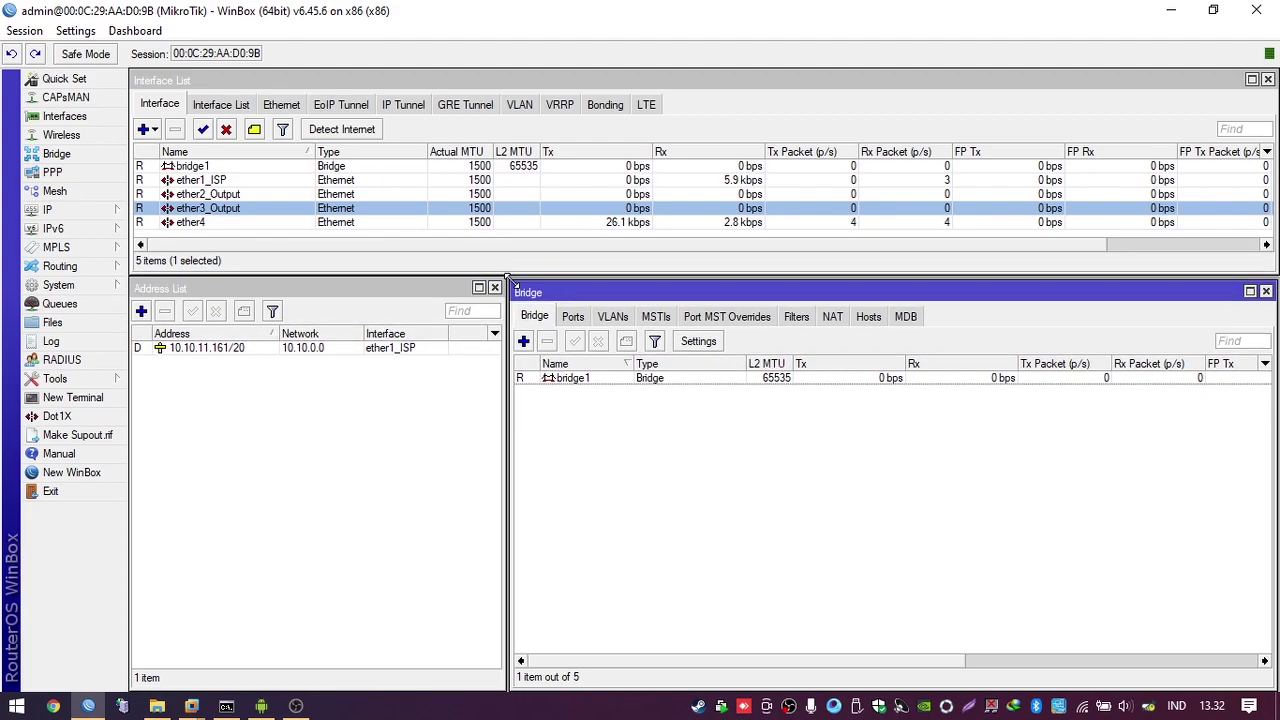
Review ether1_ISP, ether4, bridge1, ether2_Output and ether3_Output in the interface list to identify the interfaces for the bridge
{"action": "left_click", "coordinate": [299, 180]}
{"action": "left_click", "coordinate": [300, 222]}
{"action": "left_click", "coordinate": [307, 180]}
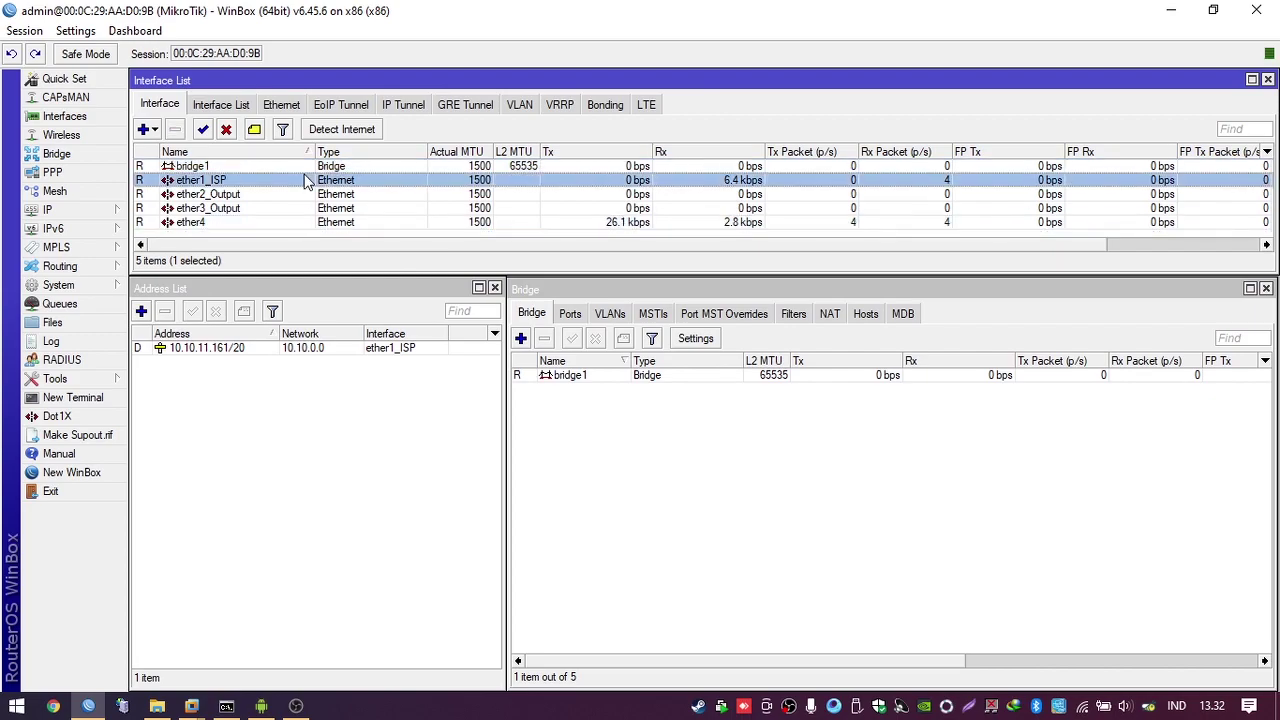
{"action": "left_click", "coordinate": [299, 166]}
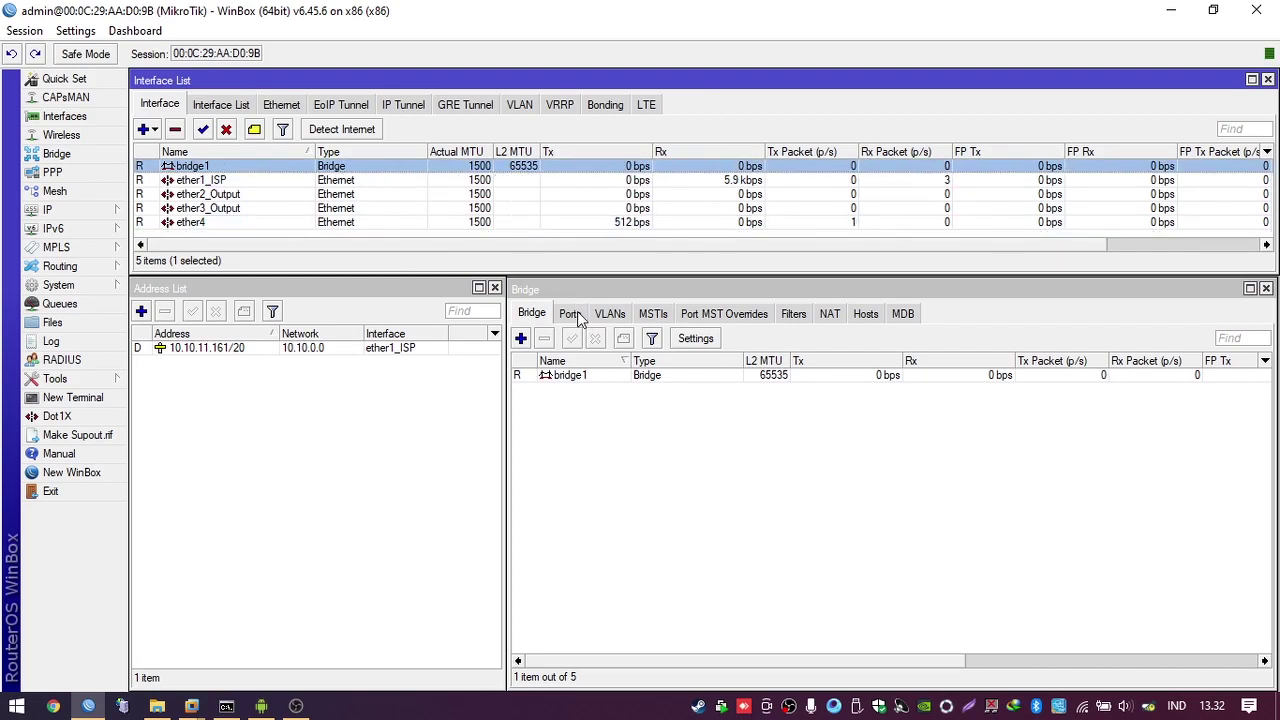
{"action": "left_click", "coordinate": [620, 410]}
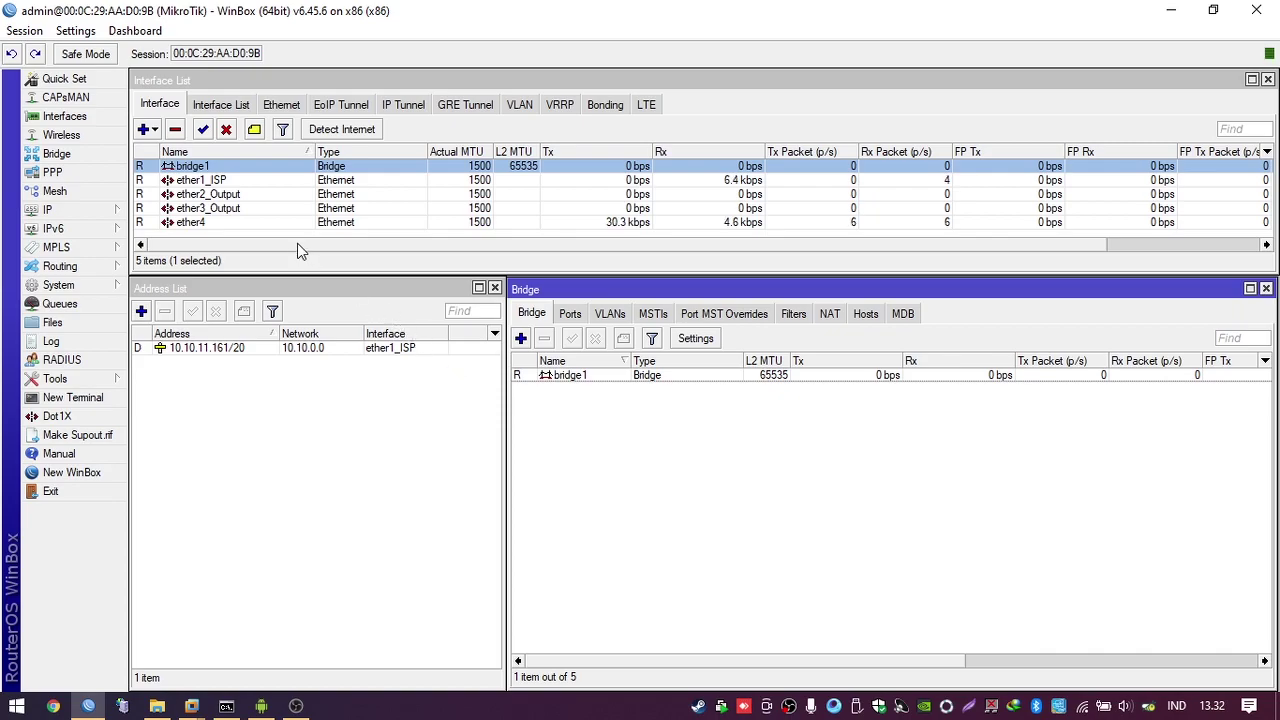
{"action": "left_click", "coordinate": [306, 196]}
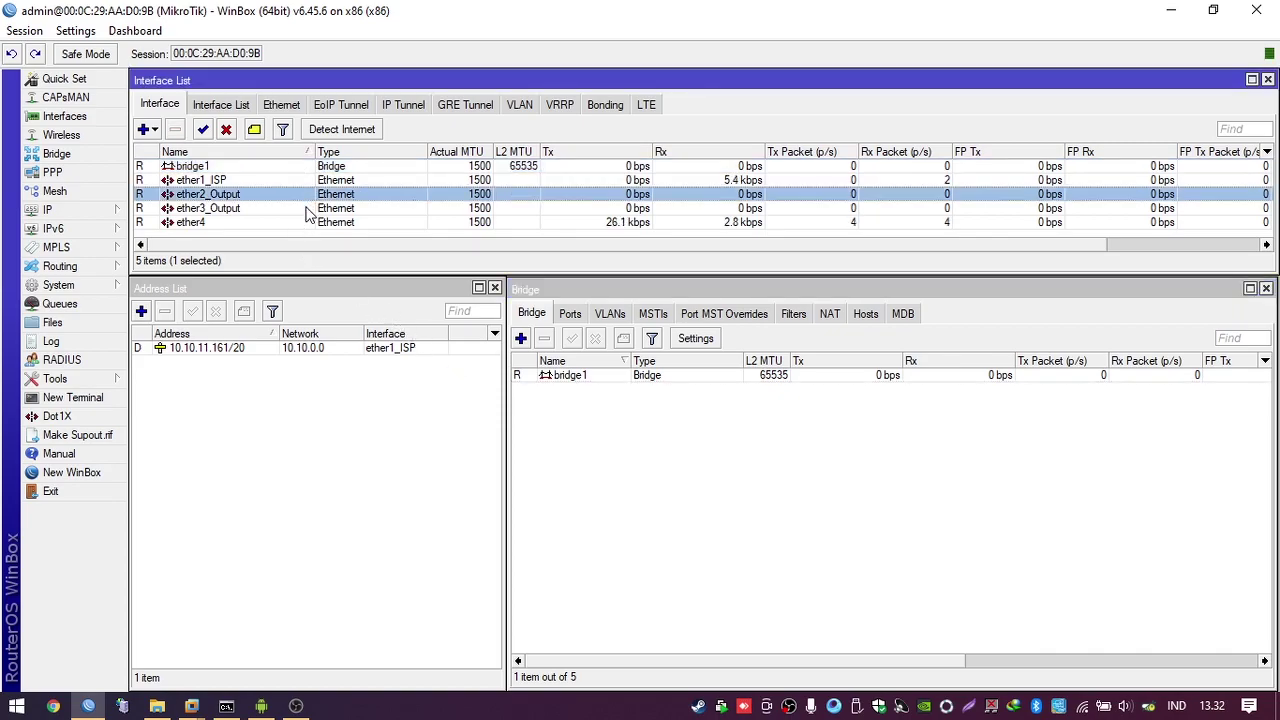
{"action": "left_click", "coordinate": [306, 209], "text": "ctrl"}
{"action": "left_click", "coordinate": [595, 465]}
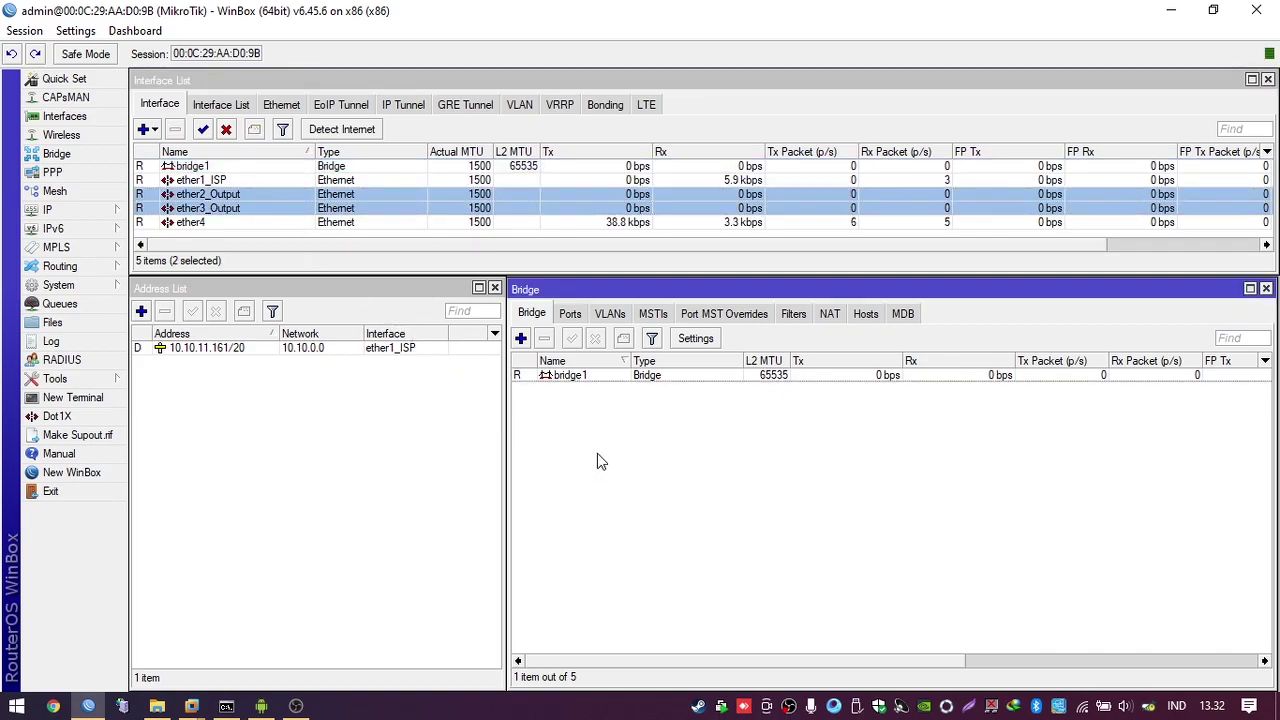
{"action": "left_click", "coordinate": [568, 210]}
{"action": "left_click", "coordinate": [586, 503]}
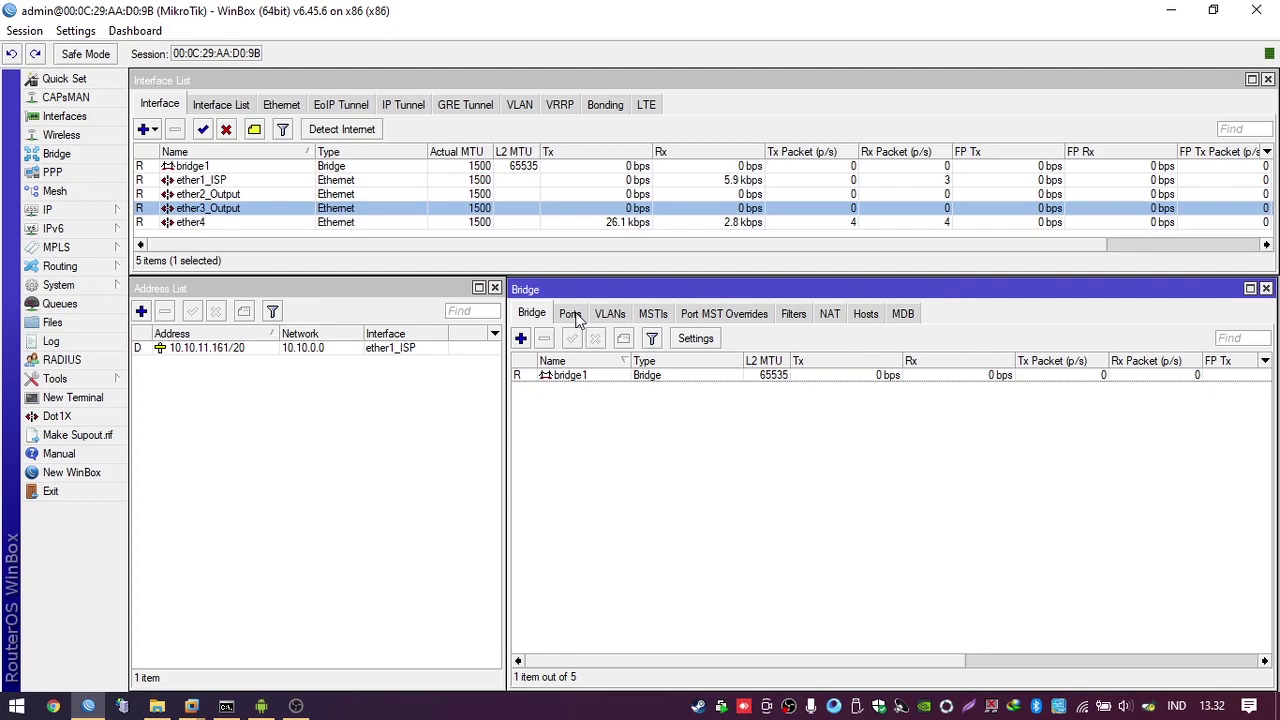
Add ether2_Output as a port of bridge1, keeping the default port settings
{"action": "left_click", "coordinate": [570, 314]}
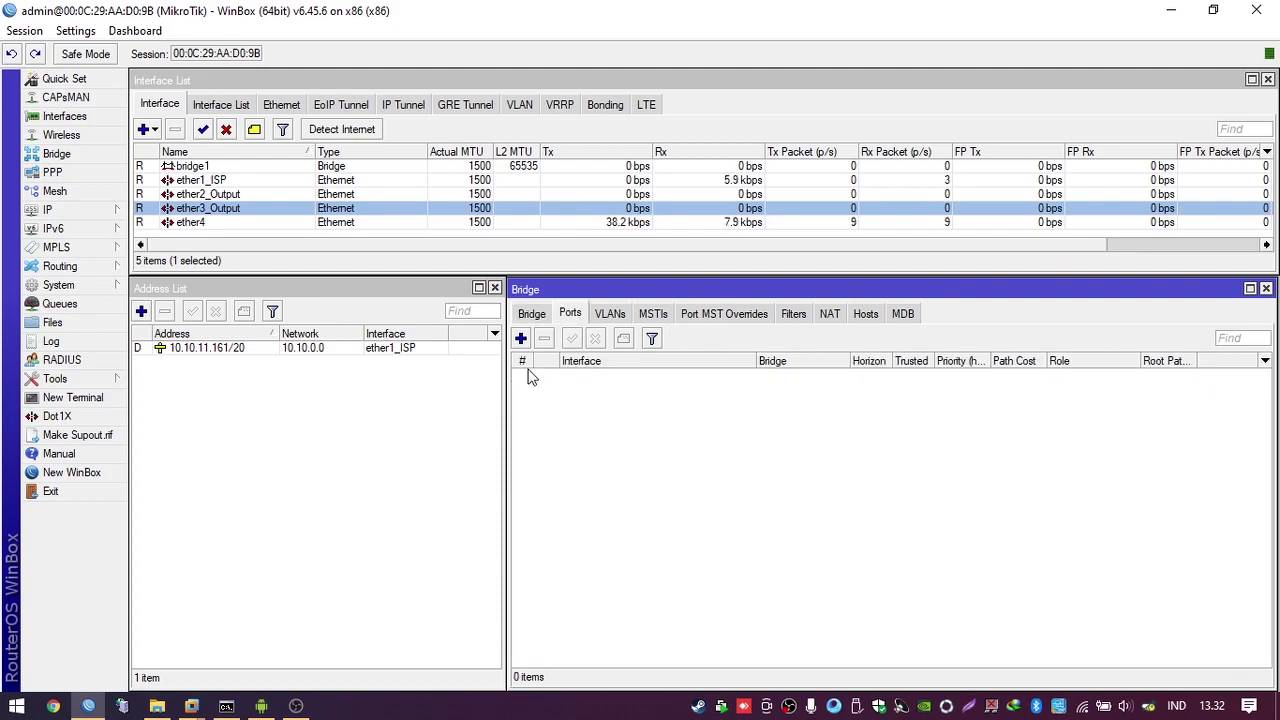
{"action": "left_click", "coordinate": [521, 339]}
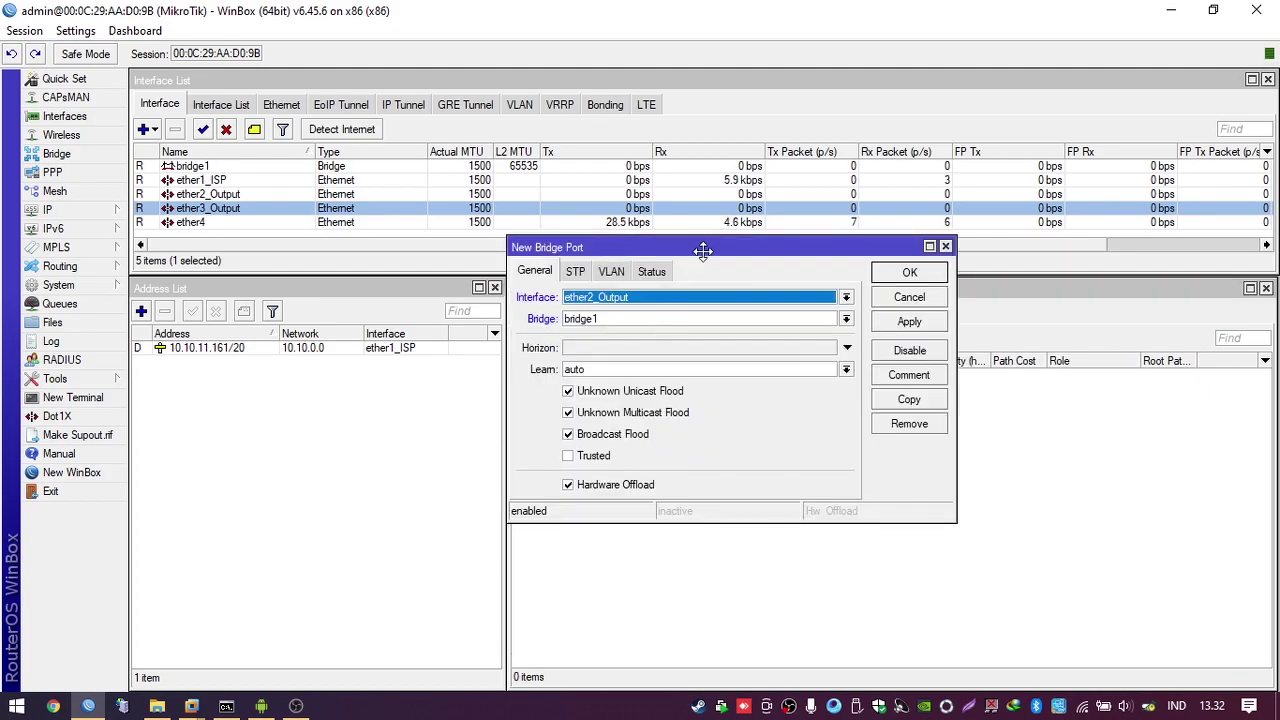
{"action": "left_click_drag", "start_coordinate": [670, 247], "coordinate": [799, 287]}
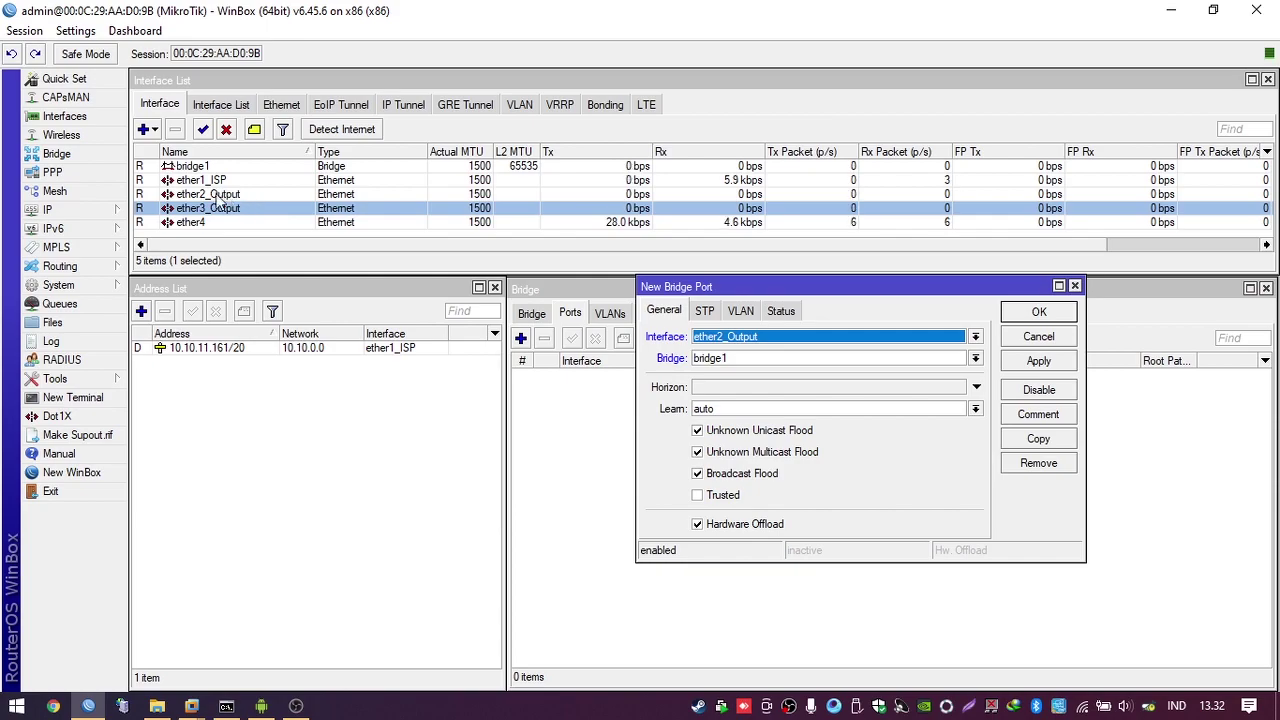
{"action": "left_click", "coordinate": [1030, 316]}
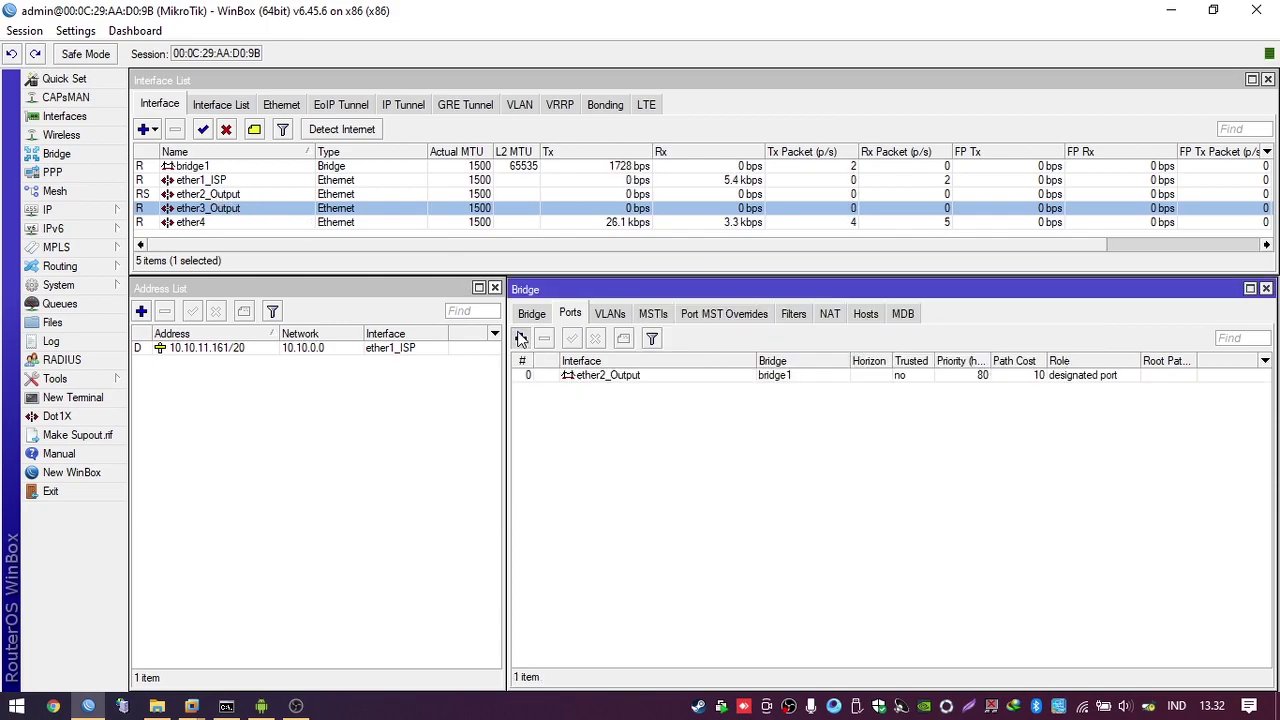
Add ether3_Output as a port of bridge1 with the default port settings, and close the Bridge window
{"action": "left_click", "coordinate": [520, 338]}
{"action": "left_click", "coordinate": [758, 338]}
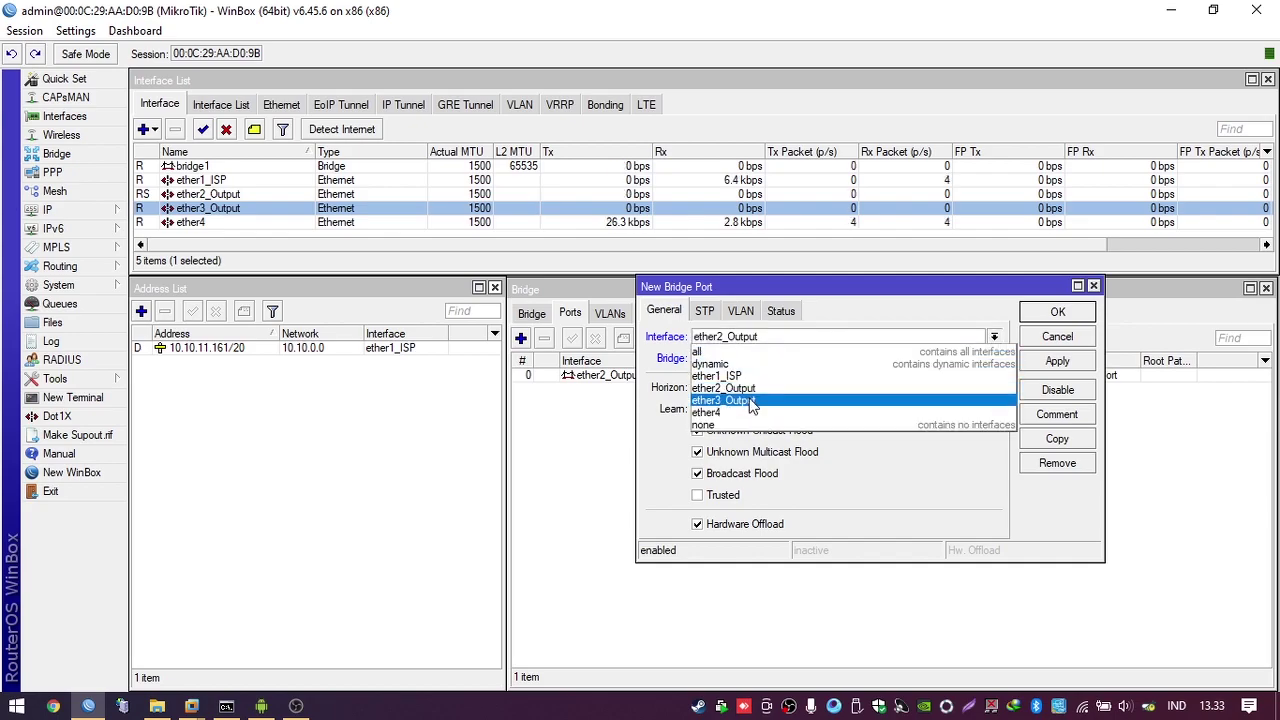
{"action": "left_click", "coordinate": [740, 400]}
{"action": "left_click", "coordinate": [1058, 314]}
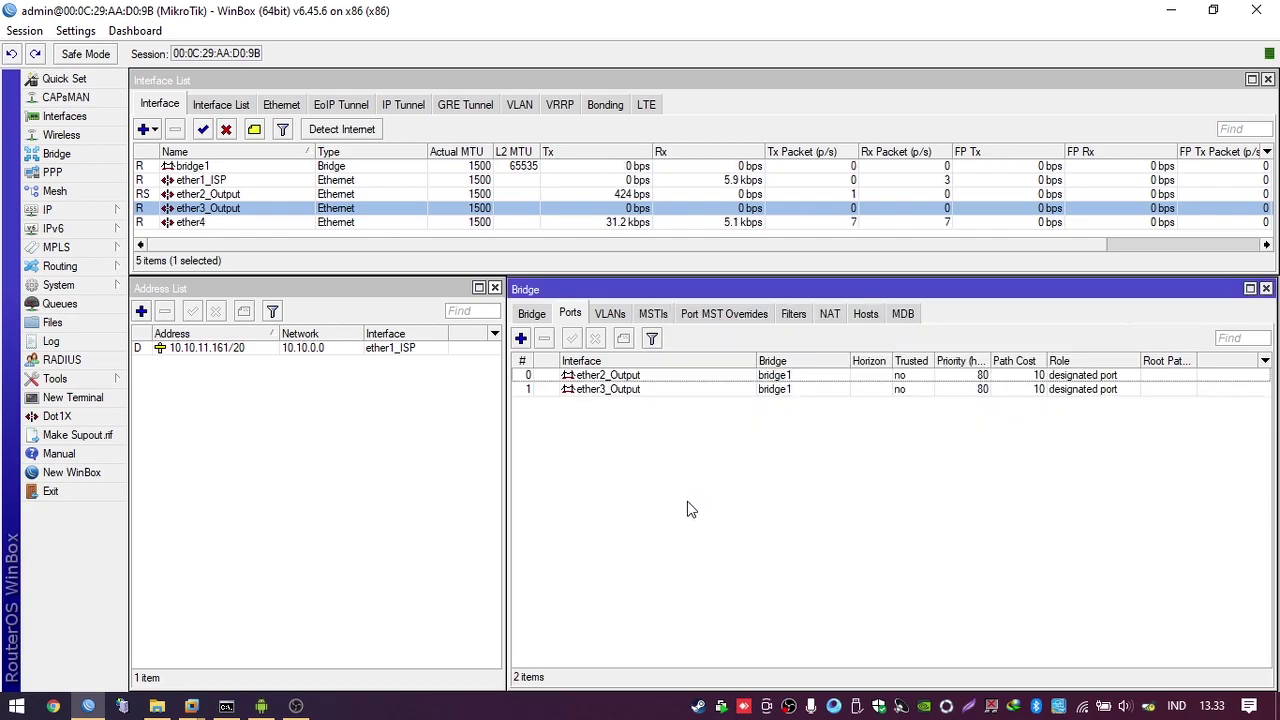
{"action": "left_click", "coordinate": [960, 392]}
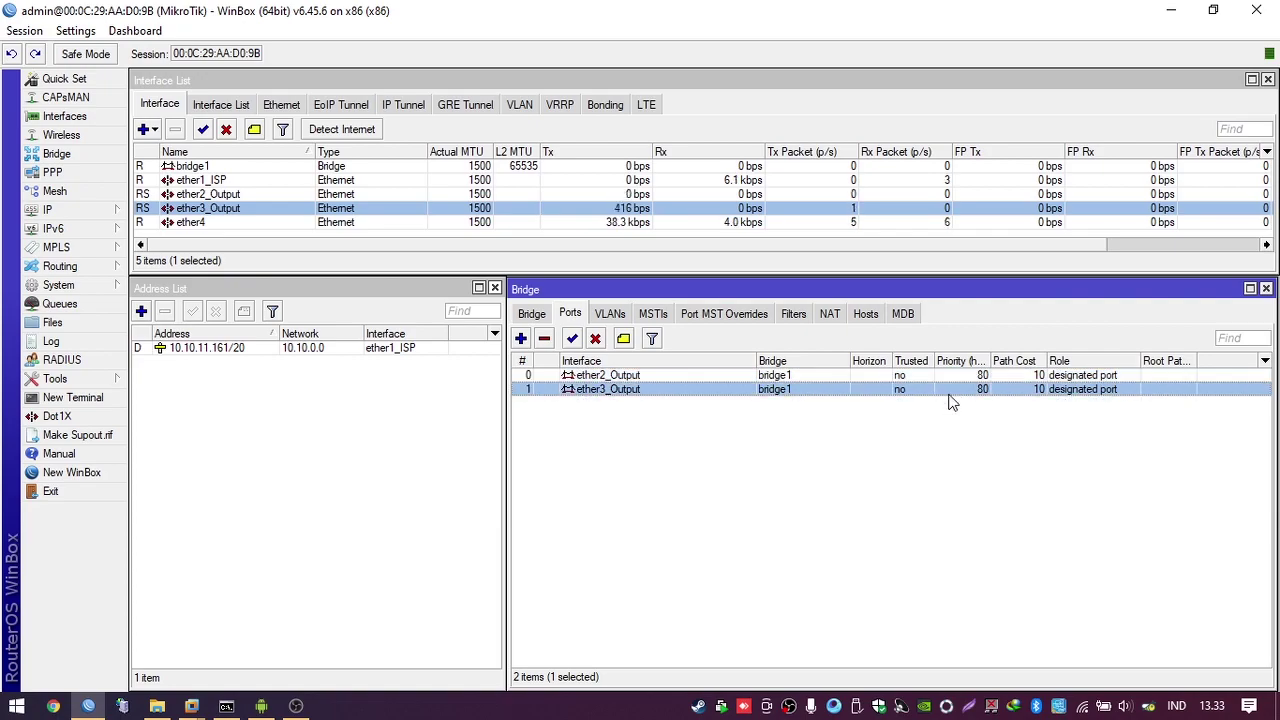
{"action": "left_click", "coordinate": [935, 441]}
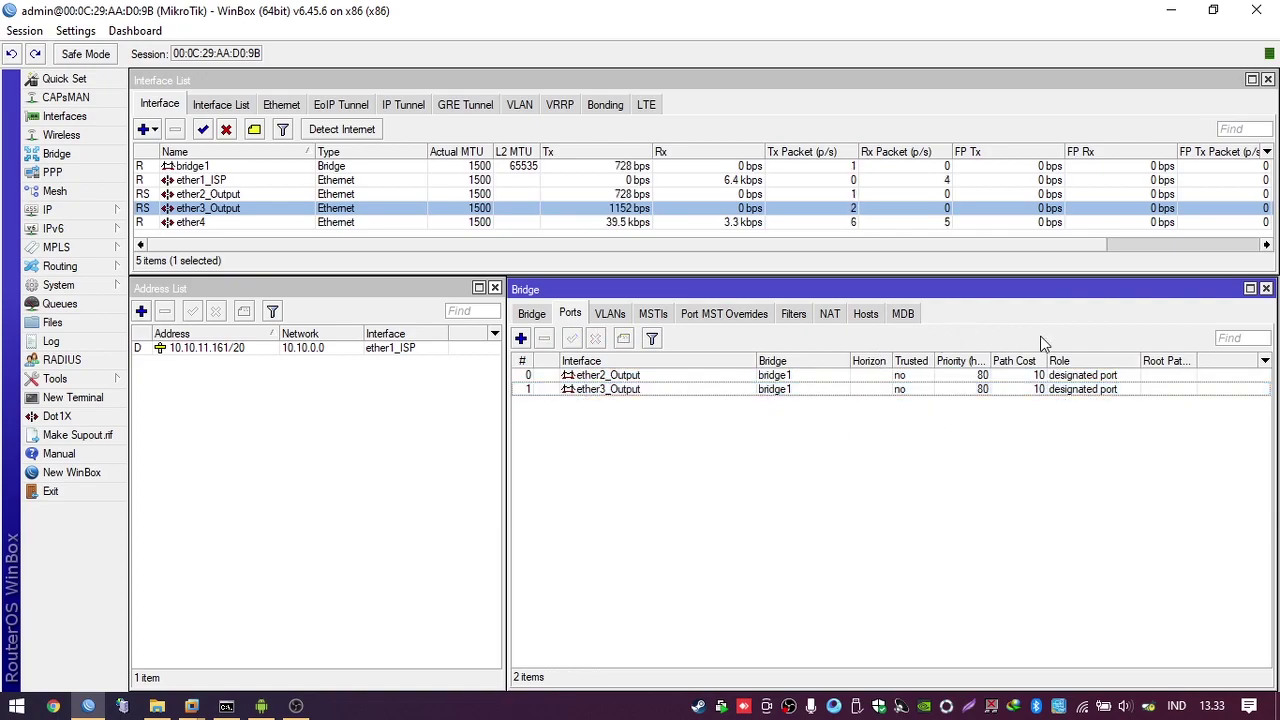
{"action": "left_click", "coordinate": [1266, 288]}
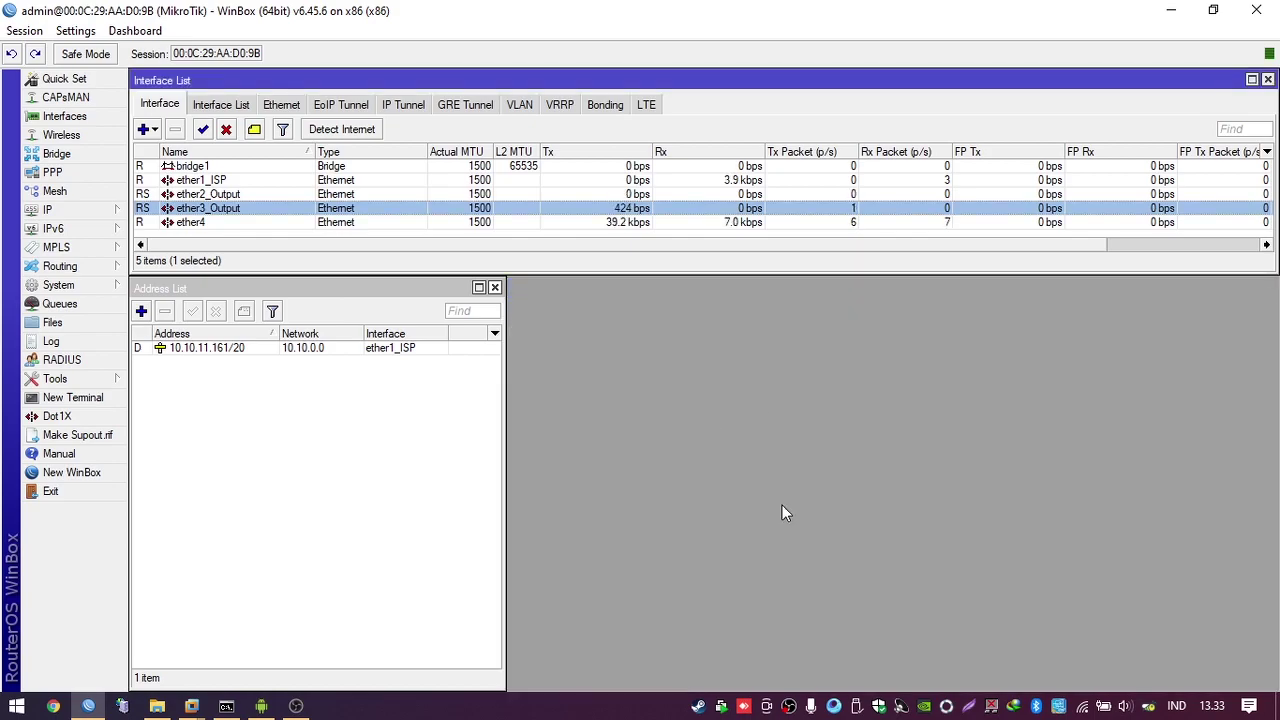
{"action": "left_click", "coordinate": [360, 485]}
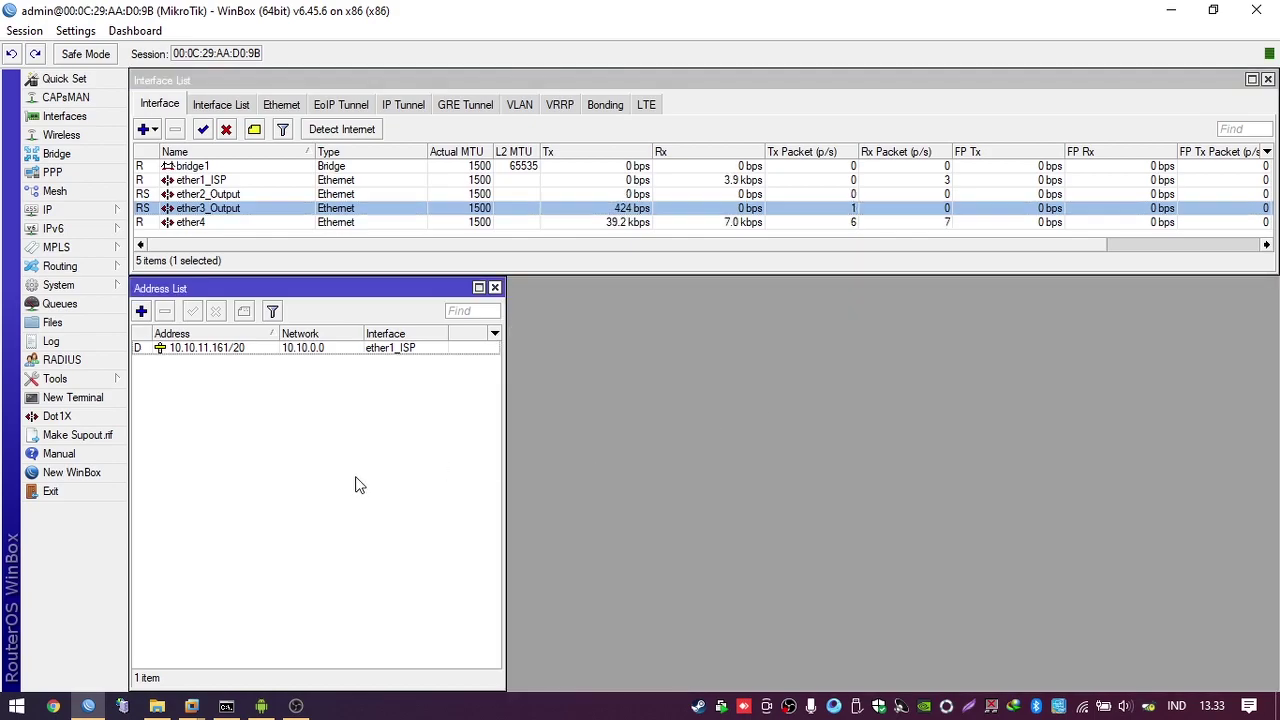
{"action": "left_click", "coordinate": [141, 311]}
{"action": "left_click", "coordinate": [640, 330]}
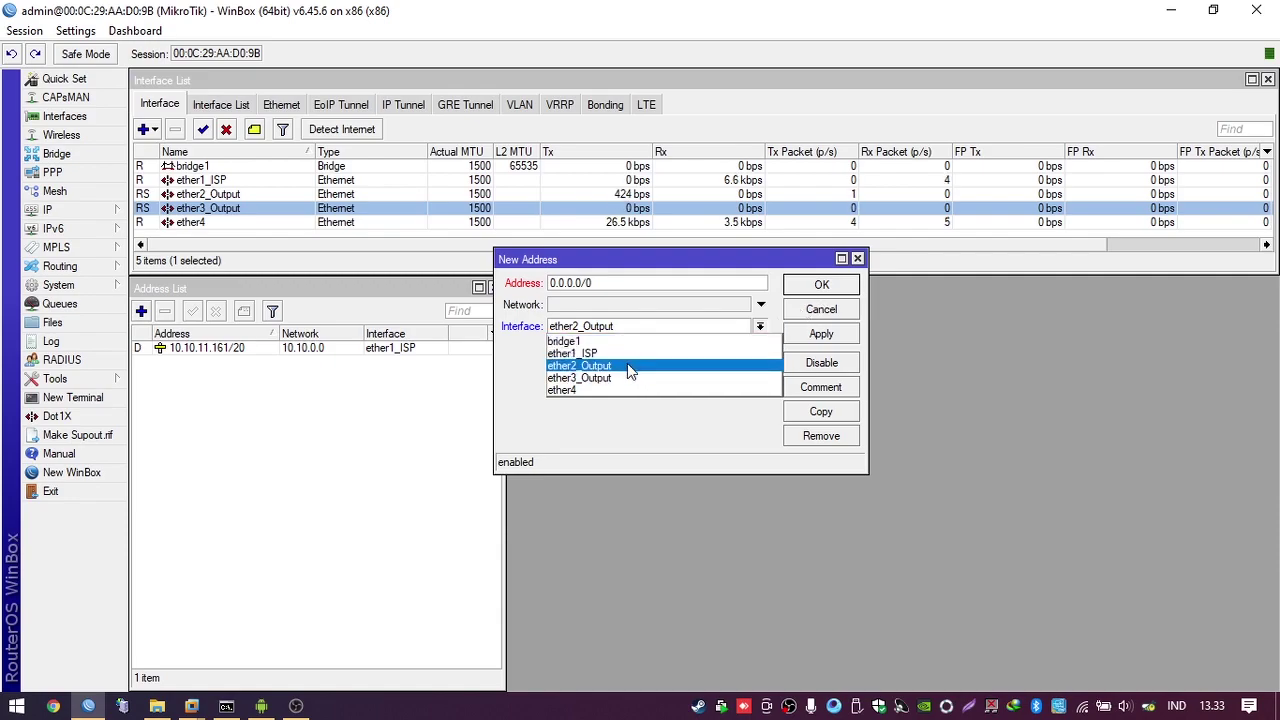
{"action": "left_click", "coordinate": [627, 363]}
{"action": "left_click", "coordinate": [620, 283]}
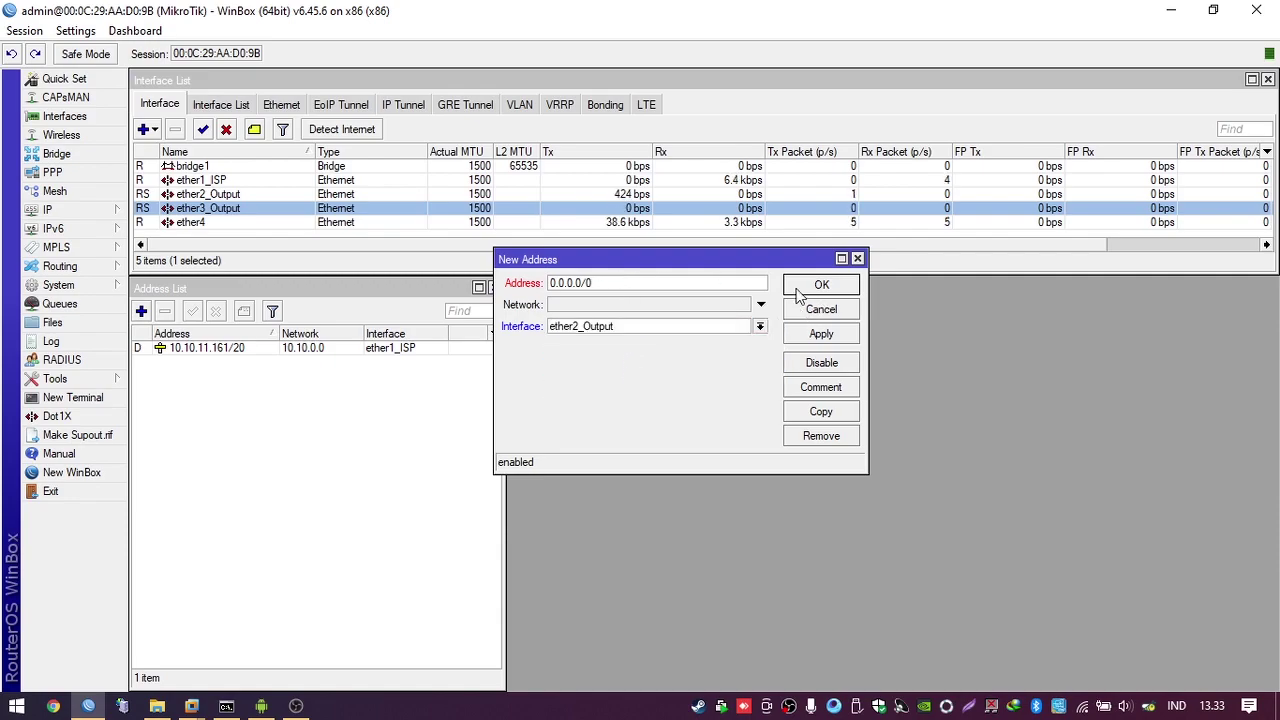
{"action": "left_click", "coordinate": [816, 312]}
{"action": "left_click", "coordinate": [303, 196]}
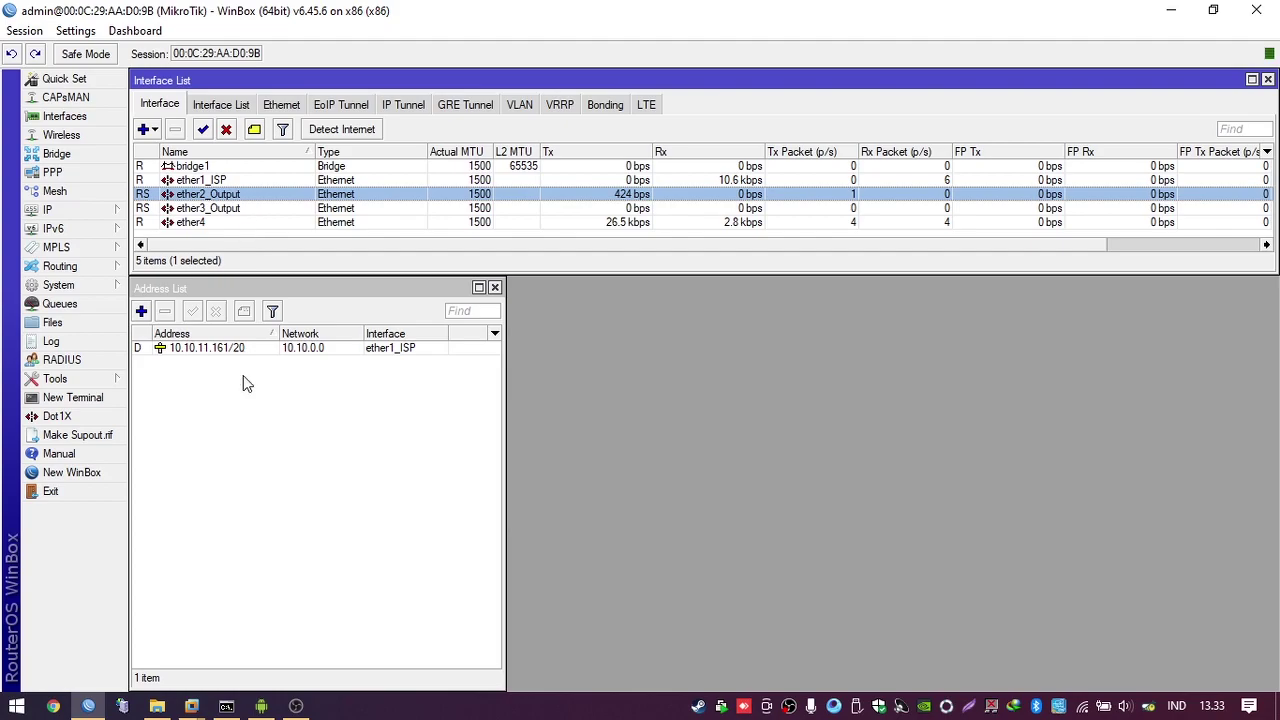
Add the IP address 192.168.72.0/24 on the ether2_Output interface
{"action": "left_click", "coordinate": [141, 311]}
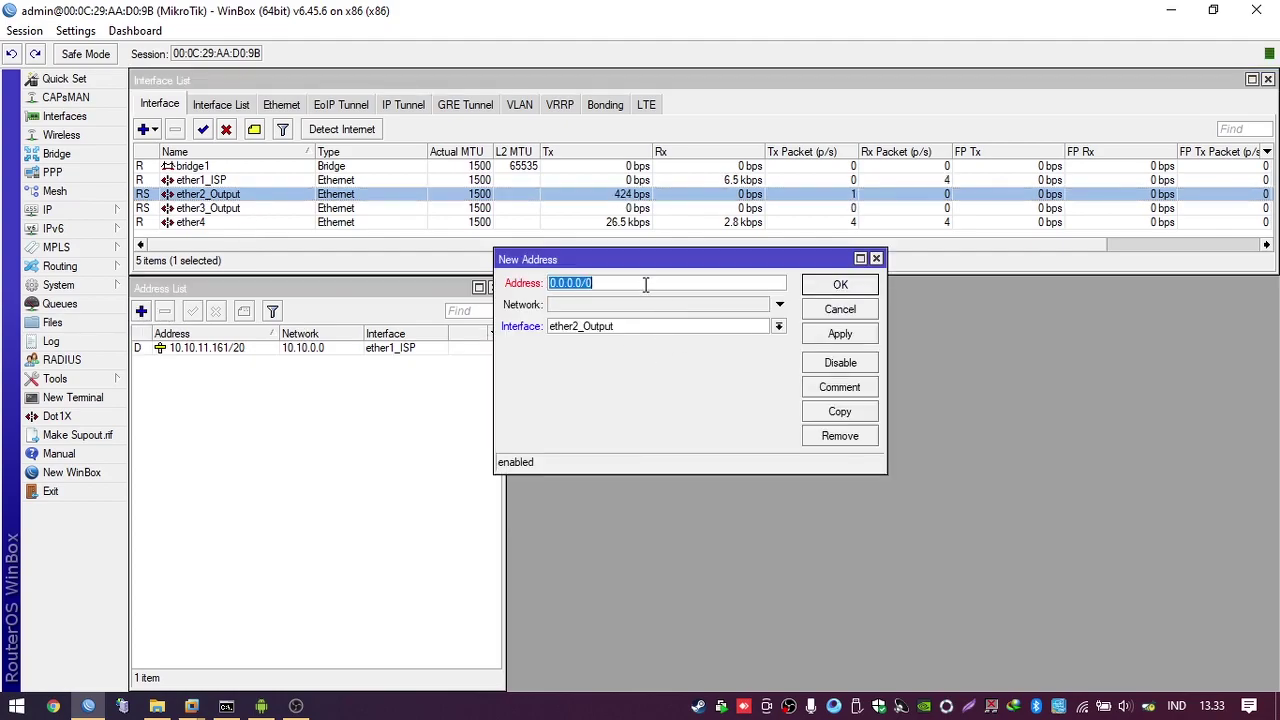
{"action": "key", "text": "BackSpace"}
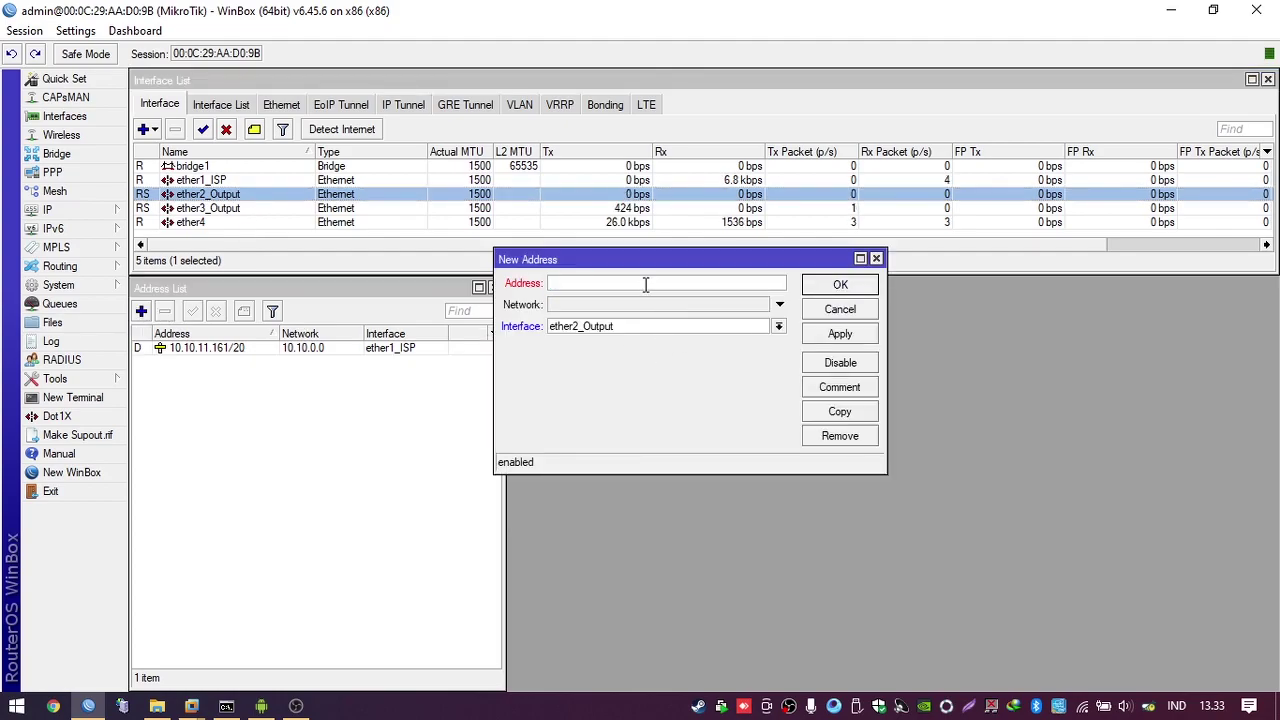
{"action": "type", "text": "192.168.72.0/24"}
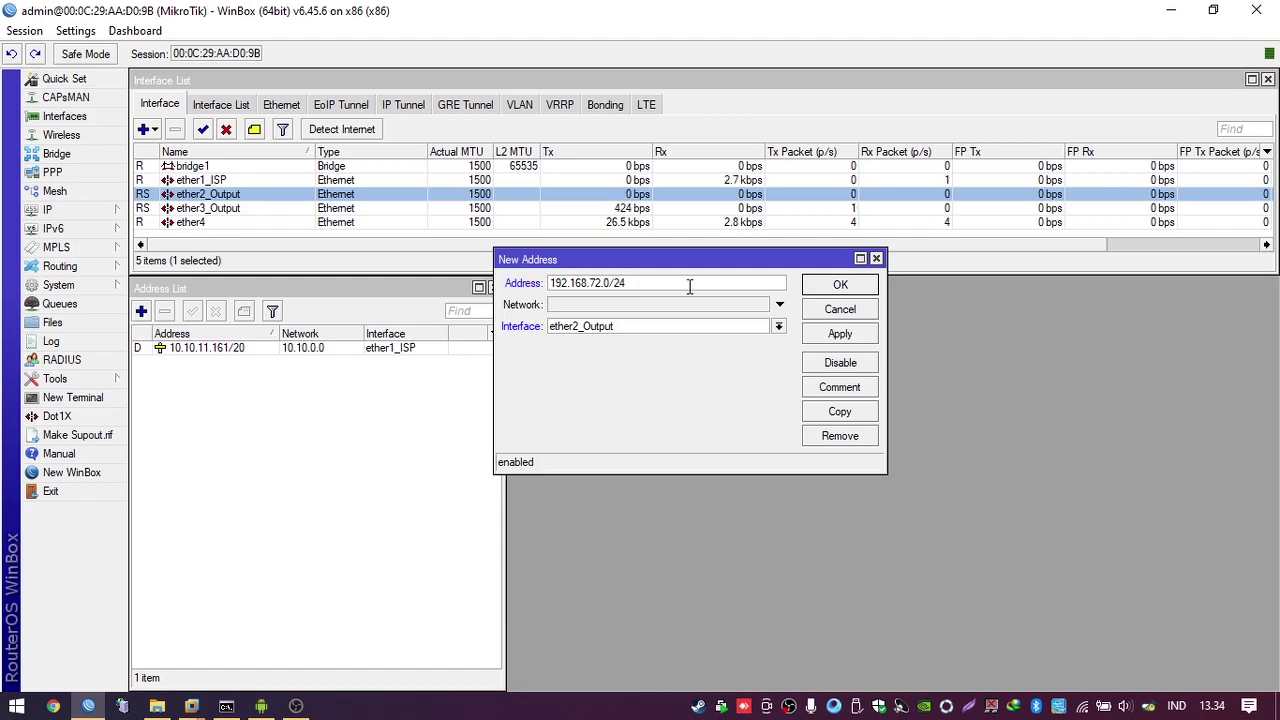
{"action": "left_click", "coordinate": [809, 337]}
{"action": "left_click", "coordinate": [836, 287]}
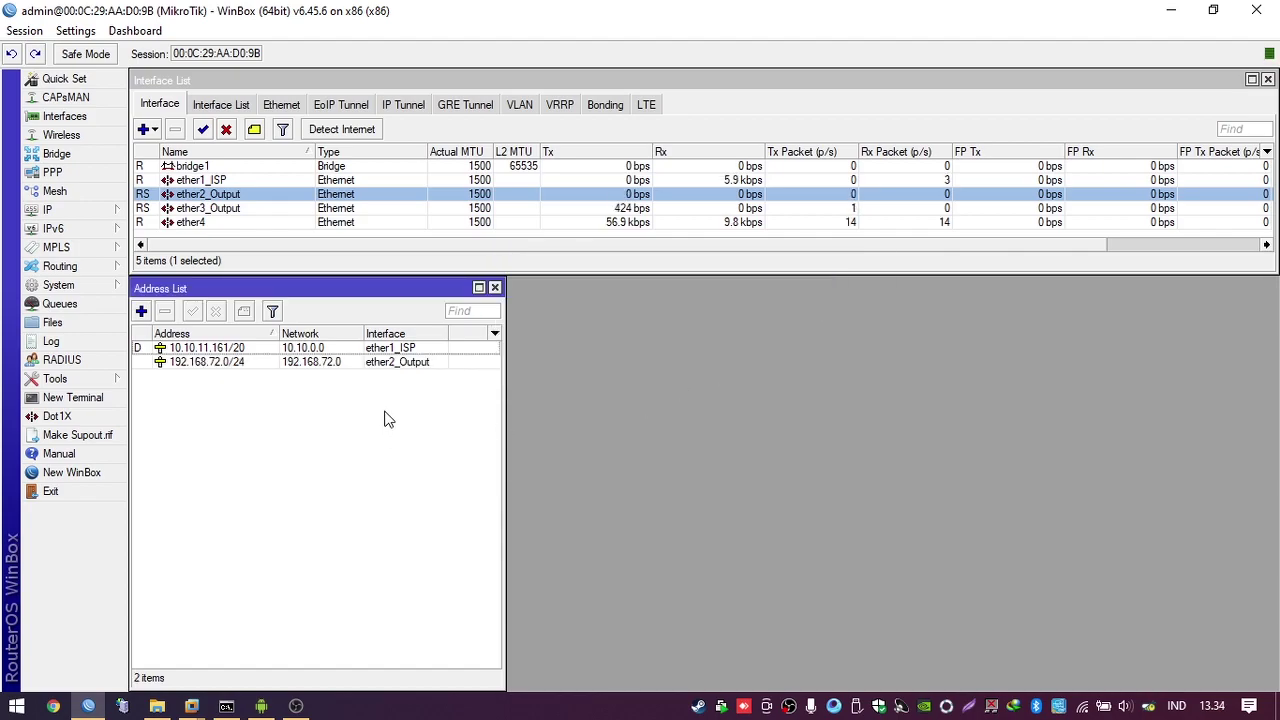
Add the IP address 192.168.92.1/24 on the ether3_Output interface
{"action": "left_click", "coordinate": [143, 312]}
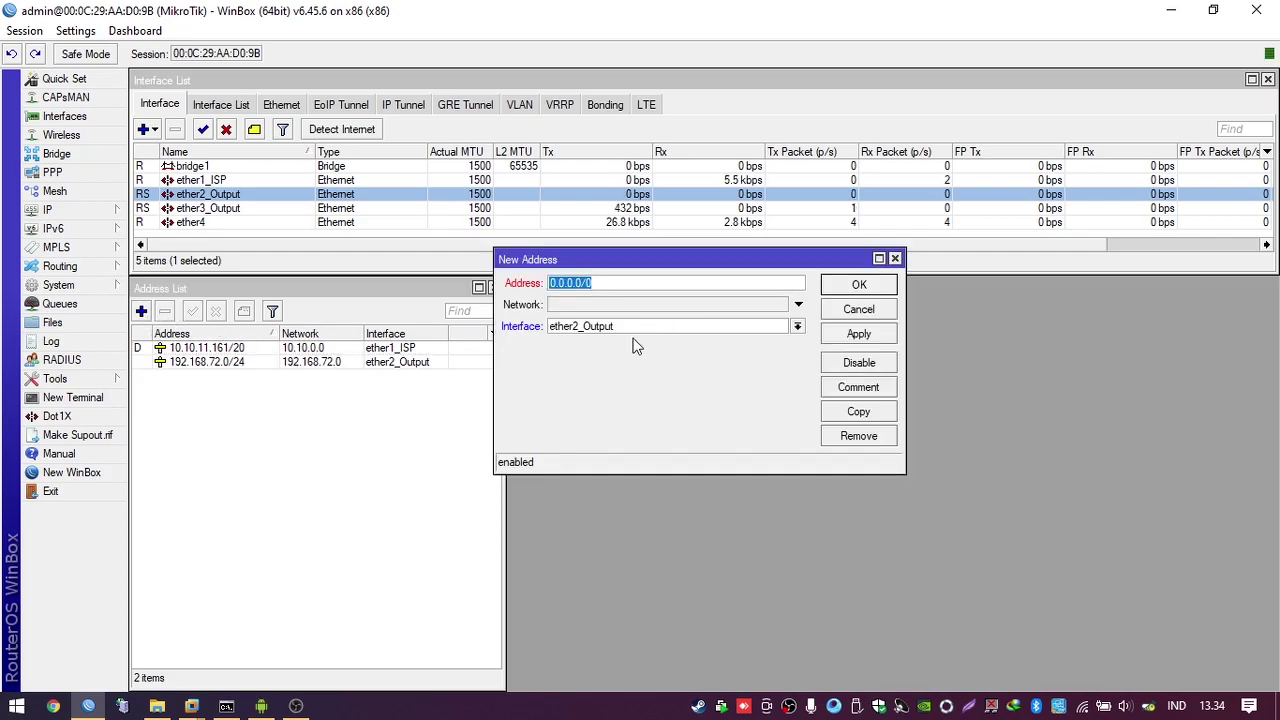
{"action": "left_click", "coordinate": [638, 328]}
{"action": "left_click", "coordinate": [629, 376]}
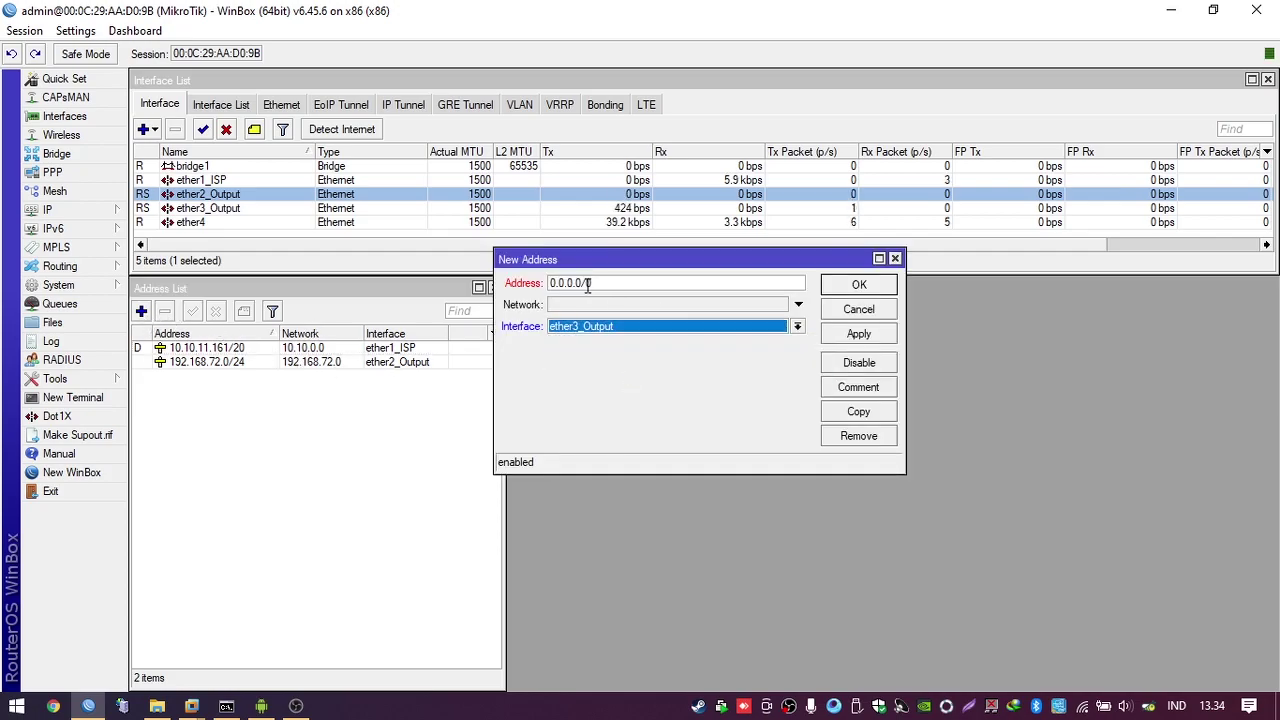
{"action": "left_click_drag", "start_coordinate": [586, 285], "coordinate": [549, 285]}
{"action": "type", "text": "192."}
{"action": "type", "text": "168."}
{"action": "type", "text": "92."}
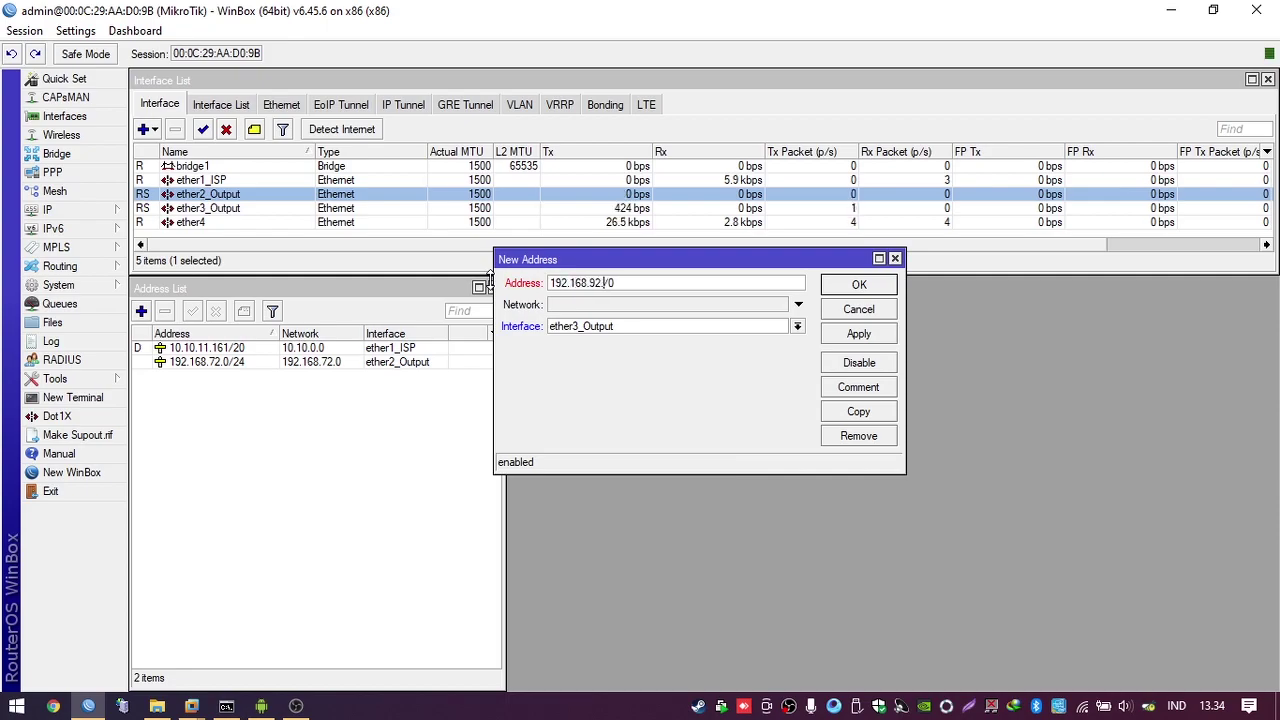
{"action": "key", "text": "BackSpace"}
{"action": "type", "text": "4"}
{"action": "key", "text": "Return"}
Change the IP address assigned to ether2_Output to 192.168.72.1/24
{"action": "double_click", "coordinate": [330, 366]}
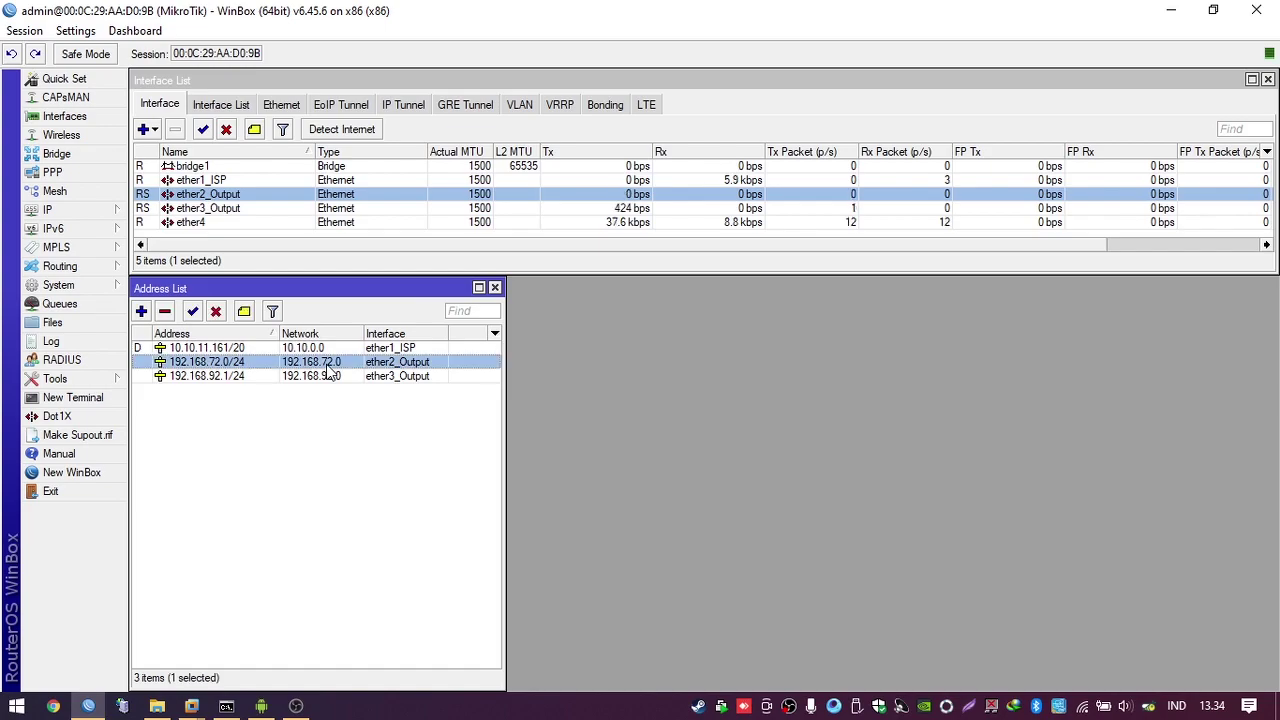
{"action": "left_click", "coordinate": [606, 283]}
{"action": "key", "text": "BackSpace"}
{"action": "type", "text": "192.168.72.1/24"}
{"action": "key", "text": "Return"}
{"action": "left_click", "coordinate": [449, 450]}
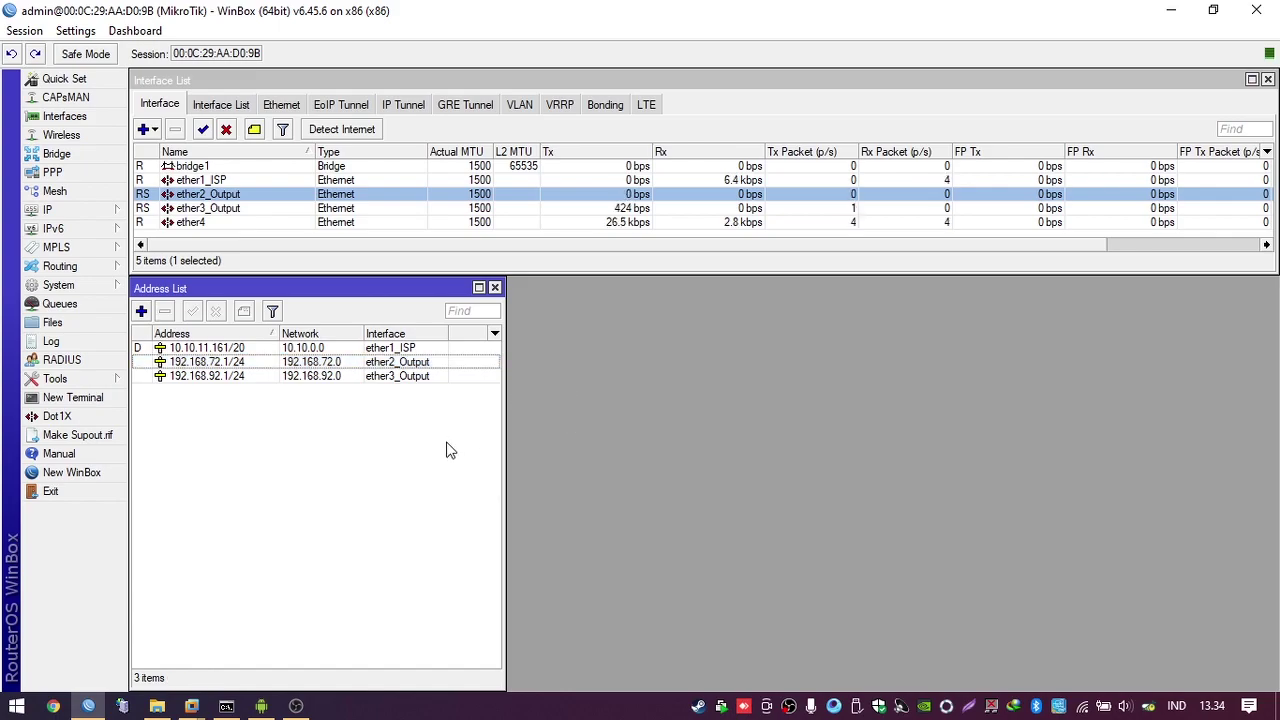
Compare the address, network and interface values of the ether2_Output and ether3_Output entries in the address list
{"action": "left_click", "coordinate": [425, 364]}
{"action": "left_click", "coordinate": [432, 392]}
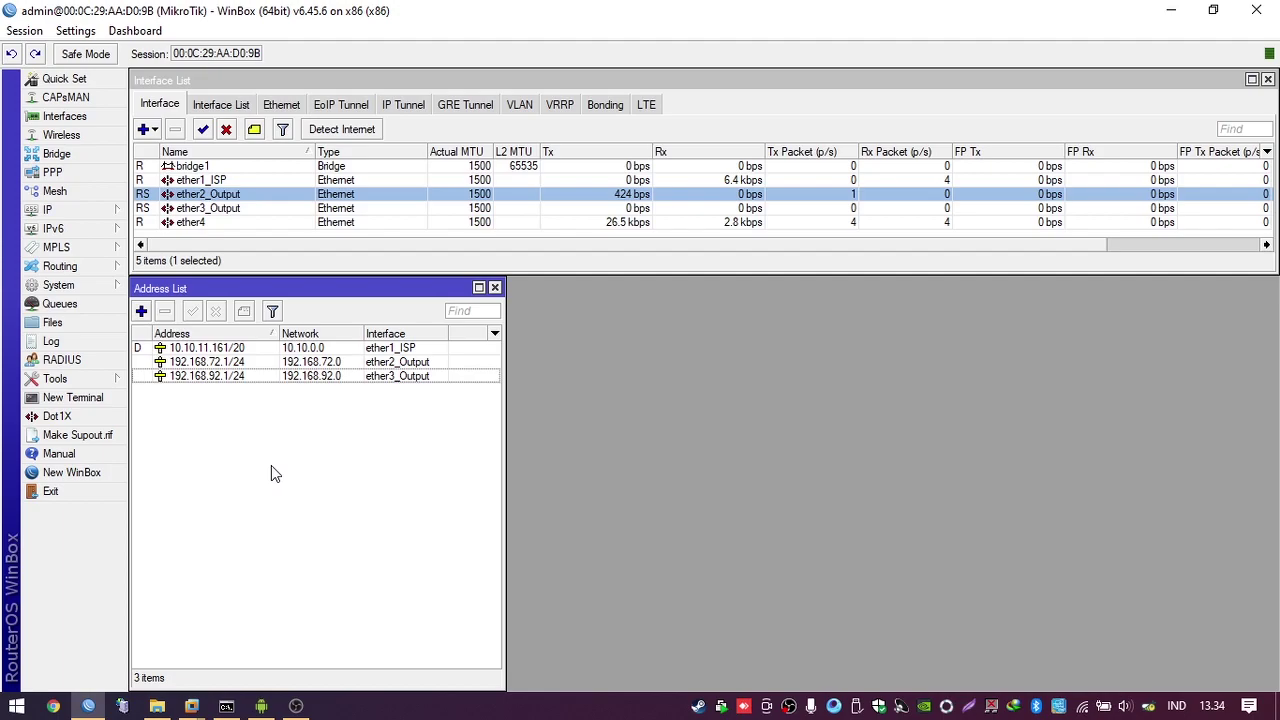
{"action": "left_click", "coordinate": [242, 377]}
{"action": "left_click", "coordinate": [243, 362]}
{"action": "left_click", "coordinate": [241, 376]}
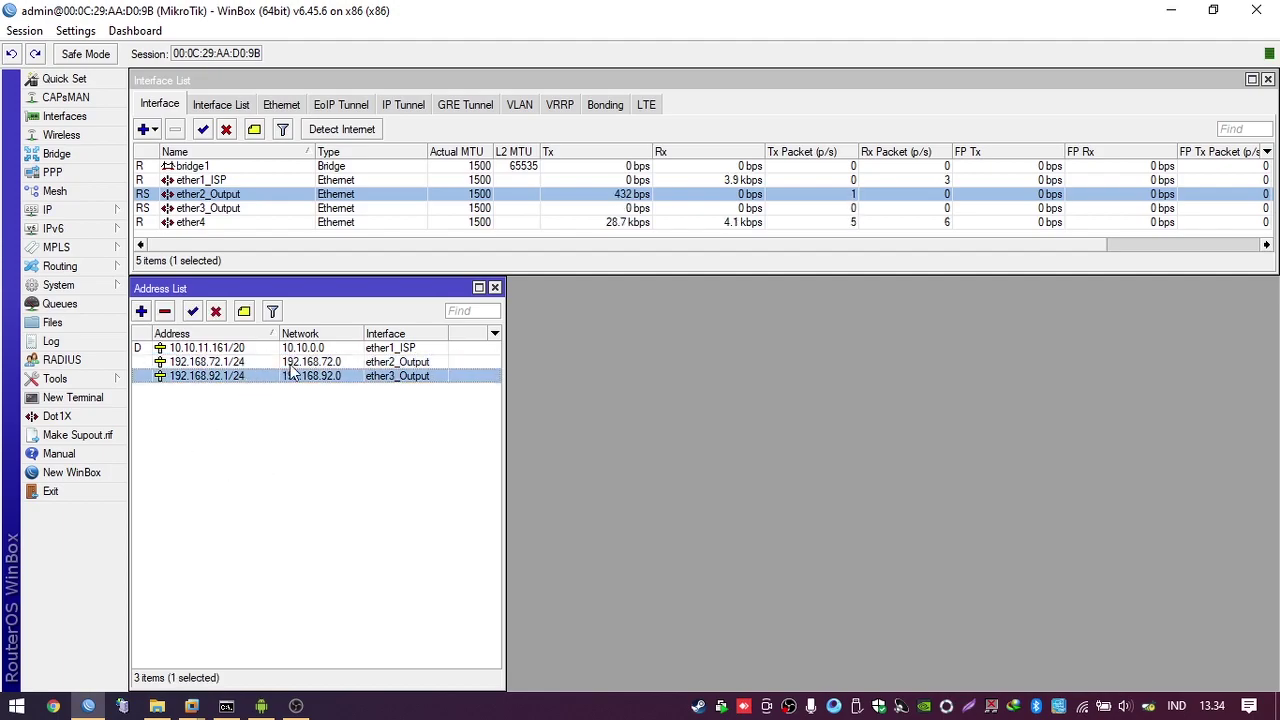
{"action": "left_click", "coordinate": [323, 366]}
{"action": "left_click", "coordinate": [323, 379]}
{"action": "left_click", "coordinate": [374, 363]}
{"action": "left_click", "coordinate": [374, 376]}
{"action": "left_click", "coordinate": [343, 364]}
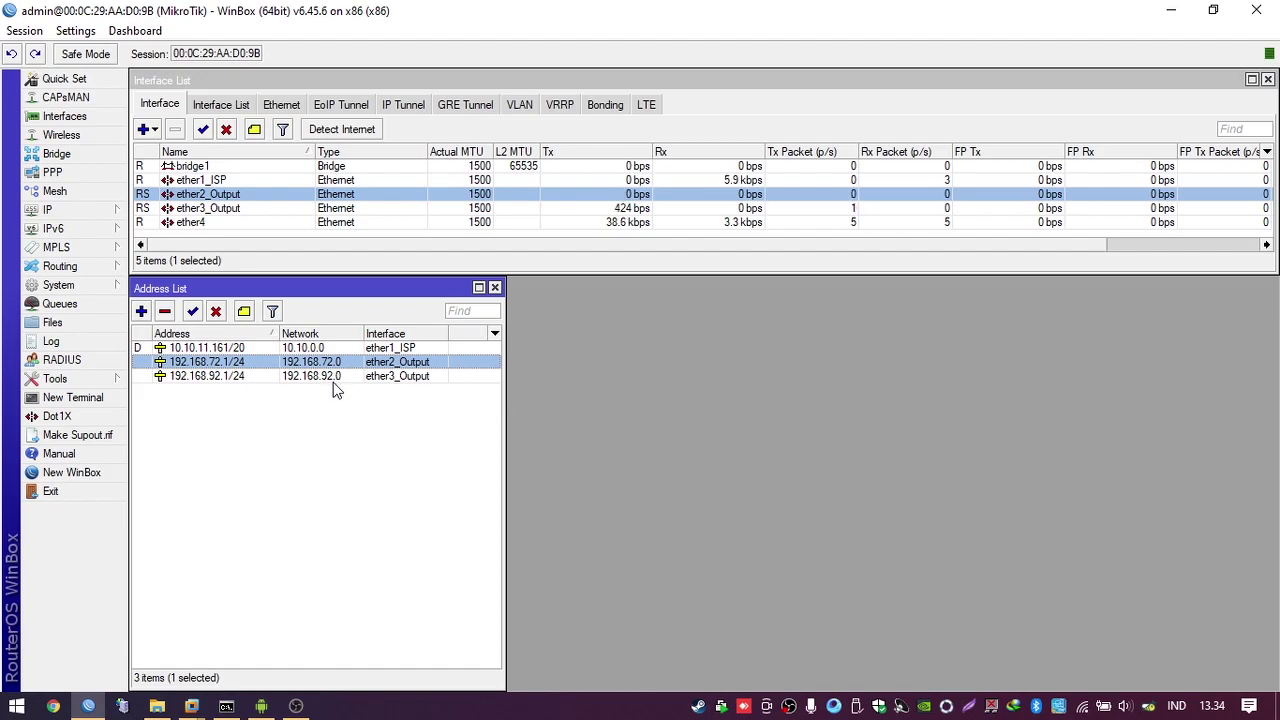
{"action": "left_click", "coordinate": [344, 377], "text": "ctrl"}
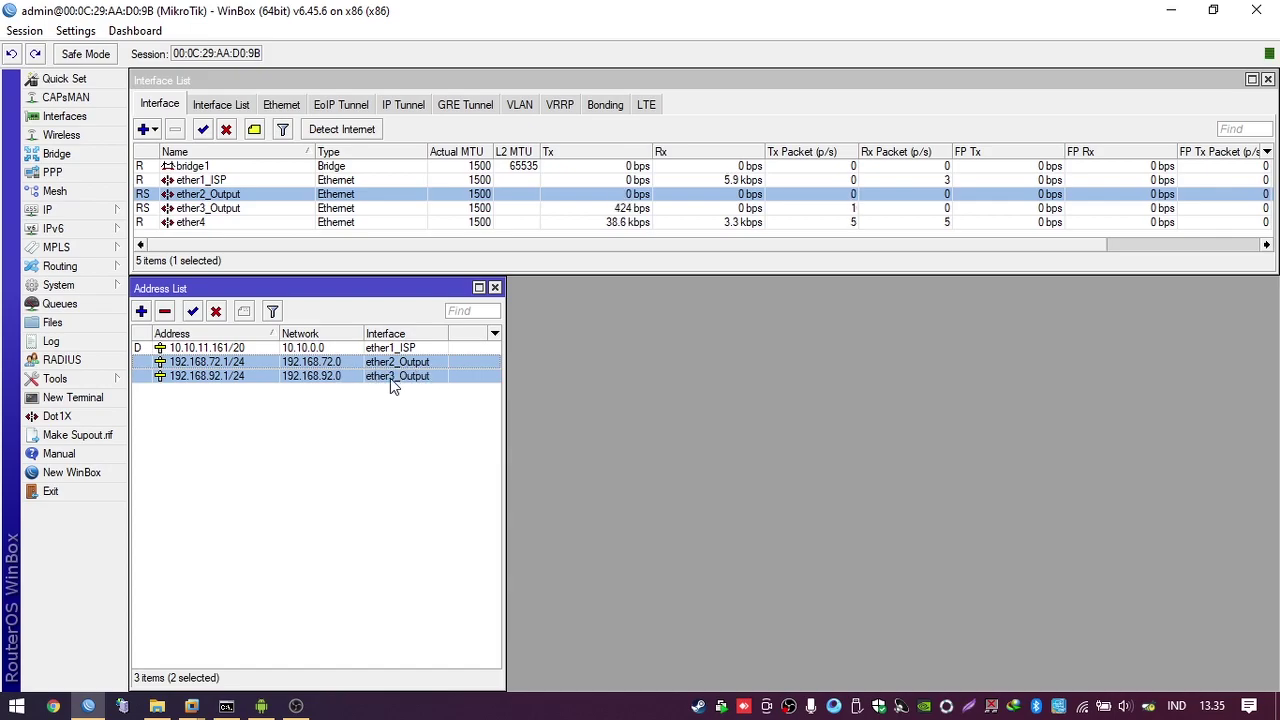
{"action": "left_click", "coordinate": [390, 377]}
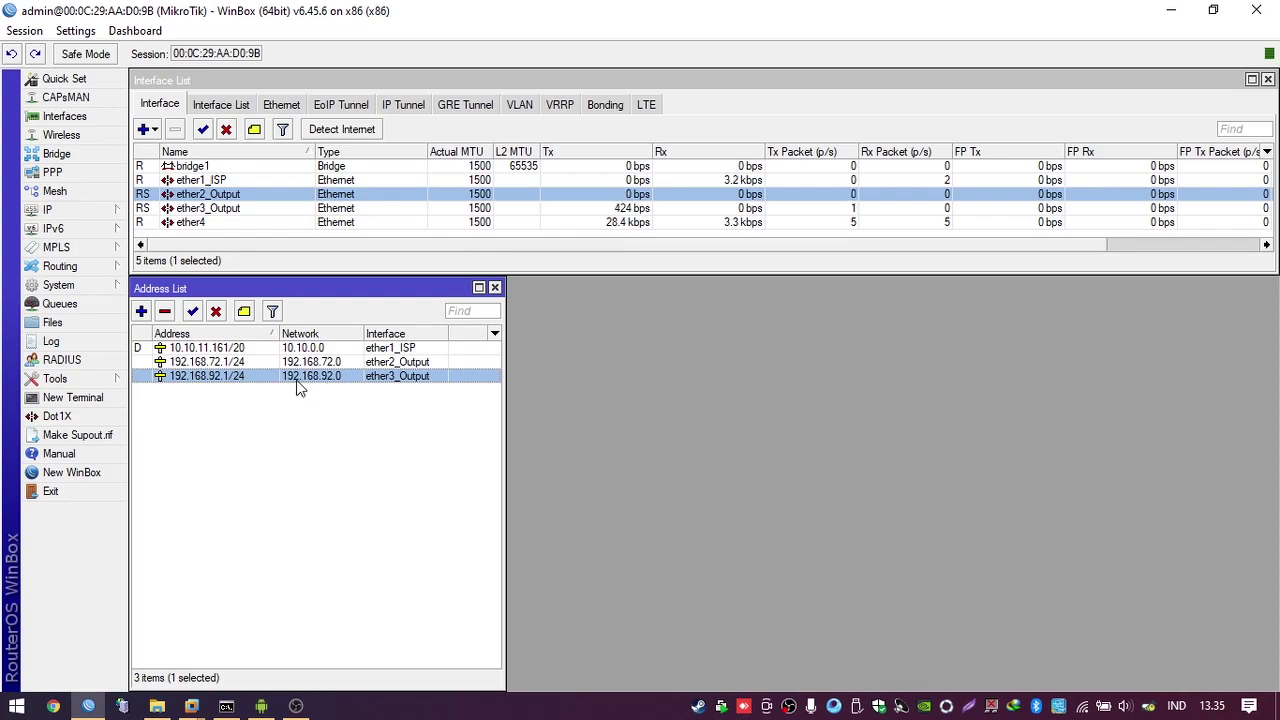
Check the bridged ether2_Output and ether3_Output interfaces against their separate networks in the address list
{"action": "left_click", "coordinate": [225, 209]}
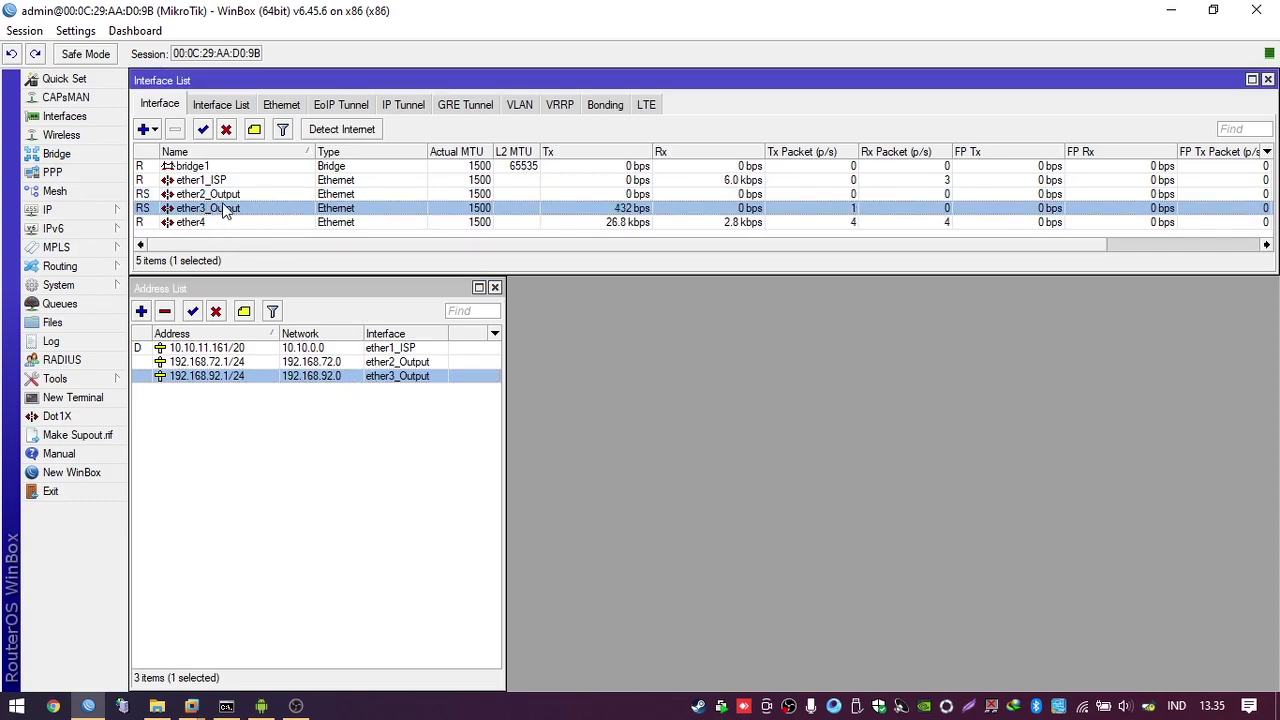
{"action": "left_click", "coordinate": [272, 194]}
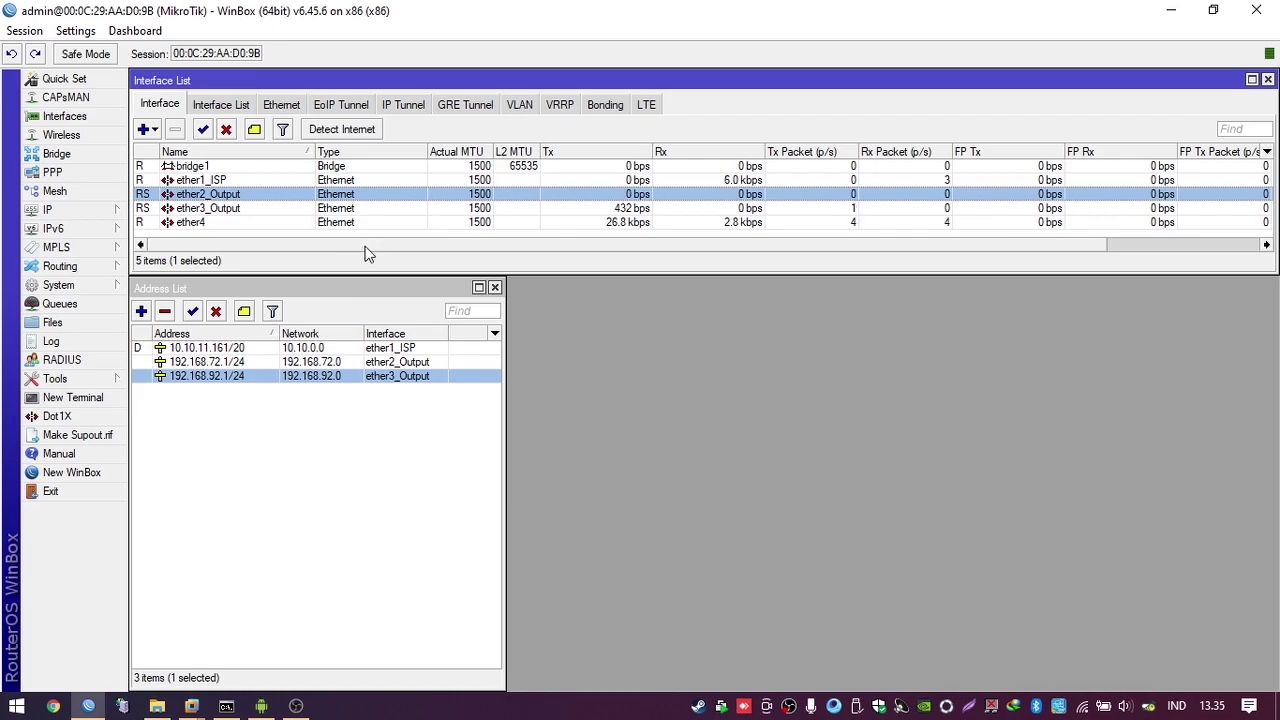
{"action": "left_click", "coordinate": [371, 285]}
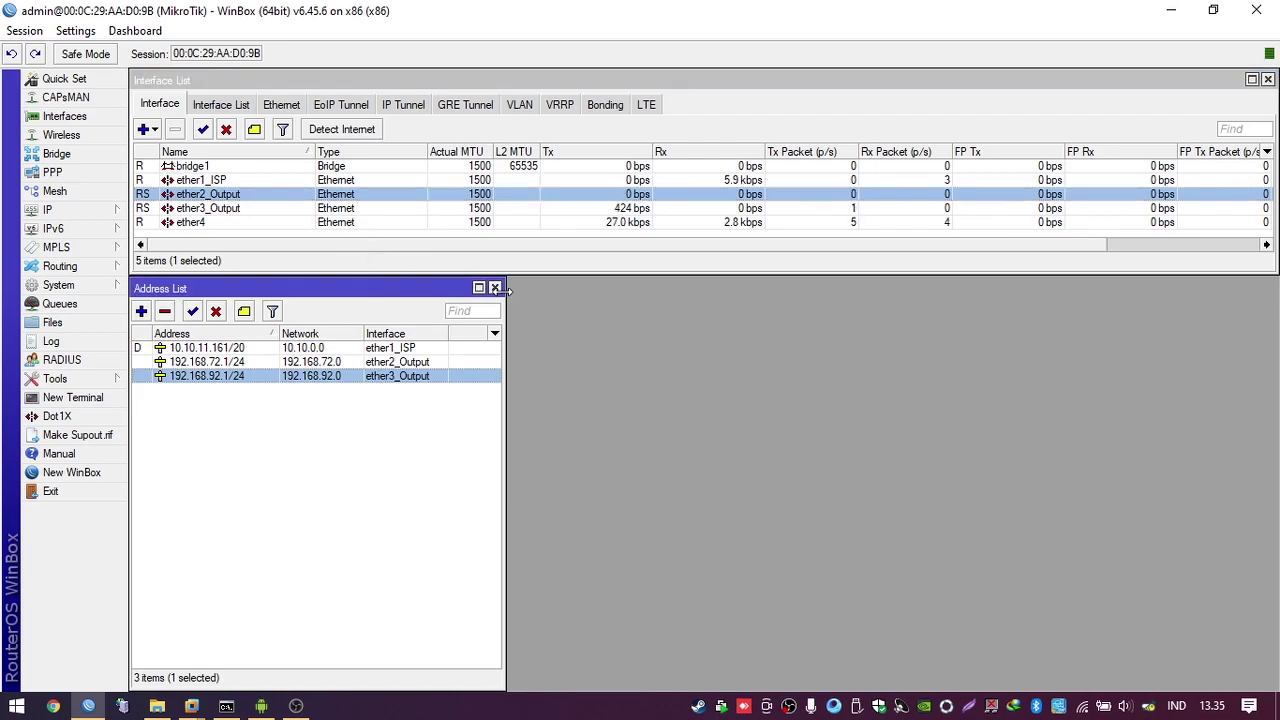
{"action": "left_click", "coordinate": [420, 424]}
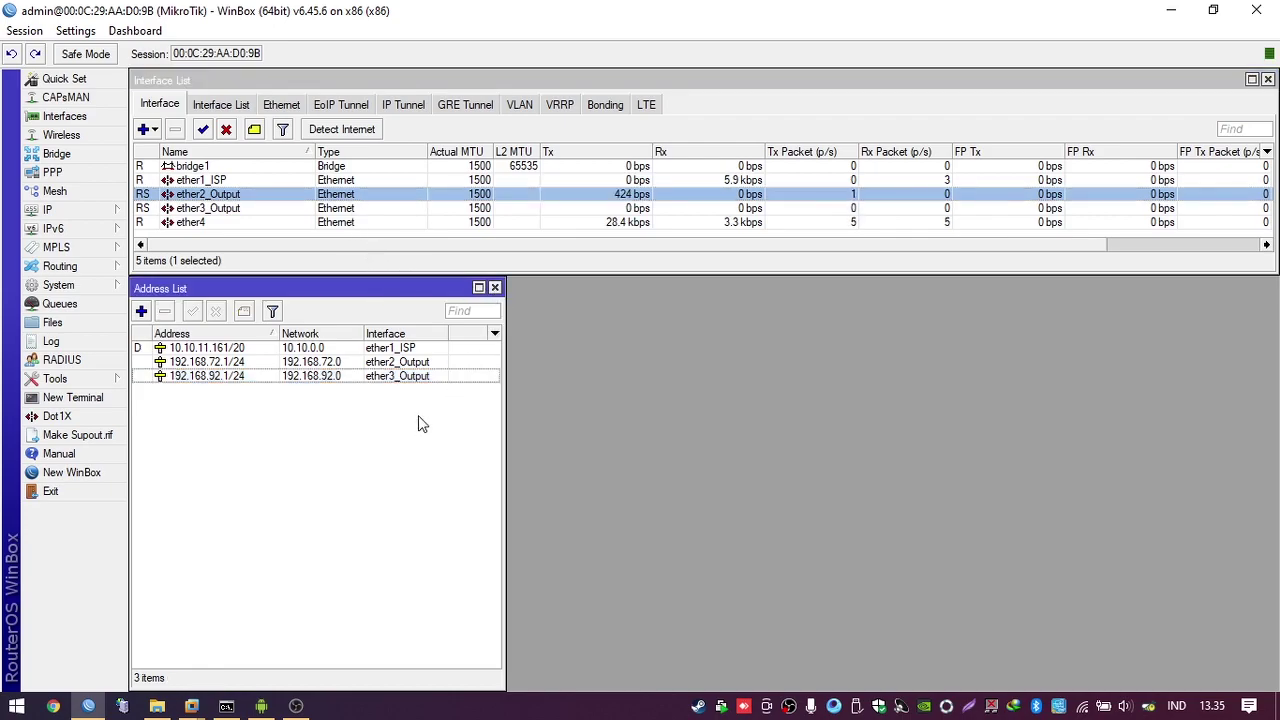
{"action": "left_click", "coordinate": [300, 196]}
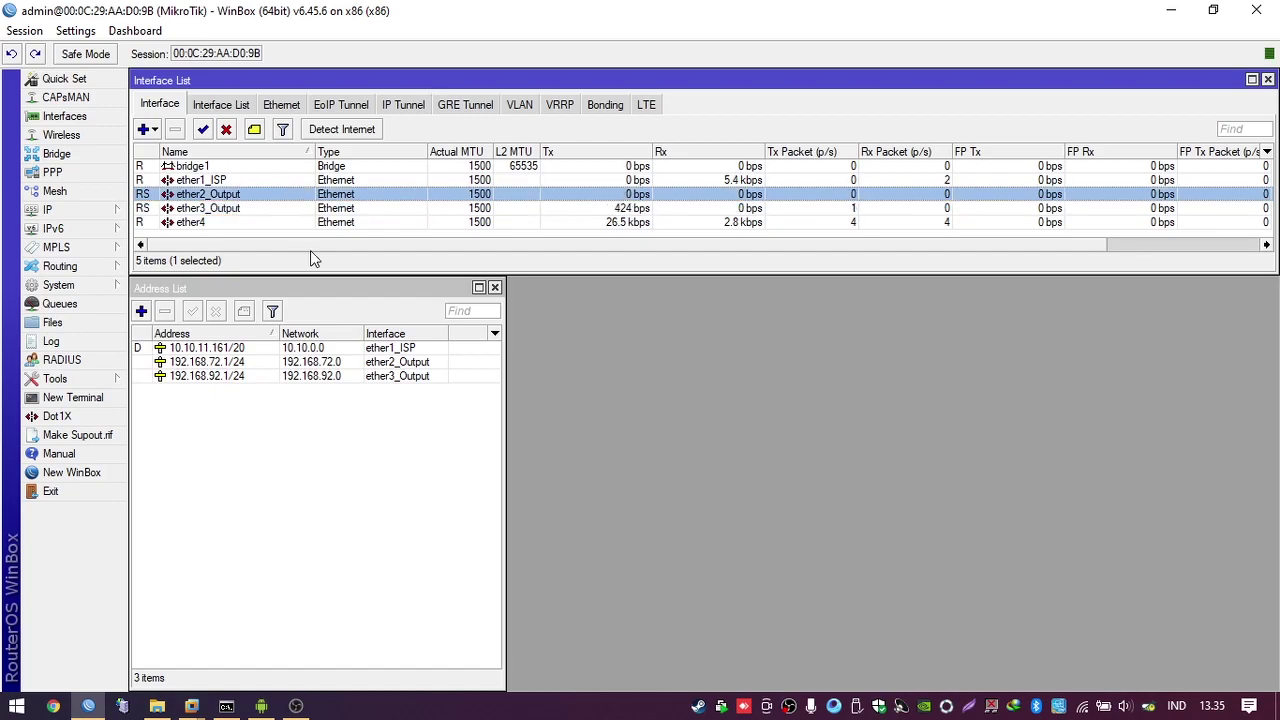
{"action": "left_click", "coordinate": [377, 446]}
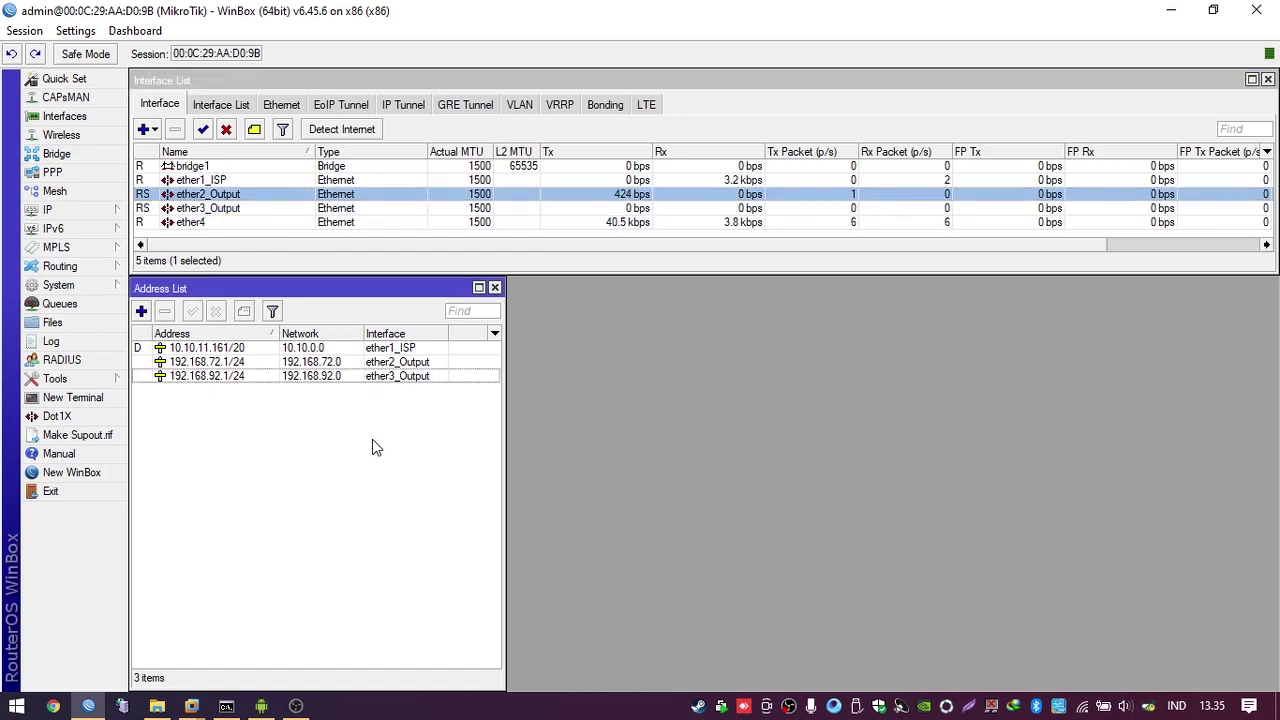
{"action": "left_click", "coordinate": [340, 378]}
{"action": "left_click", "coordinate": [344, 366]}
{"action": "left_click", "coordinate": [343, 375]}
{"action": "left_click", "coordinate": [345, 364]}
{"action": "left_click", "coordinate": [343, 375]}
{"action": "left_click", "coordinate": [345, 364]}
{"action": "left_click", "coordinate": [342, 375]}
{"action": "left_click", "coordinate": [344, 364]}
{"action": "left_click", "coordinate": [343, 375]}
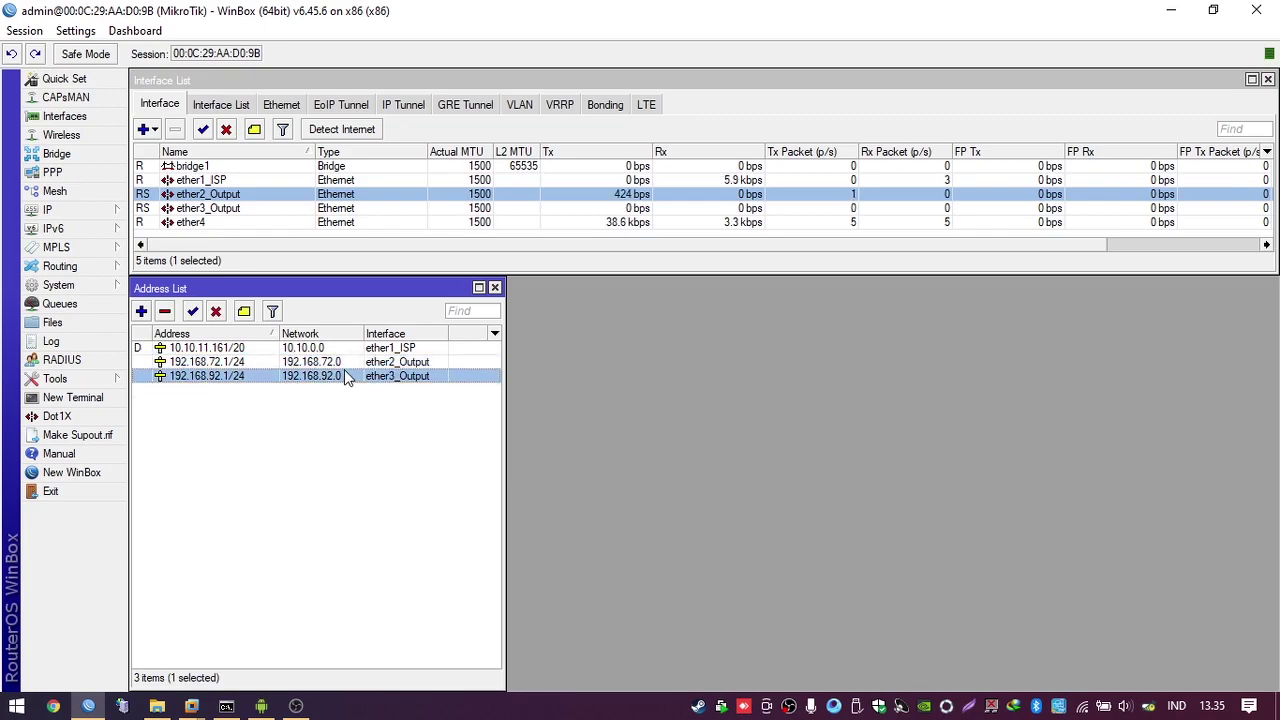
{"action": "left_click", "coordinate": [343, 364]}
{"action": "left_click", "coordinate": [340, 376]}
{"action": "left_click", "coordinate": [344, 364]}
{"action": "left_click", "coordinate": [340, 376]}
{"action": "left_click", "coordinate": [344, 364]}
{"action": "left_click", "coordinate": [340, 376]}
{"action": "left_click", "coordinate": [345, 470]}
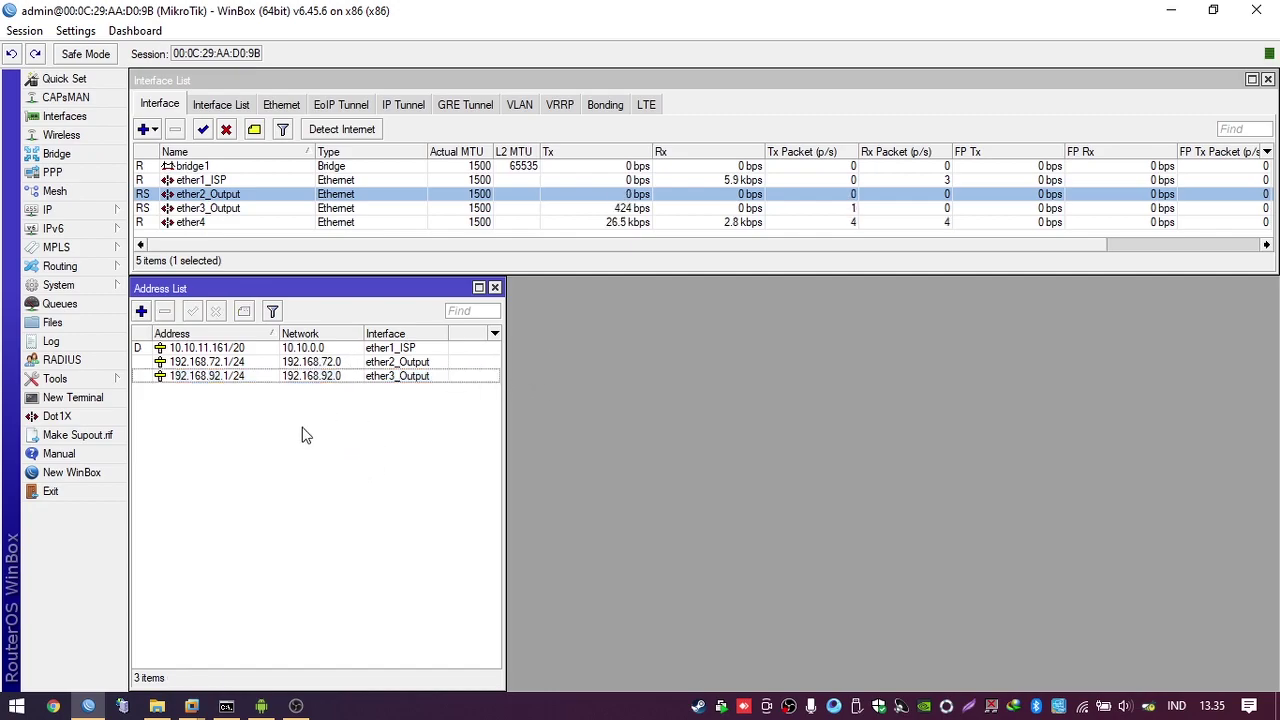
{"action": "left_click", "coordinate": [310, 365]}
{"action": "left_click", "coordinate": [311, 376]}
{"action": "left_click", "coordinate": [317, 364]}
{"action": "left_click", "coordinate": [313, 379]}
{"action": "left_click", "coordinate": [314, 367]}
{"action": "left_click", "coordinate": [316, 378]}
{"action": "left_click", "coordinate": [330, 363]}
{"action": "left_click", "coordinate": [331, 375]}
{"action": "left_click", "coordinate": [338, 410]}
{"action": "left_click", "coordinate": [351, 364]}
{"action": "left_click", "coordinate": [350, 377]}
{"action": "left_click", "coordinate": [338, 405]}
Remove both the ether2_Output and ether3_Output entries from the address list
{"action": "left_click", "coordinate": [331, 364]}
{"action": "left_click", "coordinate": [330, 378], "text": "shift"}
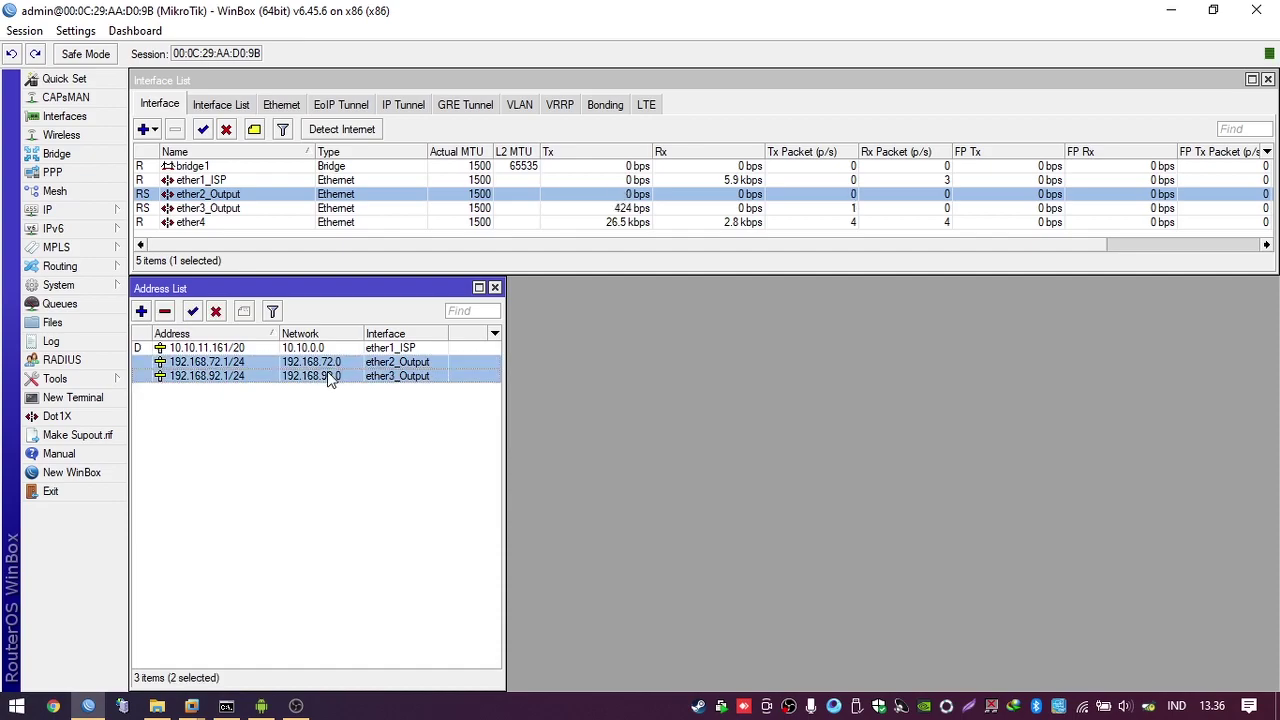
{"action": "left_click", "coordinate": [165, 311]}
Add the IP address 192.168.72.1/24 on the bridge1 interface
{"action": "left_click", "coordinate": [224, 168]}
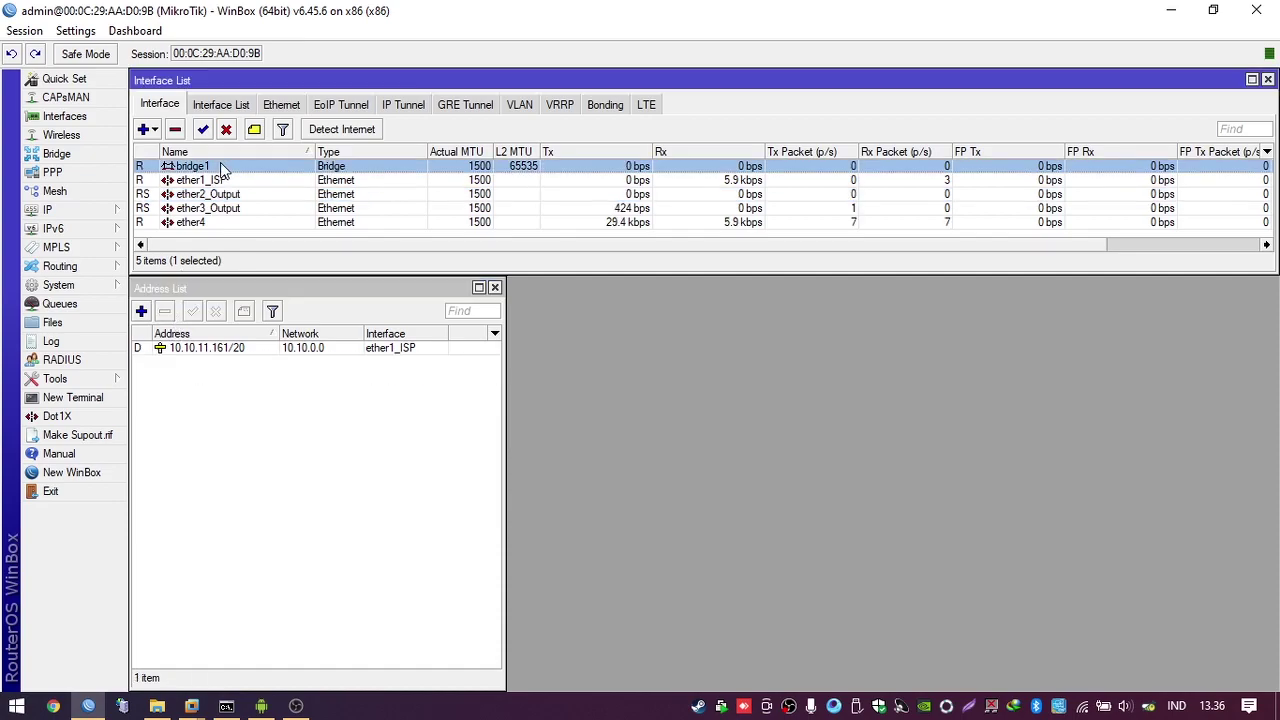
{"action": "left_click", "coordinate": [255, 440]}
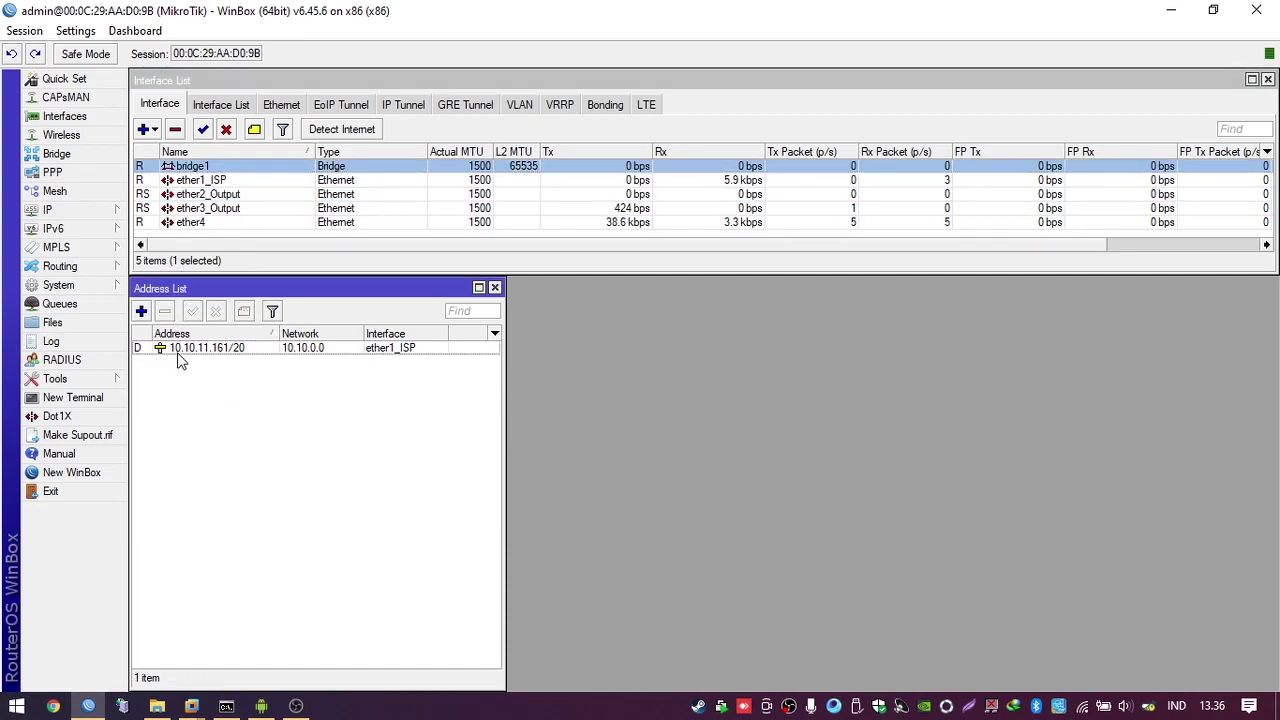
{"action": "left_click", "coordinate": [141, 311]}
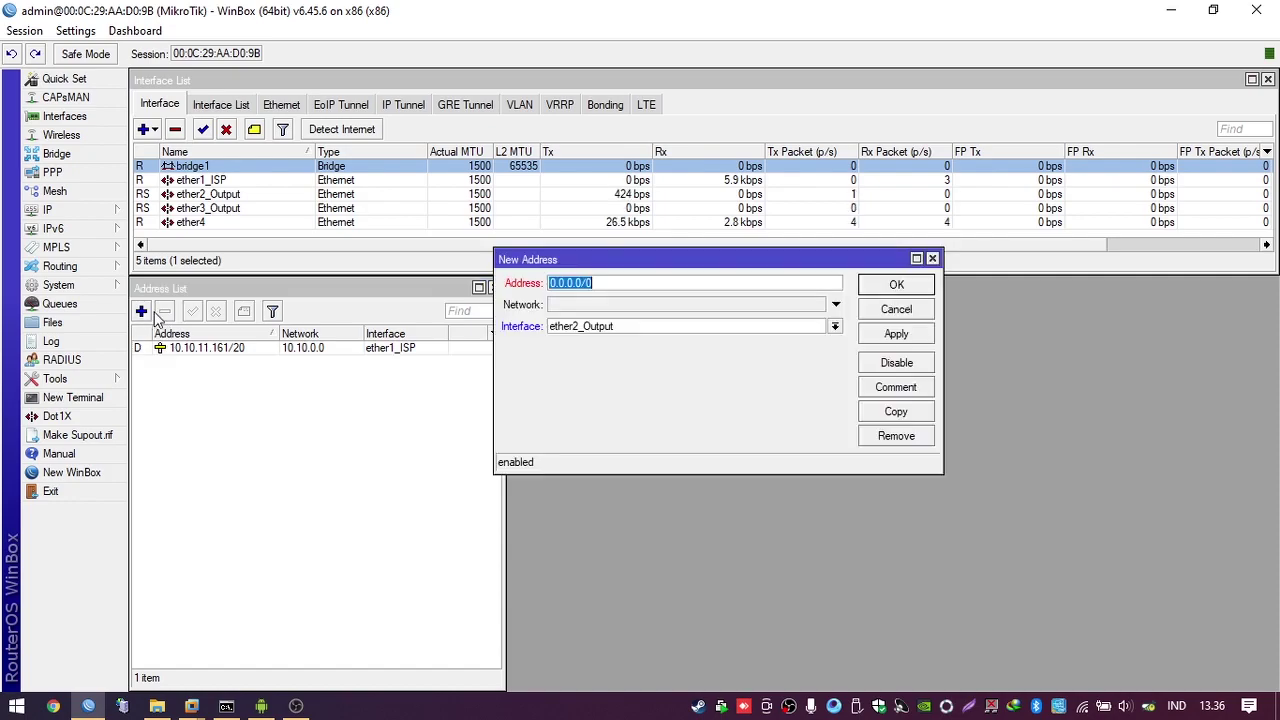
{"action": "left_click", "coordinate": [668, 332]}
{"action": "left_click", "coordinate": [668, 343]}
{"action": "left_click_drag", "start_coordinate": [584, 283], "coordinate": [452, 283]}
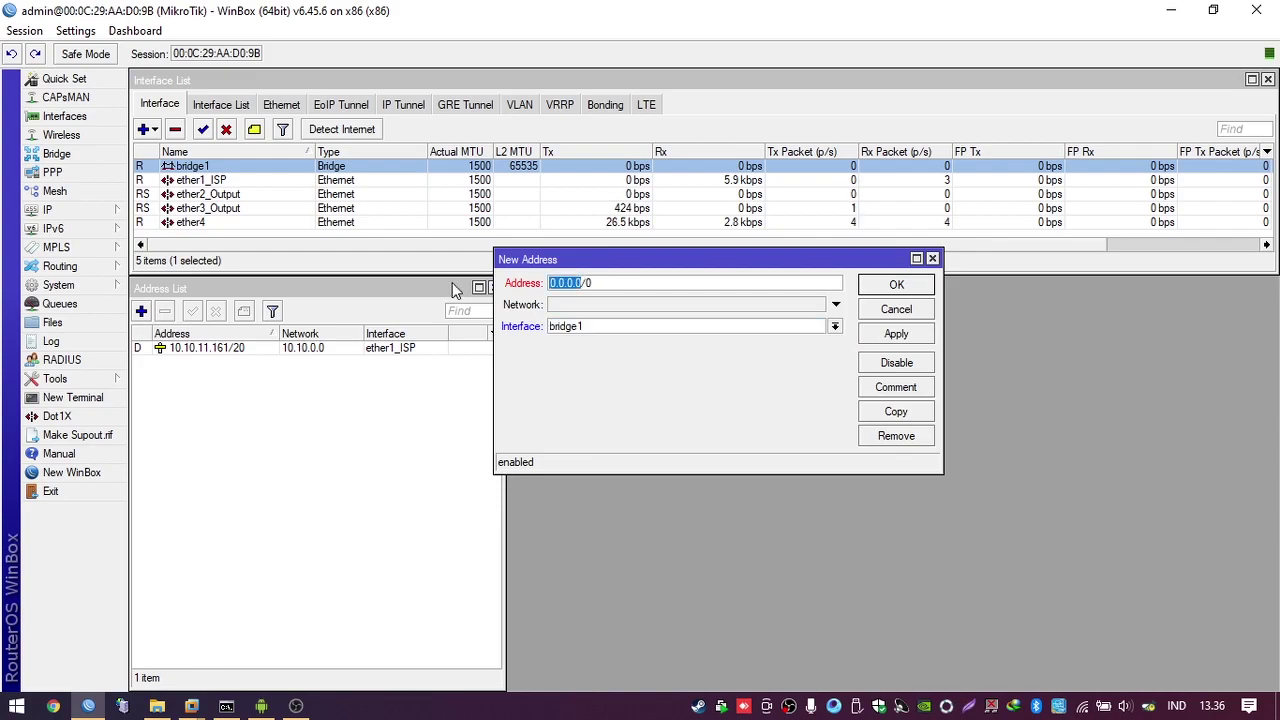
{"action": "type", "text": "192."}
{"action": "type", "text": "168."}
{"action": "type", "text": "72.1"}
{"action": "key", "text": "shift+End"}
{"action": "type", "text": "24"}
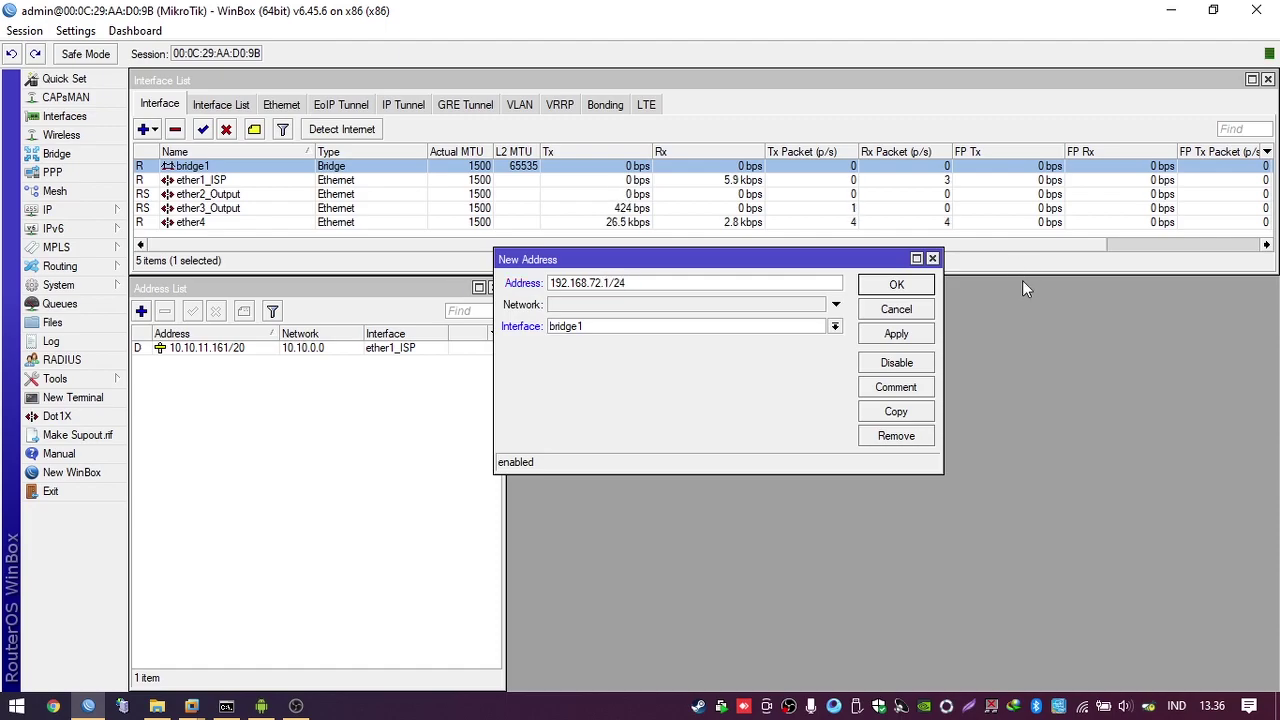
{"action": "left_click", "coordinate": [930, 340]}
{"action": "left_click", "coordinate": [918, 287]}
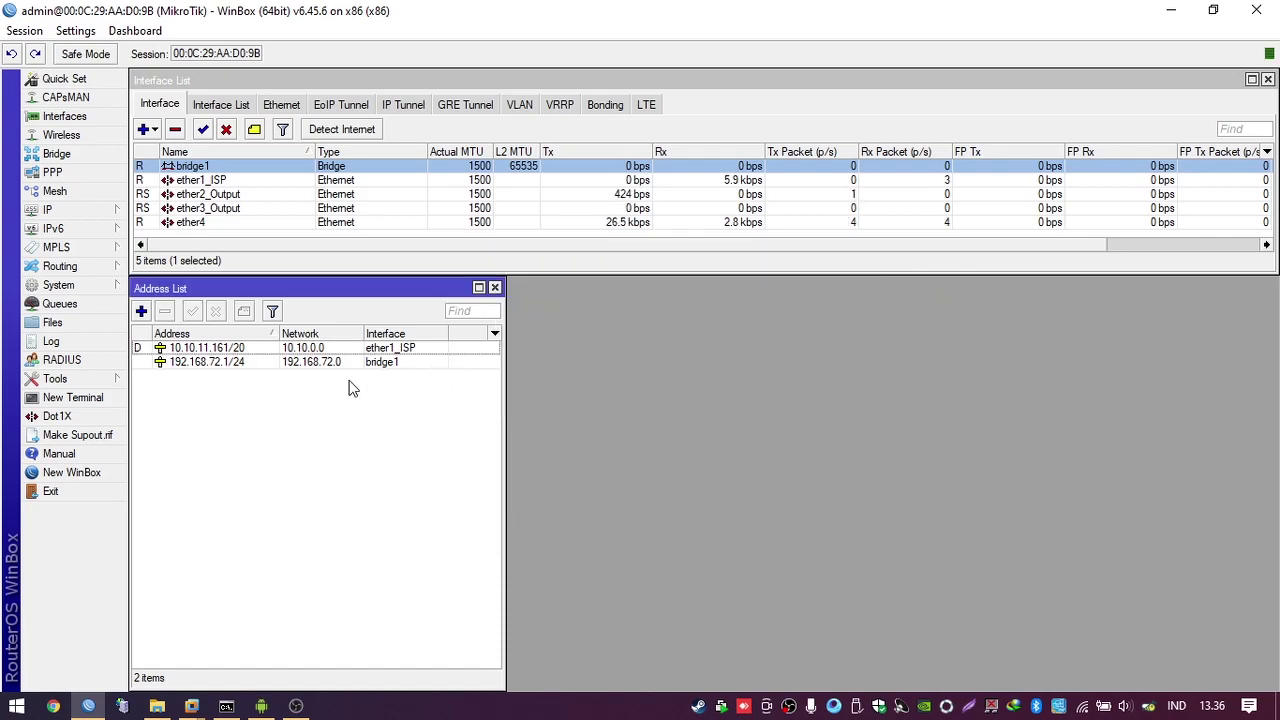
{"action": "left_click", "coordinate": [288, 363]}
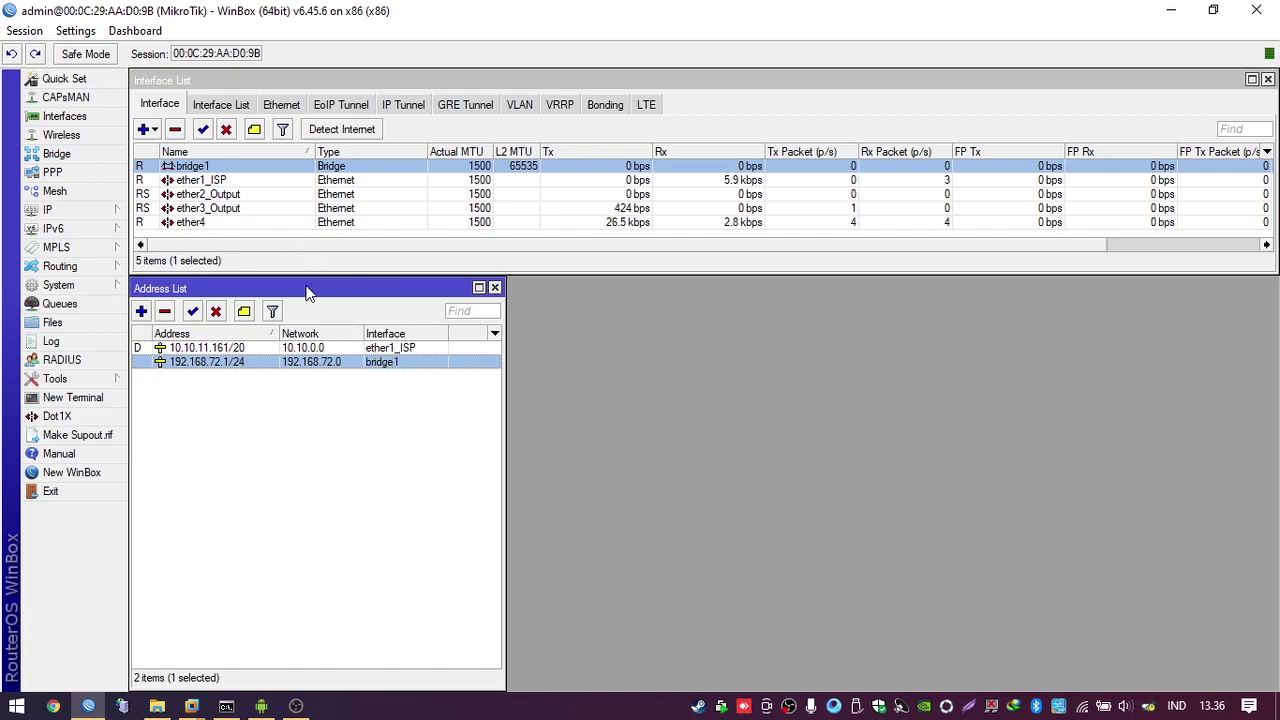
{"action": "left_click", "coordinate": [208, 194]}
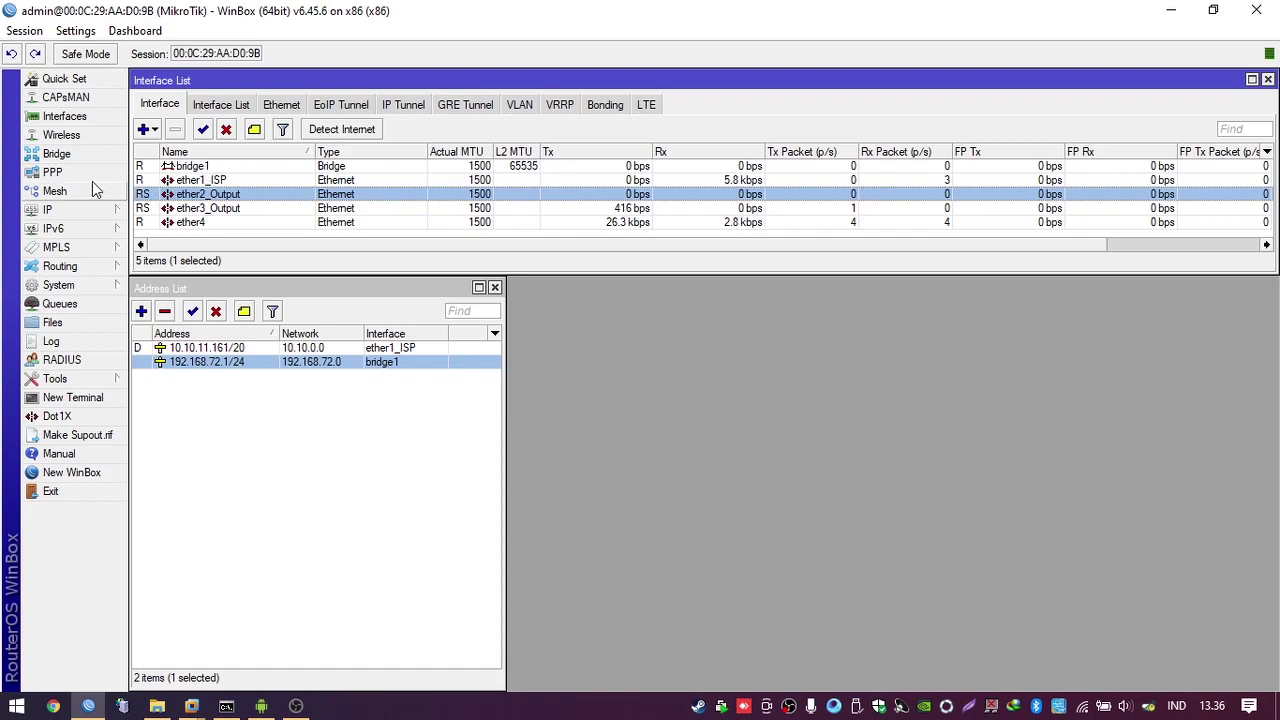
Open the bridge settings beside the address list and review the ether2_Output and ether3_Output ports of bridge1
{"action": "left_click", "coordinate": [57, 154]}
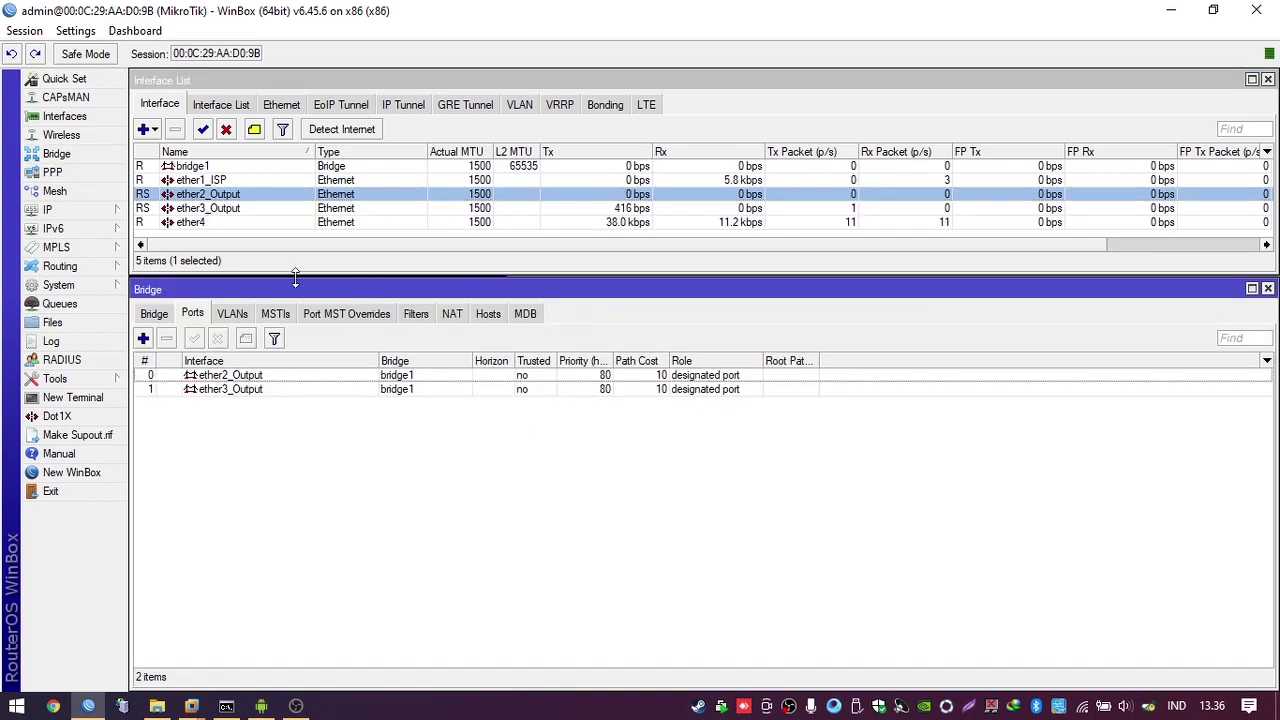
{"action": "left_click_drag", "start_coordinate": [127, 281], "coordinate": [510, 282]}
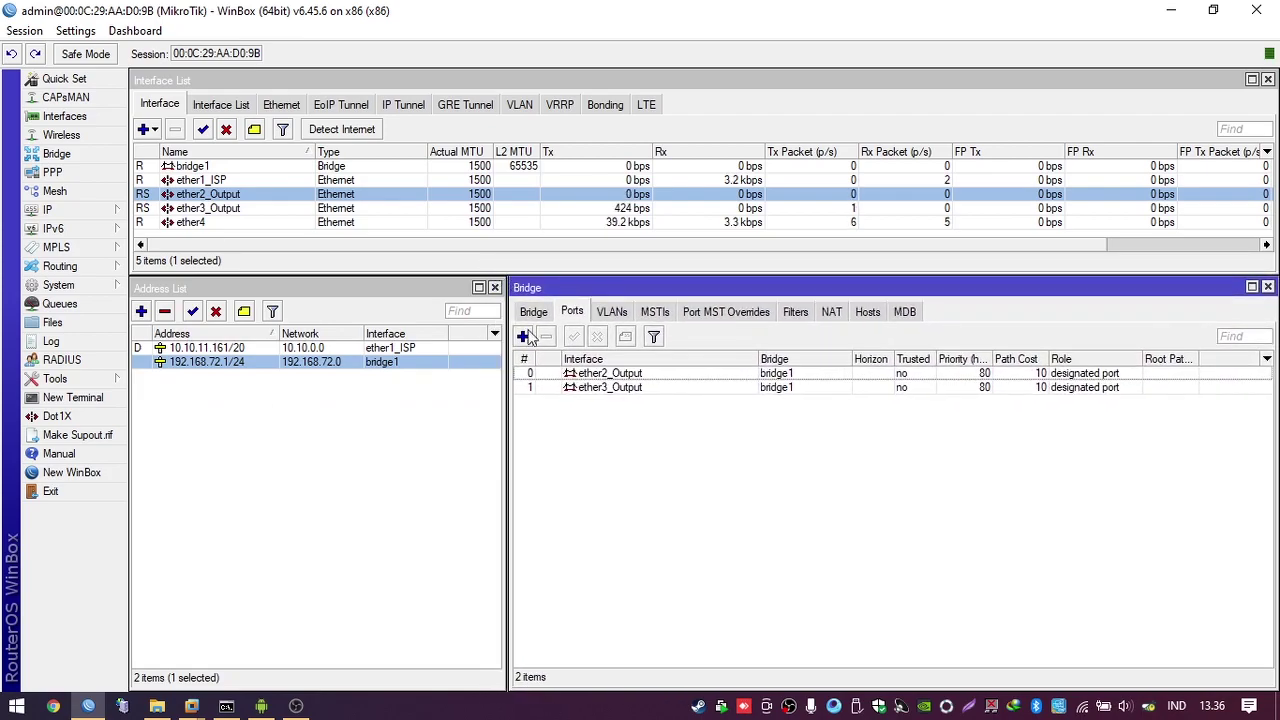
{"action": "left_click", "coordinate": [534, 312]}
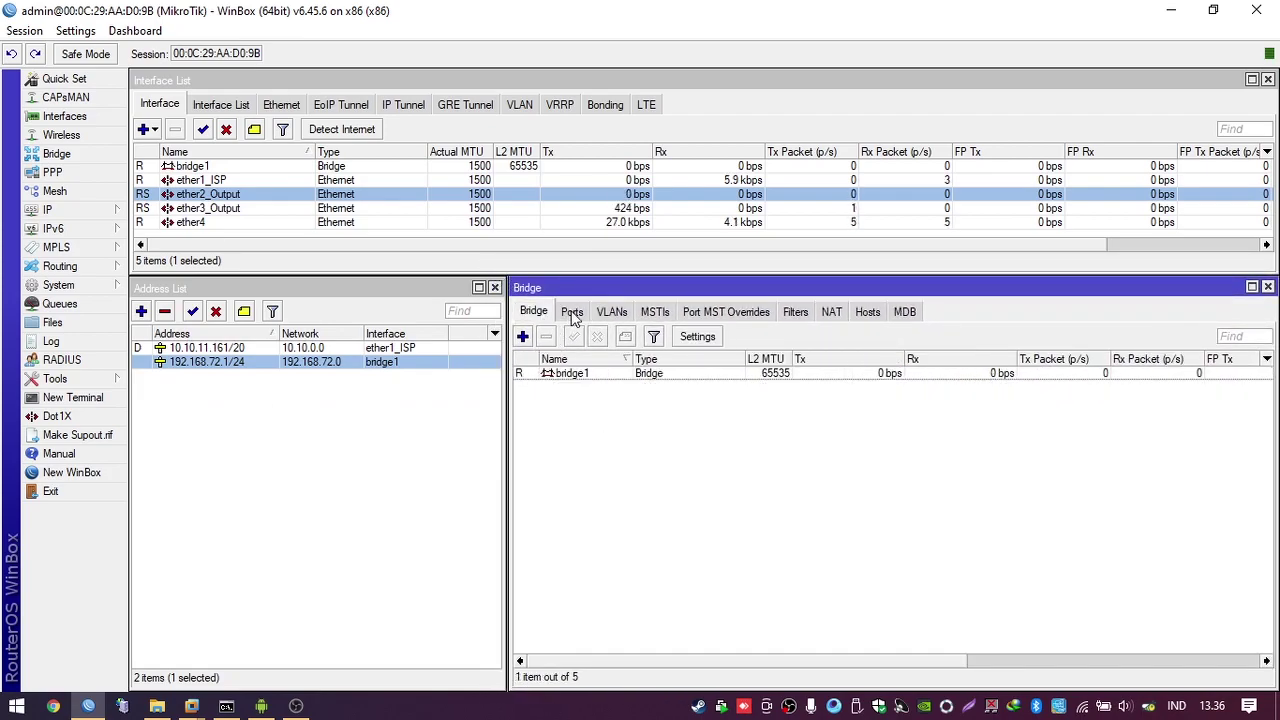
{"action": "left_click", "coordinate": [572, 312]}
{"action": "left_click", "coordinate": [657, 376]}
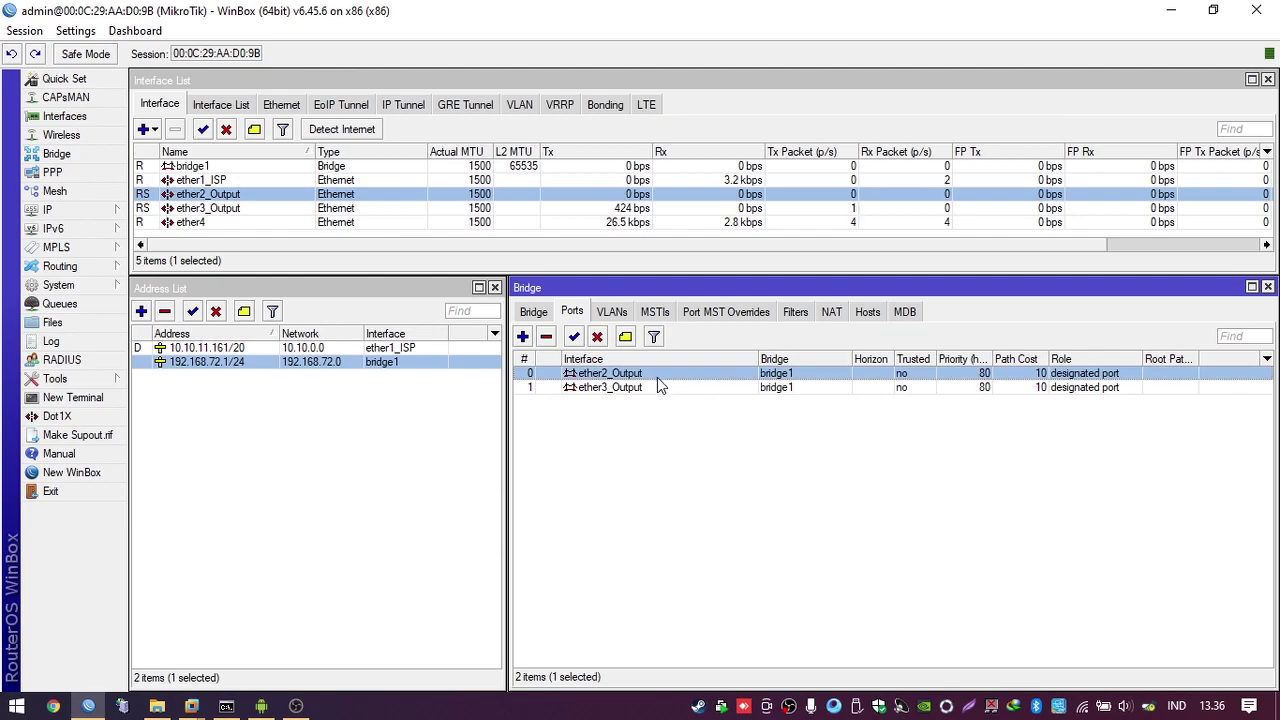
{"action": "left_click", "coordinate": [654, 386]}
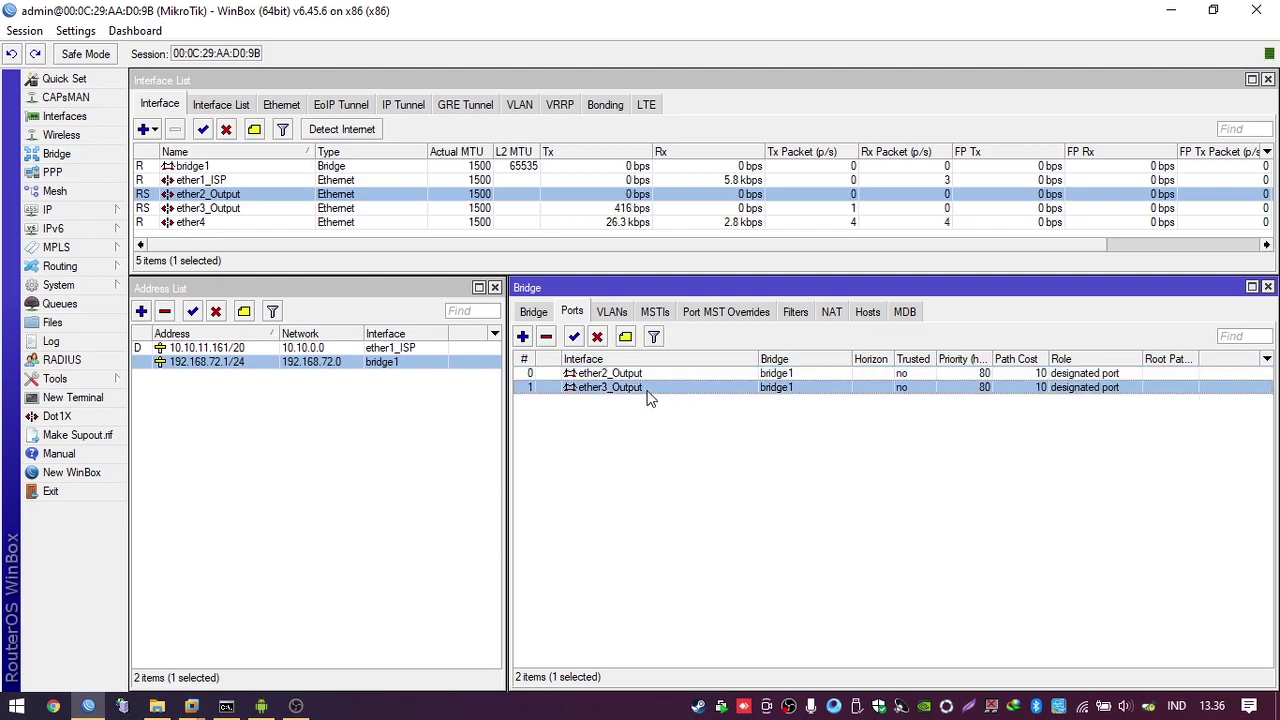
{"action": "key", "text": "Up"}
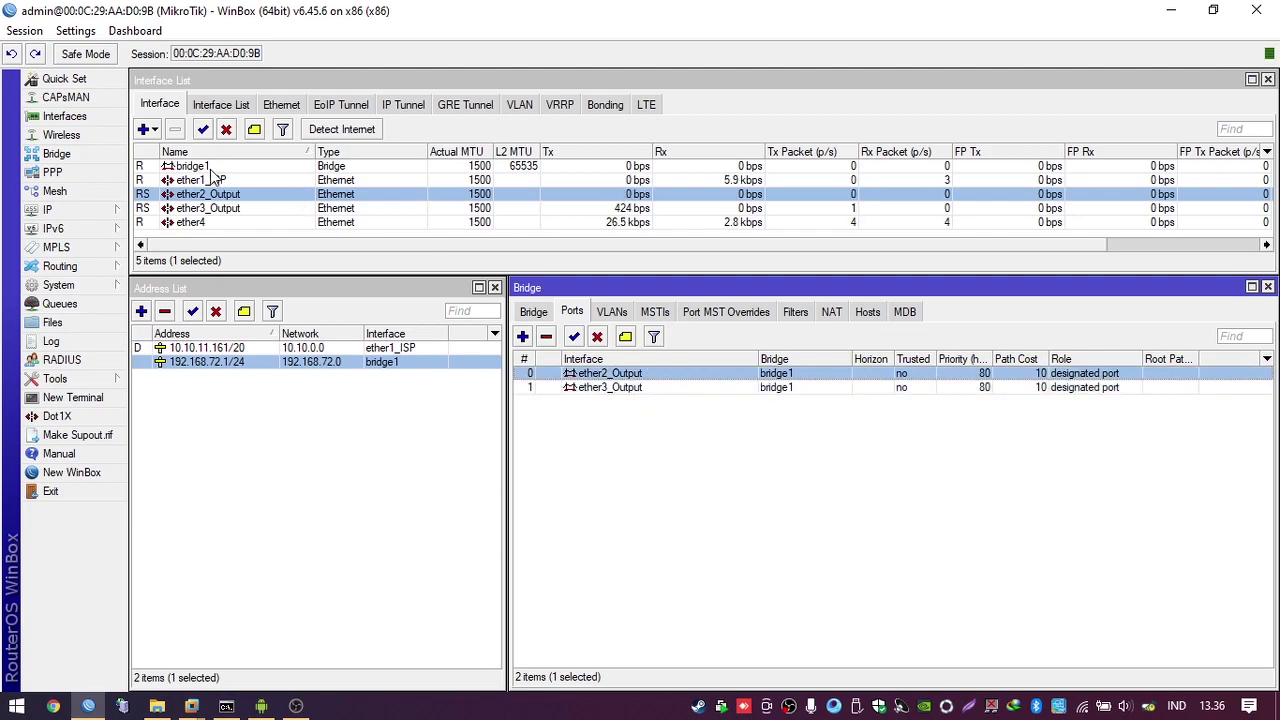
{"action": "left_click", "coordinate": [645, 440]}
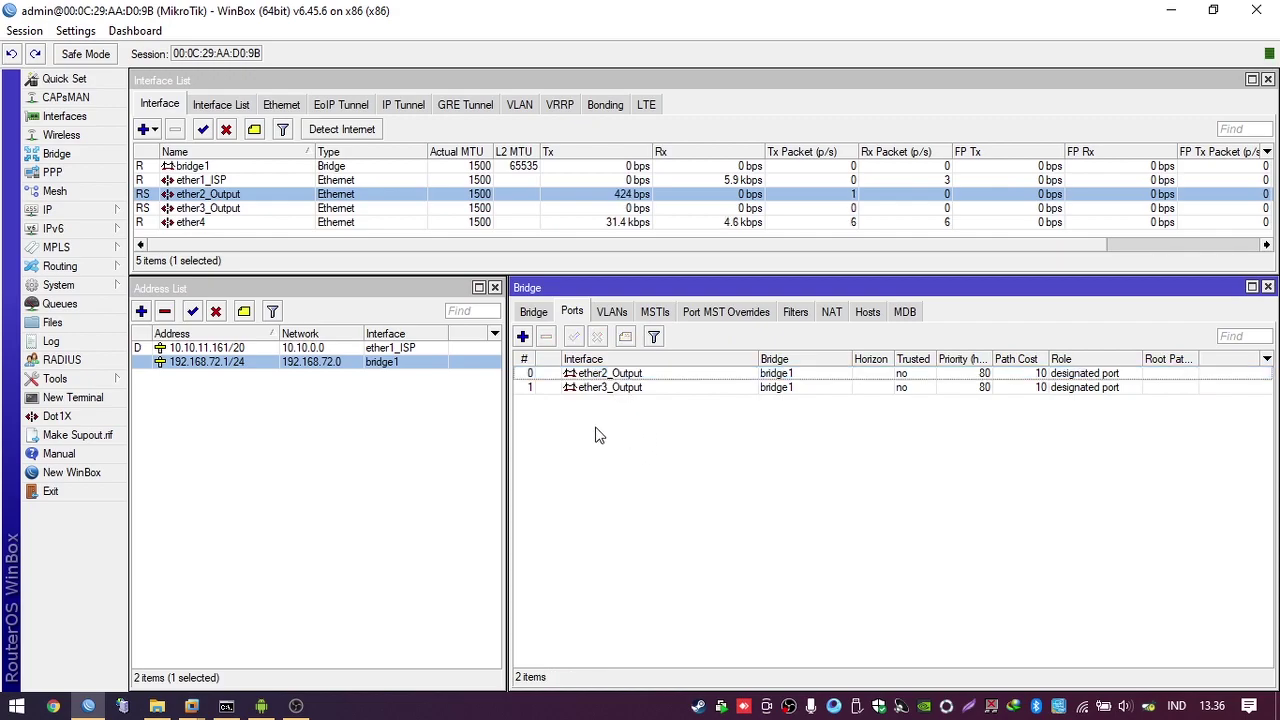
Compare the bridge1 entry in the address list with the ether2_Output and ether3_Output bridge ports
{"action": "left_click", "coordinate": [428, 442]}
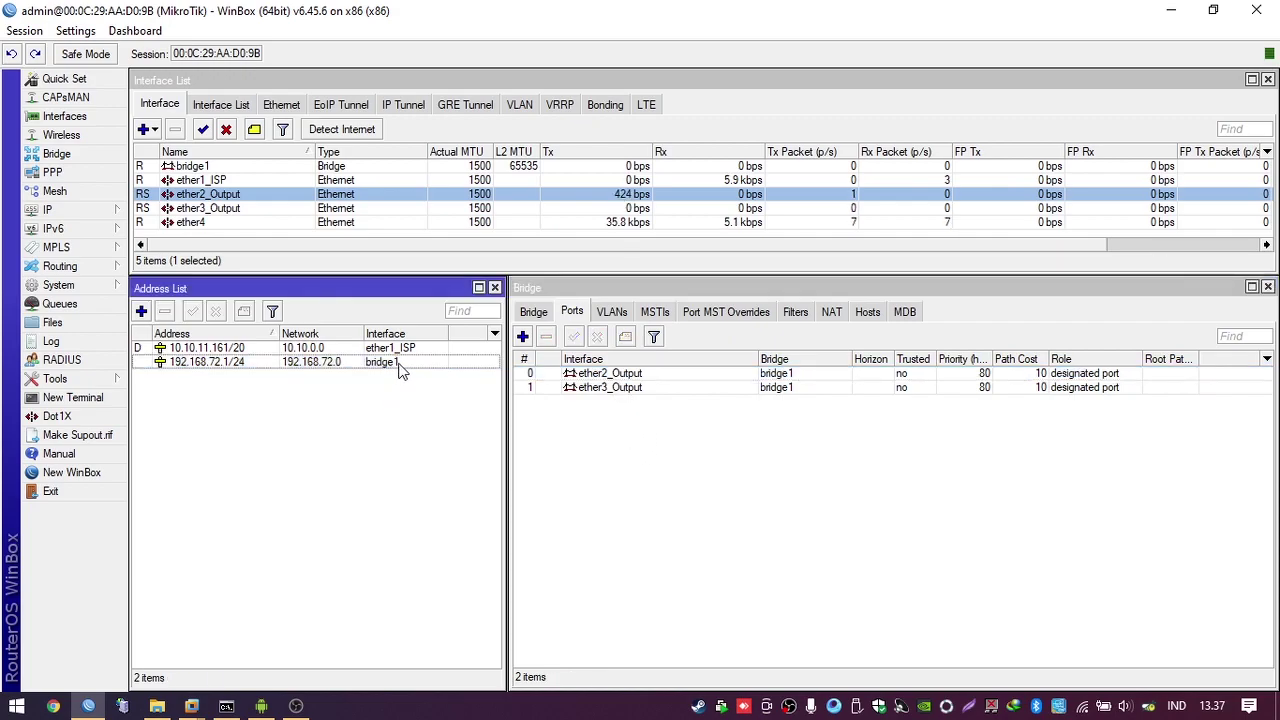
{"action": "left_click", "coordinate": [375, 361]}
{"action": "left_click", "coordinate": [629, 437]}
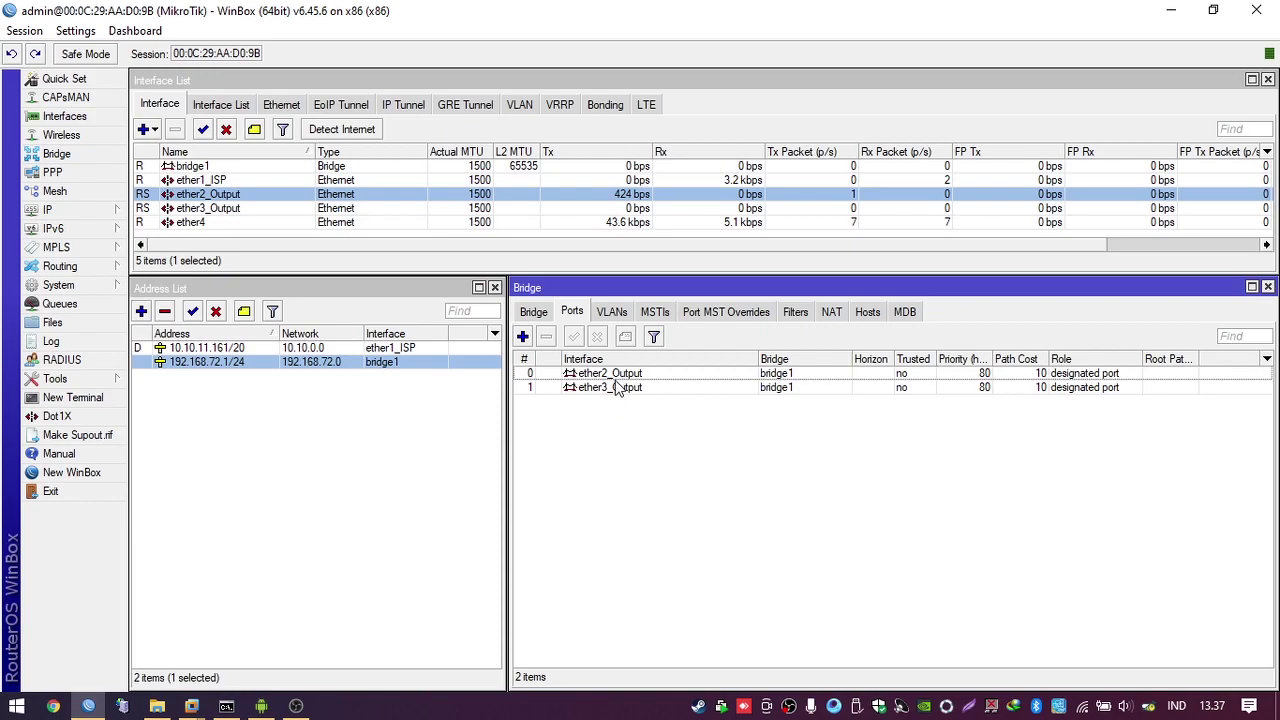
{"action": "left_click", "coordinate": [614, 376]}
{"action": "left_click", "coordinate": [615, 386]}
{"action": "left_click", "coordinate": [614, 376]}
{"action": "left_click", "coordinate": [615, 386]}
{"action": "left_click", "coordinate": [613, 375]}
{"action": "left_click", "coordinate": [612, 387]}
{"action": "left_click", "coordinate": [611, 375]}
{"action": "left_click", "coordinate": [610, 387]}
{"action": "left_click", "coordinate": [607, 376]}
{"action": "left_click", "coordinate": [610, 387]}
{"action": "left_click", "coordinate": [610, 374]}
{"action": "left_click", "coordinate": [611, 387]}
{"action": "left_click", "coordinate": [611, 374]}
{"action": "left_click", "coordinate": [612, 388]}
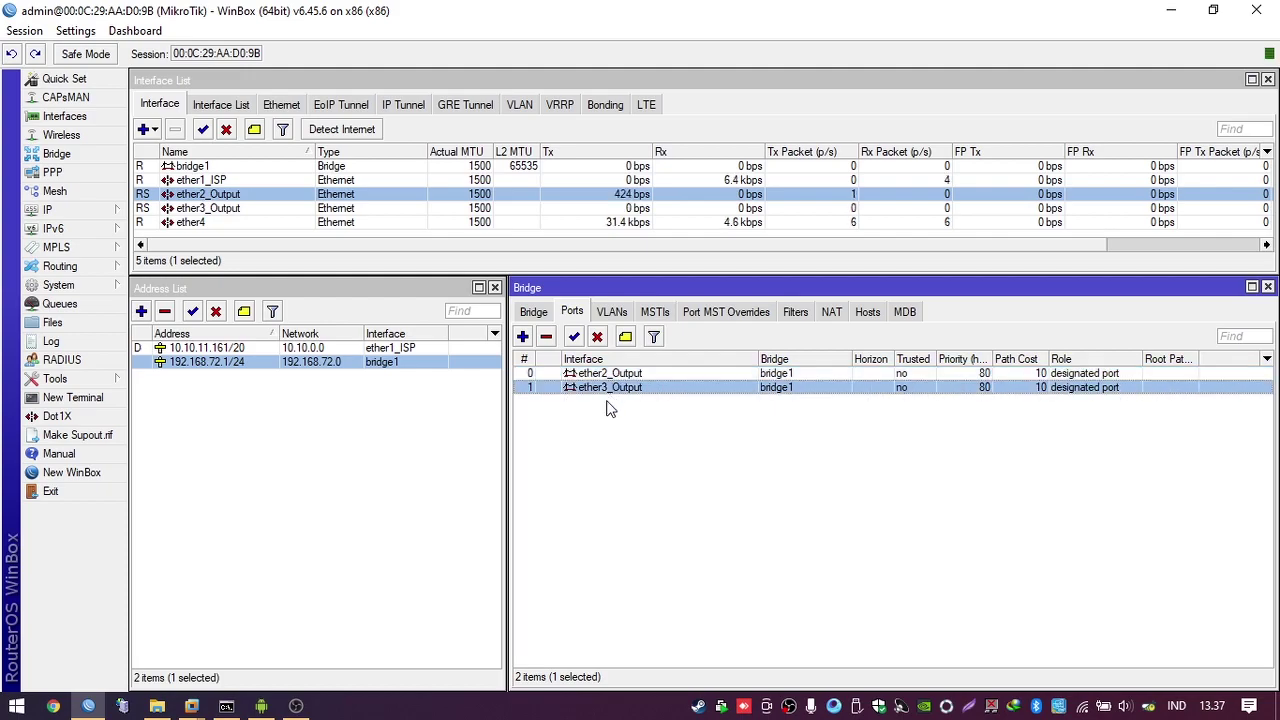
{"action": "left_click", "coordinate": [614, 400]}
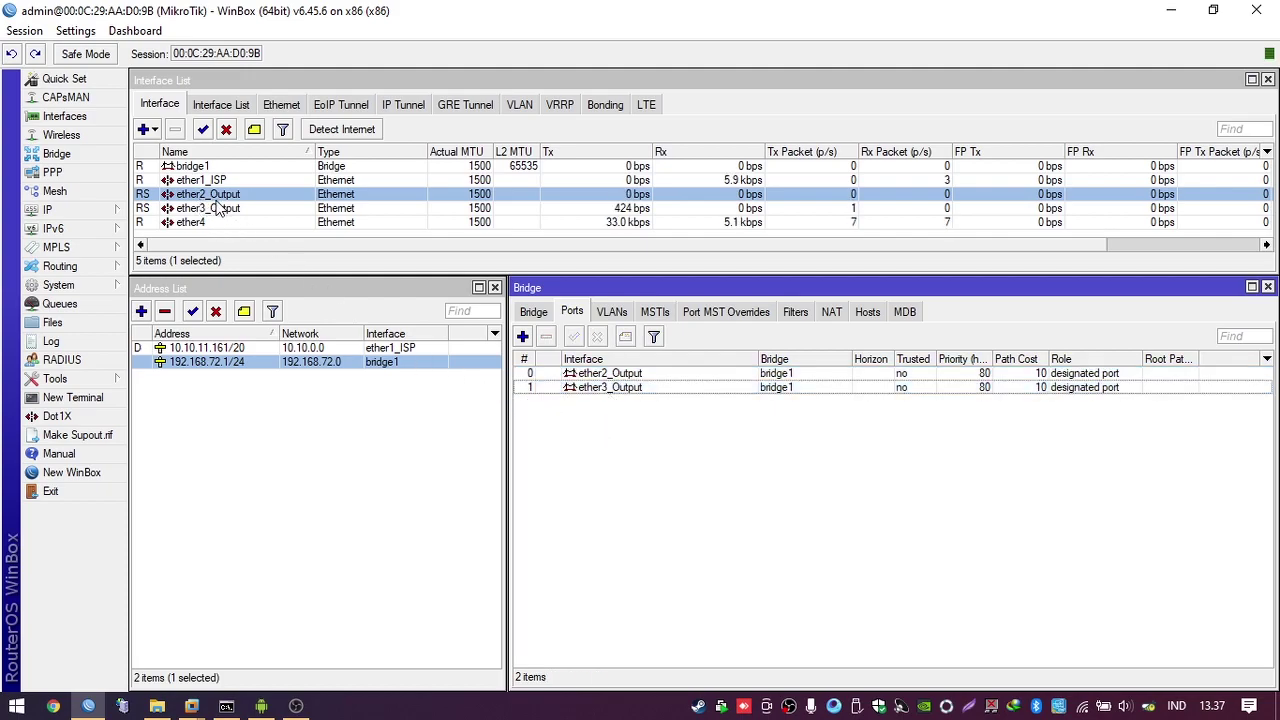
Review the address, network and interface of the 192.168.72.1/24 entry against the ether3_Output bridge port
{"action": "left_click", "coordinate": [314, 414]}
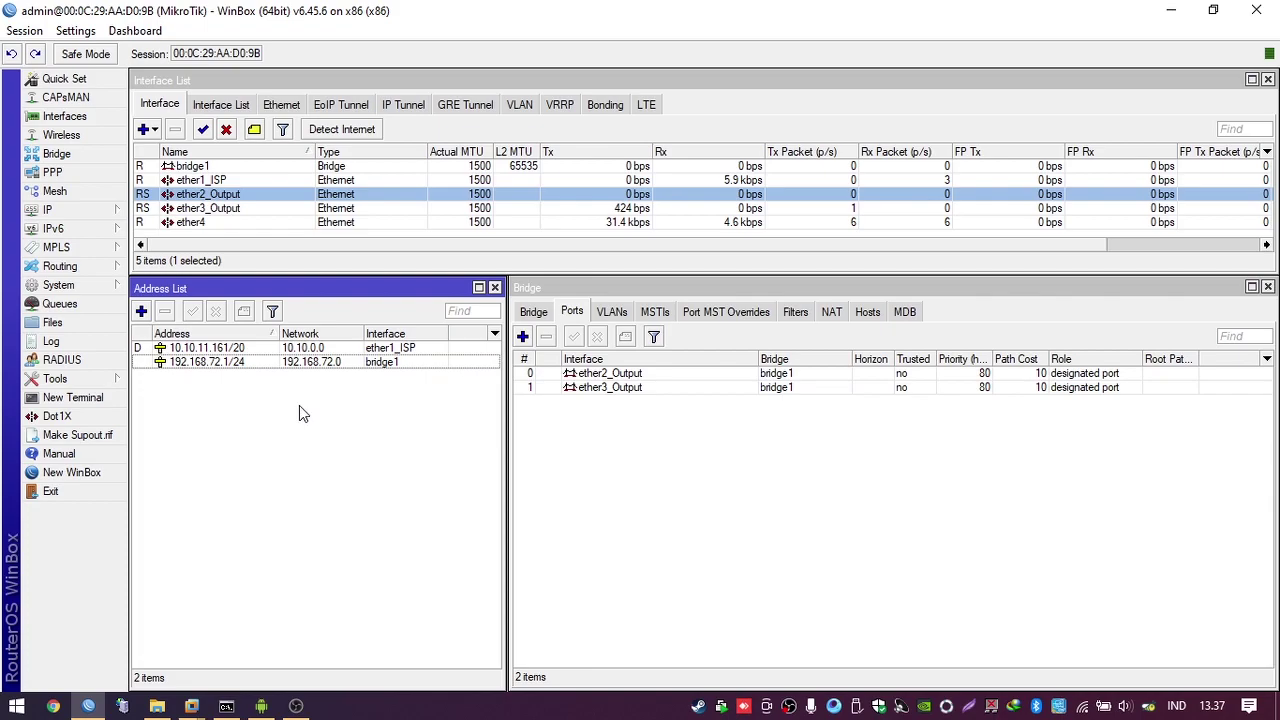
{"action": "left_click", "coordinate": [256, 364]}
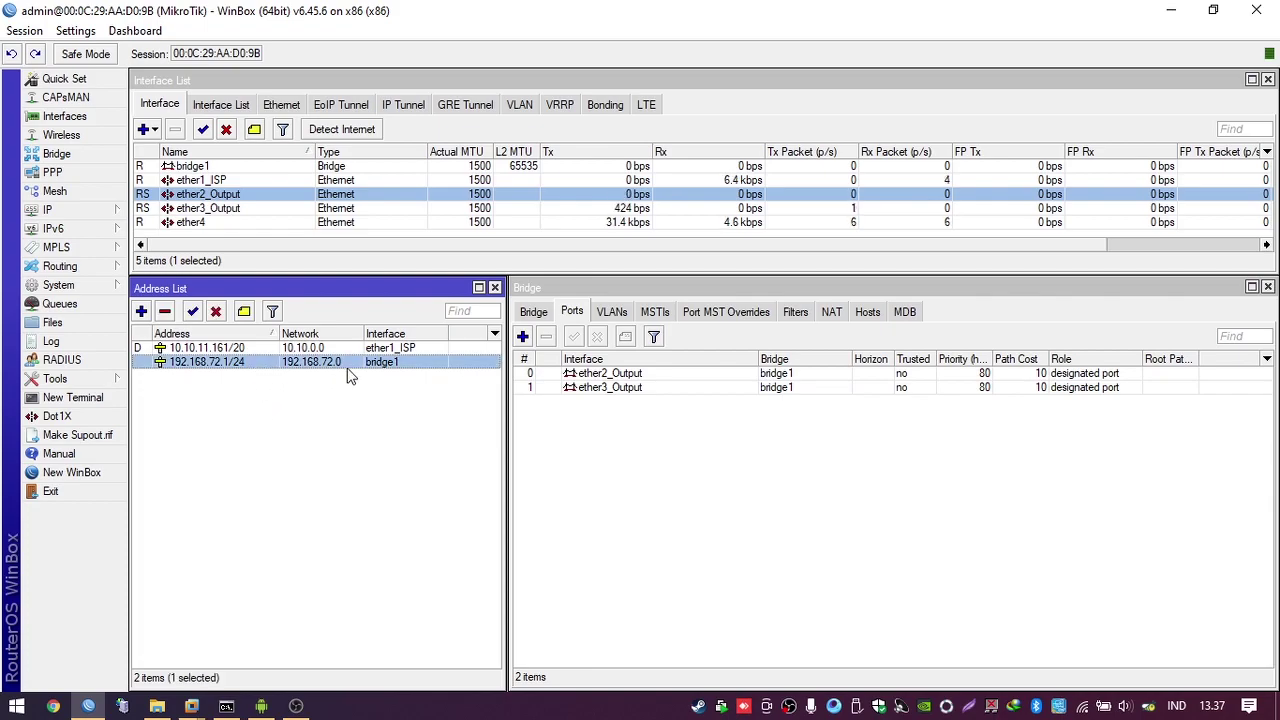
{"action": "left_click", "coordinate": [384, 420]}
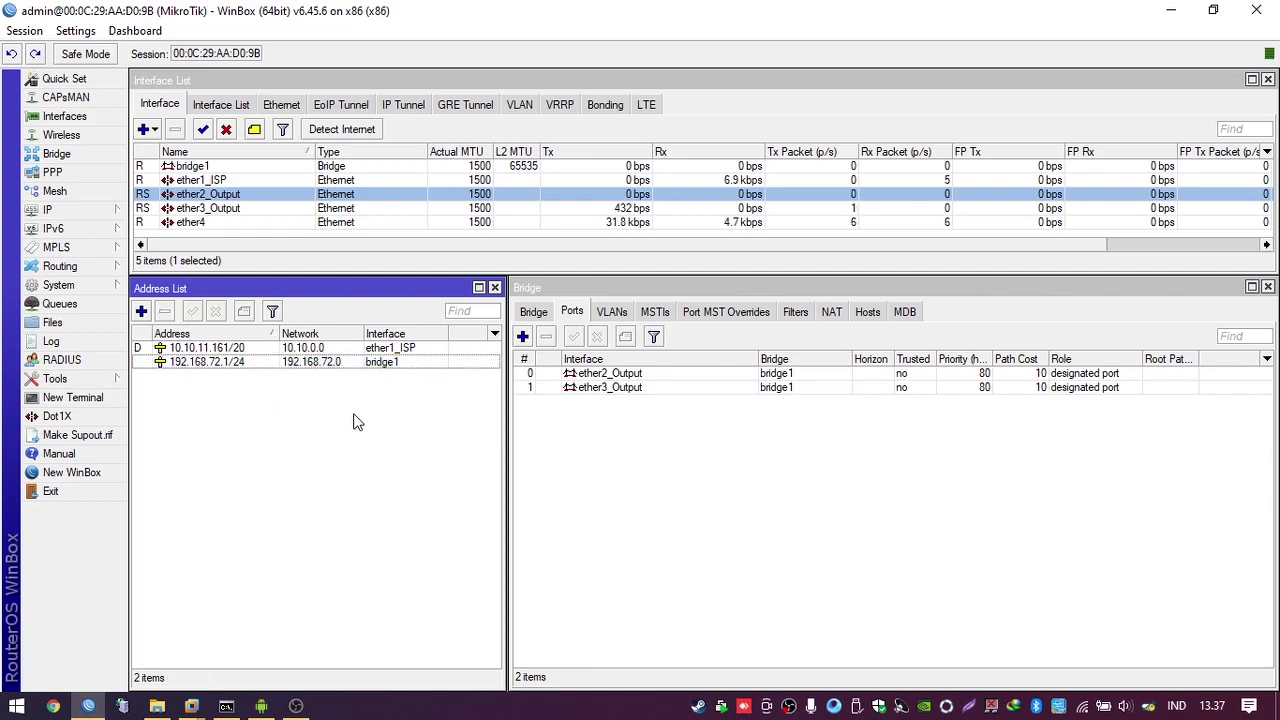
{"action": "left_click", "coordinate": [340, 363]}
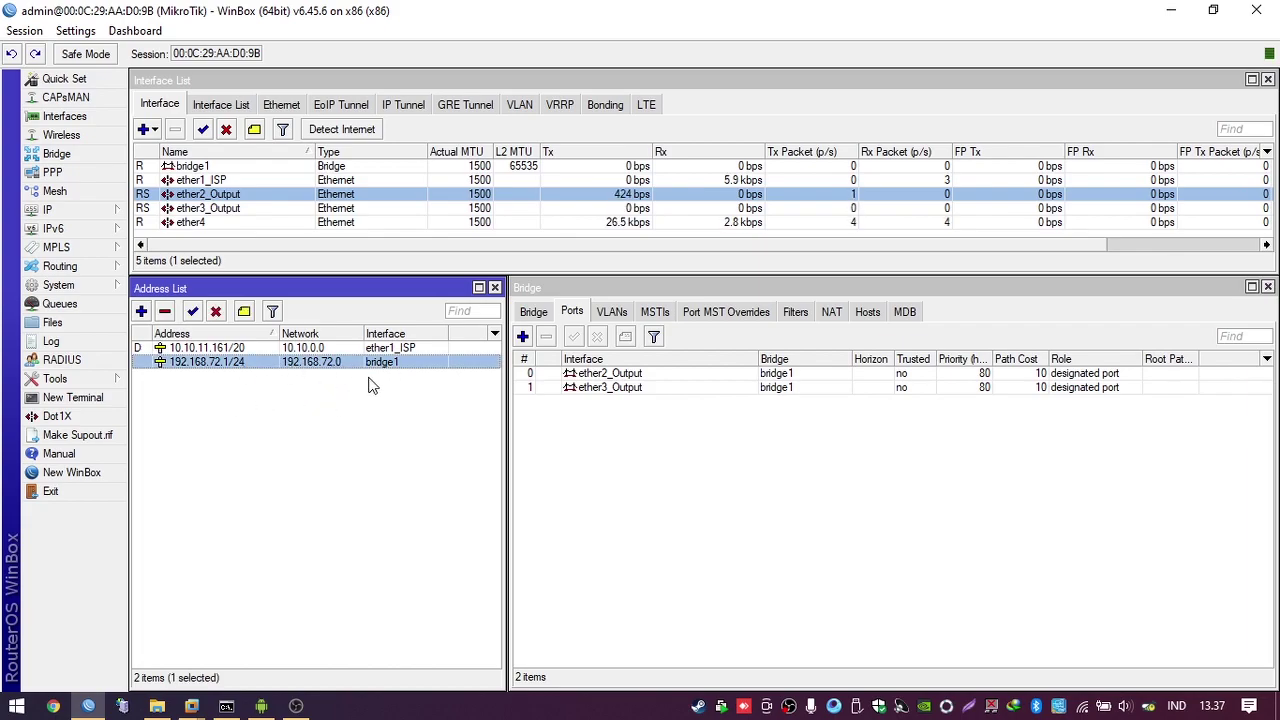
{"action": "left_click", "coordinate": [608, 387]}
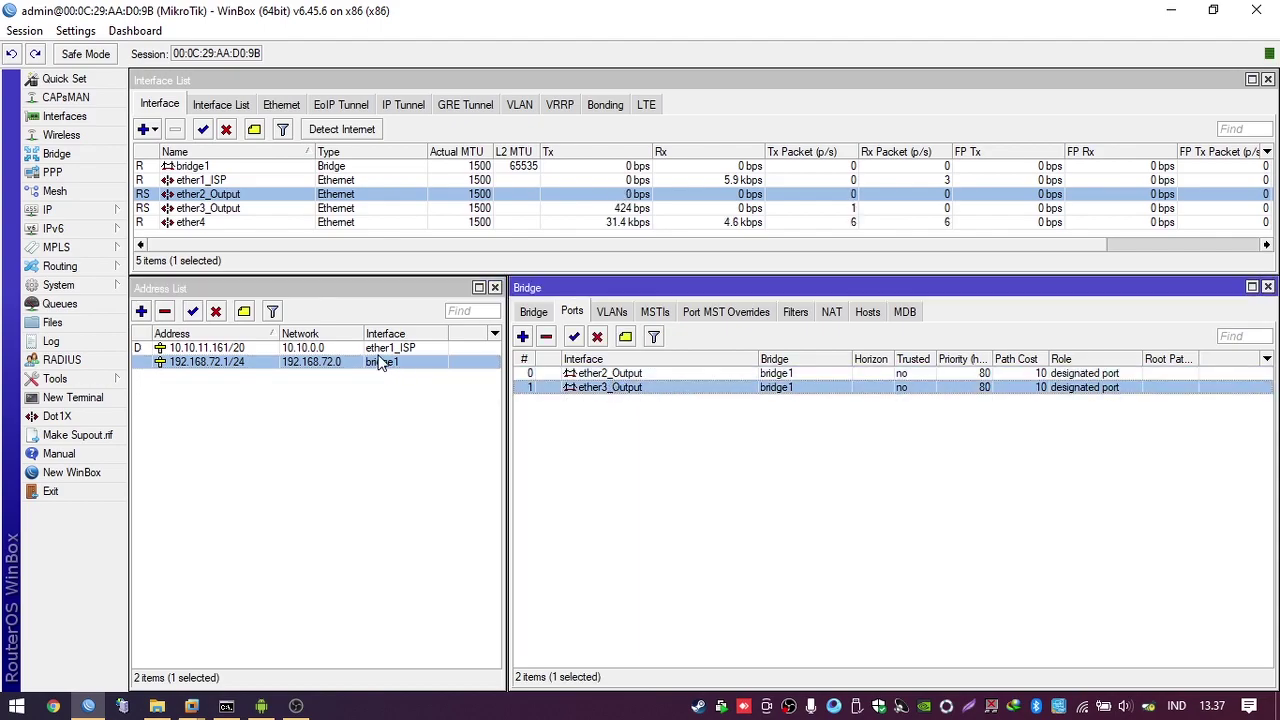
{"action": "left_click", "coordinate": [470, 415]}
{"action": "left_click", "coordinate": [549, 429]}
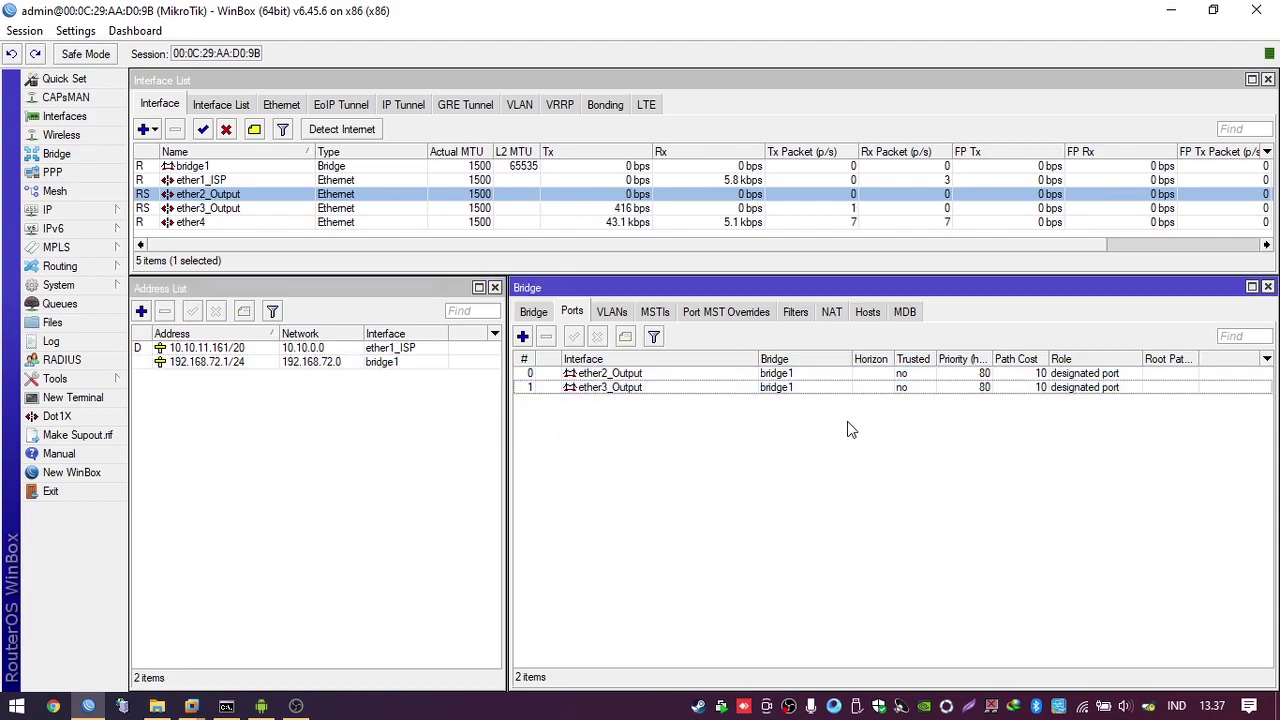
Close the bridge settings, then open the DHCP server settings and fit their window into the free space beside the address list
{"action": "left_click", "coordinate": [1267, 287]}
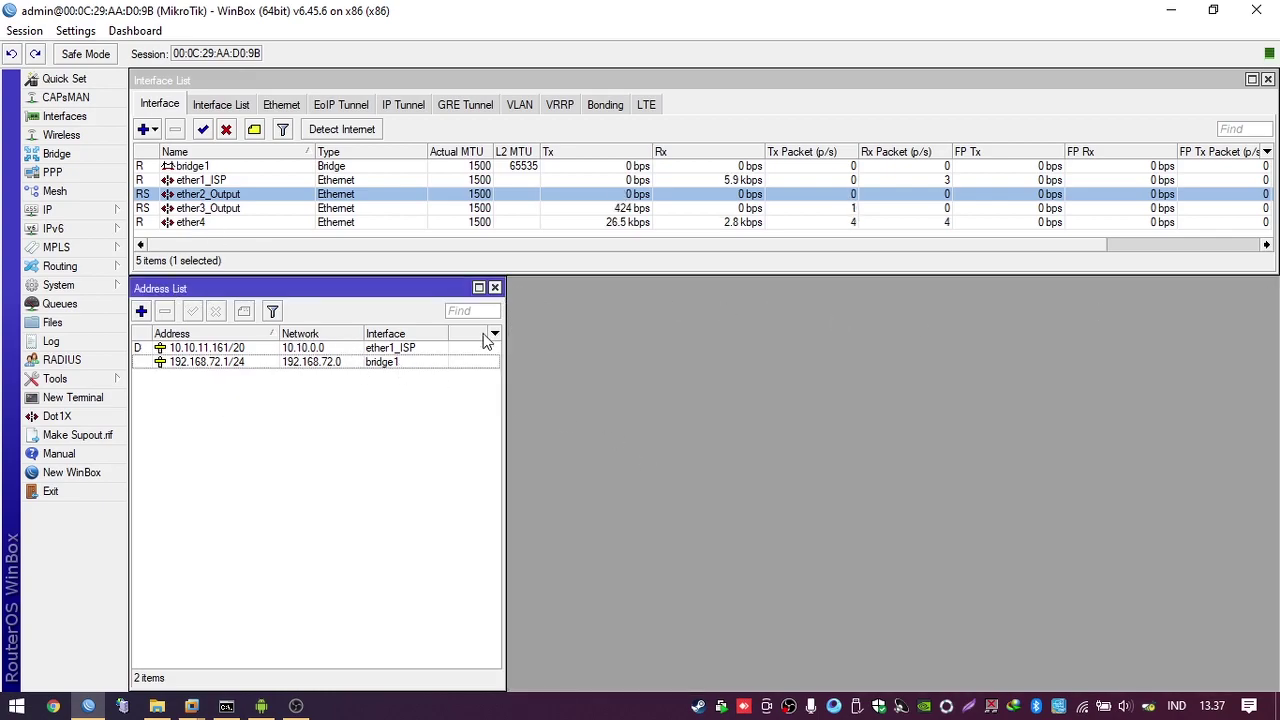
{"action": "left_click", "coordinate": [71, 209]}
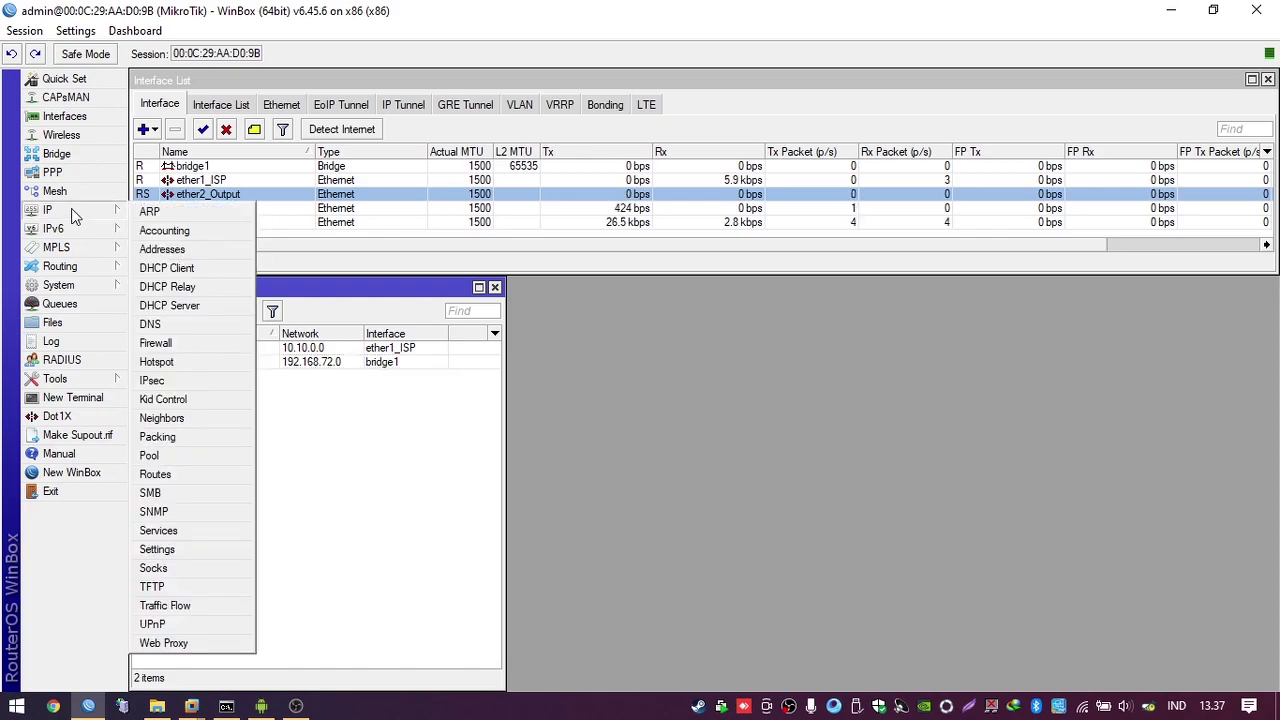
{"action": "left_click", "coordinate": [188, 306]}
{"action": "left_click_drag", "start_coordinate": [552, 212], "coordinate": [743, 283]}
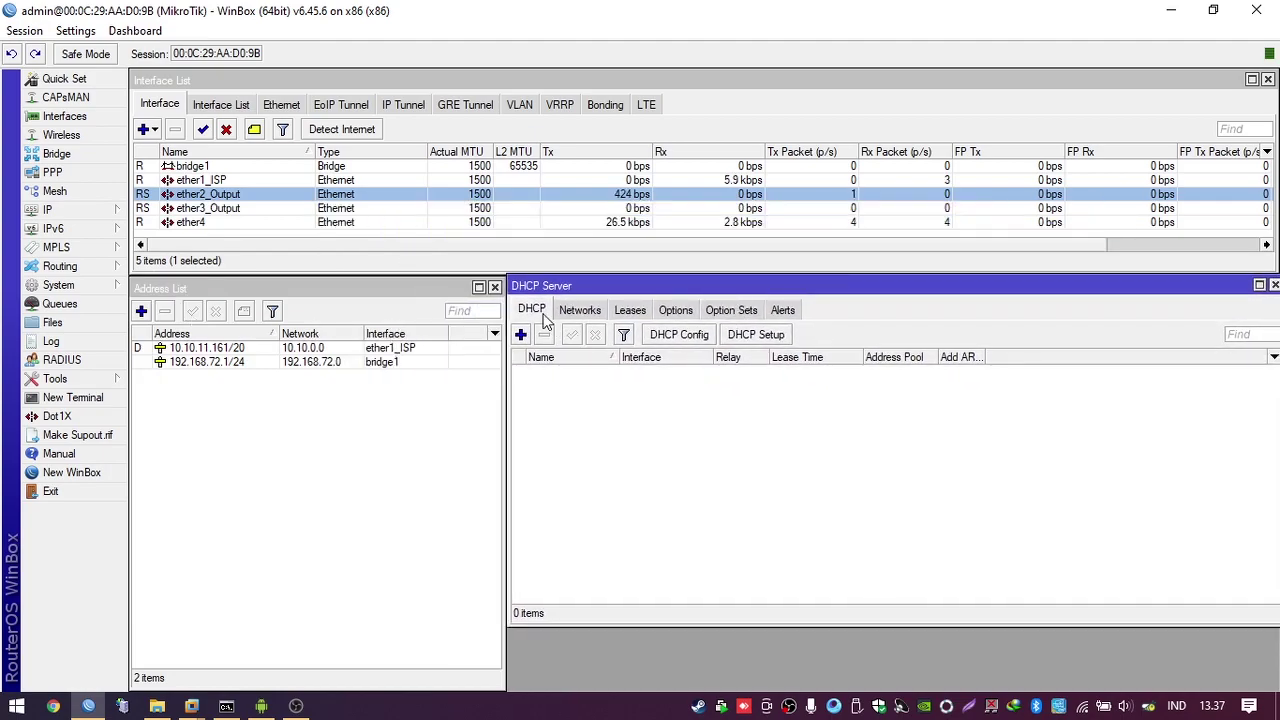
{"action": "left_click_drag", "start_coordinate": [511, 276], "coordinate": [577, 288]}
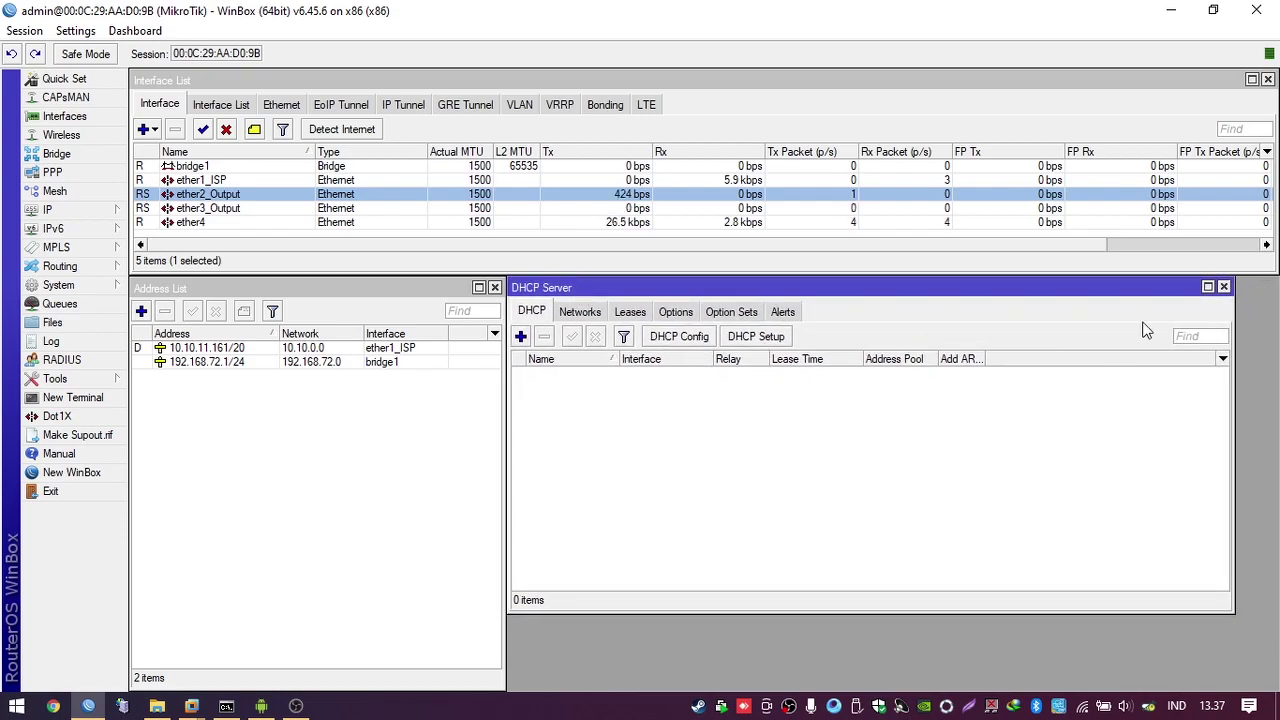
{"action": "left_click_drag", "start_coordinate": [1236, 299], "coordinate": [1279, 299]}
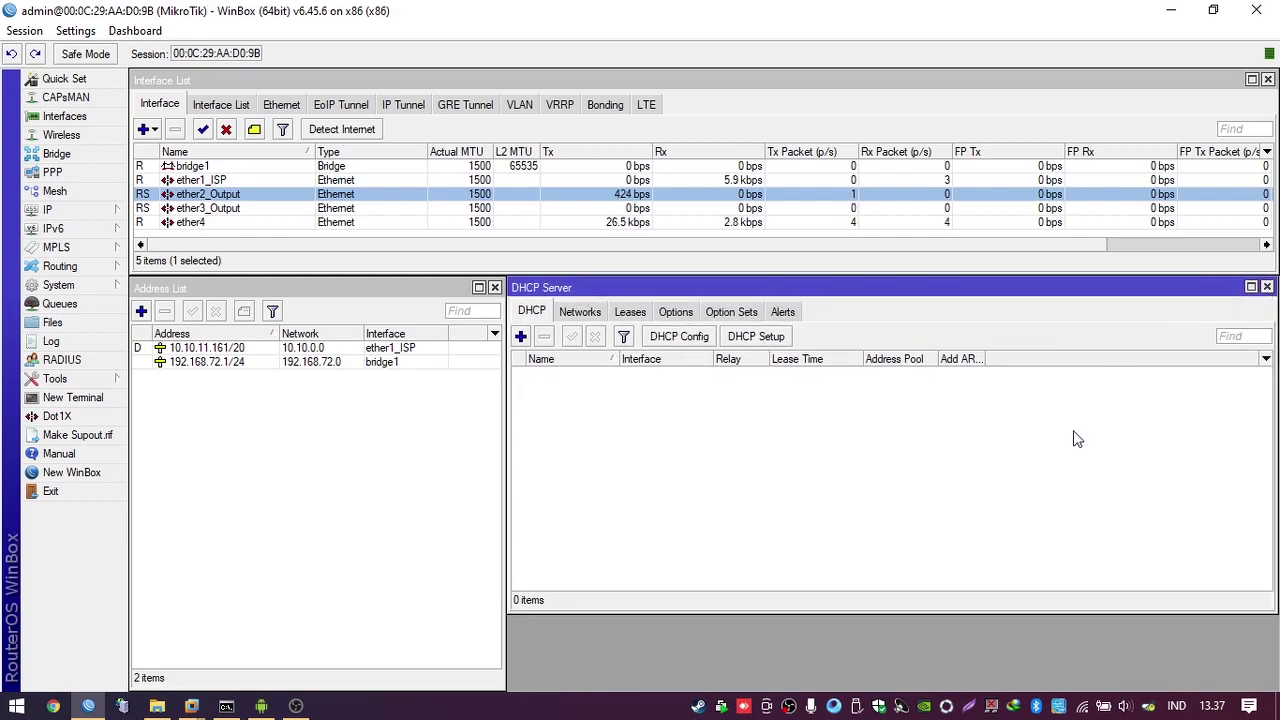
{"action": "left_click_drag", "start_coordinate": [894, 612], "coordinate": [885, 690]}
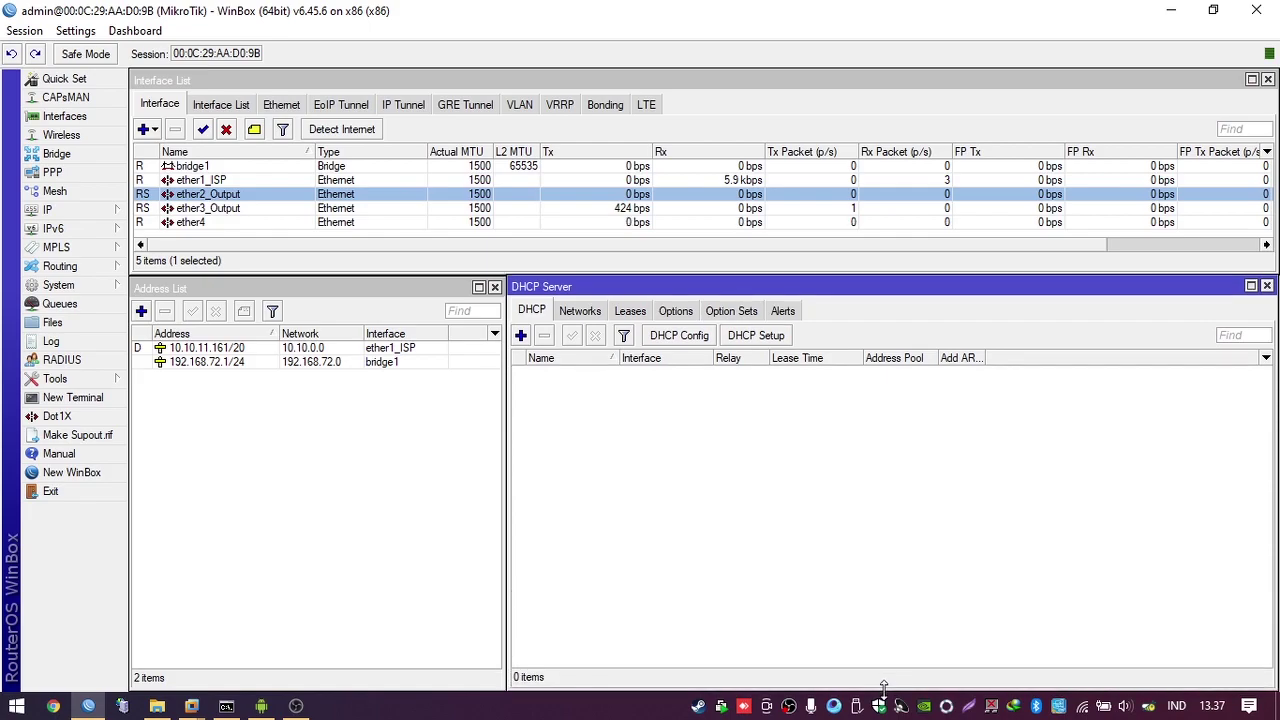
Examine the DHCP server's server and network lists alongside the bridge1 address entry
{"action": "left_click", "coordinate": [582, 312]}
{"action": "left_click", "coordinate": [544, 312]}
{"action": "left_click", "coordinate": [579, 311]}
{"action": "left_click", "coordinate": [533, 312]}
{"action": "left_click", "coordinate": [242, 362]}
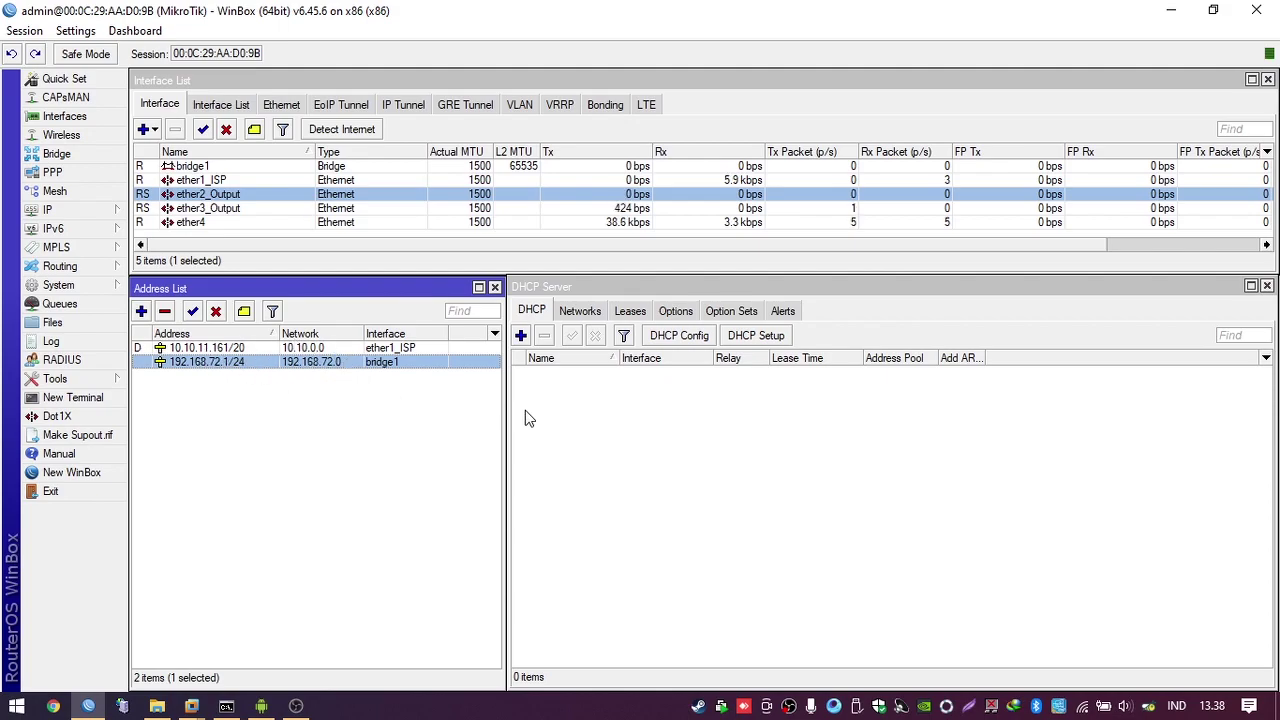
{"action": "left_click", "coordinate": [557, 415]}
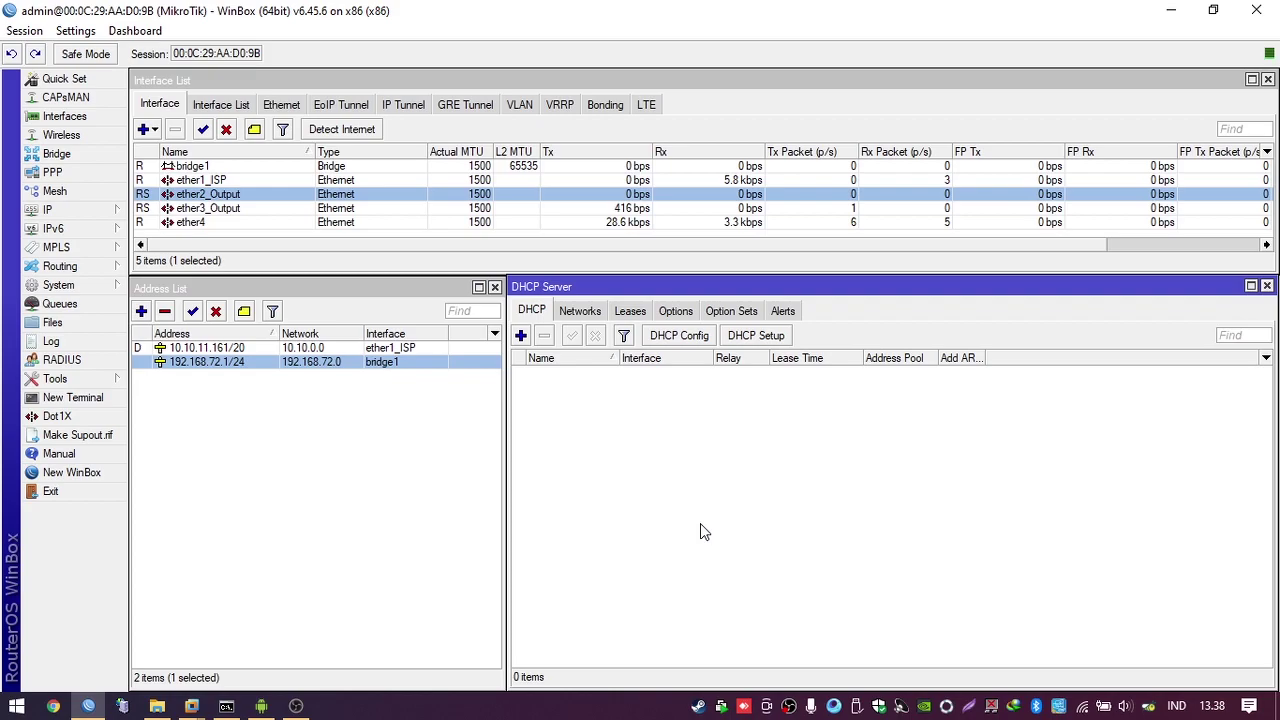
{"action": "left_click_drag", "start_coordinate": [511, 277], "coordinate": [510, 279]}
{"action": "left_click", "coordinate": [437, 305]}
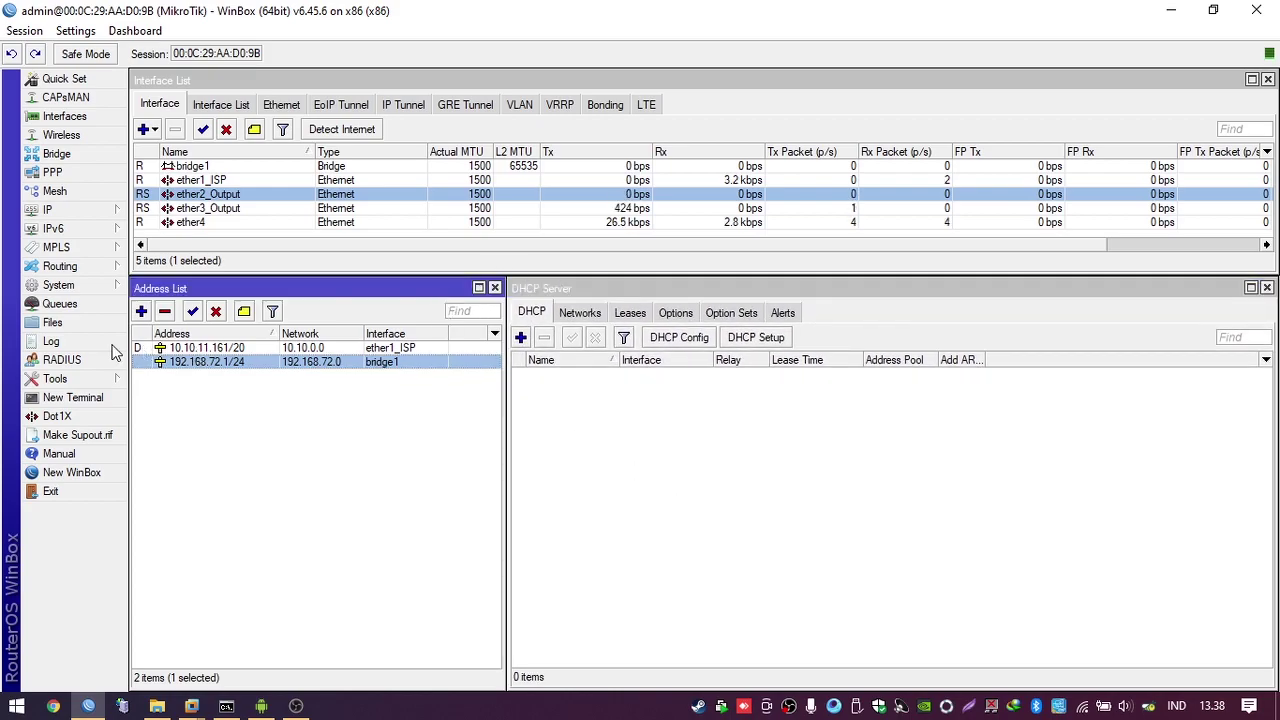
{"action": "left_click", "coordinate": [805, 625]}
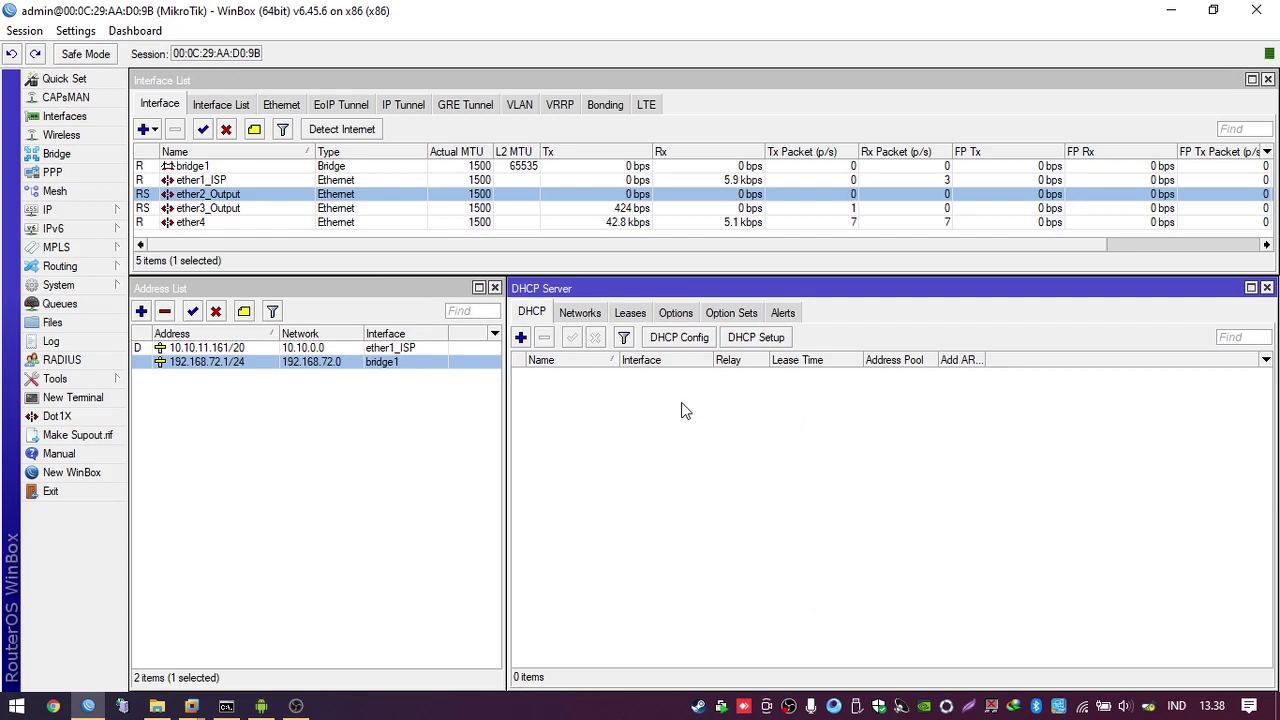
Start the DHCP Setup wizard and choose bridge1 as the DHCP server interface
{"action": "left_click", "coordinate": [742, 338]}
{"action": "left_click_drag", "start_coordinate": [731, 328], "coordinate": [674, 388]}
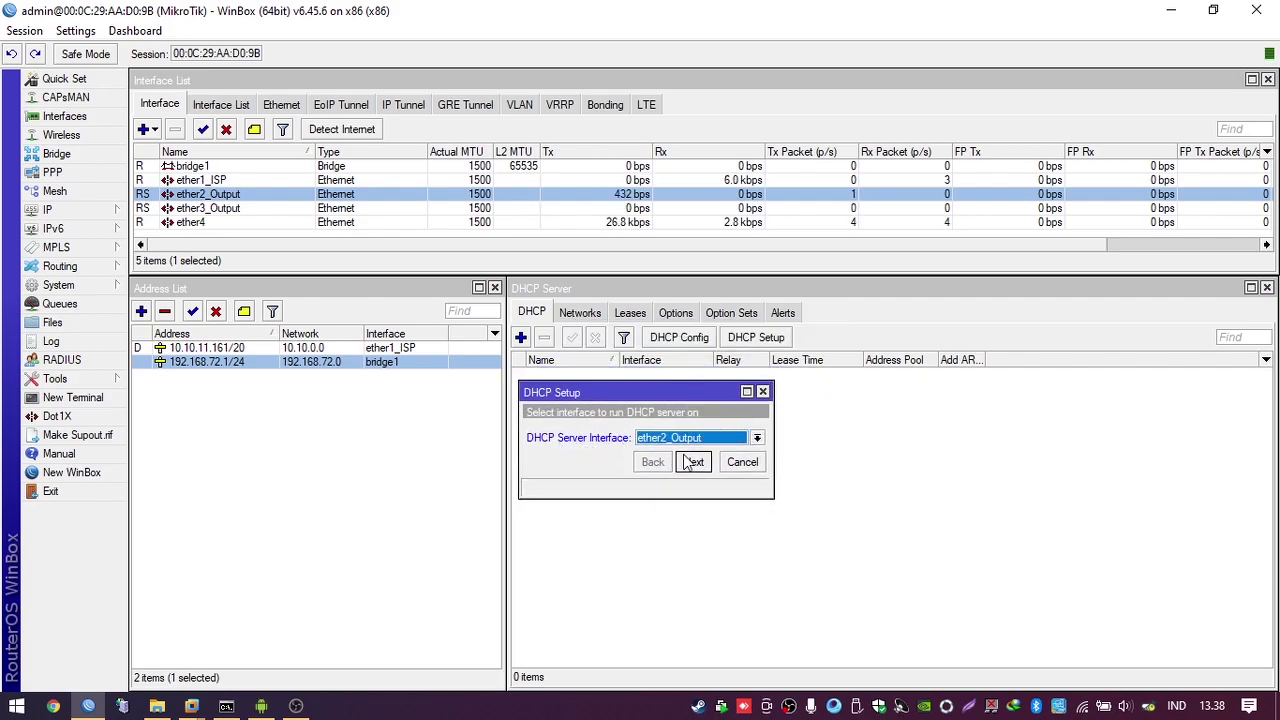
{"action": "left_click", "coordinate": [757, 440]}
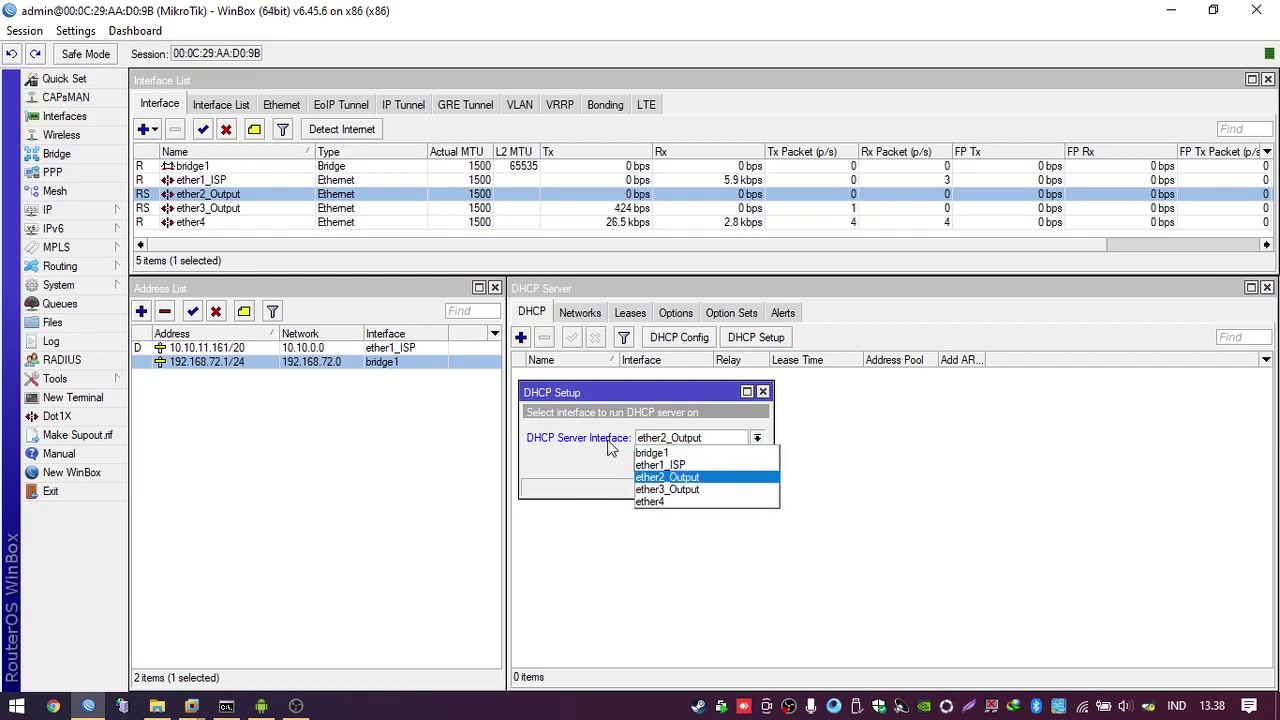
{"action": "left_click", "coordinate": [686, 455]}
{"action": "left_click", "coordinate": [695, 466]}
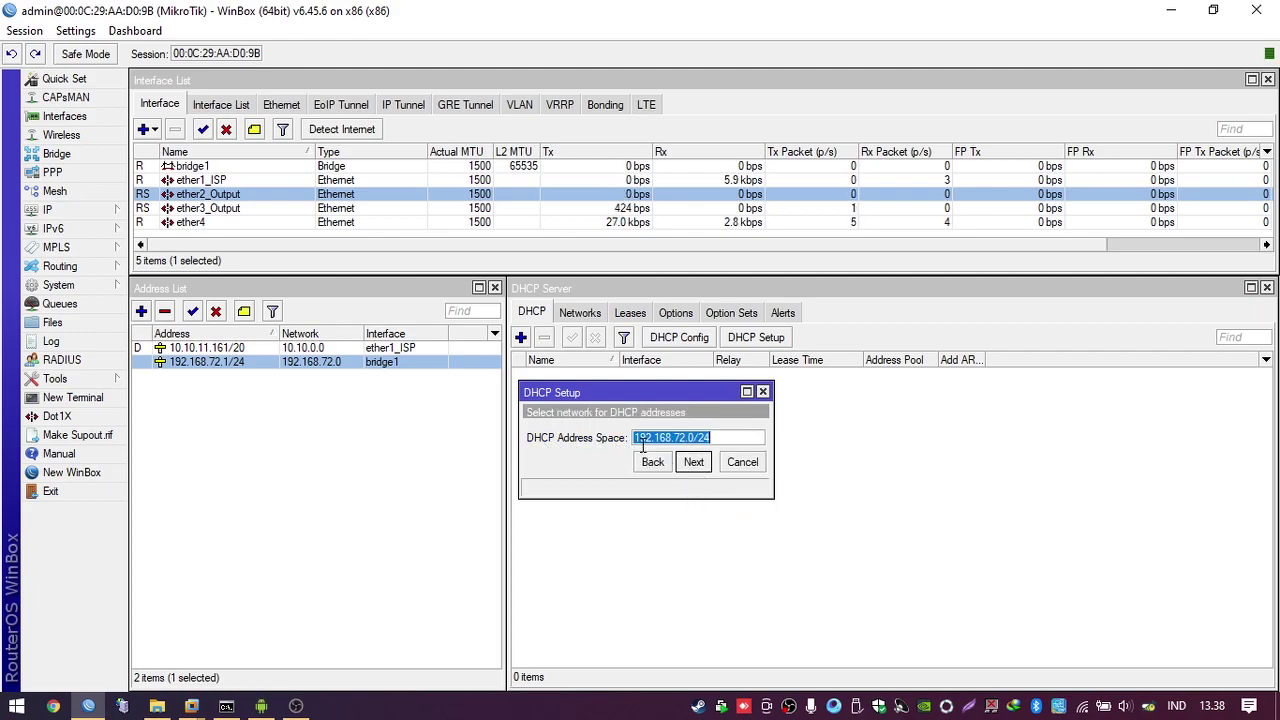
Accept 192.168.72.0/24 as the DHCP address space and 192.168.72.1 as the gateway for the DHCP network
{"action": "left_click", "coordinate": [673, 438]}
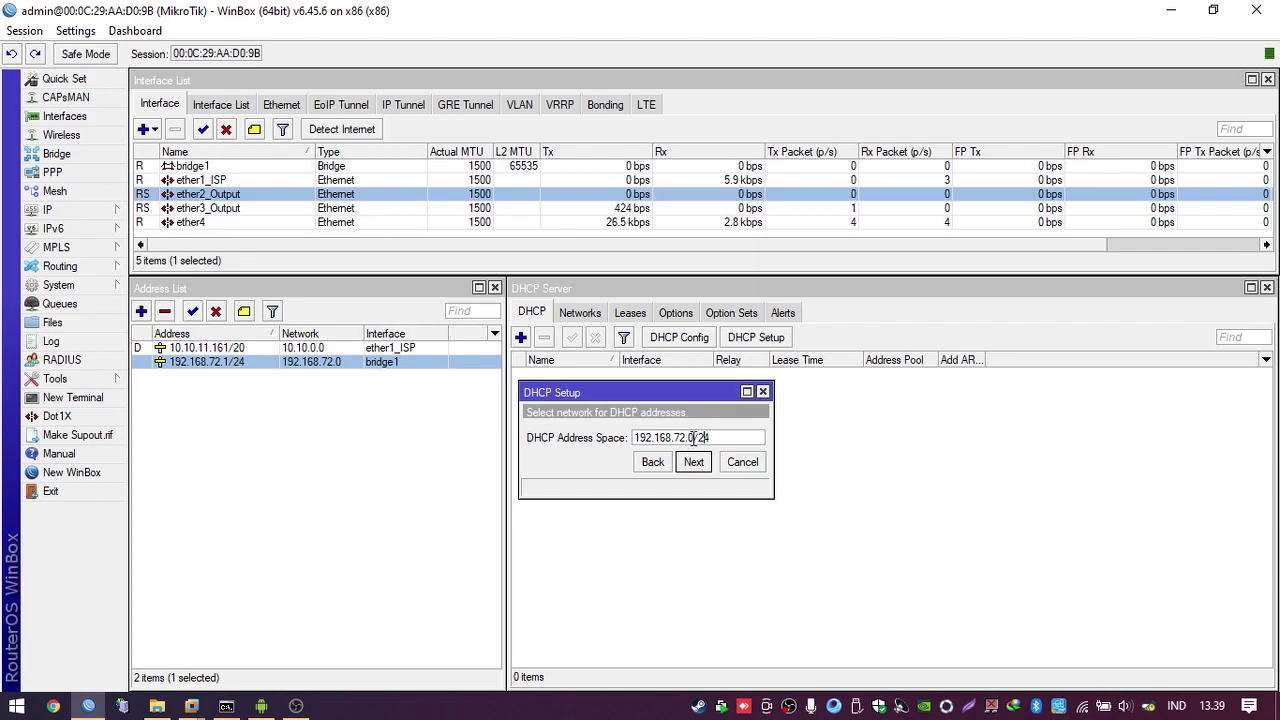
{"action": "left_click_drag", "start_coordinate": [694, 437], "coordinate": [626, 442]}
{"action": "left_click", "coordinate": [735, 441]}
{"action": "left_click", "coordinate": [688, 462]}
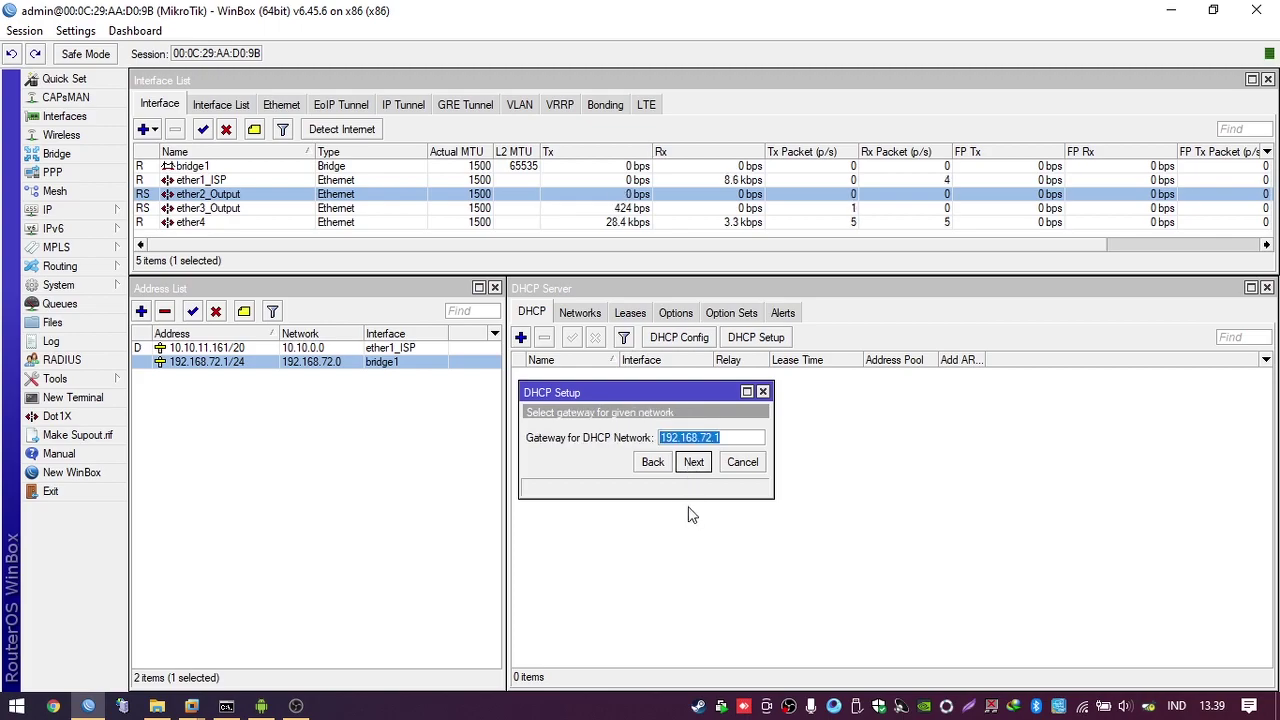
{"action": "left_click_drag", "start_coordinate": [657, 395], "coordinate": [652, 388]}
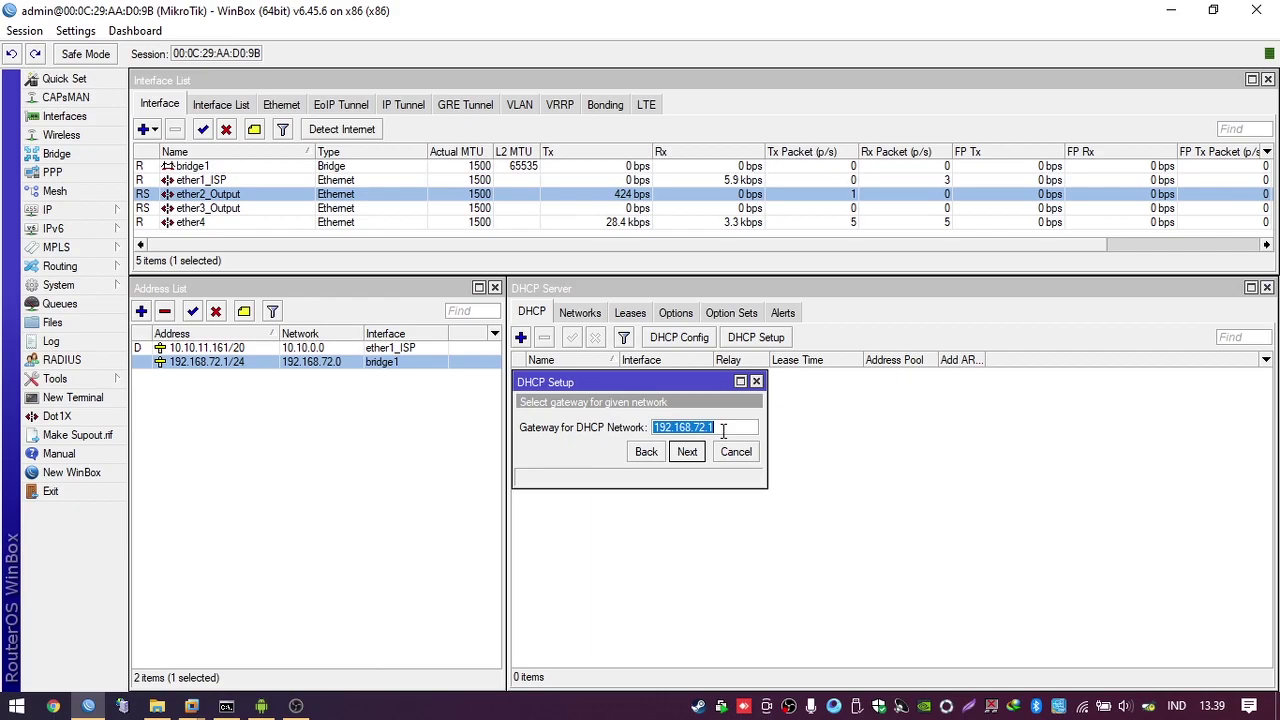
{"action": "left_click", "coordinate": [690, 452]}
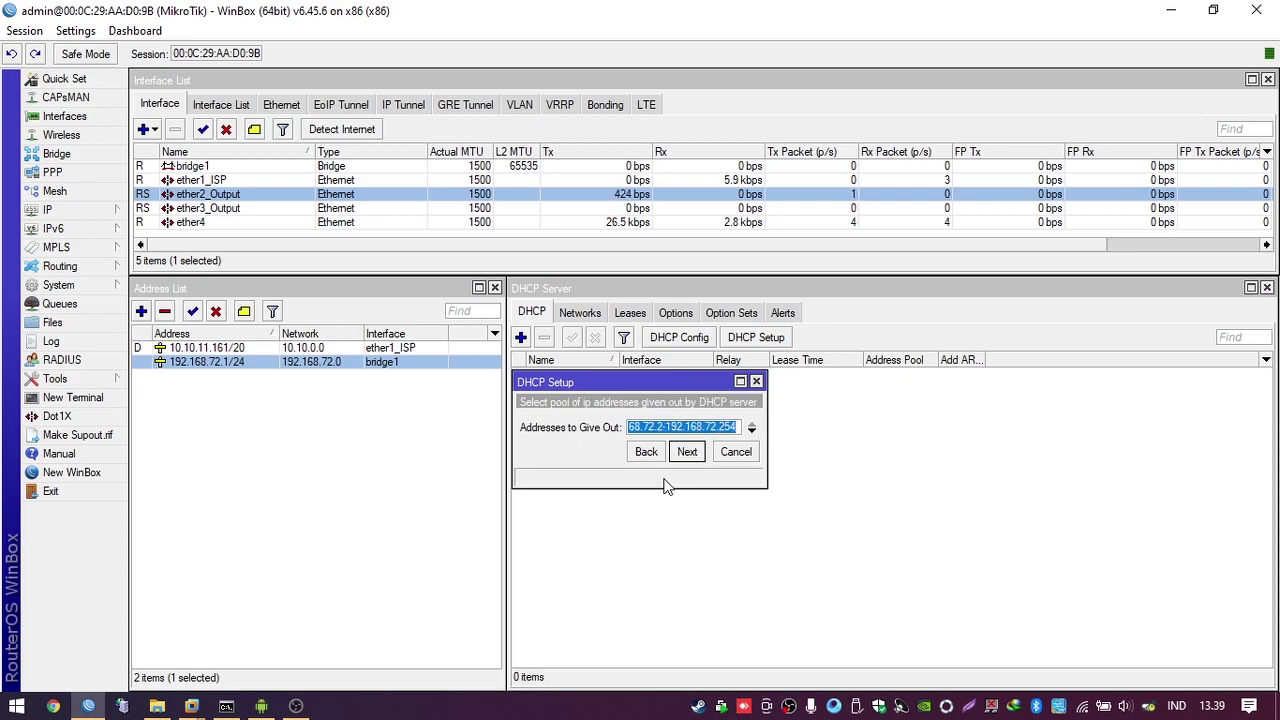
Examine both ends of the address range that the DHCP Setup wizard proposes to give out
{"action": "left_click", "coordinate": [721, 432]}
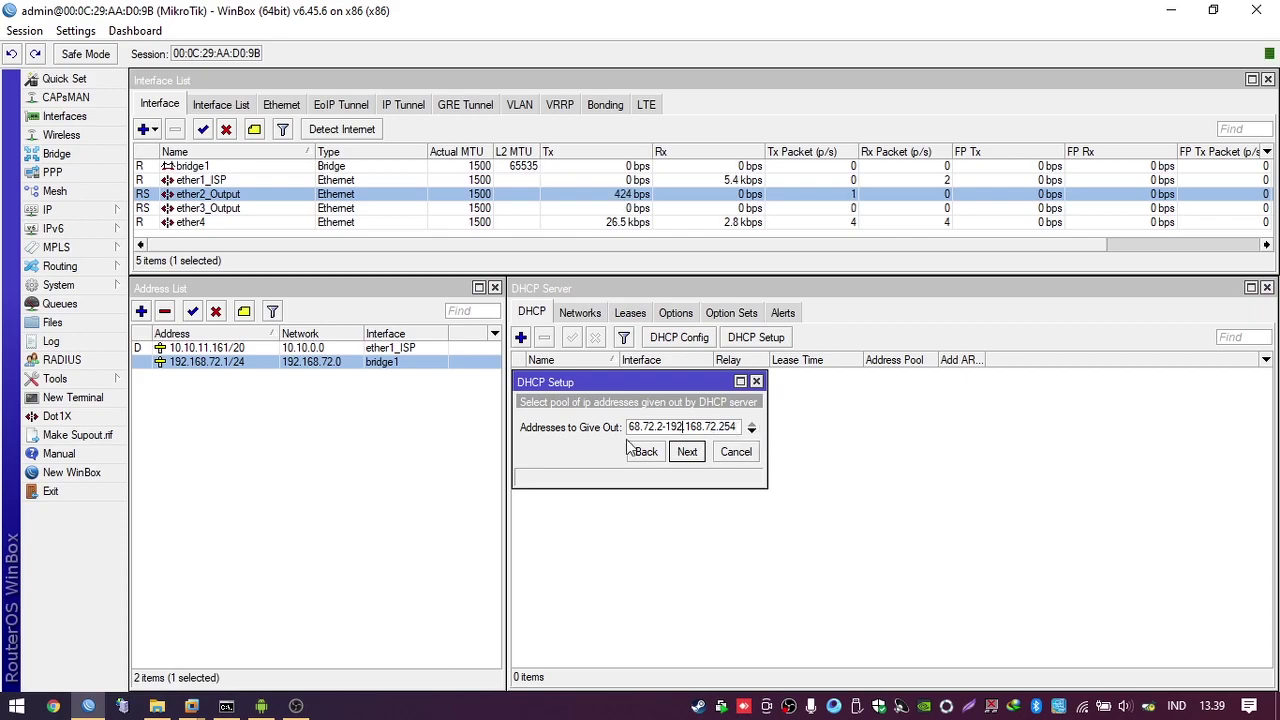
{"action": "key", "text": "Left"}
{"action": "key", "text": "Left"}
{"action": "key", "text": "Left"}
{"action": "key", "text": "Left"}
{"action": "key", "text": "Left"}
{"action": "key", "text": "Left"}
{"action": "key", "text": "Left"}
{"action": "key", "text": "Left"}
{"action": "key", "text": "Left"}
{"action": "key", "text": "Left"}
{"action": "key", "text": "Left"}
{"action": "key", "text": "Left"}
{"action": "key", "text": "Left"}
{"action": "key", "text": "Left"}
{"action": "key", "text": "Left"}
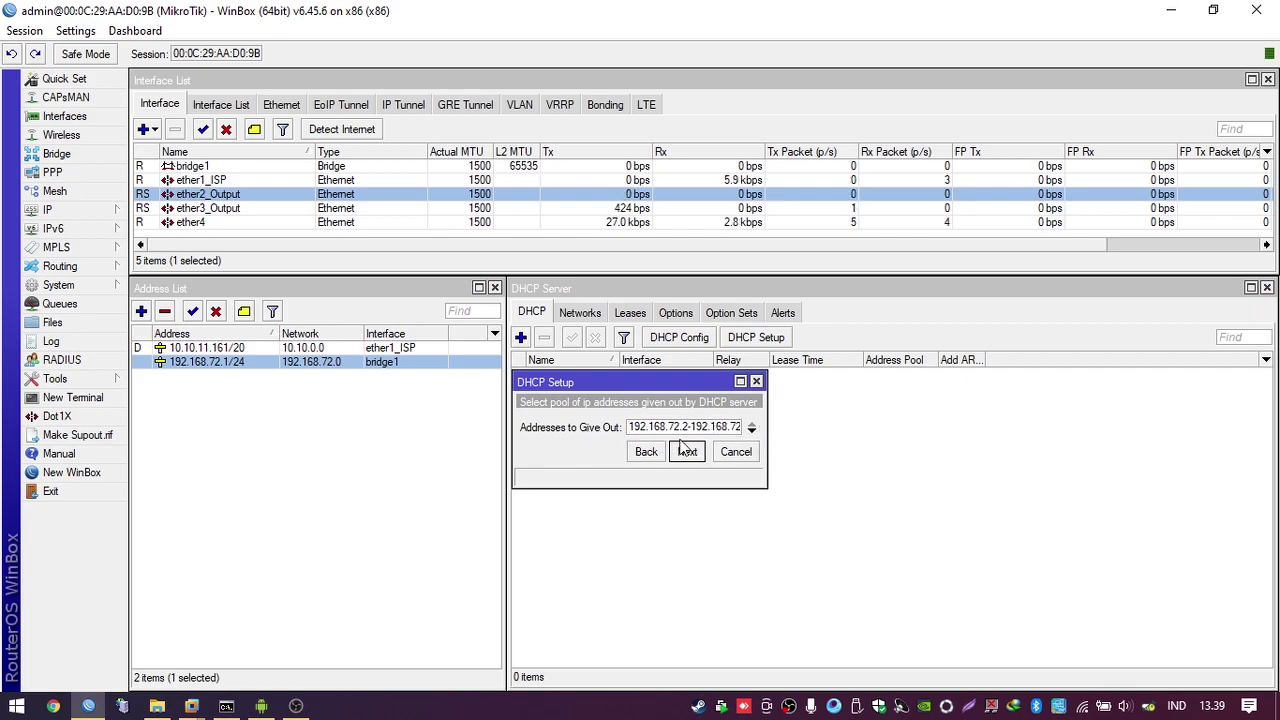
{"action": "left_click_drag", "start_coordinate": [631, 427], "coordinate": [755, 430]}
{"action": "left_click", "coordinate": [755, 430]}
{"action": "key", "text": "Home"}
{"action": "left_click_drag", "start_coordinate": [634, 421], "coordinate": [687, 424]}
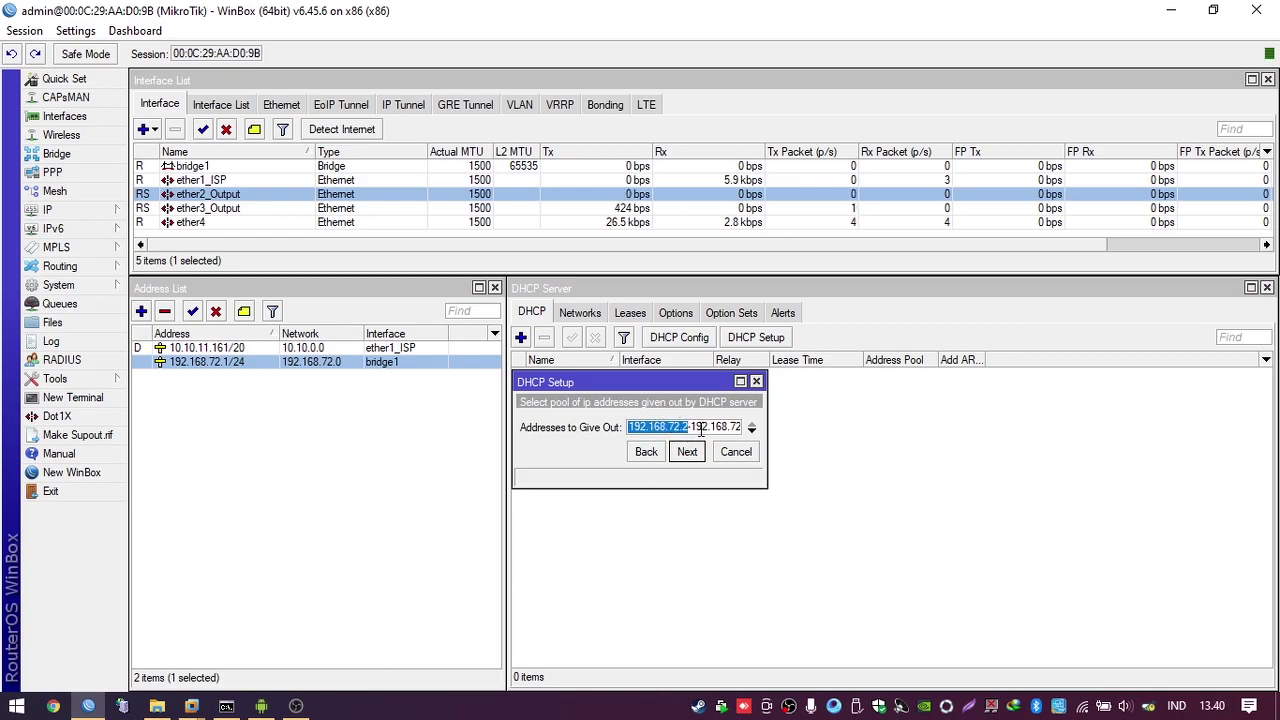
{"action": "left_click", "coordinate": [698, 427]}
{"action": "key", "text": "End"}
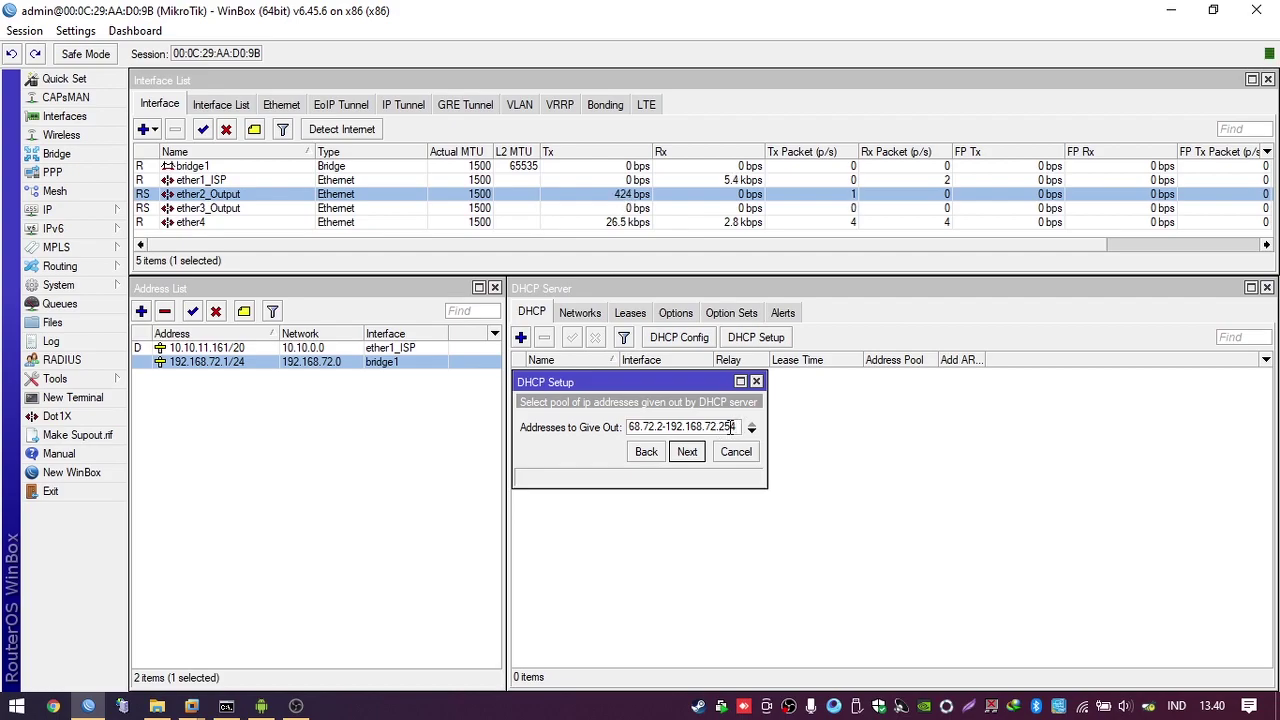
{"action": "key", "text": "Home"}
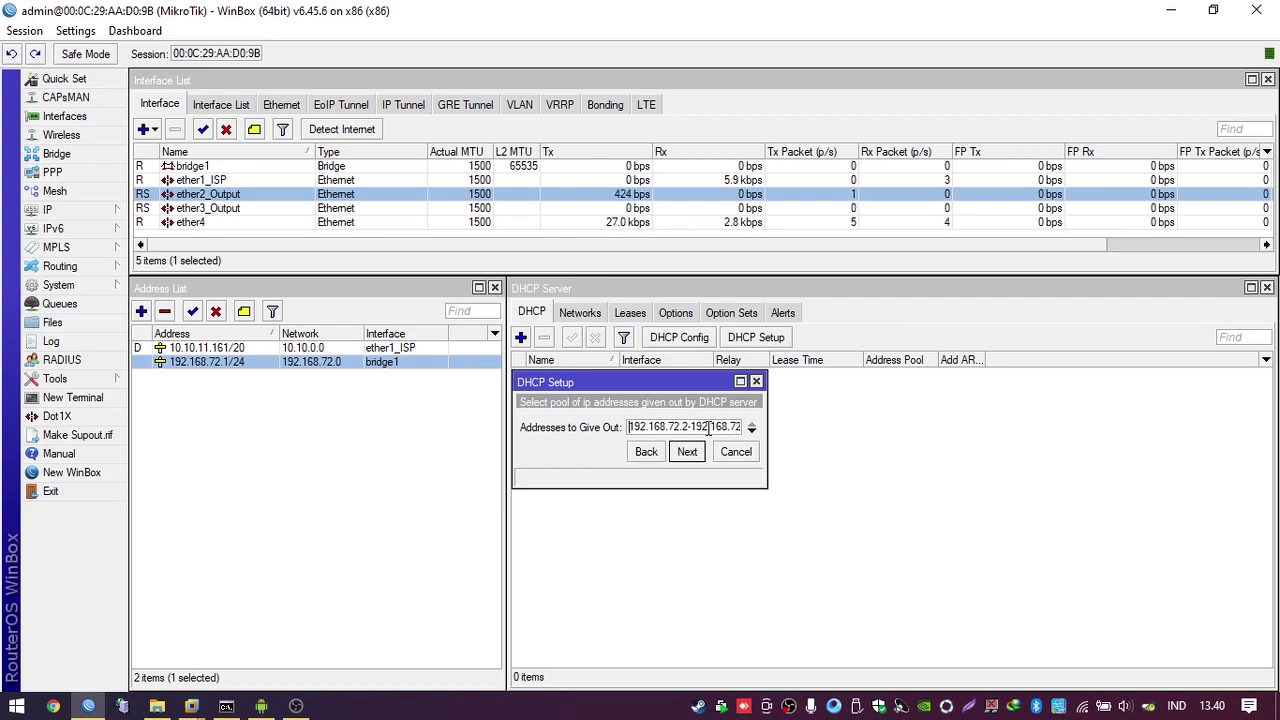
{"action": "key", "text": "End"}
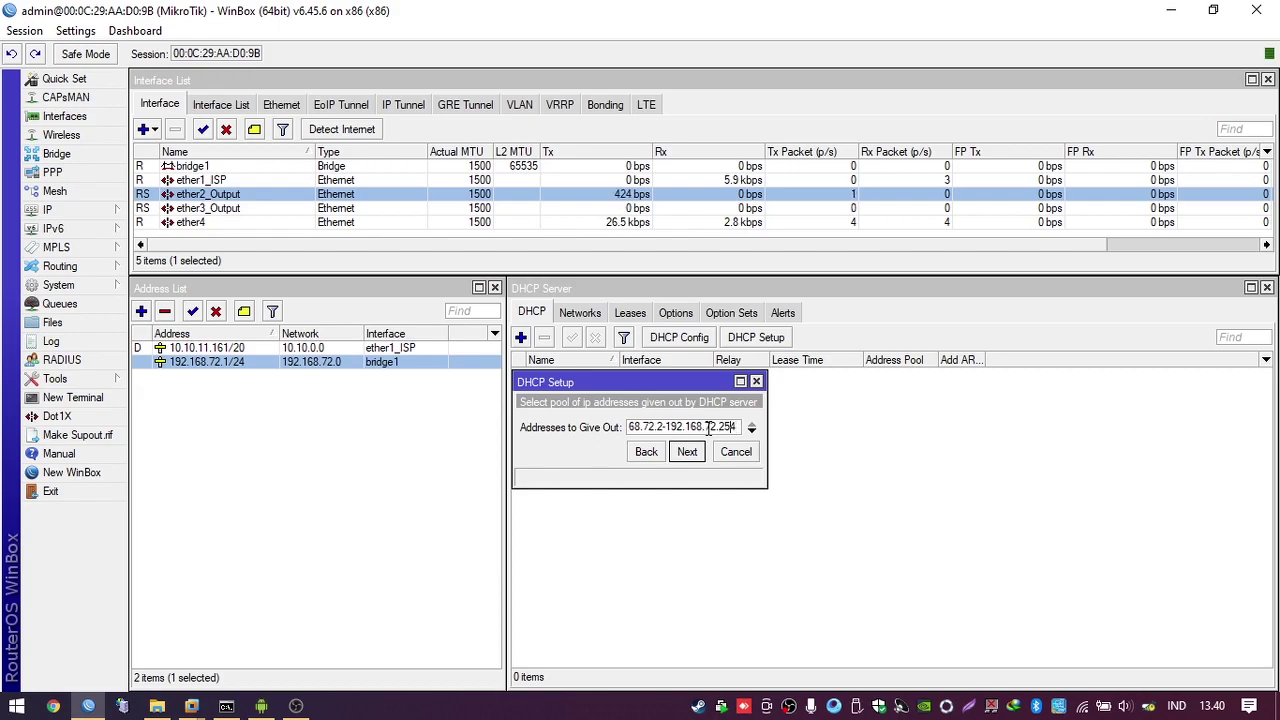
{"action": "key", "text": "Left"}
{"action": "key", "text": "Left"}
{"action": "key", "text": "Left"}
{"action": "key", "text": "Left"}
{"action": "key", "text": "Left"}
{"action": "key", "text": "Left"}
{"action": "key", "text": "Left"}
{"action": "key", "text": "Left"}
{"action": "key", "text": "Left"}
{"action": "key", "text": "Left"}
{"action": "key", "text": "Left"}
{"action": "key", "text": "Left"}
{"action": "key", "text": "Left"}
{"action": "key", "text": "Left"}
{"action": "key", "text": "Left"}
{"action": "key", "text": "Left"}
{"action": "key", "text": "Left"}
{"action": "key", "text": "Left"}
{"action": "key", "text": "Left"}
{"action": "key", "text": "Left"}
{"action": "key", "text": "End"}
{"action": "key", "text": "Home"}
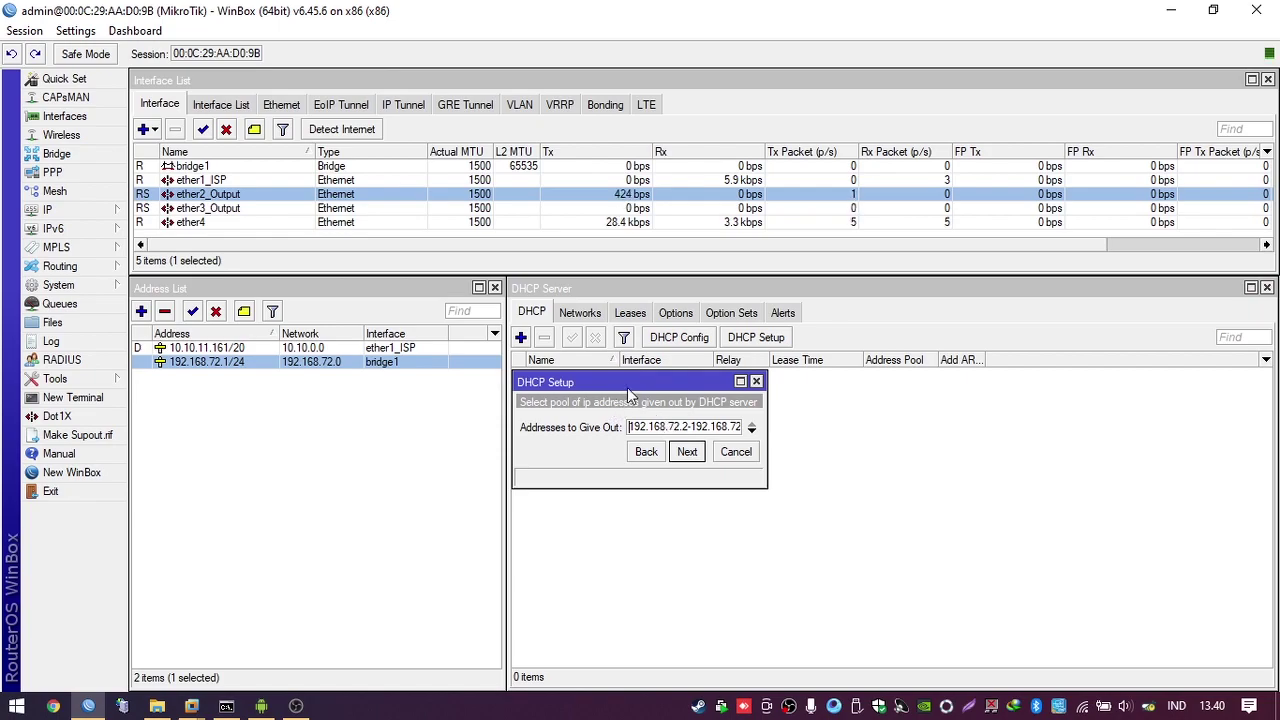
Accept 192.168.72.2-192.168.72.254 as the pool of addresses the DHCP server gives out
{"action": "left_click_drag", "start_coordinate": [633, 381], "coordinate": [639, 401]}
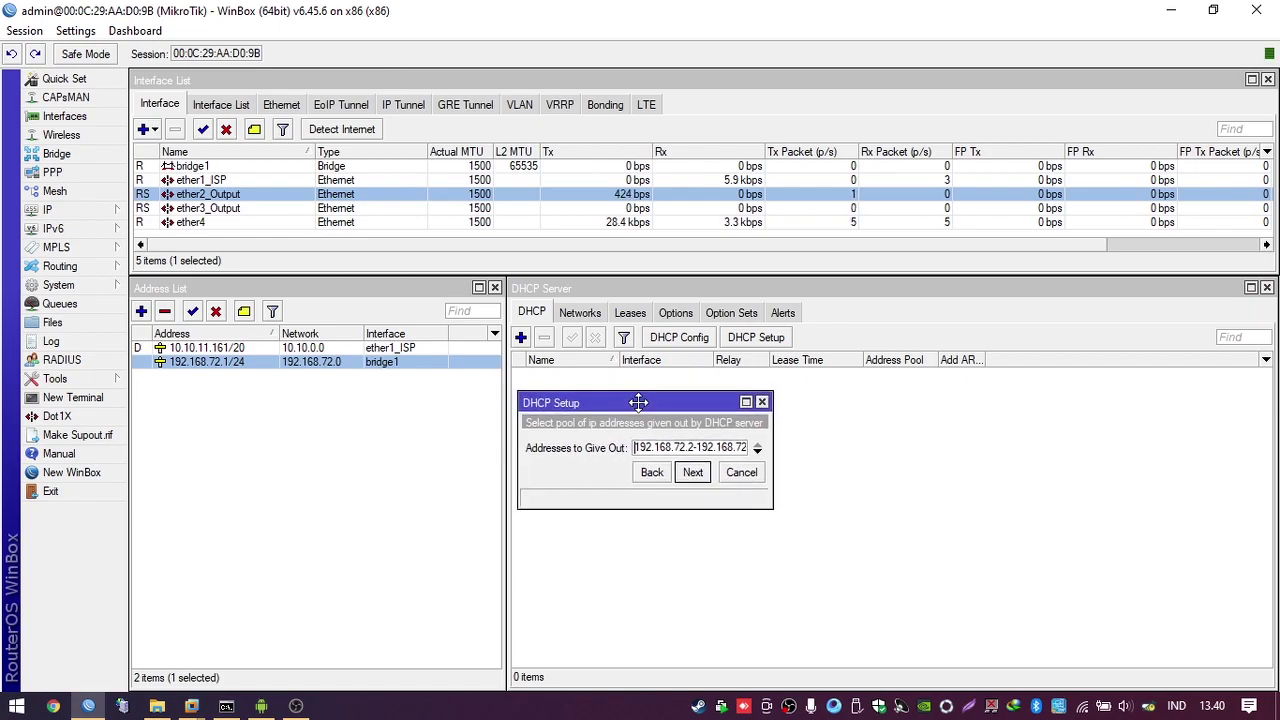
{"action": "left_click", "coordinate": [672, 447]}
{"action": "left_click_drag", "start_coordinate": [707, 403], "coordinate": [695, 367]}
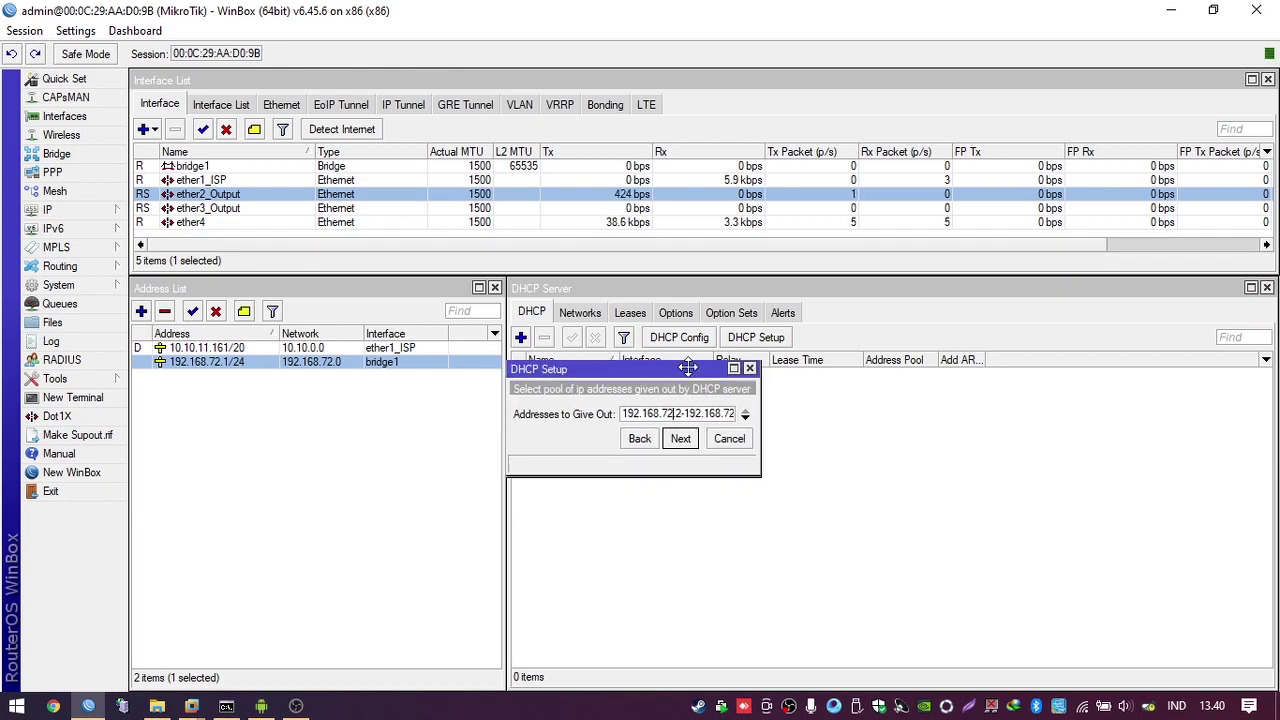
{"action": "left_click", "coordinate": [700, 411]}
{"action": "key", "text": "Home"}
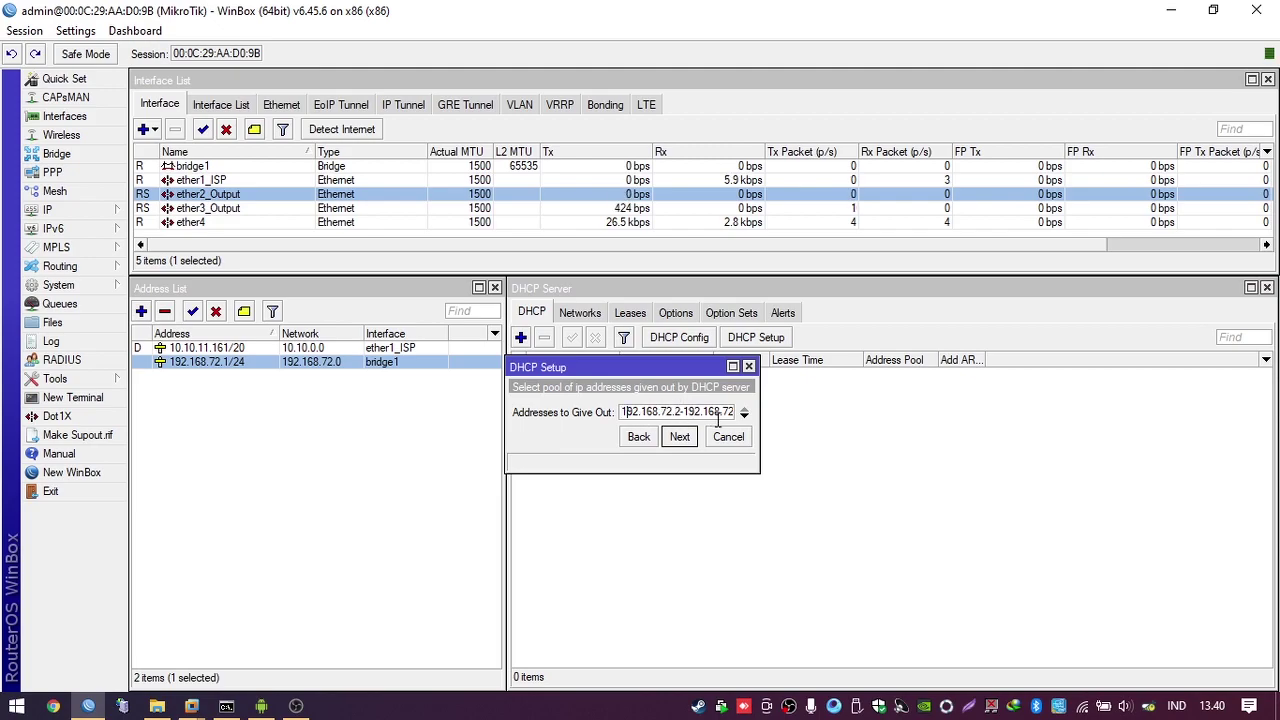
{"action": "left_click", "coordinate": [679, 445]}
{"action": "left_click", "coordinate": [679, 437]}
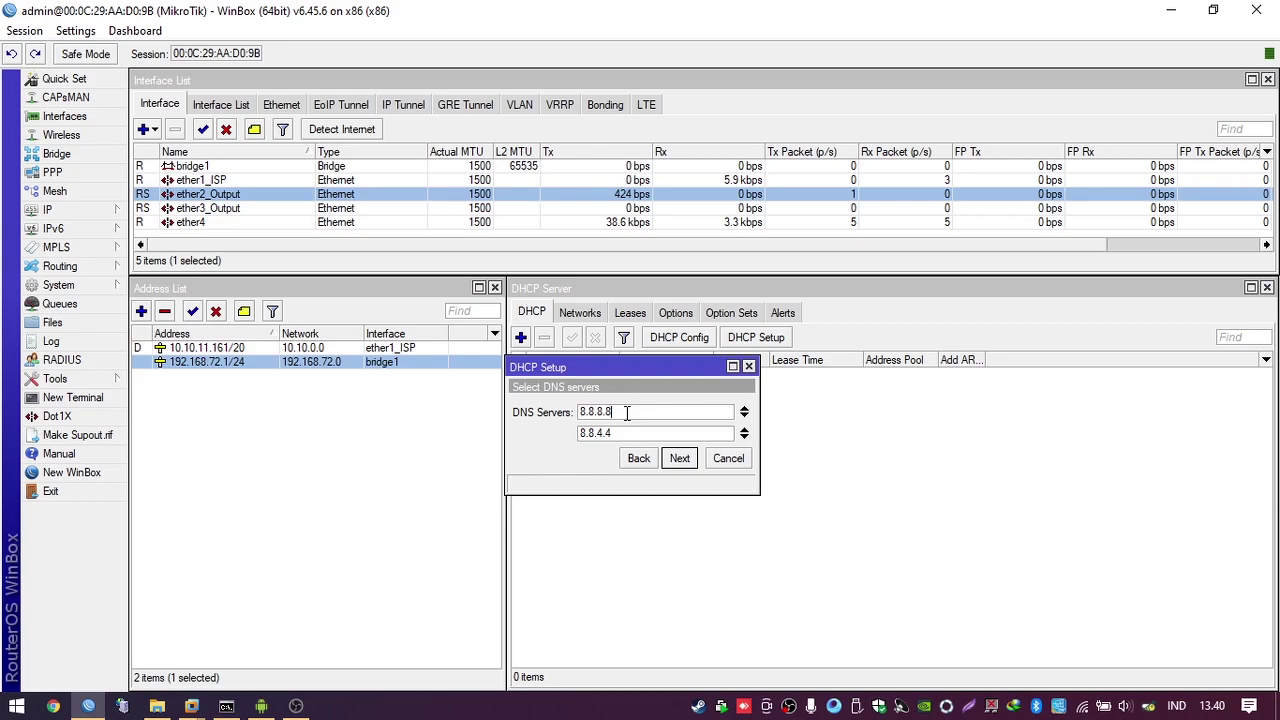
Check the Use Peer DNS option in the ether1_ISP DHCP client's settings, and close the client windows without changes
{"action": "left_click_drag", "start_coordinate": [640, 366], "coordinate": [666, 376]}
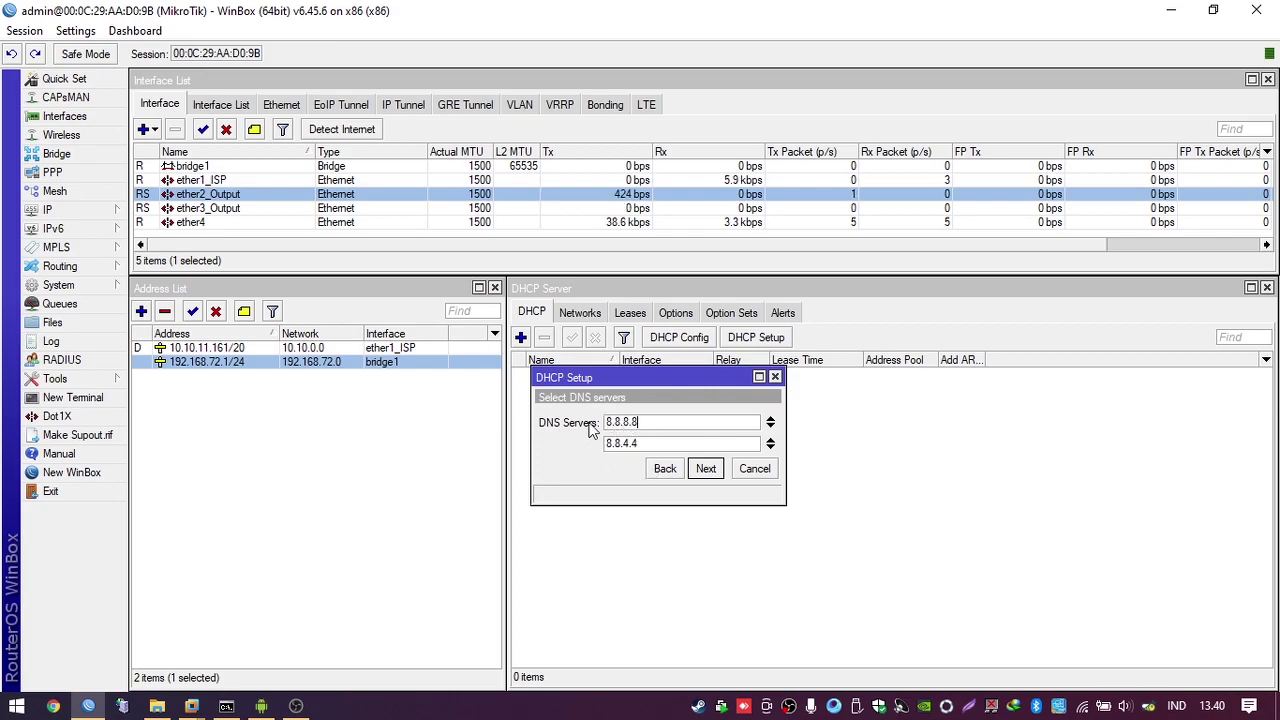
{"action": "left_click", "coordinate": [100, 212]}
{"action": "left_click", "coordinate": [190, 270]}
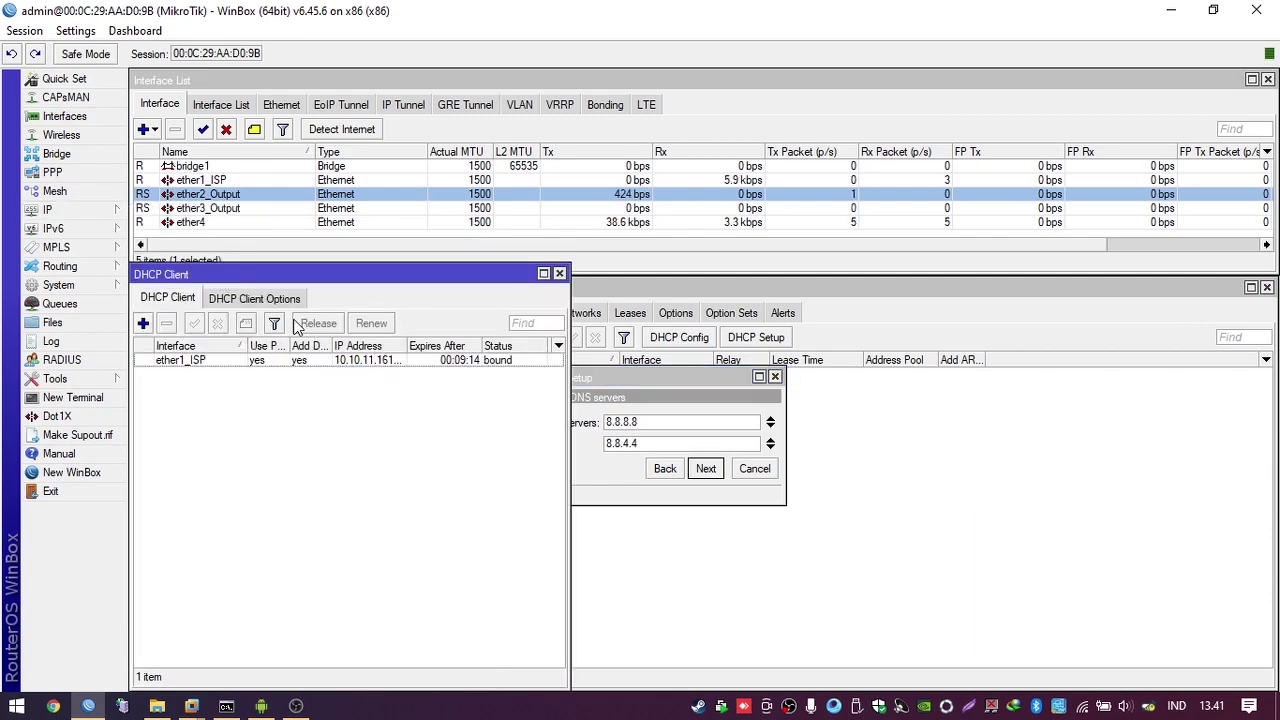
{"action": "double_click", "coordinate": [190, 360]}
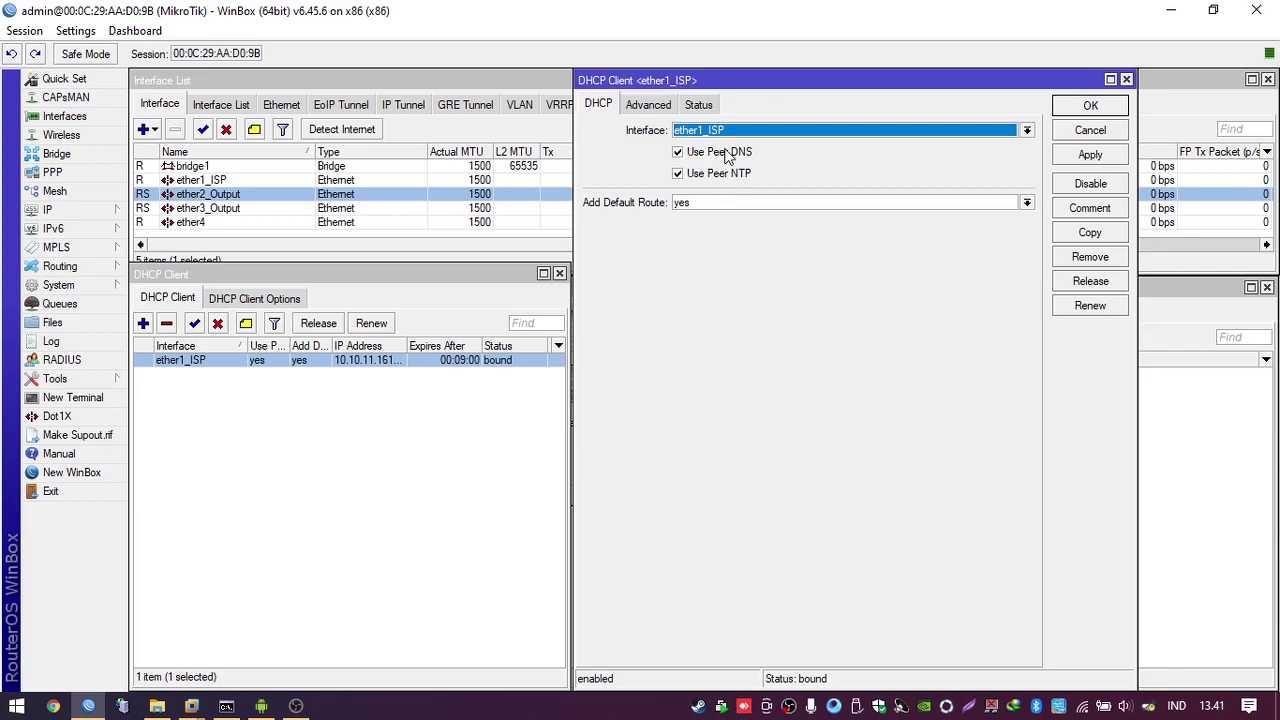
{"action": "left_click", "coordinate": [1088, 130]}
{"action": "left_click_drag", "start_coordinate": [717, 378], "coordinate": [900, 378]}
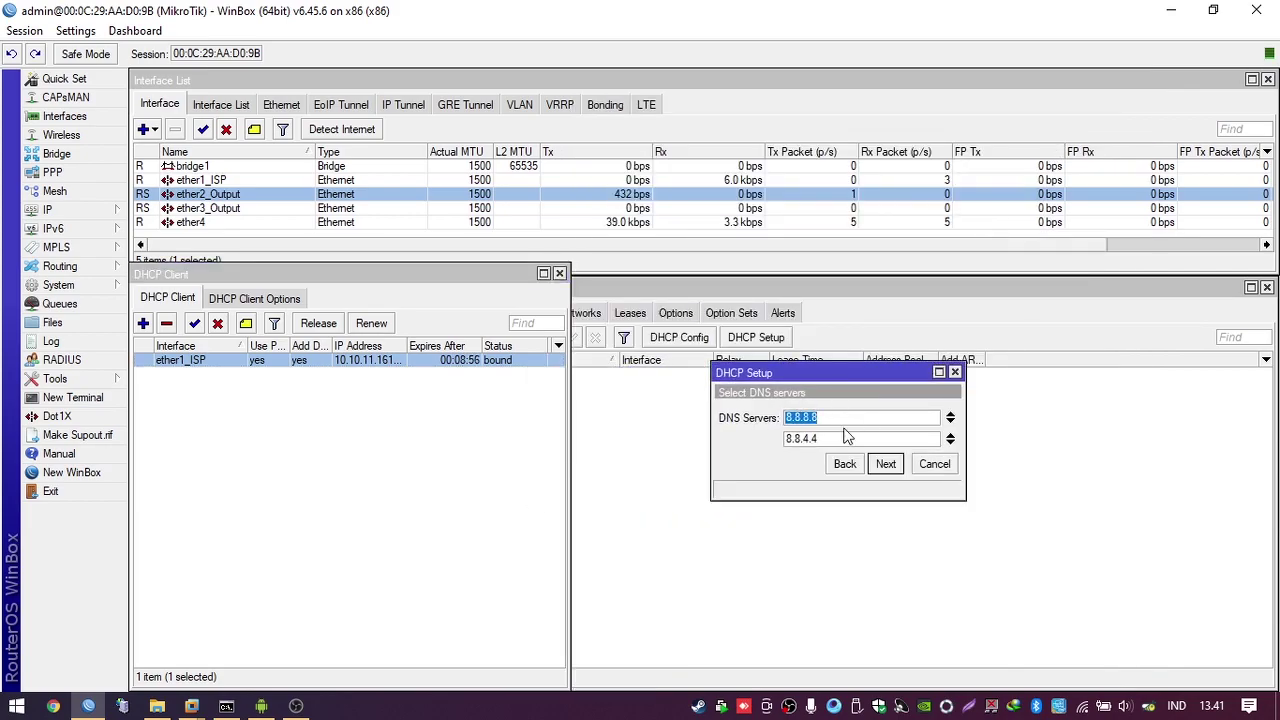
{"action": "left_click", "coordinate": [559, 273]}
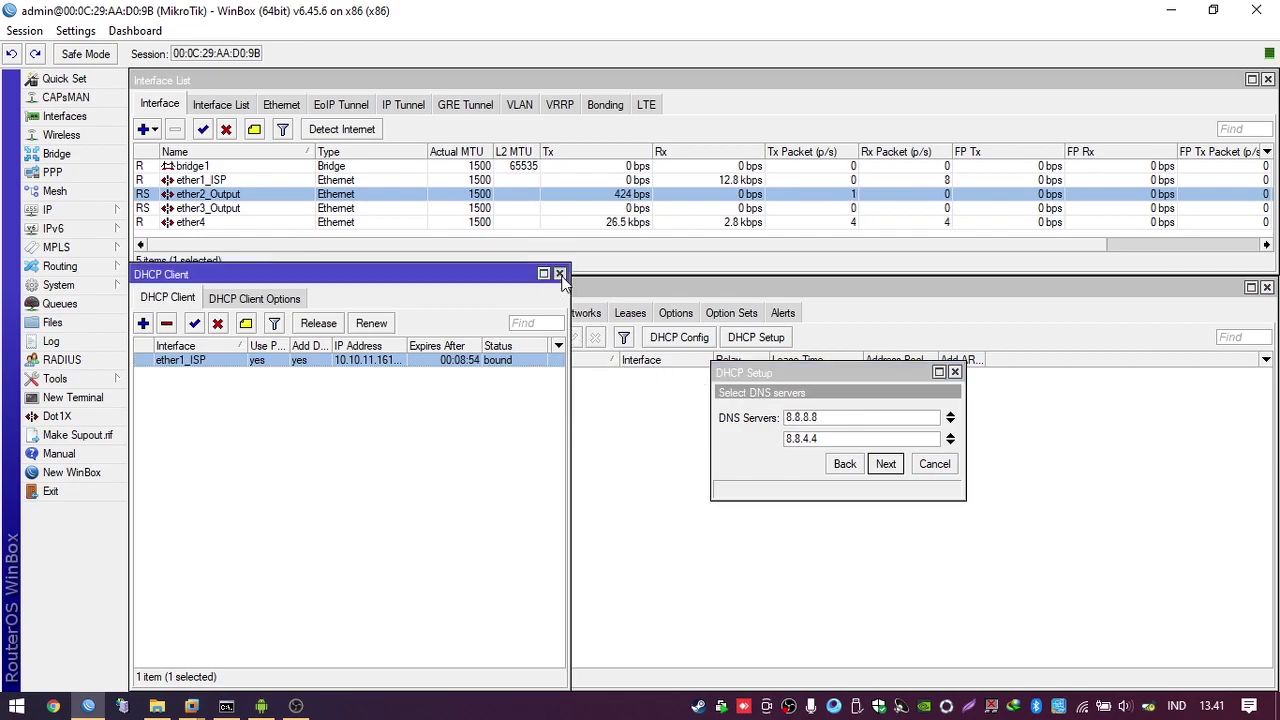
{"action": "left_click_drag", "start_coordinate": [828, 393], "coordinate": [669, 415]}
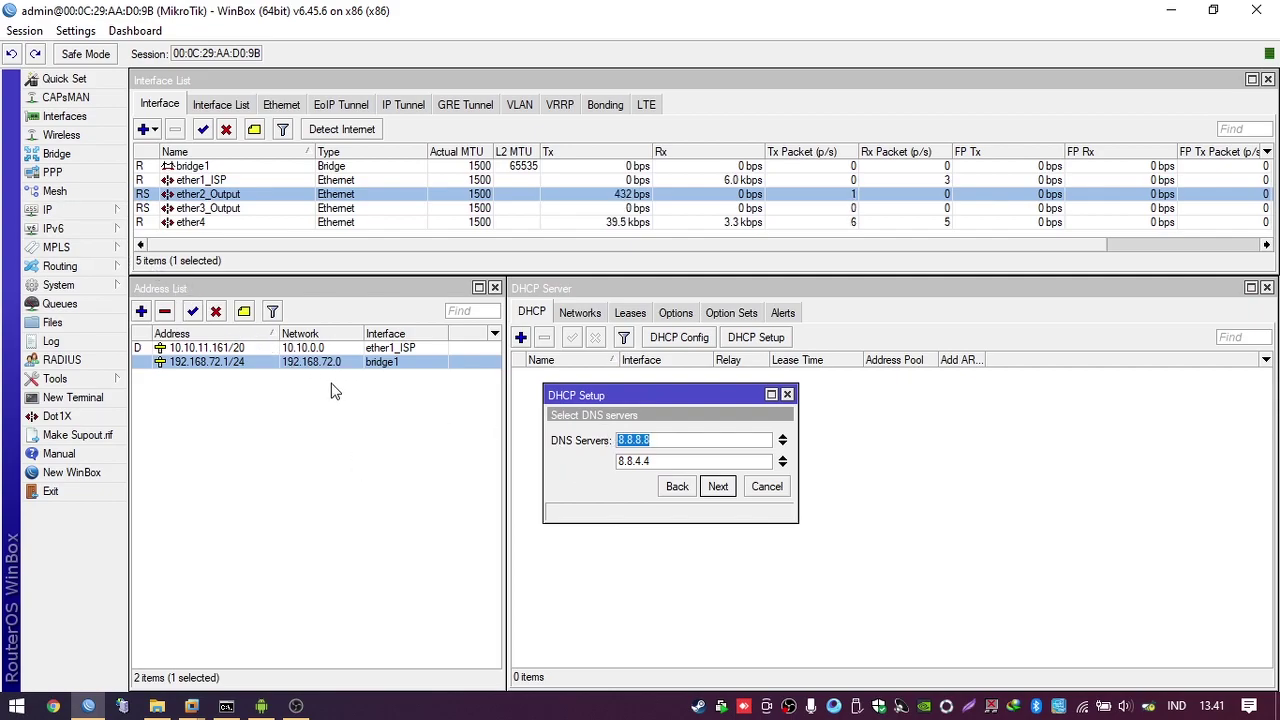
In the router's DNS settings, allow remote requests and enter 8.8.8.8 as the first server
{"action": "left_click", "coordinate": [50, 209]}
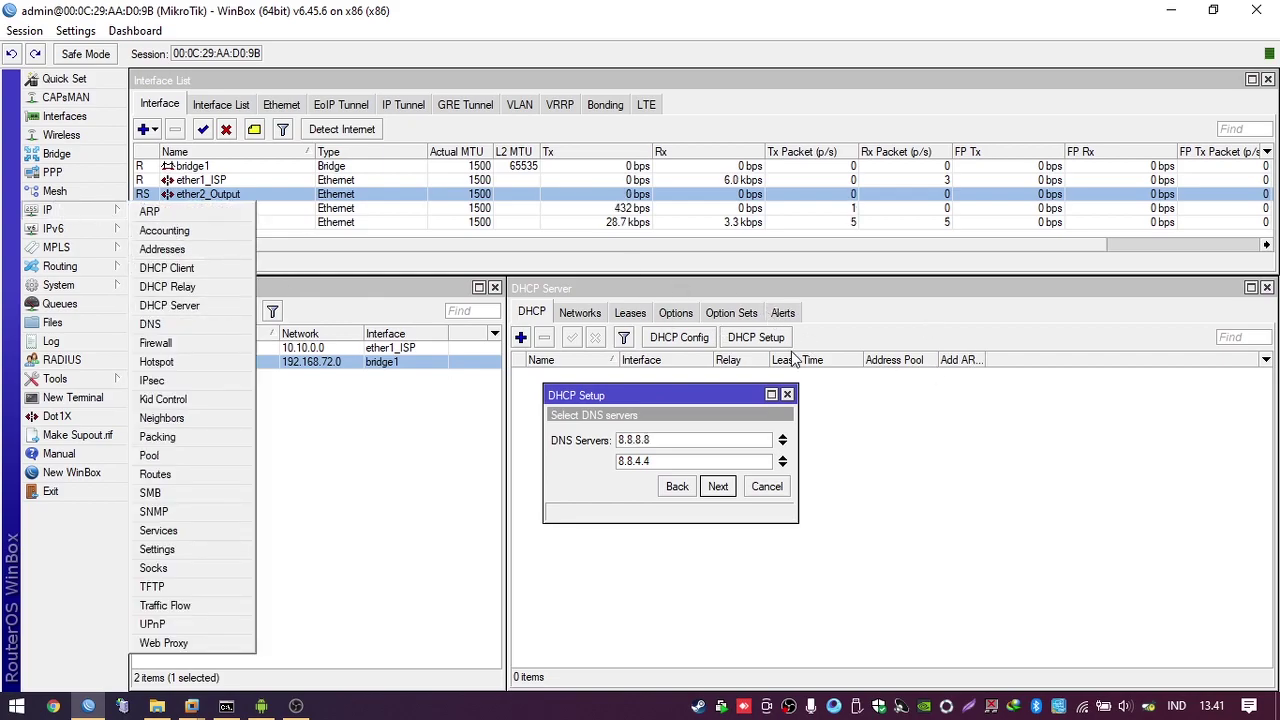
{"action": "left_click", "coordinate": [150, 324]}
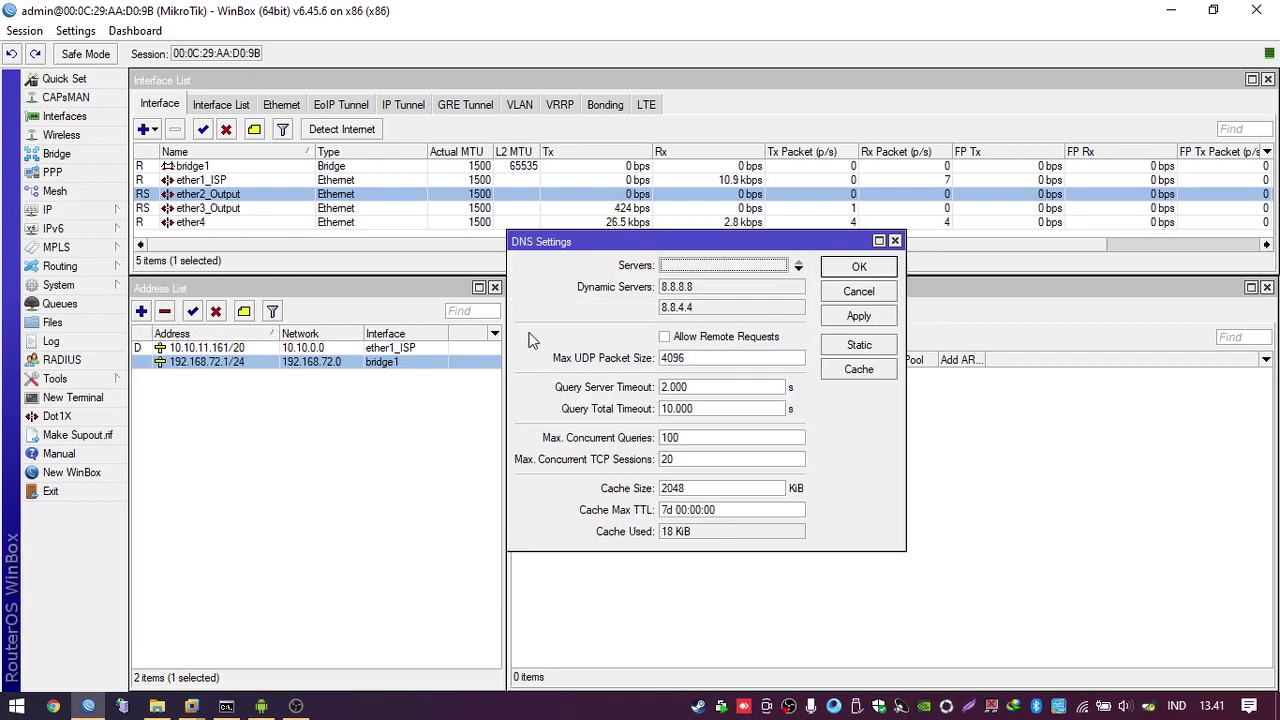
{"action": "left_click_drag", "start_coordinate": [667, 253], "coordinate": [260, 150]}
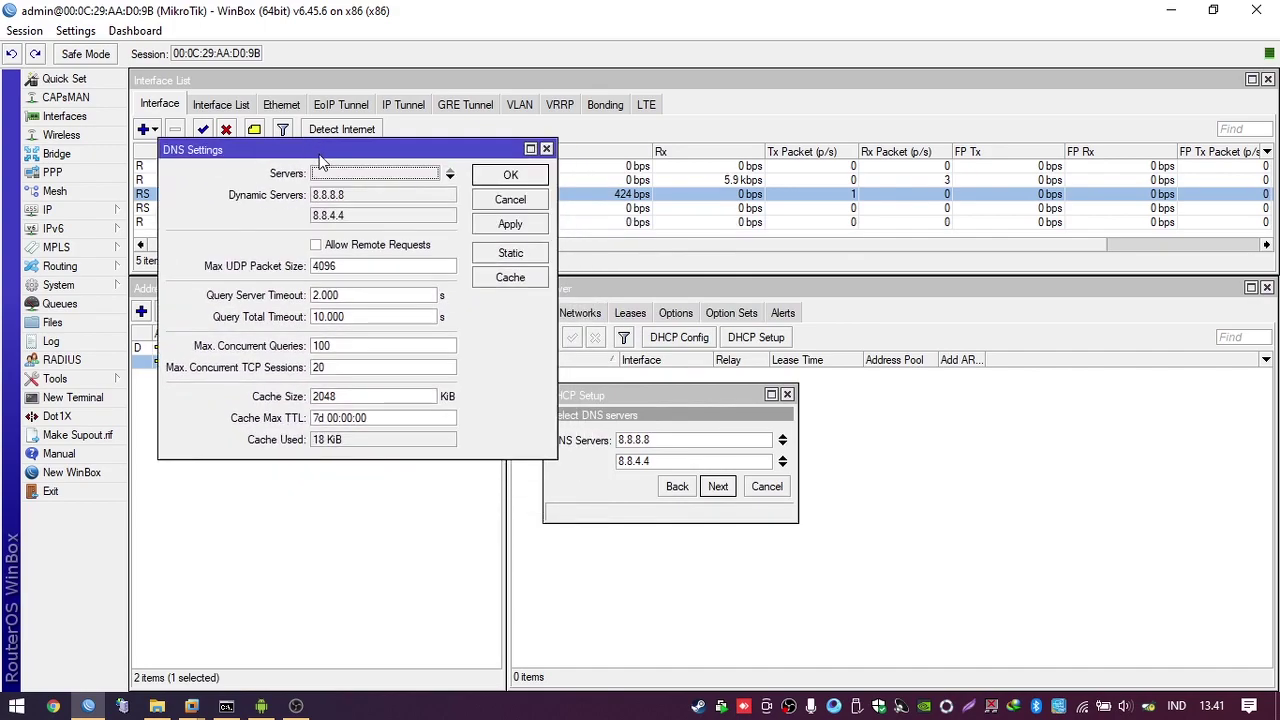
{"action": "left_click", "coordinate": [316, 245]}
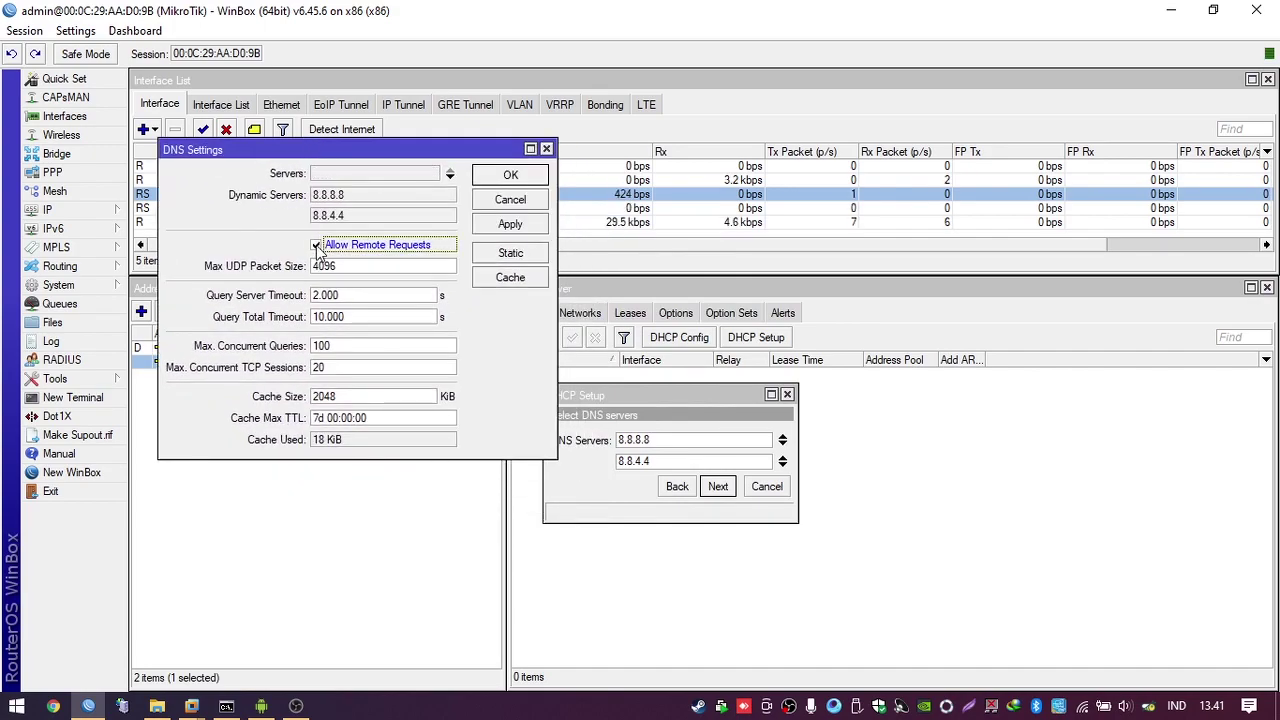
{"action": "left_click", "coordinate": [333, 172]}
{"action": "type", "text": "8.8.8.8"}
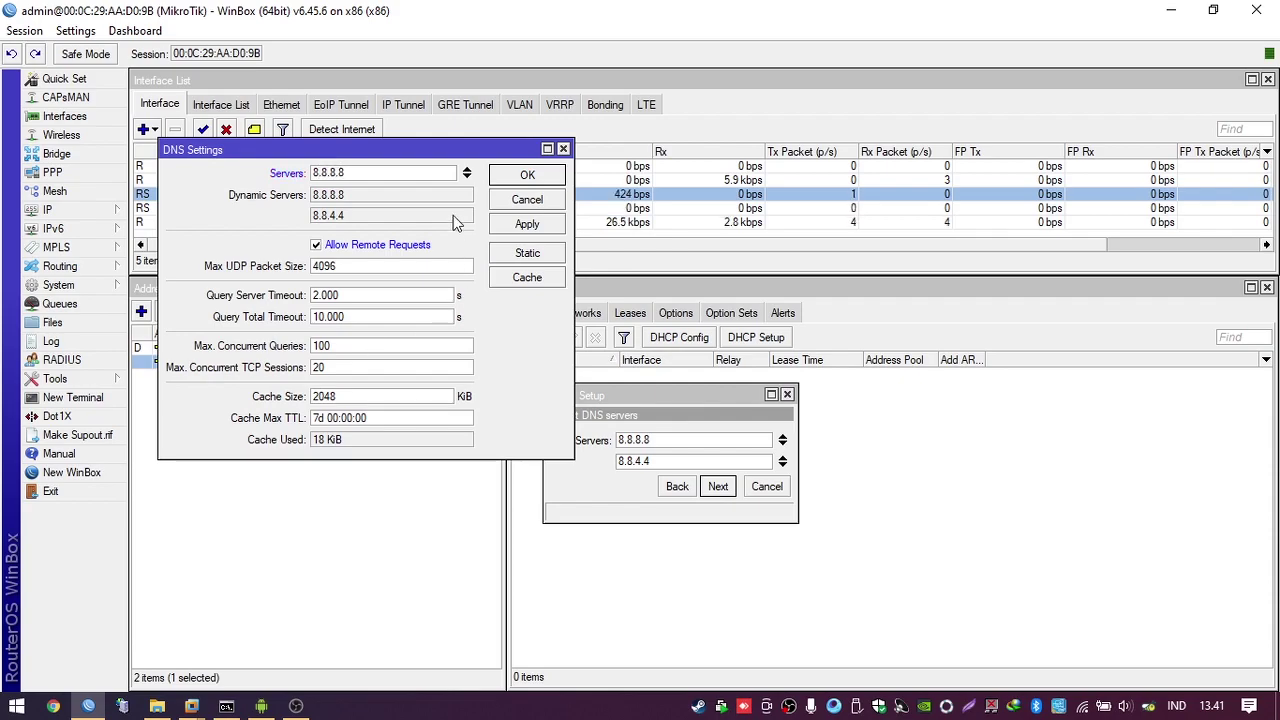
Add 8.8.4.4 as the second DNS server and save the DNS settings
{"action": "left_click", "coordinate": [466, 176]}
{"action": "type", "text": "8.8.8"}
{"action": "key", "text": "BackSpace"}
{"action": "type", "text": "4"}
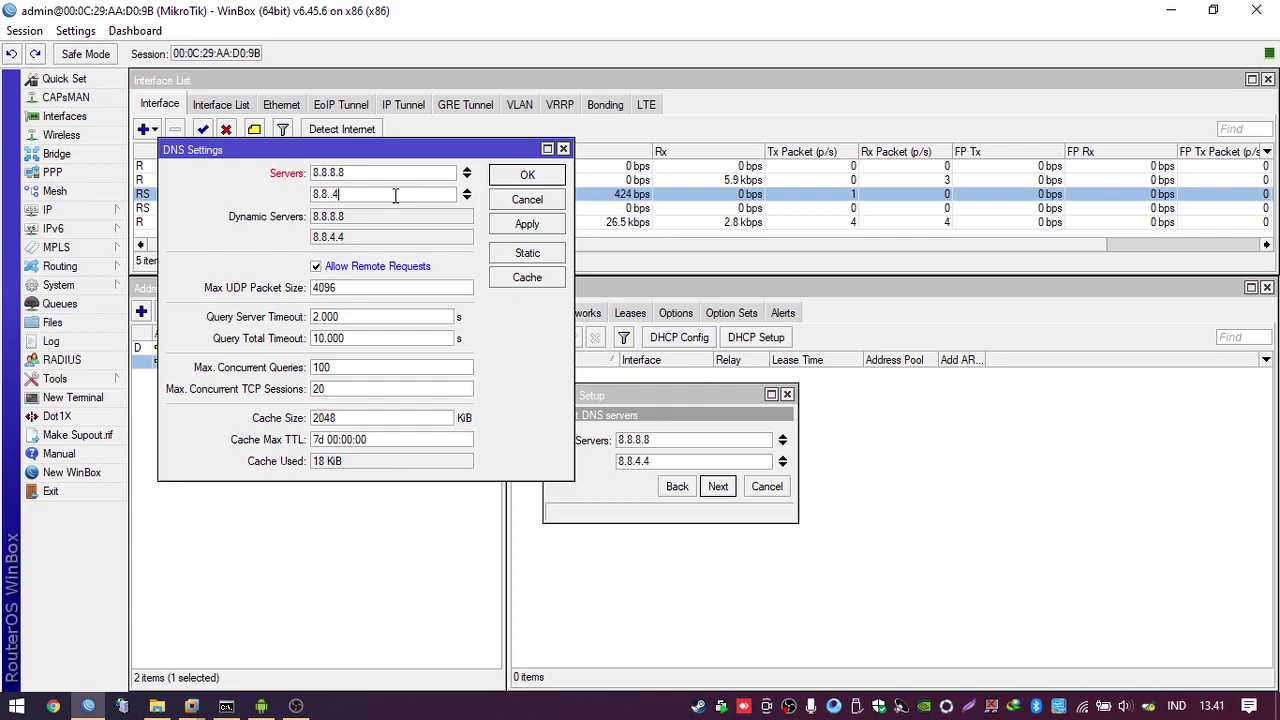
{"action": "key", "text": "BackSpace"}
{"action": "type", "text": "4.4"}
{"action": "left_click", "coordinate": [527, 225]}
{"action": "left_click", "coordinate": [527, 175]}
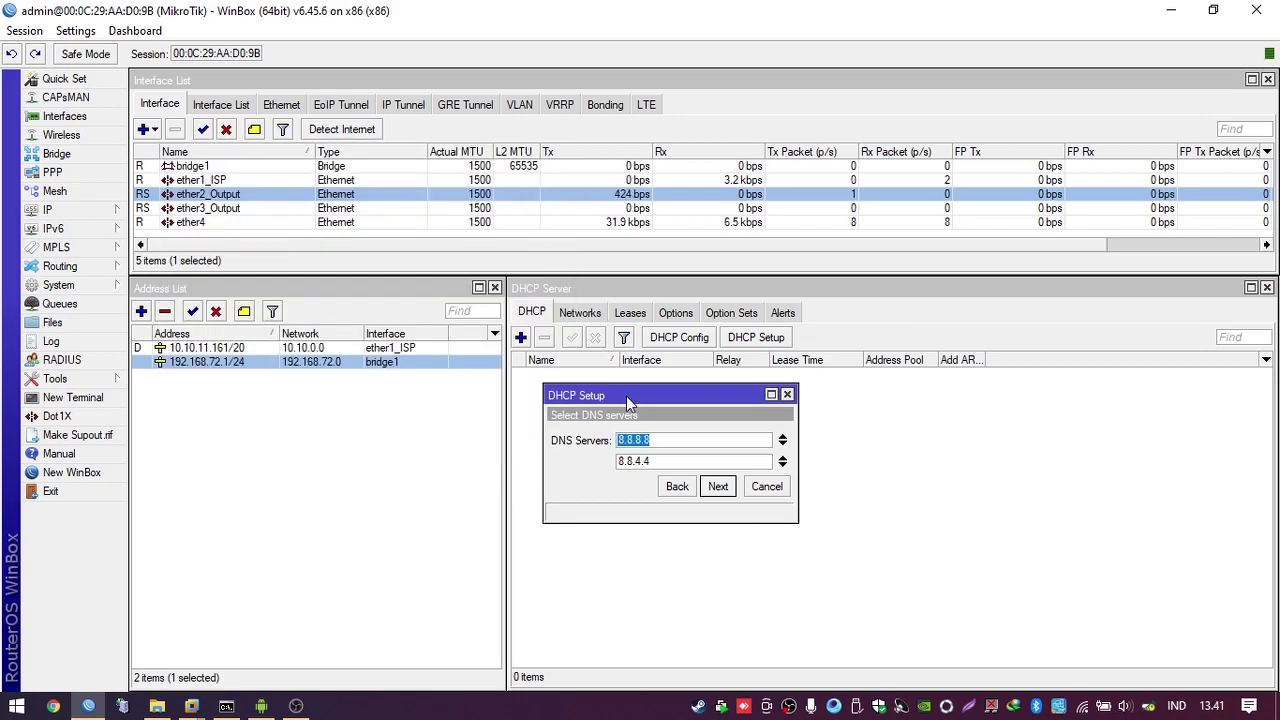
Accept DNS servers 8.8.8.8 and 8.8.4.4 and a lease time of 00:10:00 to complete the DHCP Setup wizard
{"action": "left_click", "coordinate": [716, 486]}
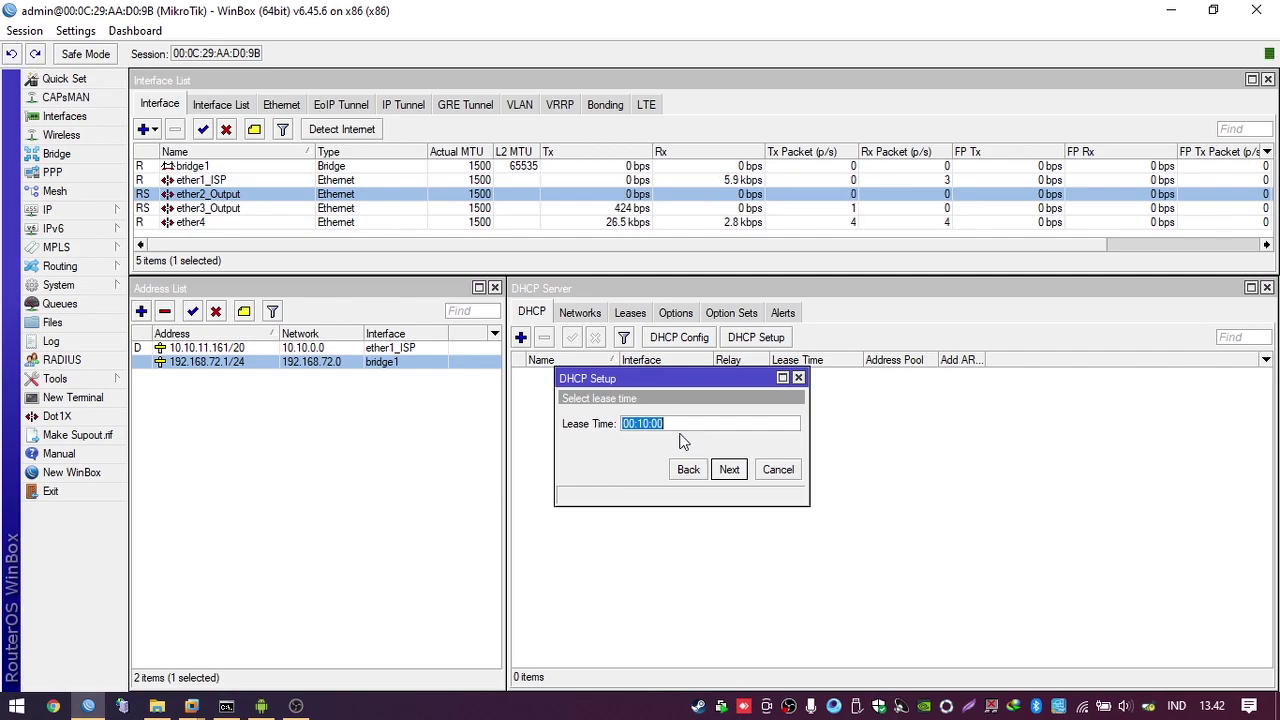
{"action": "left_click", "coordinate": [658, 427]}
{"action": "left_click_drag", "start_coordinate": [668, 380], "coordinate": [649, 407]}
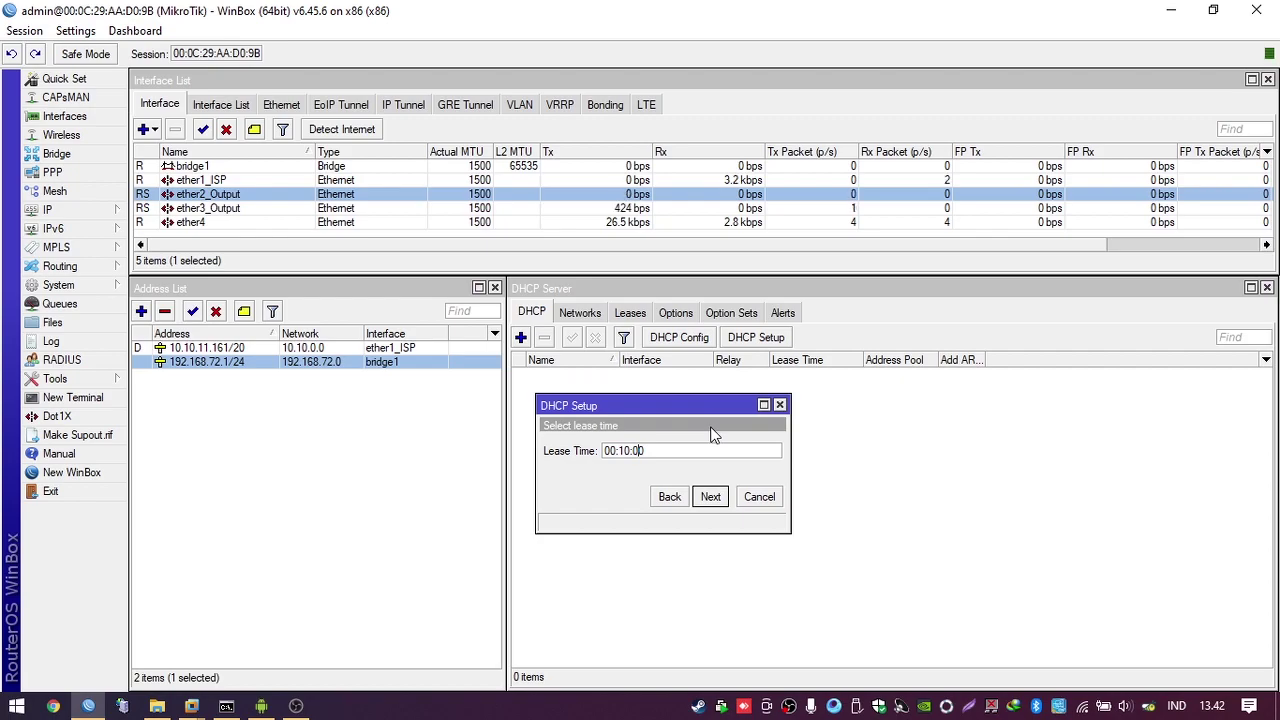
{"action": "mouse_move", "coordinate": [657, 412]}
{"action": "left_mouse_down"}
{"action": "mouse_move", "coordinate": [705, 412]}
{"action": "mouse_move", "coordinate": [664, 413]}
{"action": "left_mouse_up"}
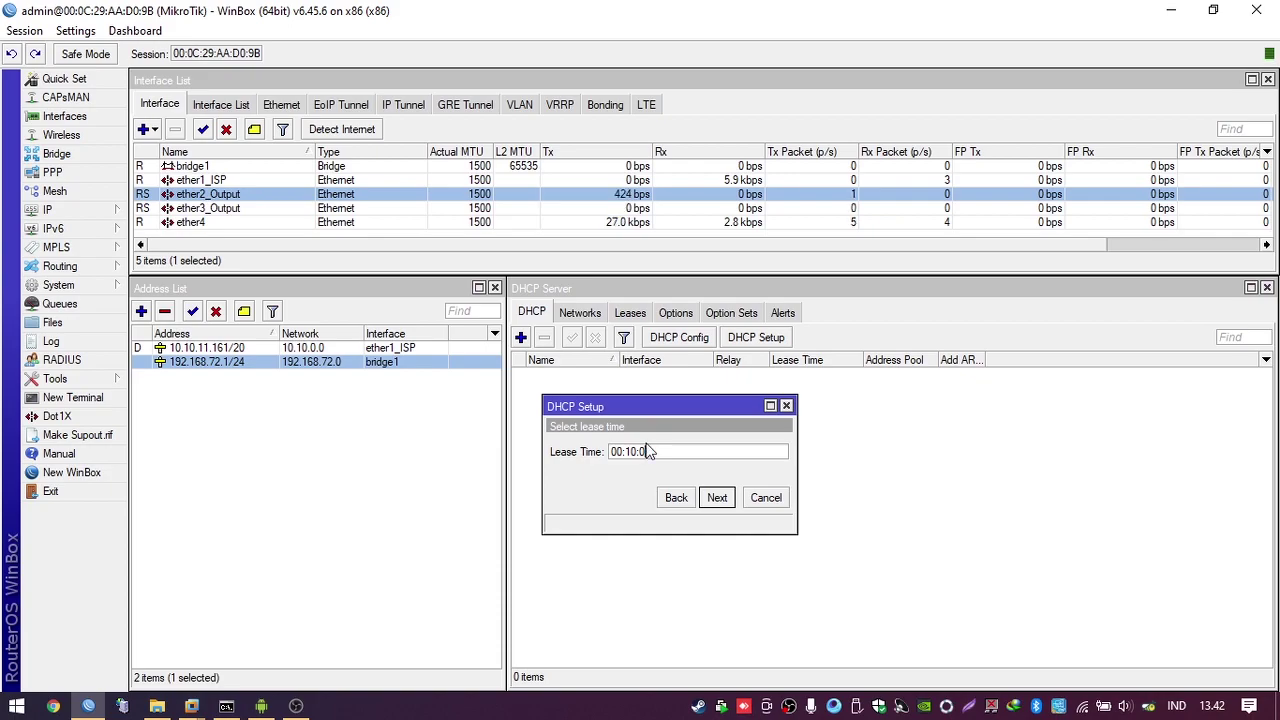
{"action": "left_click", "coordinate": [717, 498]}
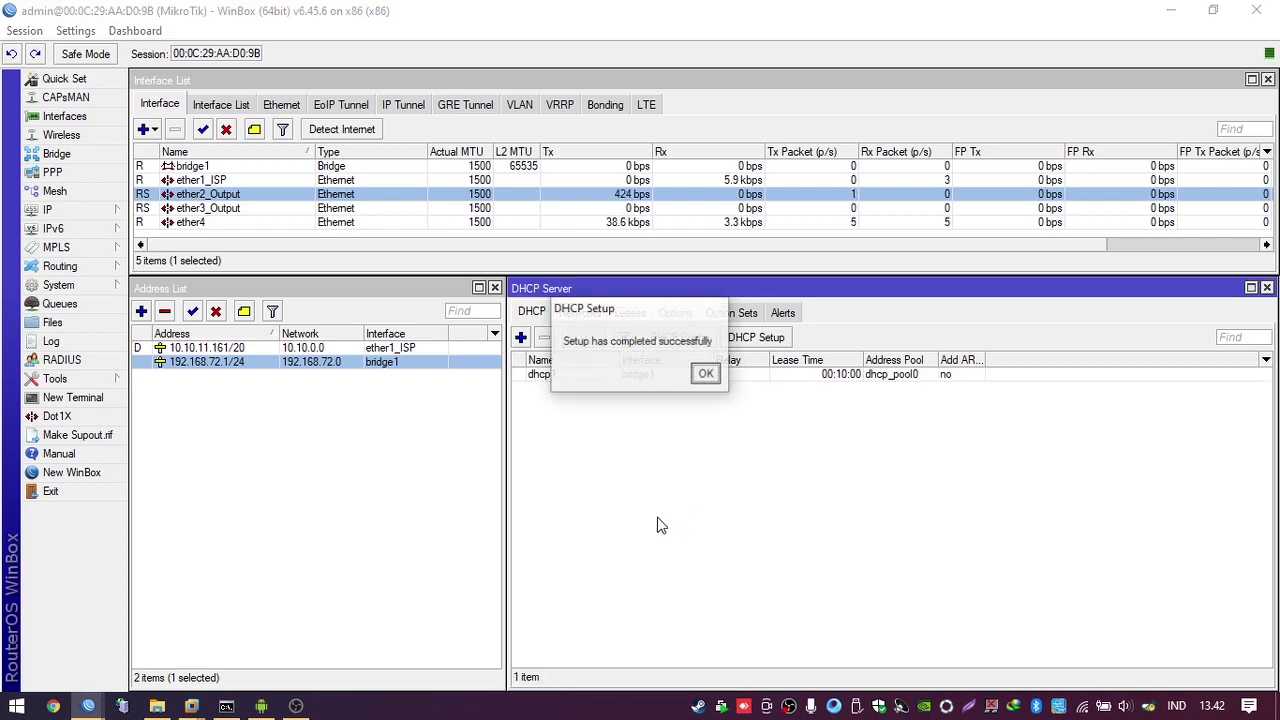
{"action": "left_click", "coordinate": [706, 371]}
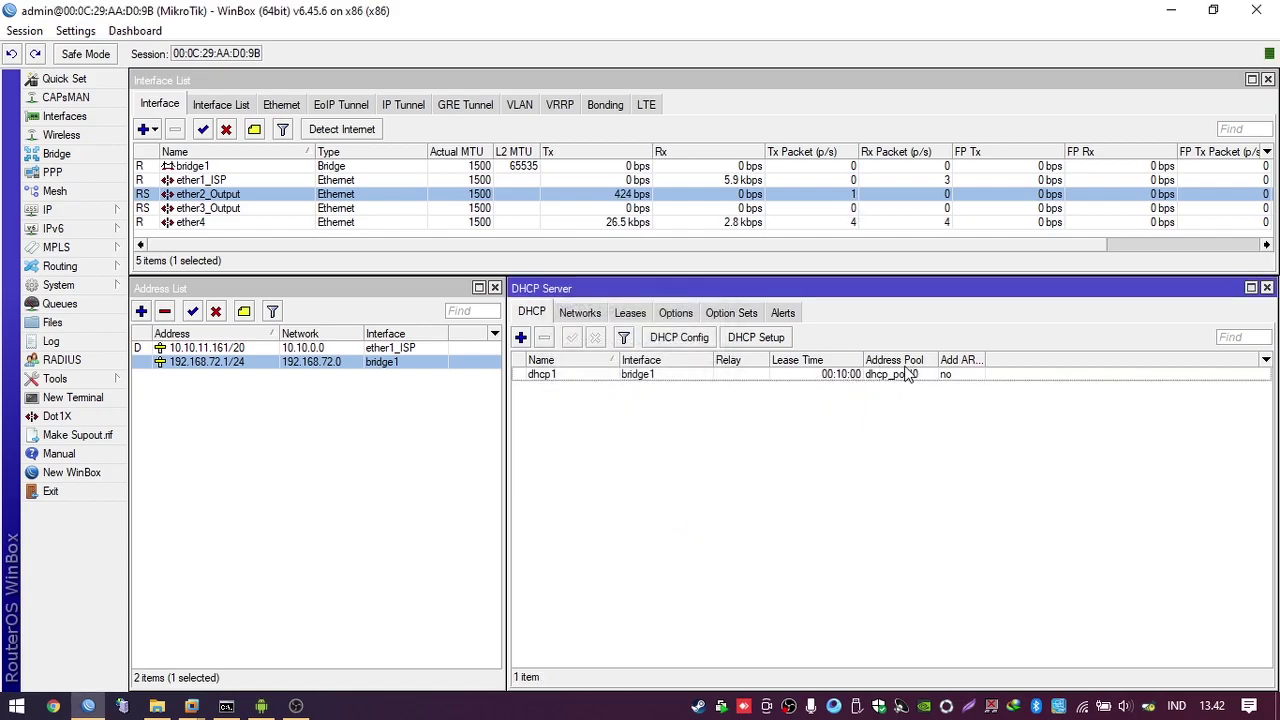
Examine the new bridge1 DHCP server's settings, including the Add ARP For Leases option, and close them without saving
{"action": "left_click", "coordinate": [897, 376]}
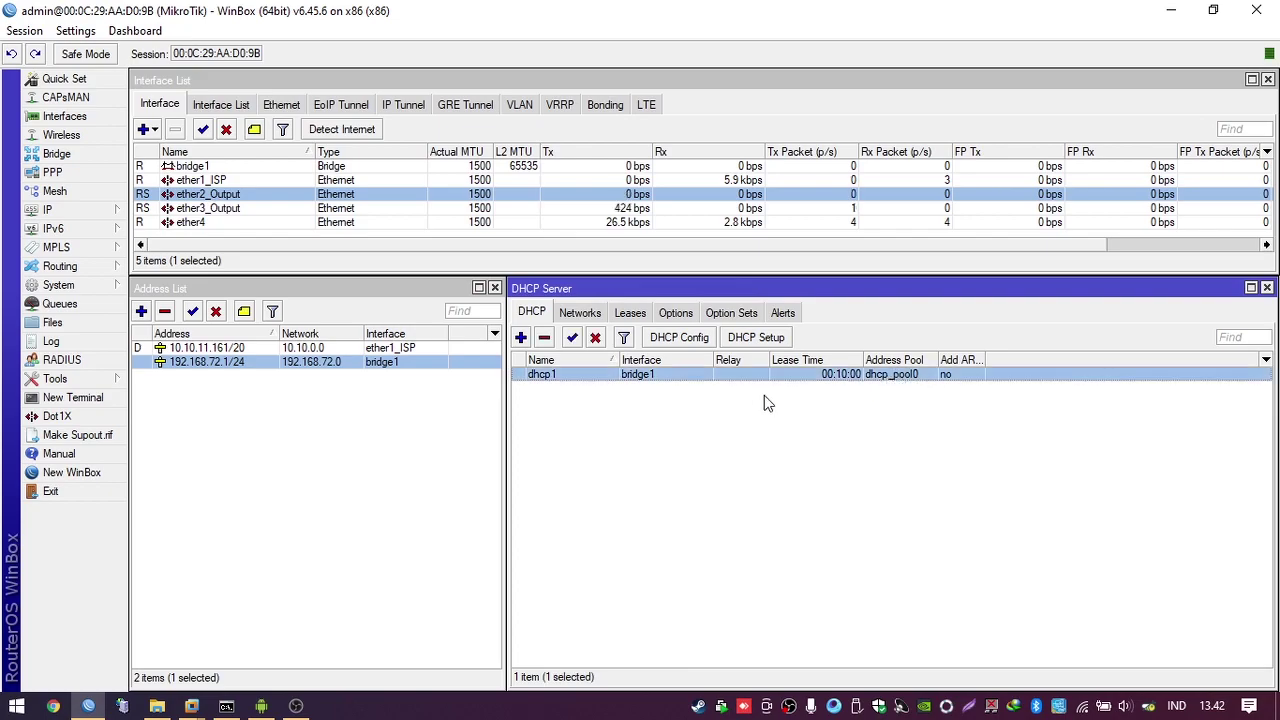
{"action": "left_click", "coordinate": [870, 394]}
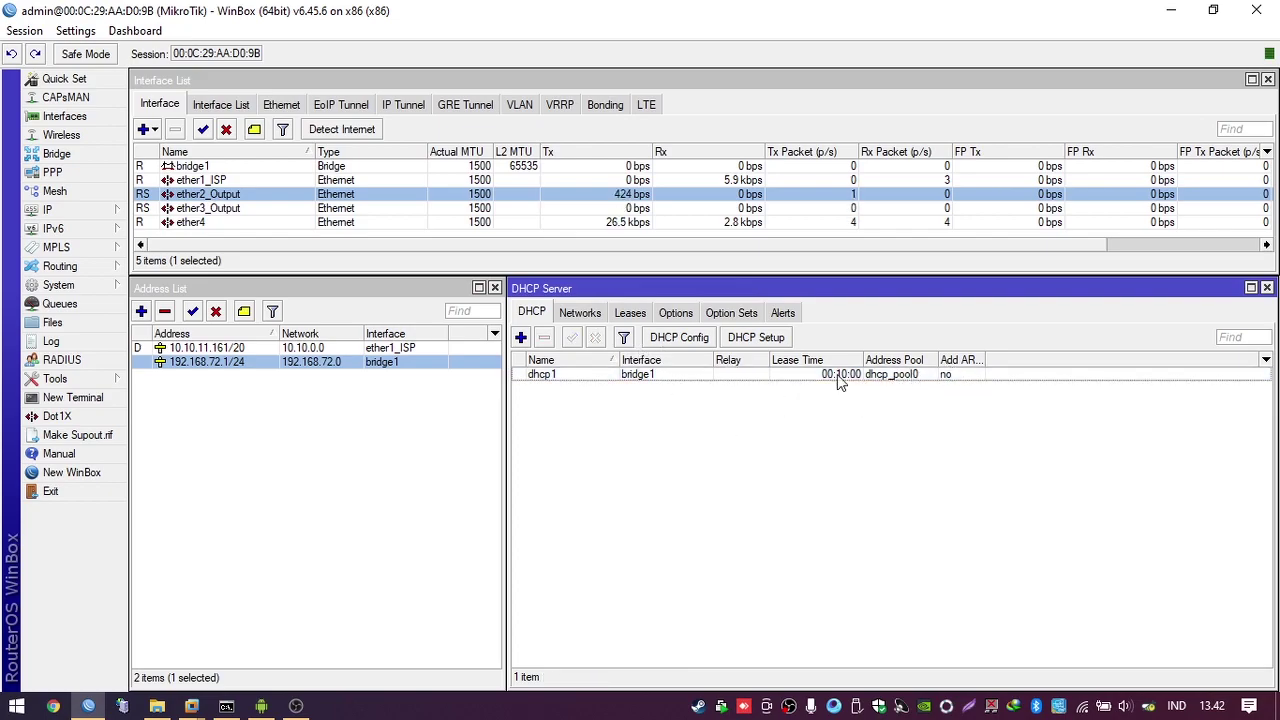
{"action": "double_click", "coordinate": [941, 376]}
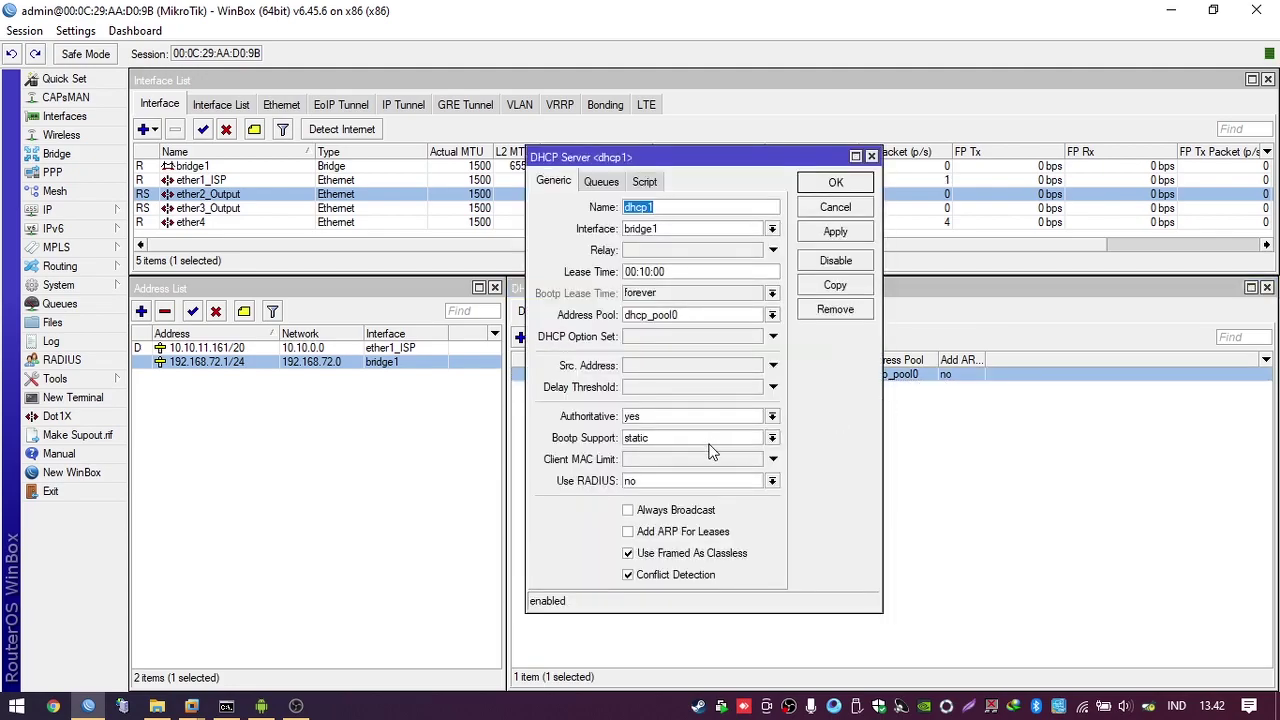
{"action": "left_click", "coordinate": [630, 536]}
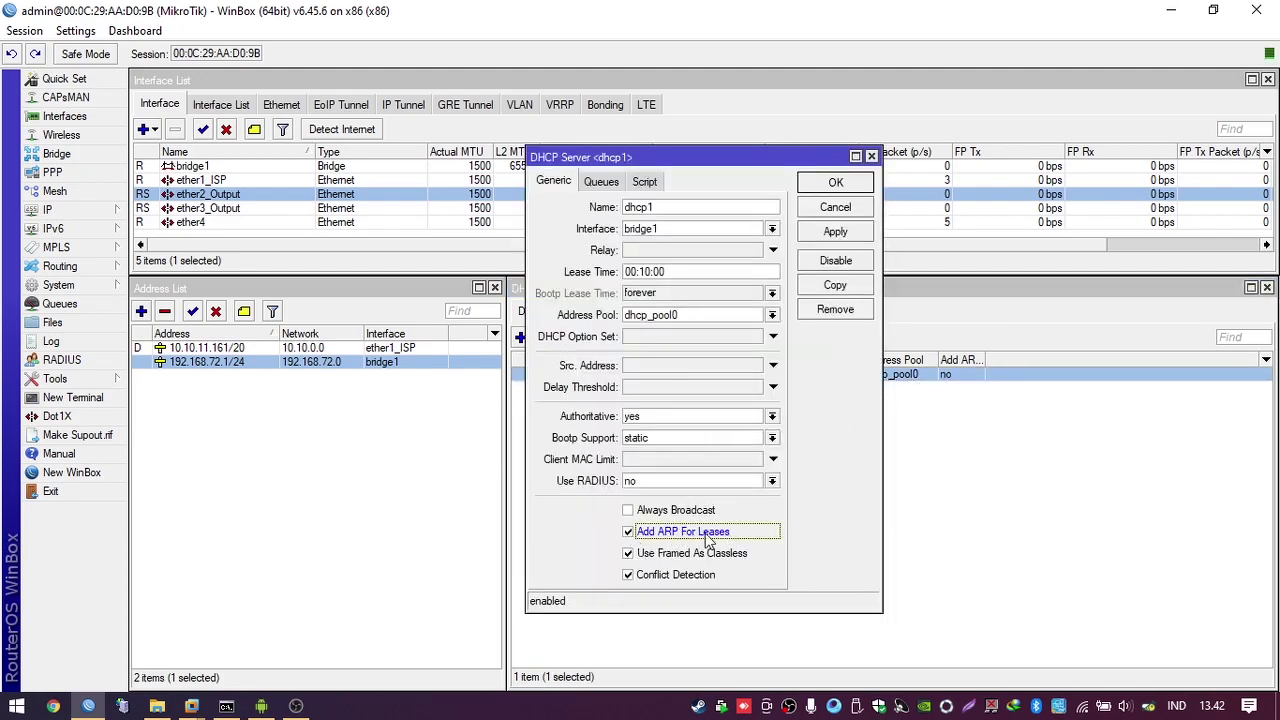
{"action": "left_click", "coordinate": [835, 208]}
{"action": "double_click", "coordinate": [734, 375]}
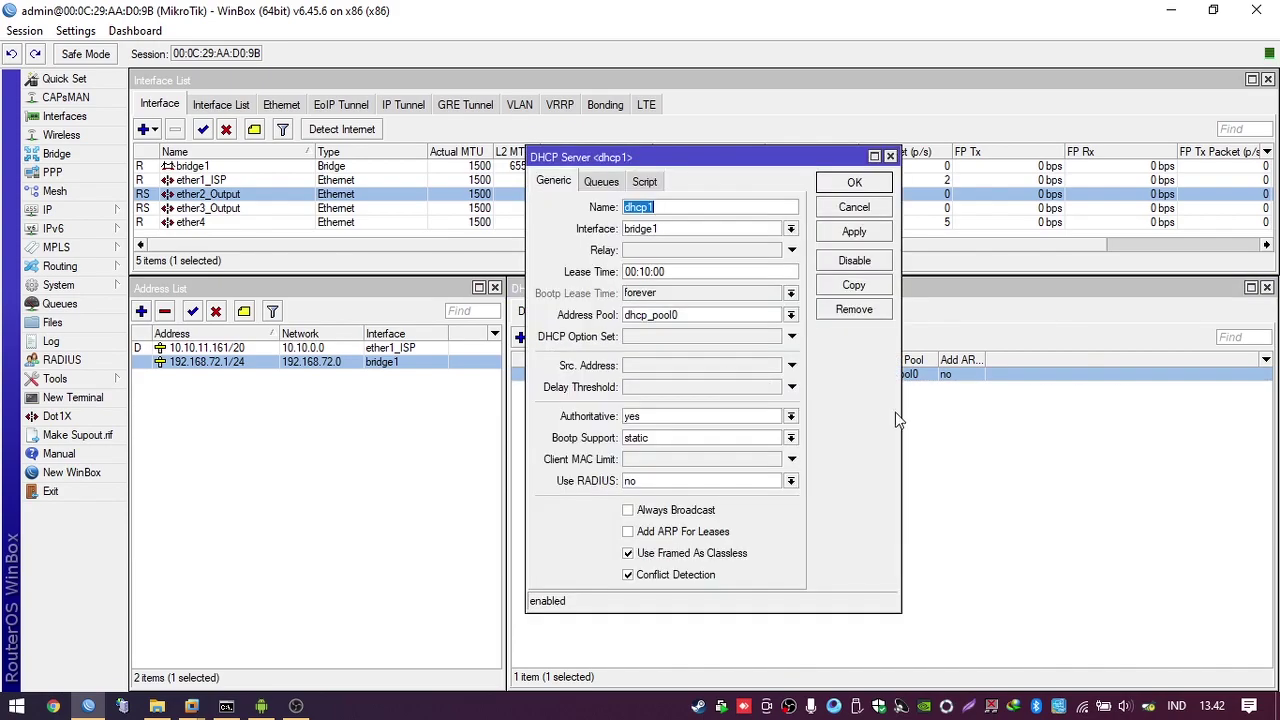
{"action": "left_click", "coordinate": [866, 214]}
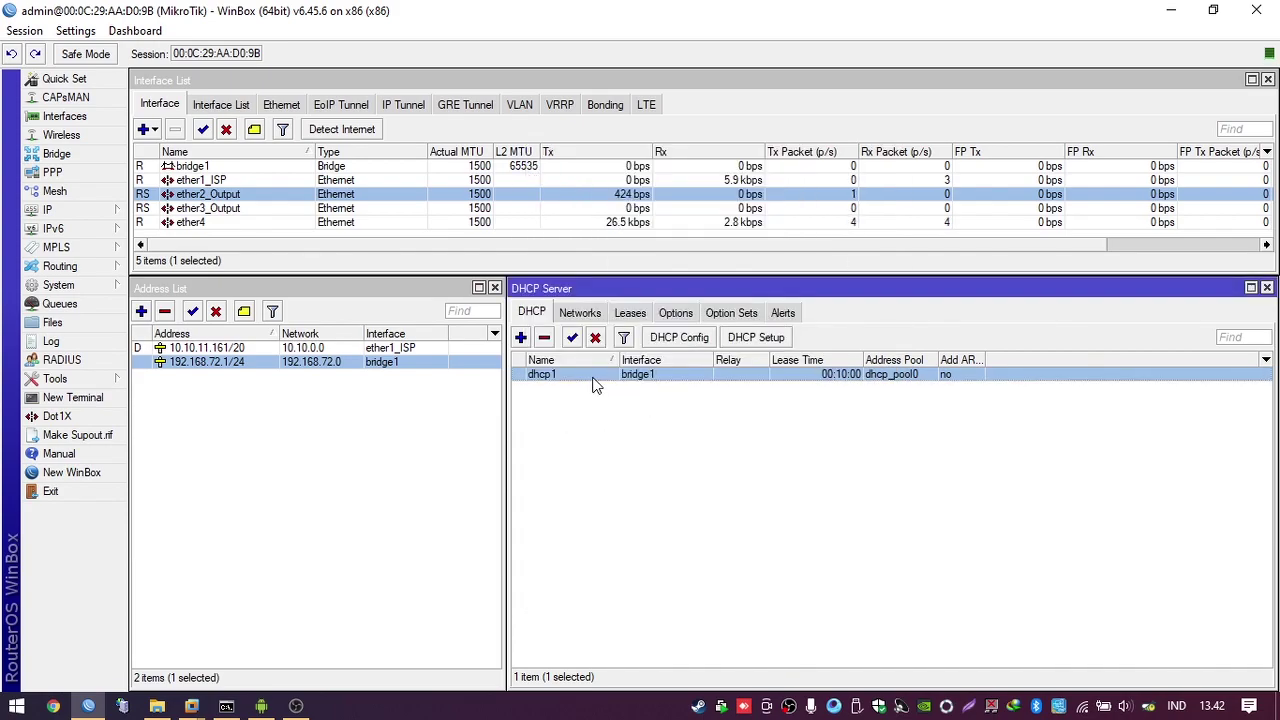
Open the bridge1 DHCP server's settings and enable Add ARP For Leases
{"action": "double_click", "coordinate": [590, 377]}
{"action": "left_click", "coordinate": [630, 533]}
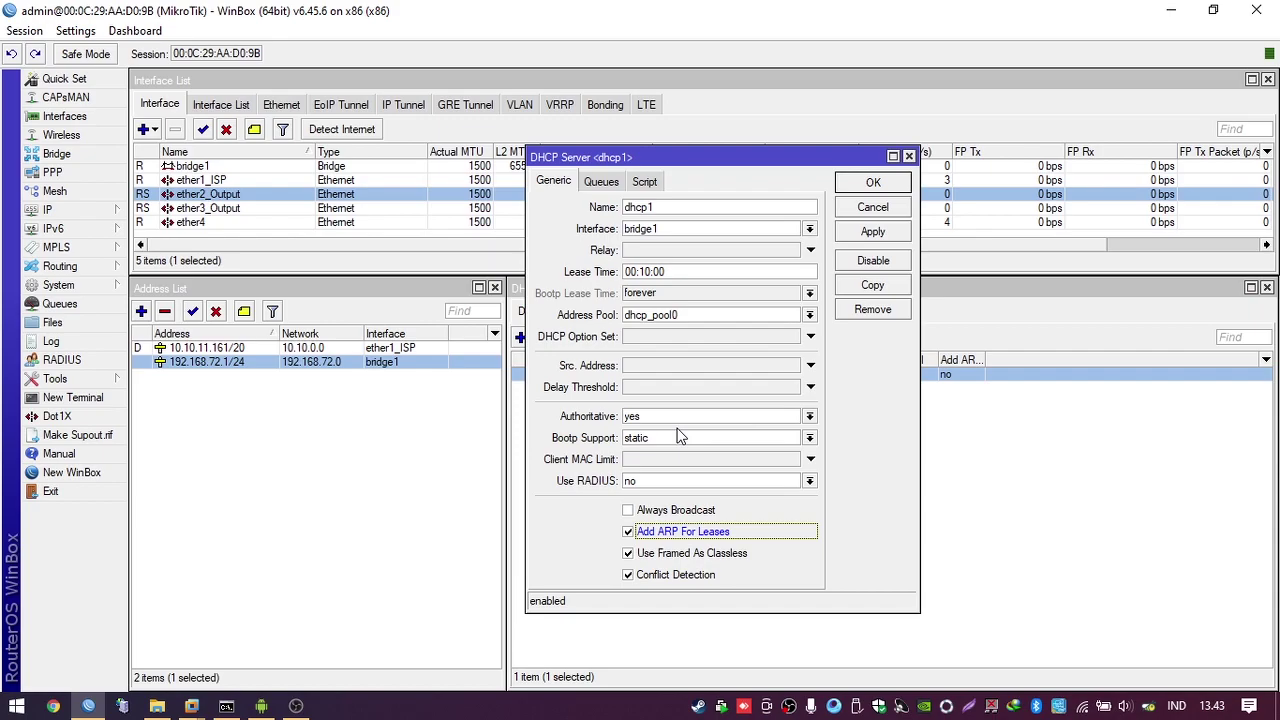
{"action": "left_click_drag", "start_coordinate": [722, 163], "coordinate": [856, 163]}
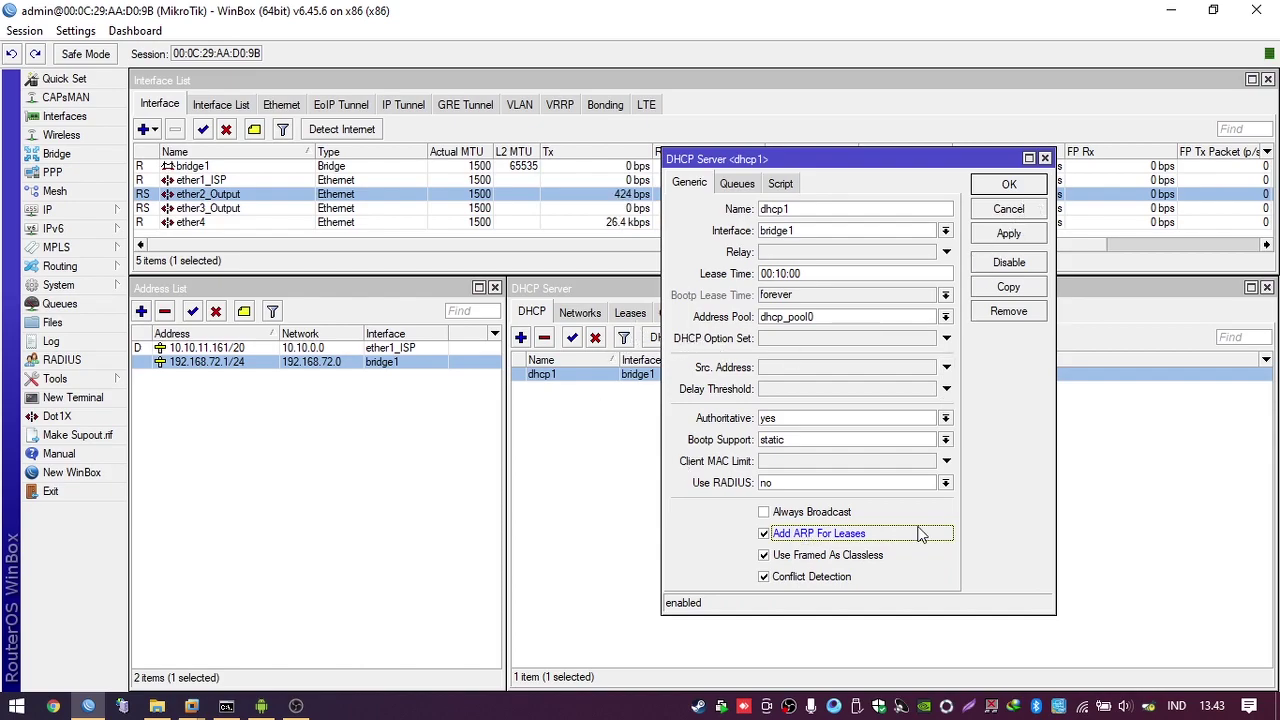
Examine the router's IP ARP list beside the DHCP server settings, enlarging its window, and close the list
{"action": "left_click", "coordinate": [90, 210]}
{"action": "left_click", "coordinate": [168, 212]}
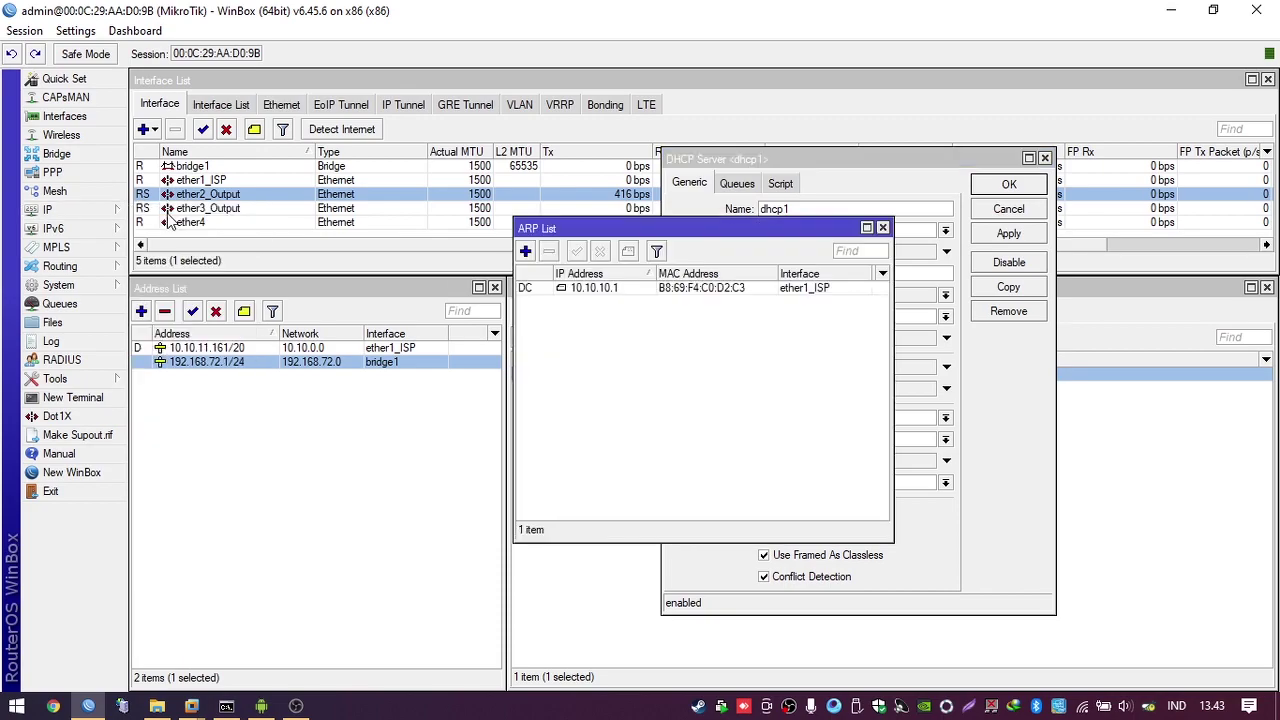
{"action": "left_click_drag", "start_coordinate": [600, 229], "coordinate": [341, 269]}
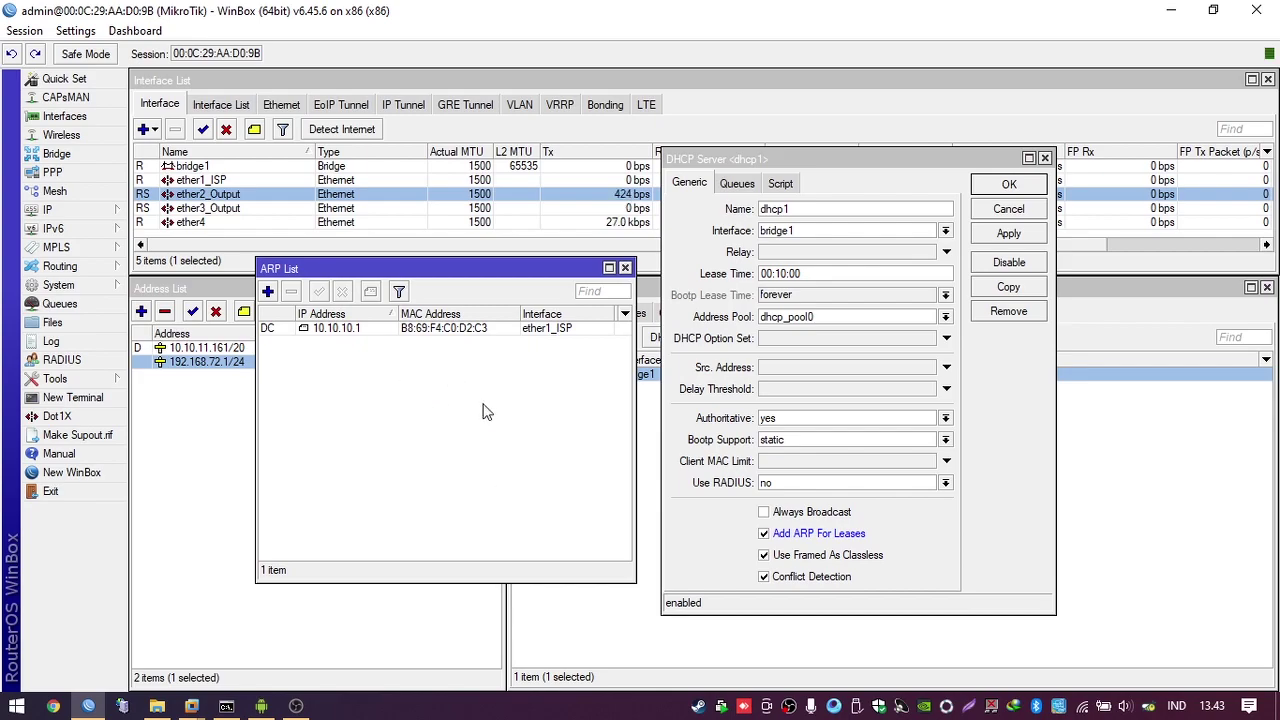
{"action": "left_click_drag", "start_coordinate": [530, 268], "coordinate": [462, 264]}
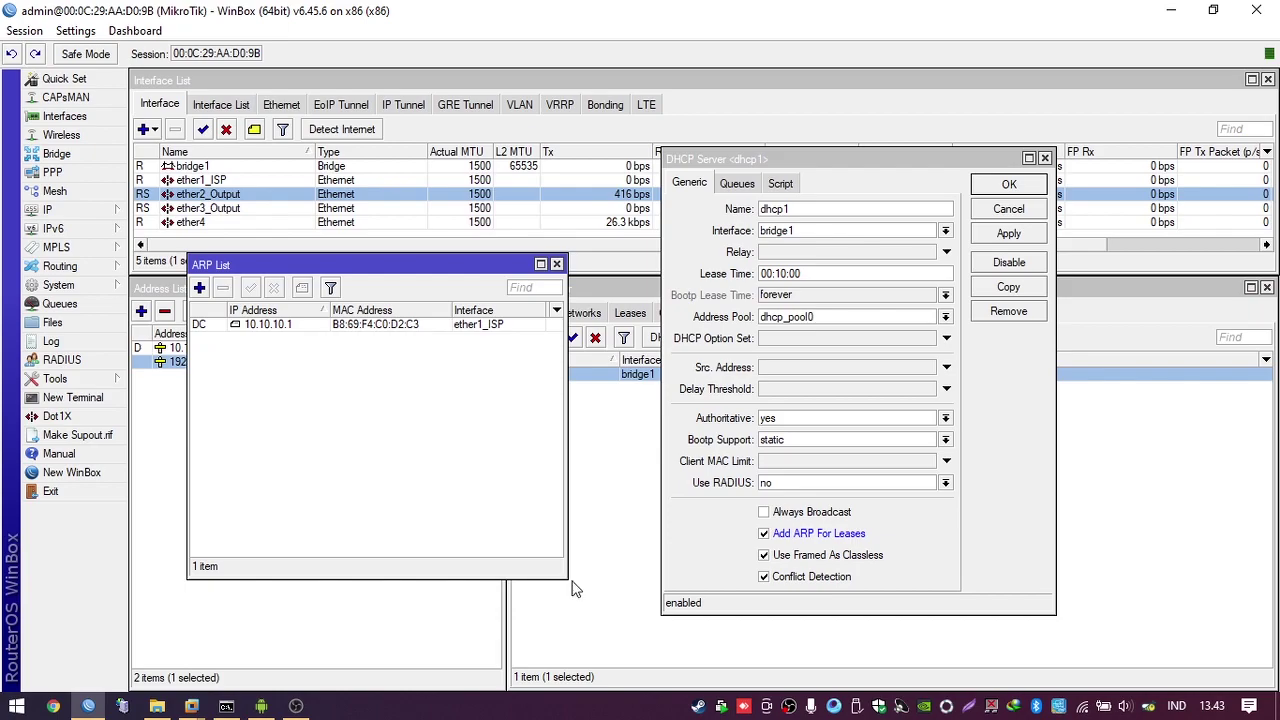
{"action": "left_click_drag", "start_coordinate": [570, 588], "coordinate": [608, 654]}
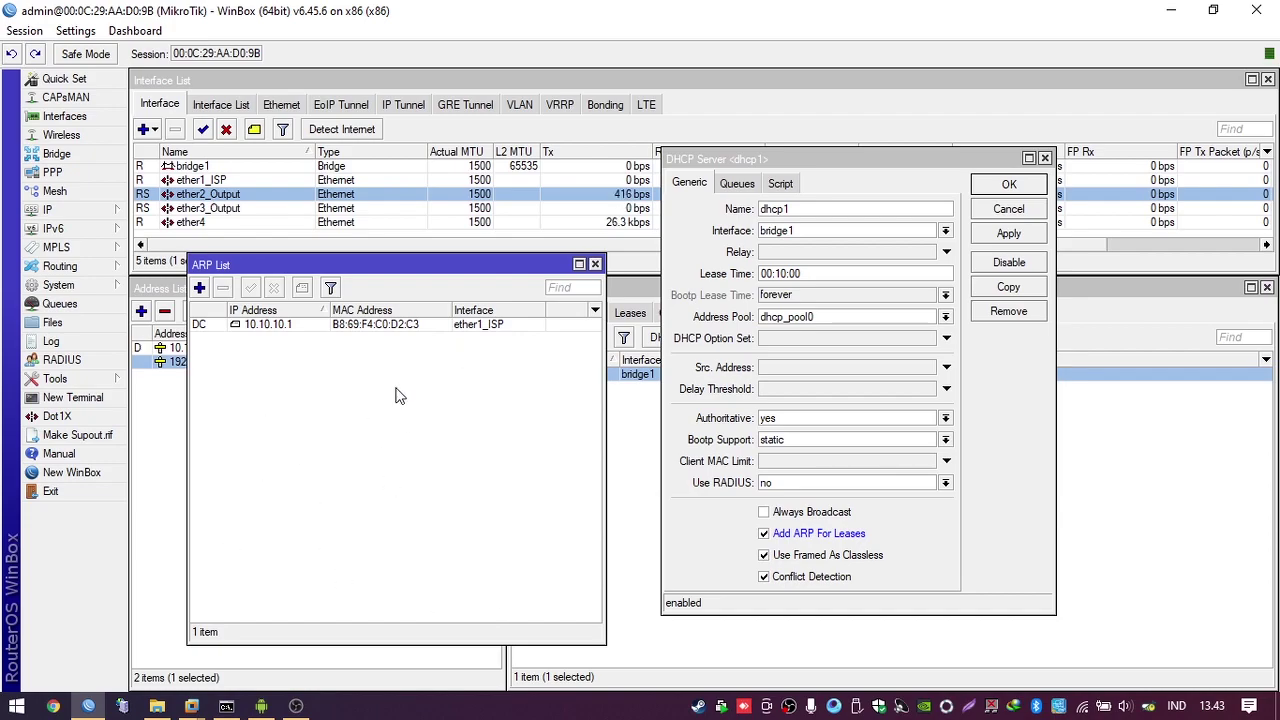
{"action": "left_click", "coordinate": [595, 265]}
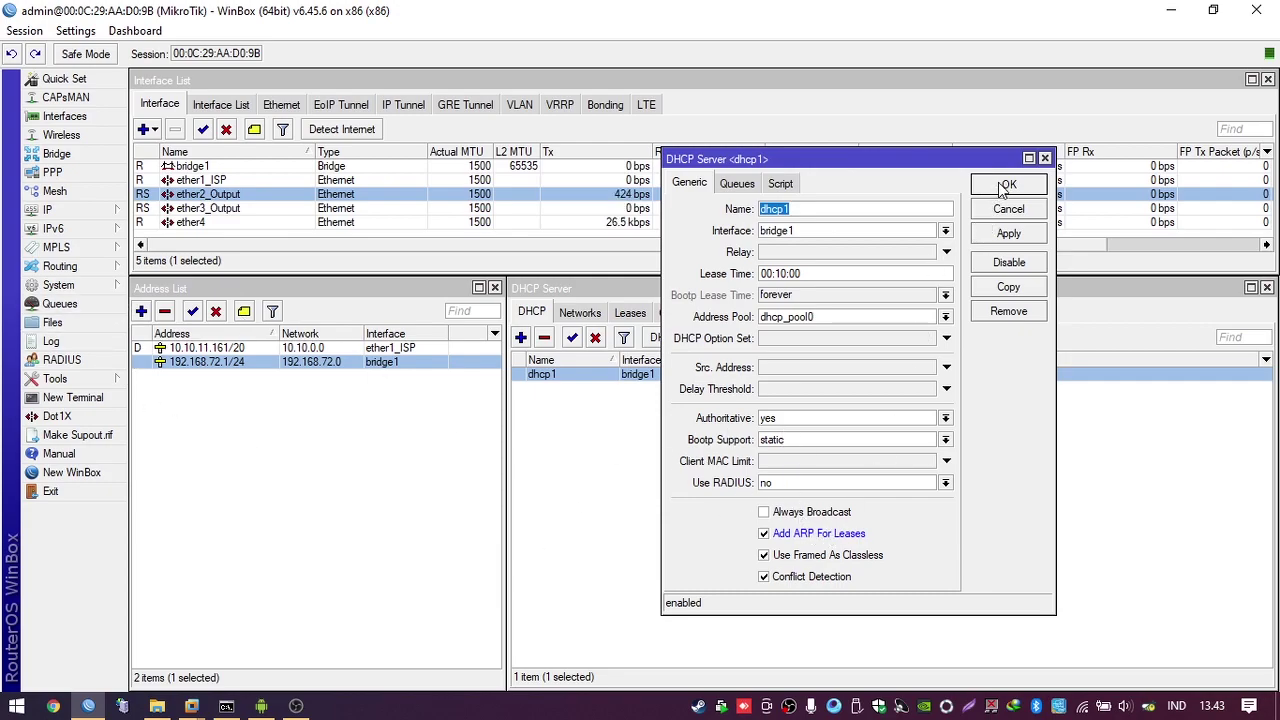
Apply and save the changed settings of the bridge1 DHCP server
{"action": "left_click", "coordinate": [1015, 236]}
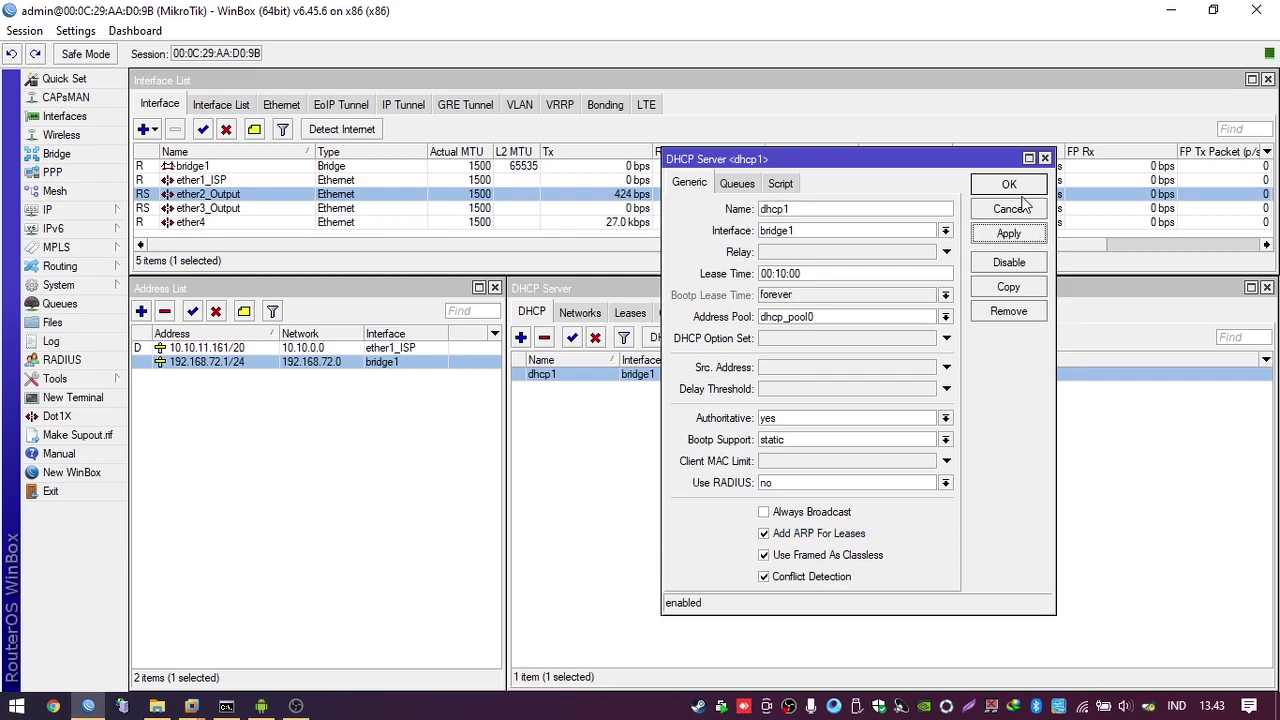
{"action": "left_click", "coordinate": [1026, 186]}
{"action": "left_click", "coordinate": [740, 445]}
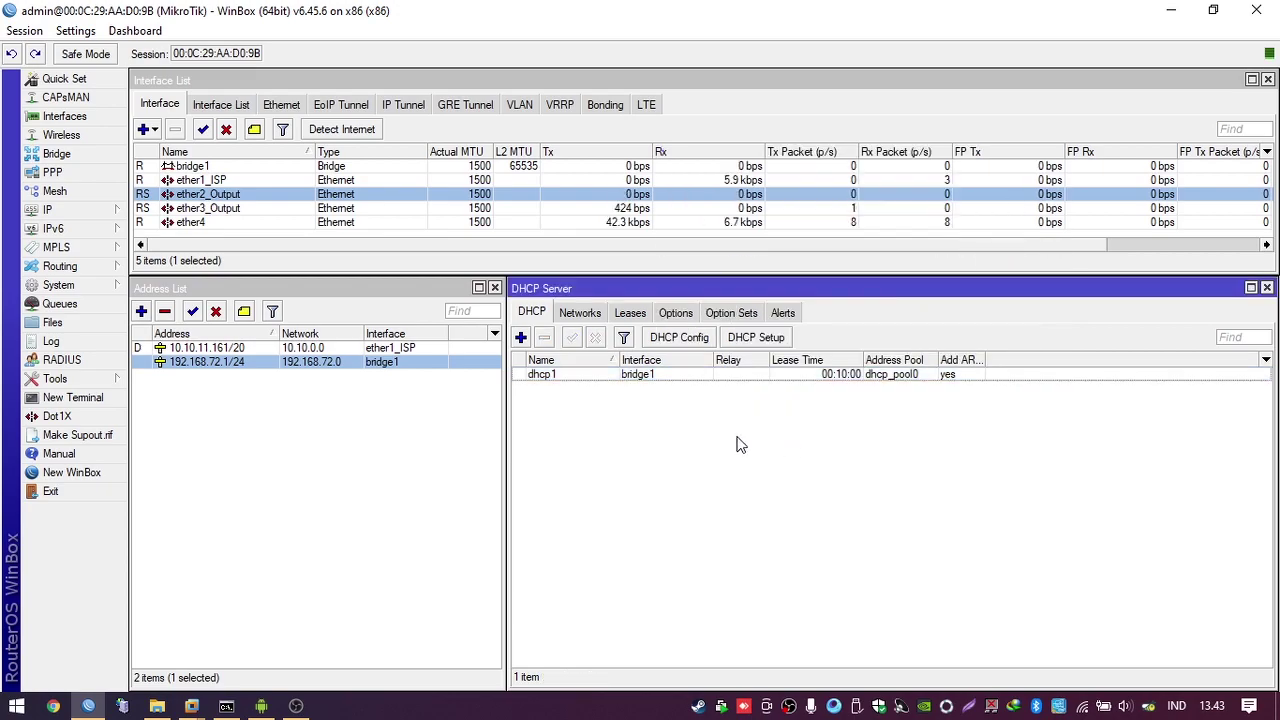
Check the DHCP server's leases and networks, and close the DHCP Server and Address List windows
{"action": "left_click", "coordinate": [630, 313]}
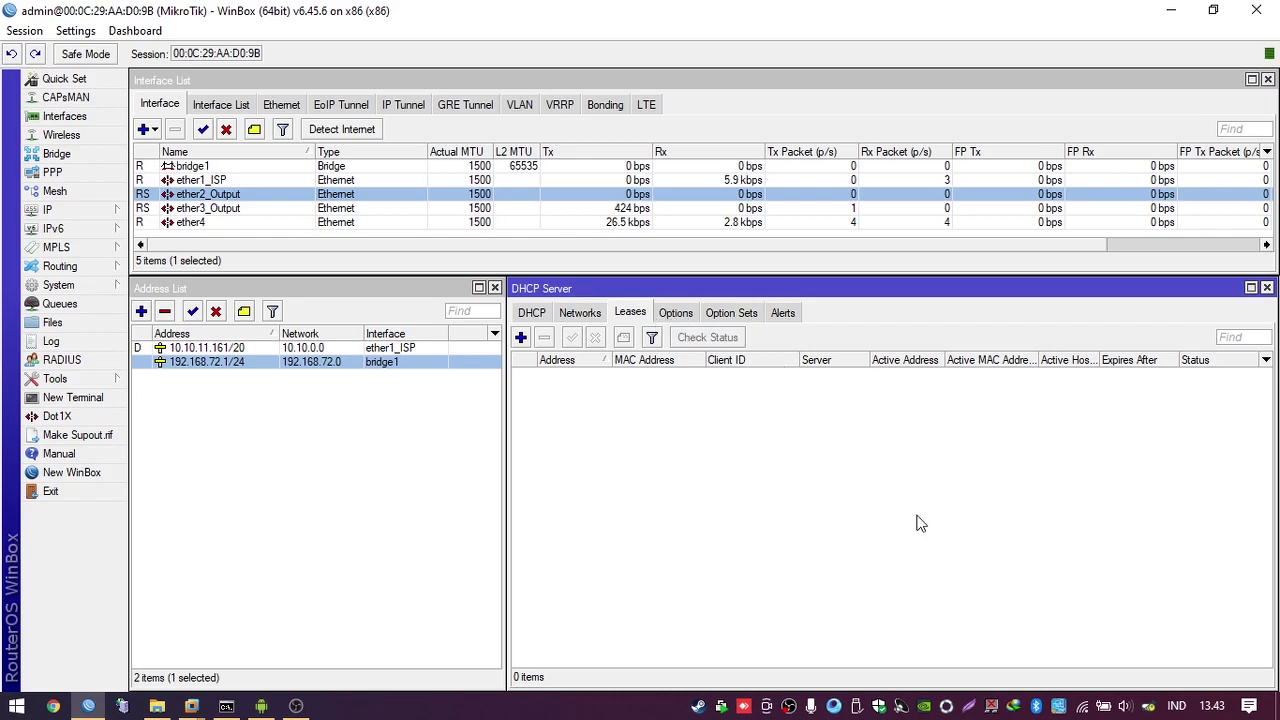
{"action": "left_click", "coordinate": [579, 314]}
{"action": "left_click", "coordinate": [536, 314]}
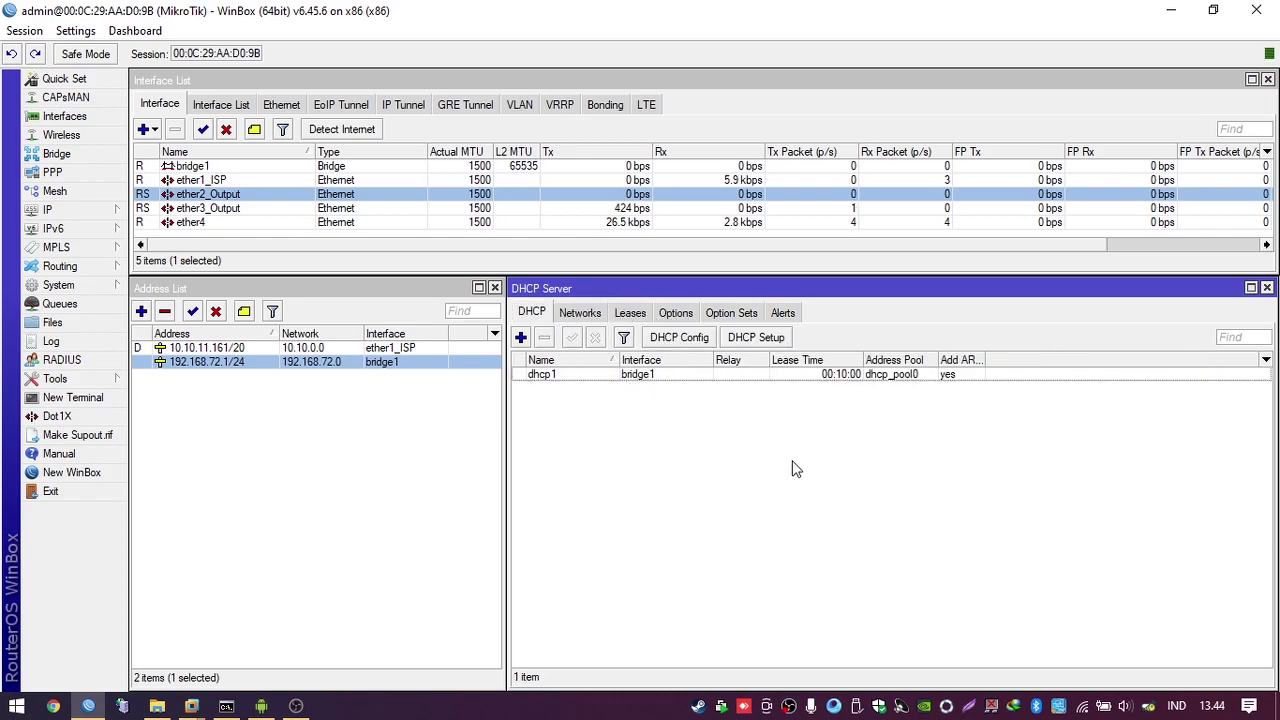
{"action": "left_click", "coordinate": [1267, 287]}
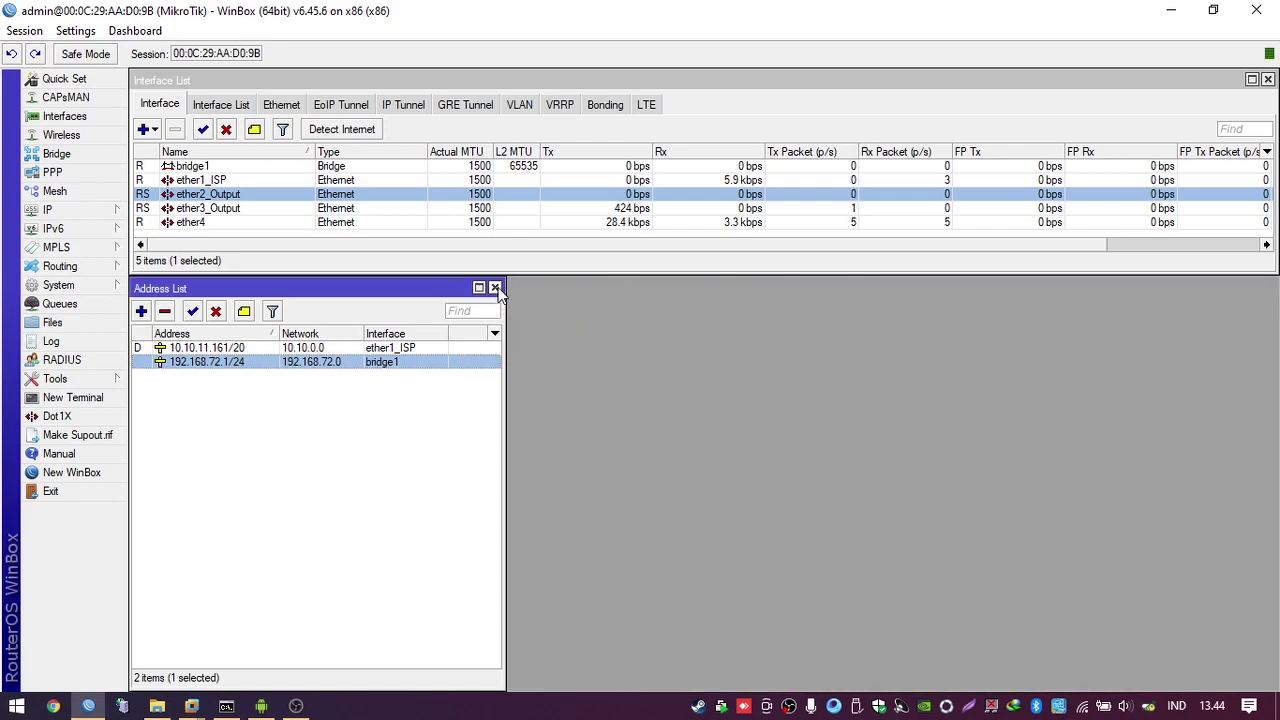
{"action": "left_click", "coordinate": [494, 288]}
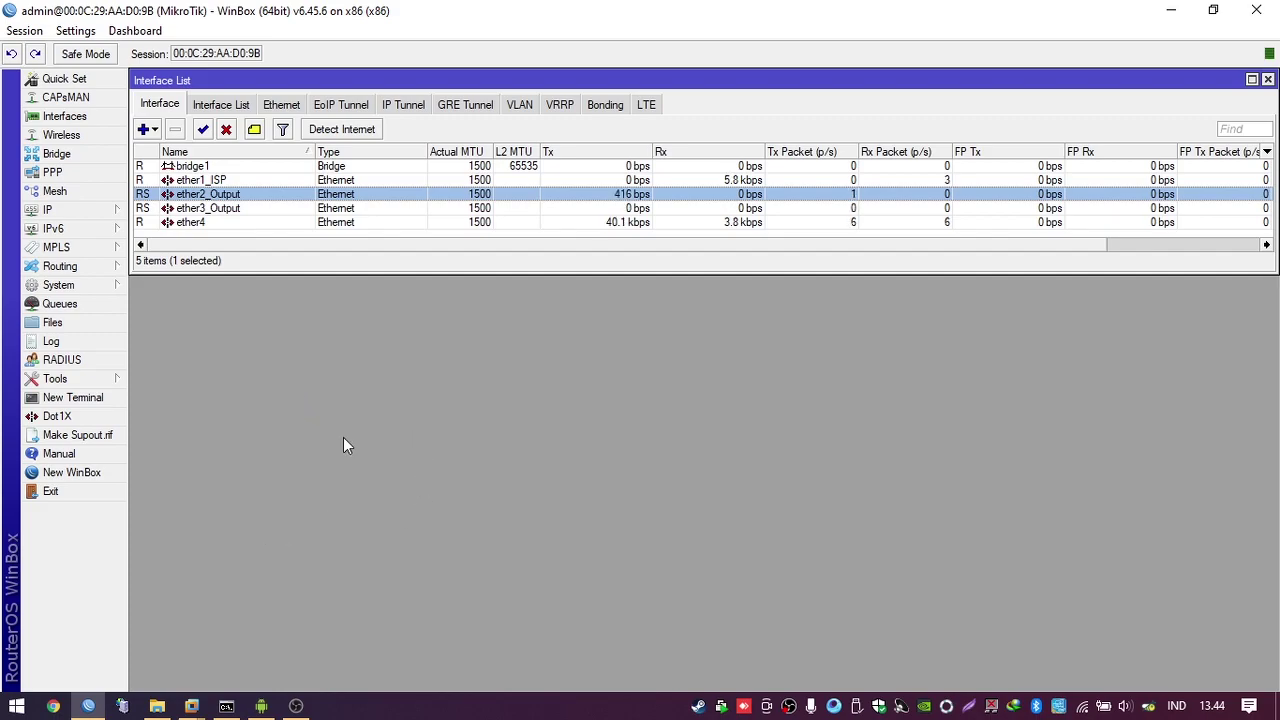
{"action": "mouse_move", "coordinate": [397, 270]}
{"action": "left_mouse_down"}
{"action": "mouse_move", "coordinate": [403, 257]}
{"action": "mouse_move", "coordinate": [400, 268]}
{"action": "left_mouse_up"}
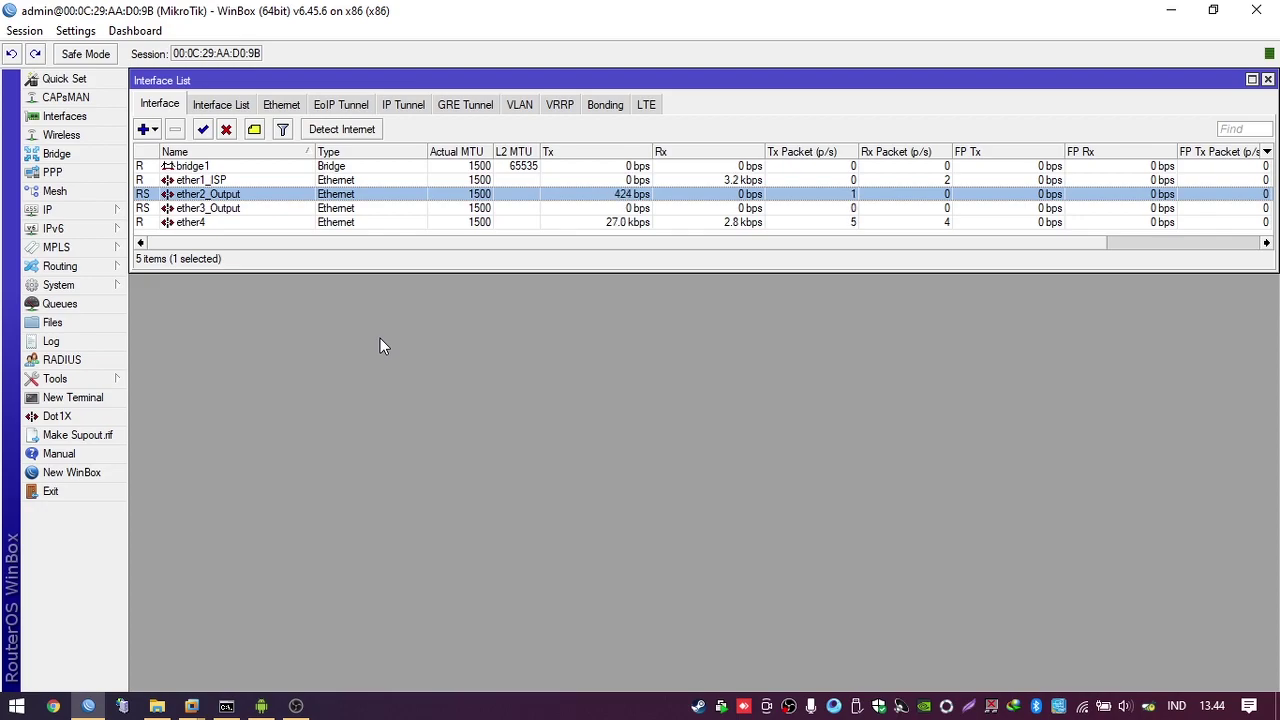
Switch to the mirrored Redmi Note 7 screen to view its camera picture, and close the connectivity-test browser window
{"action": "left_click", "coordinate": [261, 706]}
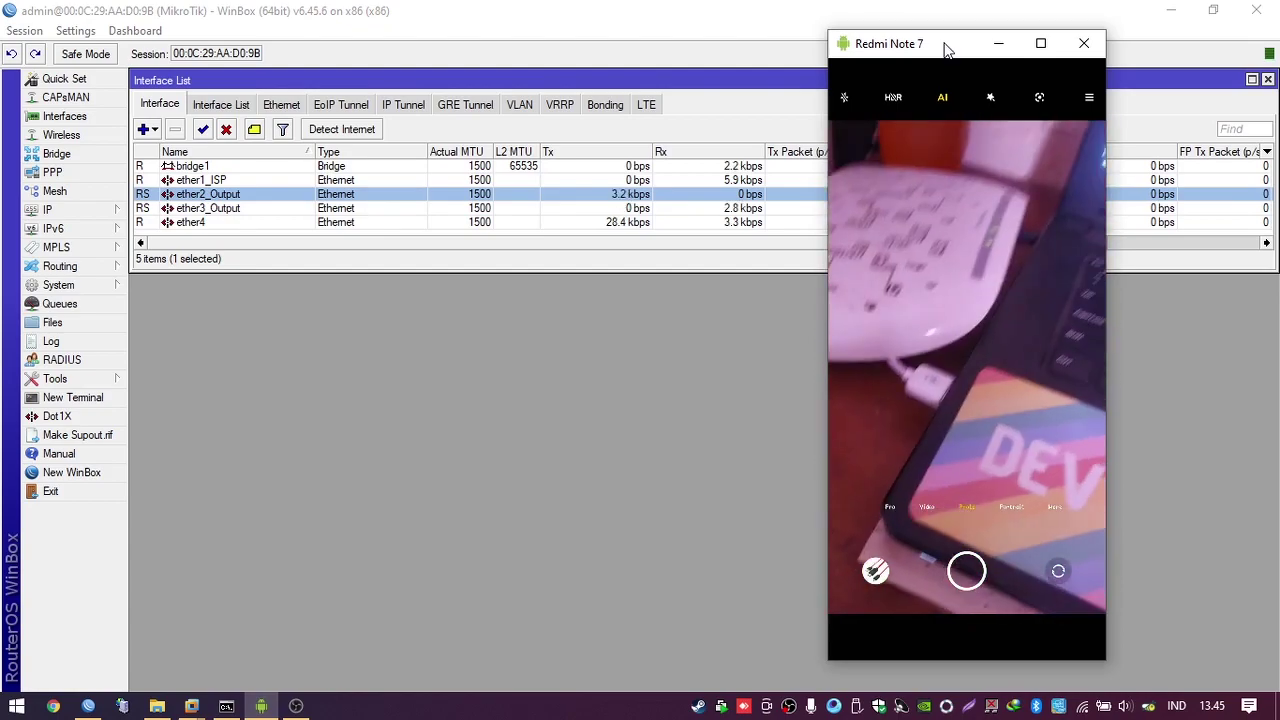
{"action": "left_click_drag", "start_coordinate": [946, 50], "coordinate": [1088, 63]}
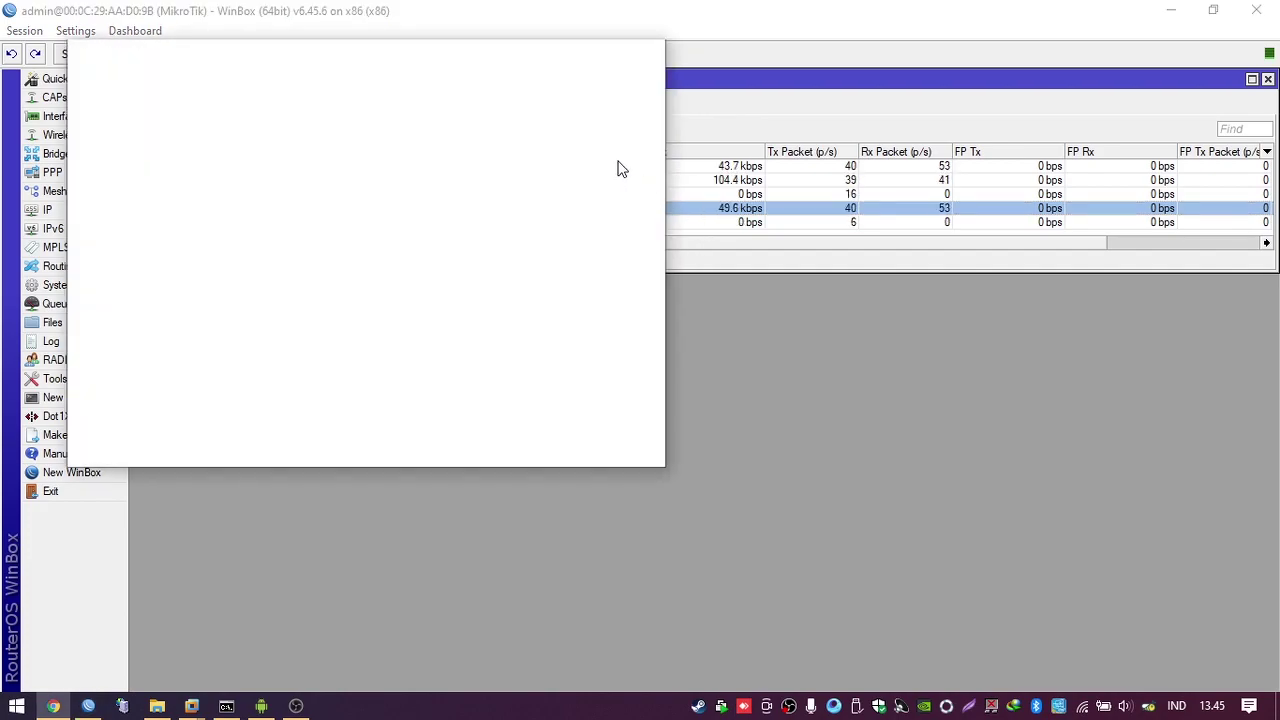
{"action": "left_click_drag", "start_coordinate": [424, 52], "coordinate": [643, 109]}
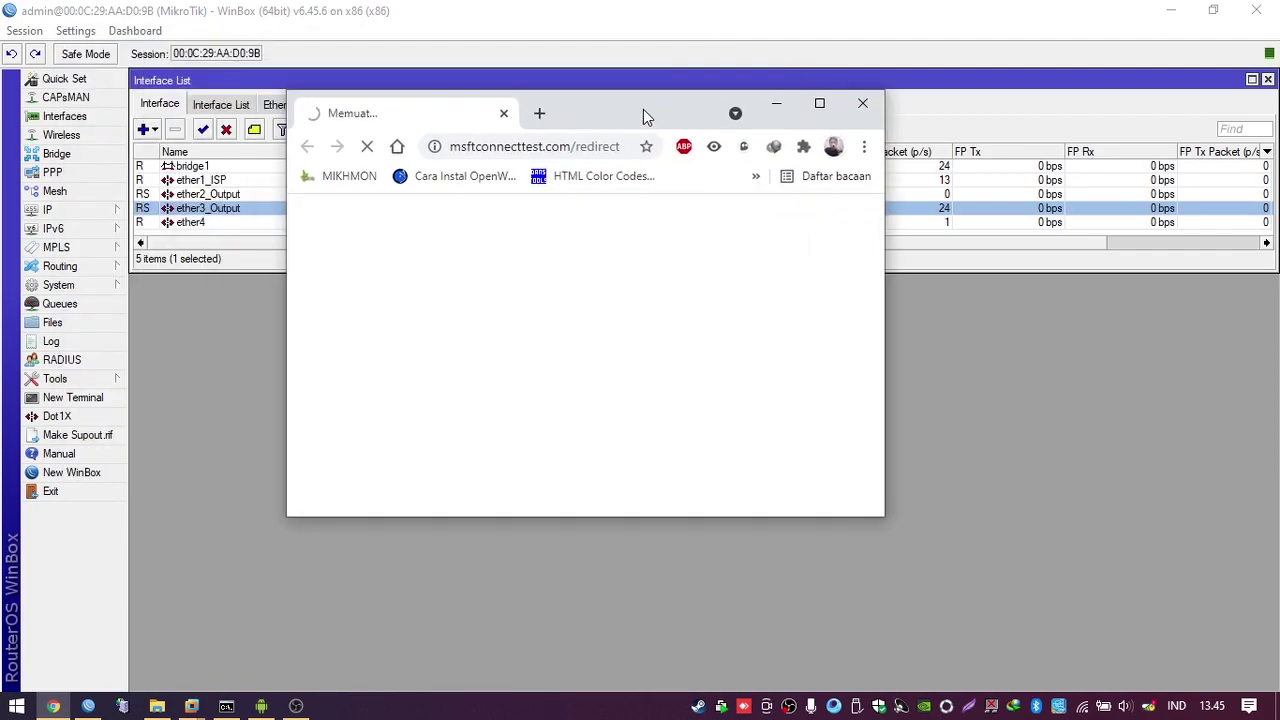
{"action": "left_click", "coordinate": [862, 103]}
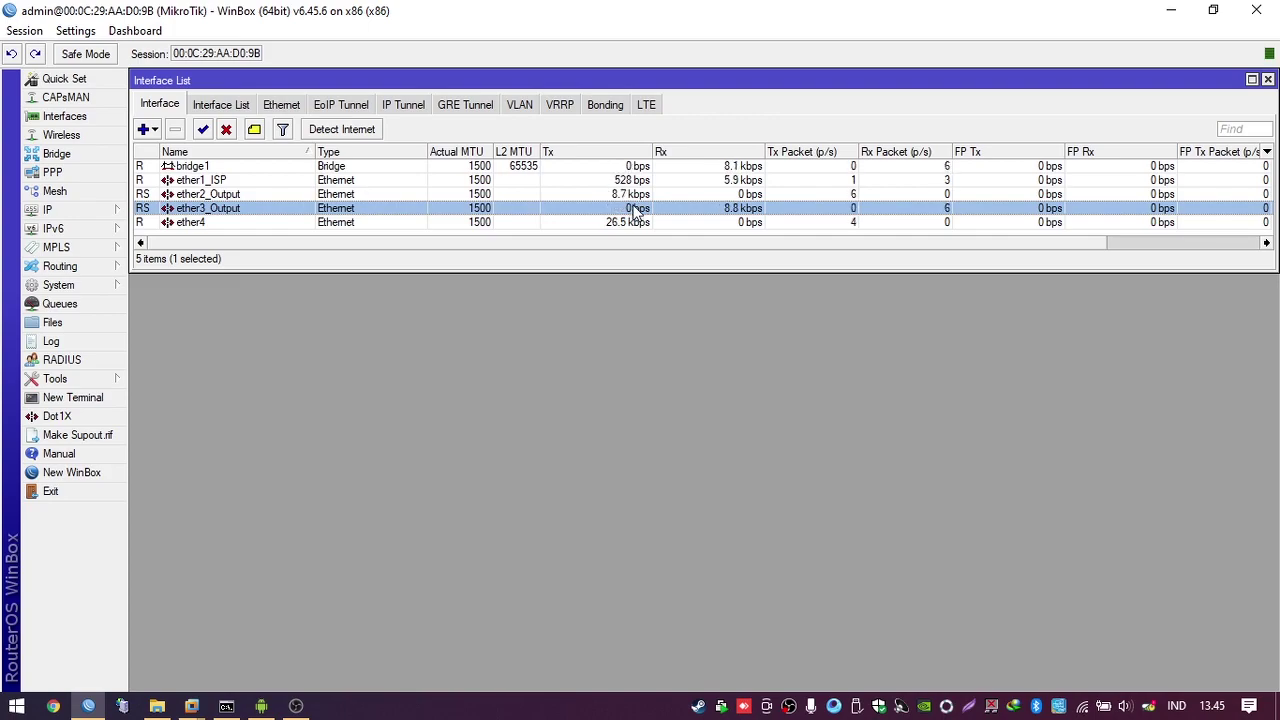
Switch back to the mirrored phone, enlarge its window and examine the TESTER Wi-Fi network details
{"action": "left_click", "coordinate": [261, 706]}
{"action": "left_click_drag", "start_coordinate": [1063, 80], "coordinate": [699, 53]}
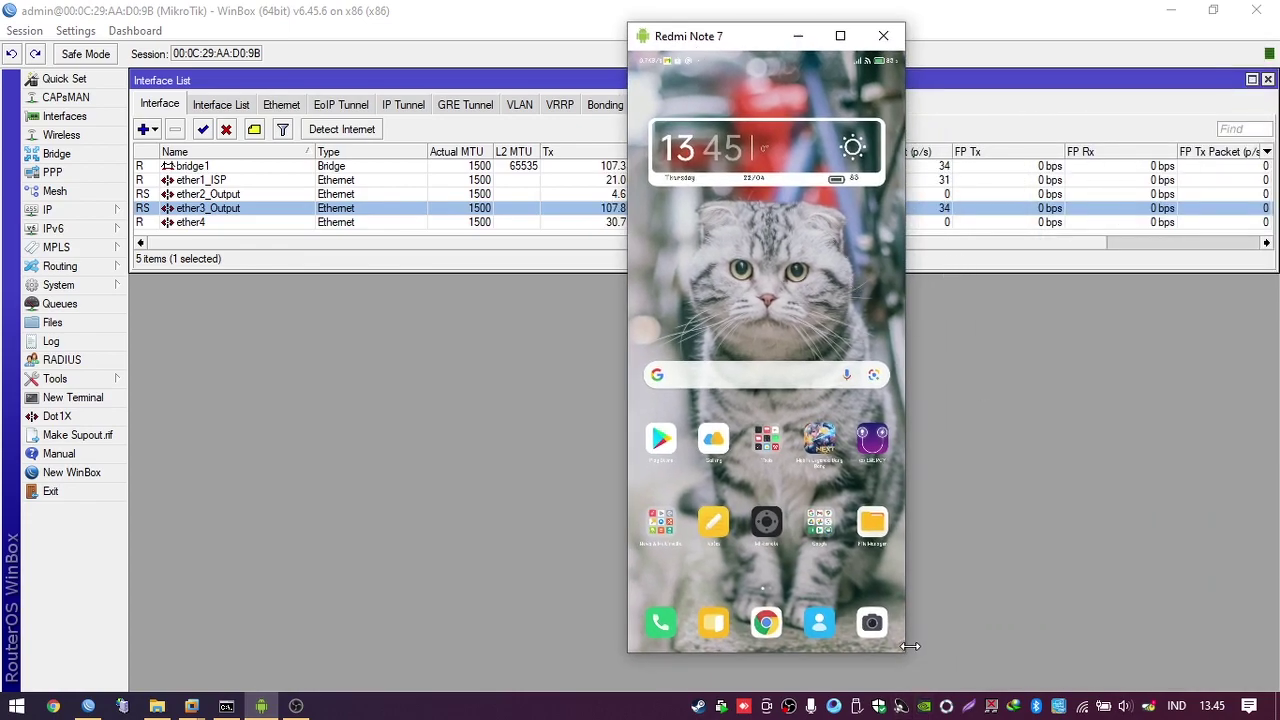
{"action": "left_click_drag", "start_coordinate": [905, 655], "coordinate": [930, 675]}
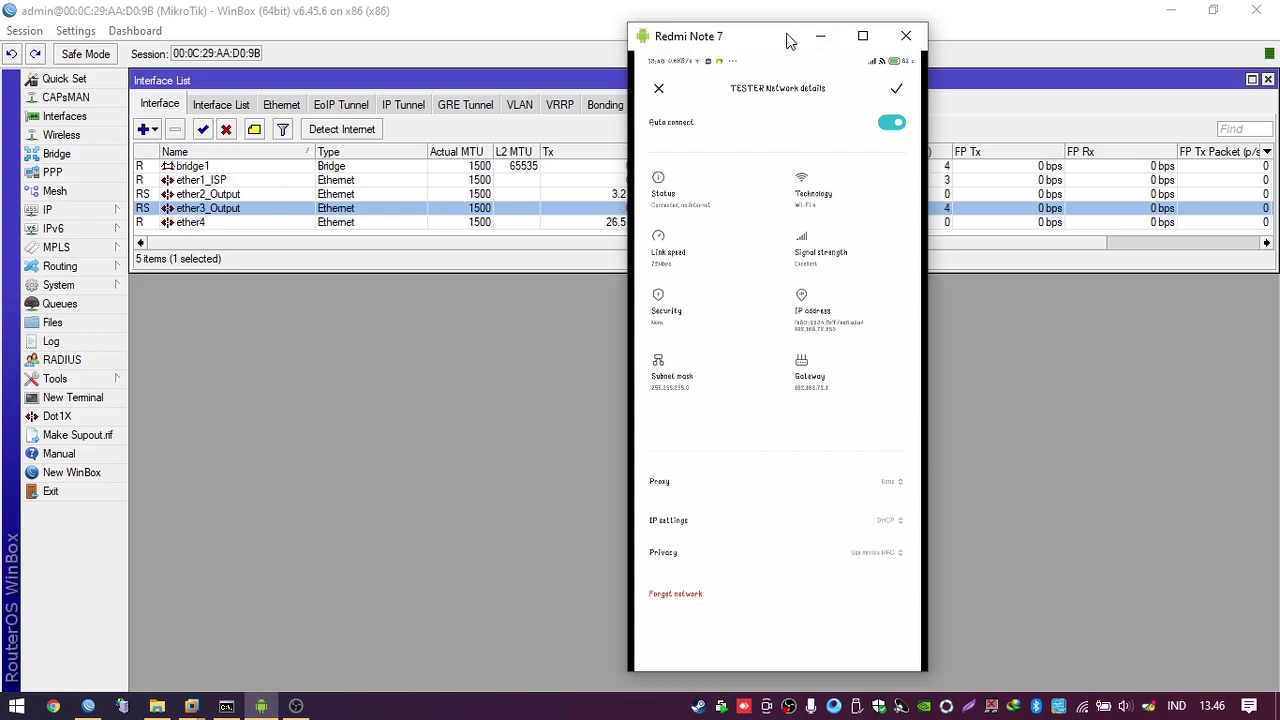
{"action": "left_click_drag", "start_coordinate": [805, 36], "coordinate": [761, 33]}
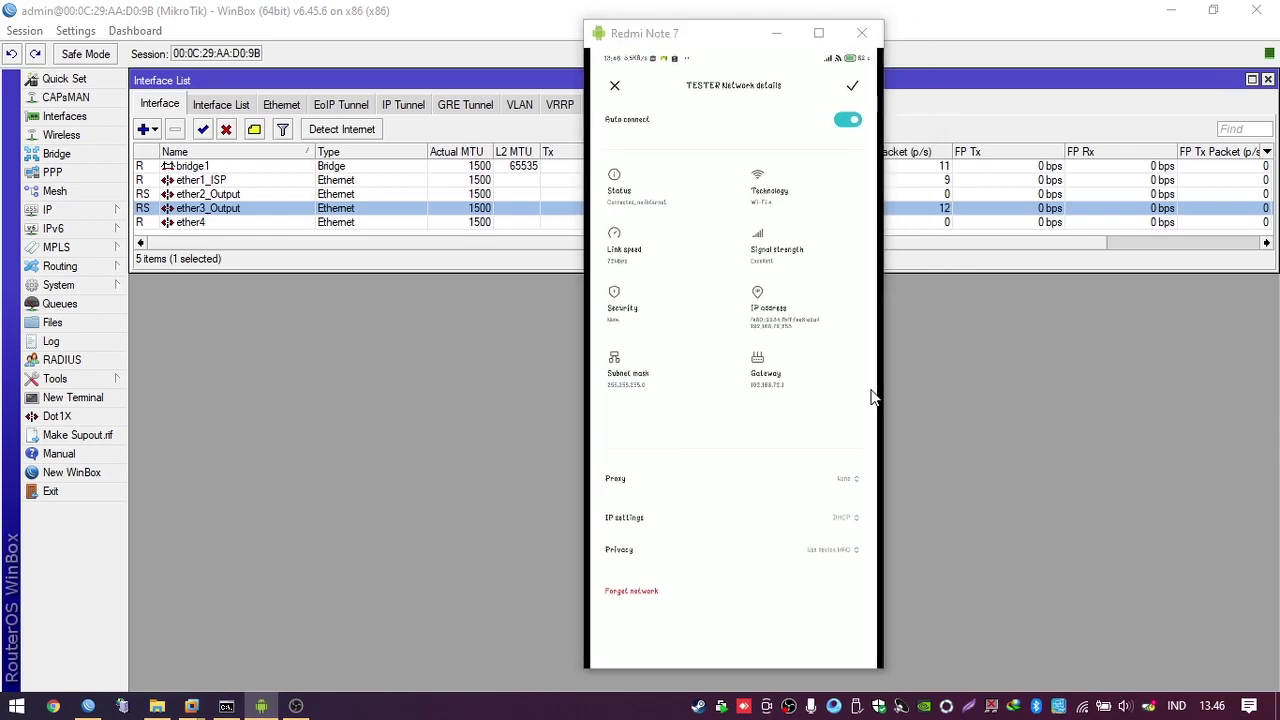
Find and start Magnifier, inspect the phone's IP address, subnet mask and gateway at 200%, and close Magnifier
{"action": "key", "text": "super"}
{"action": "type", "text": "zoom"}
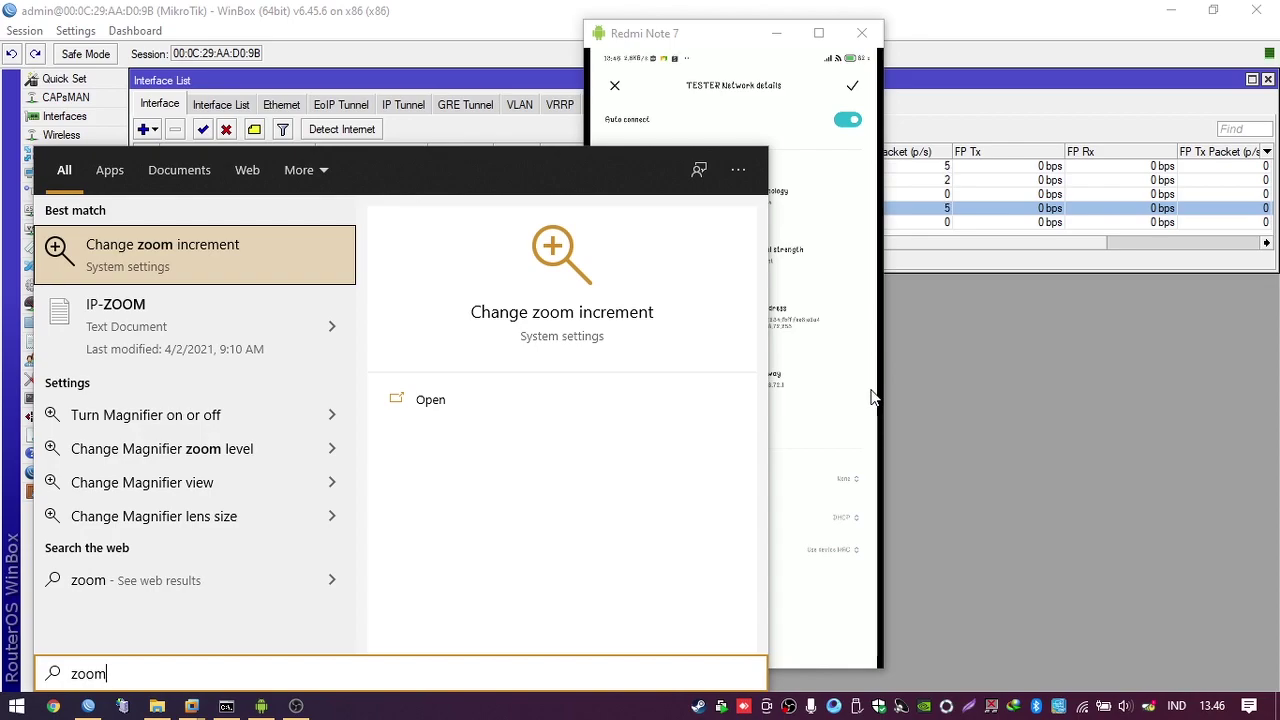
{"action": "key", "text": "BackSpace"}
{"action": "key", "text": "BackSpace"}
{"action": "key", "text": "BackSpace"}
{"action": "key", "text": "BackSpace"}
{"action": "type", "text": "ma"}
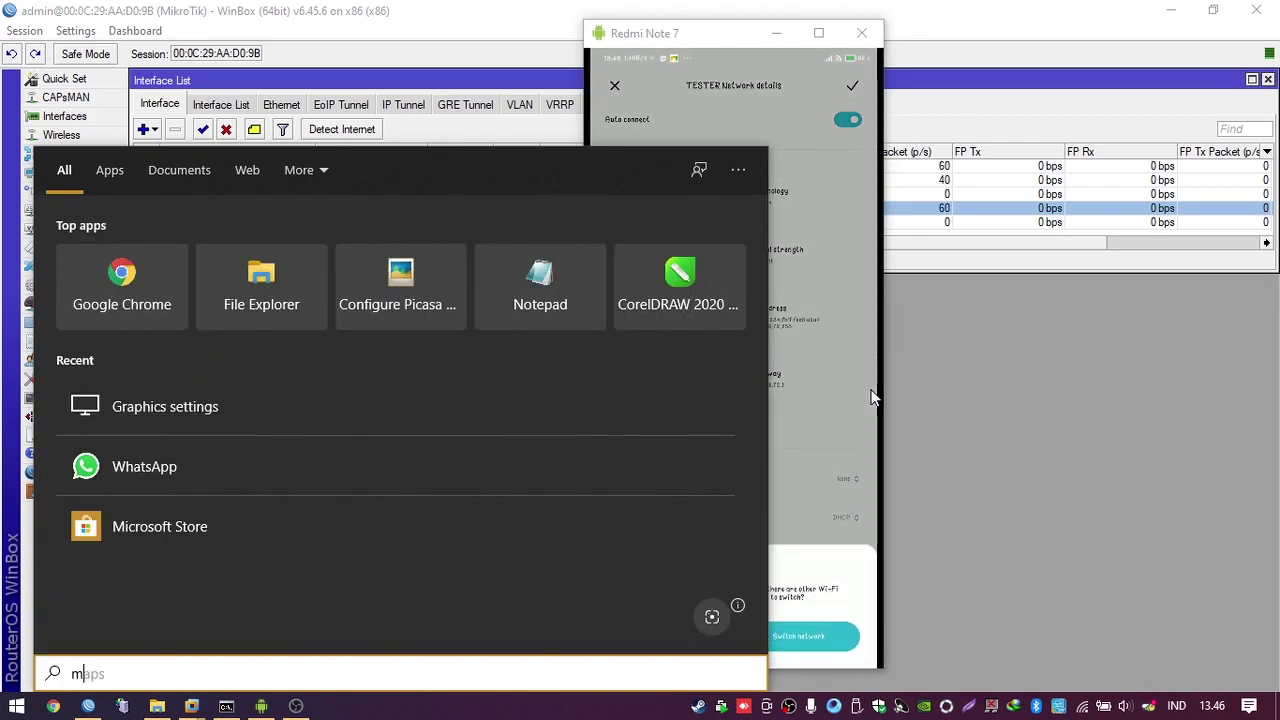
{"action": "type", "text": "gnif"}
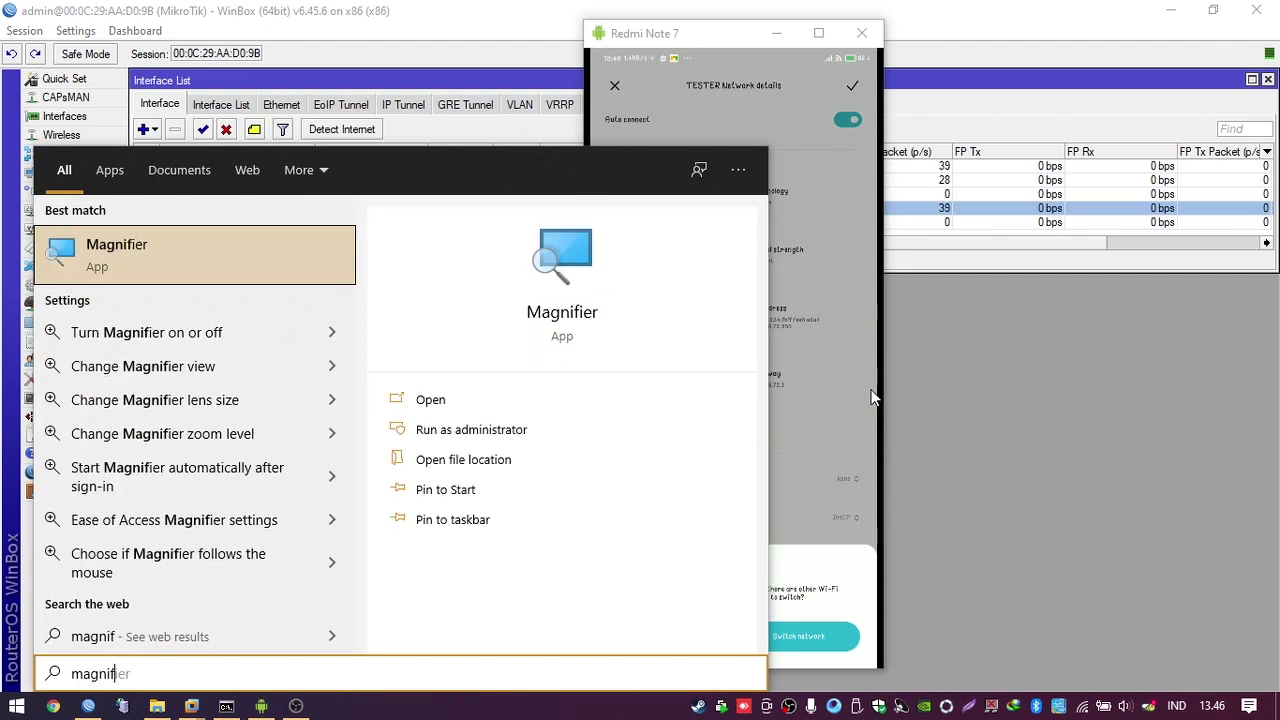
{"action": "key", "text": "Escape"}
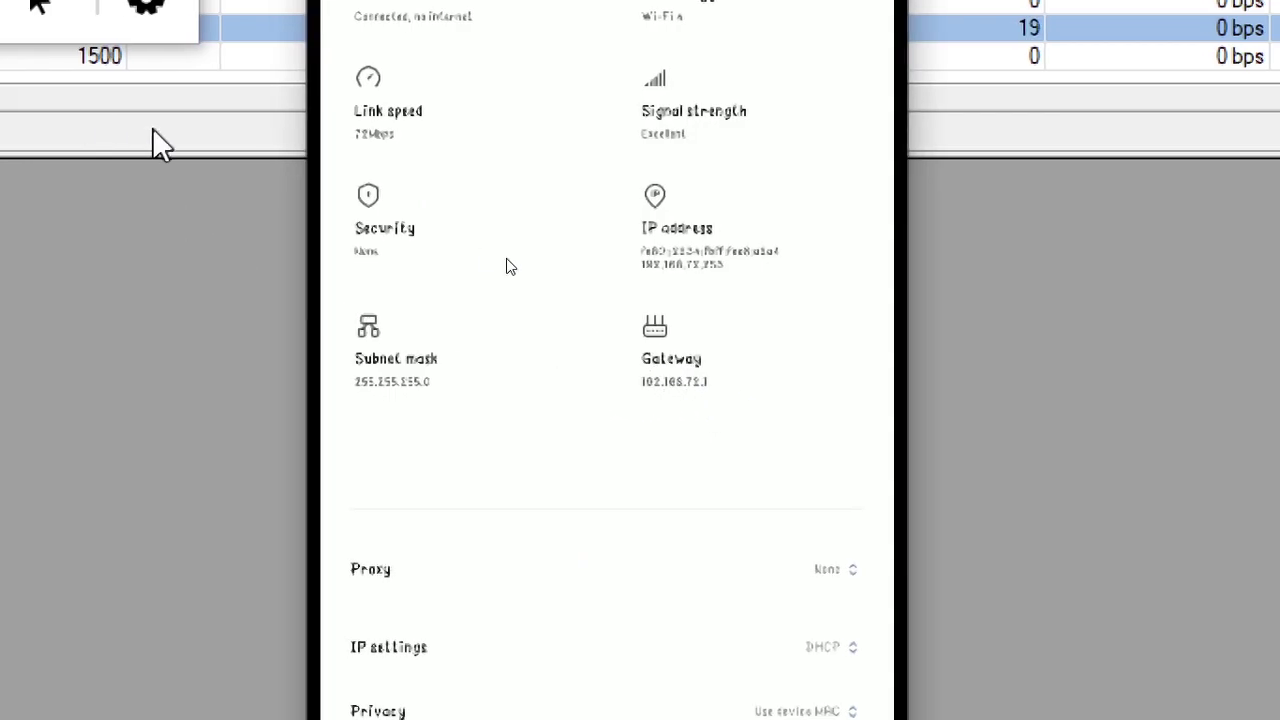
{"action": "left_click", "coordinate": [230, 229]}
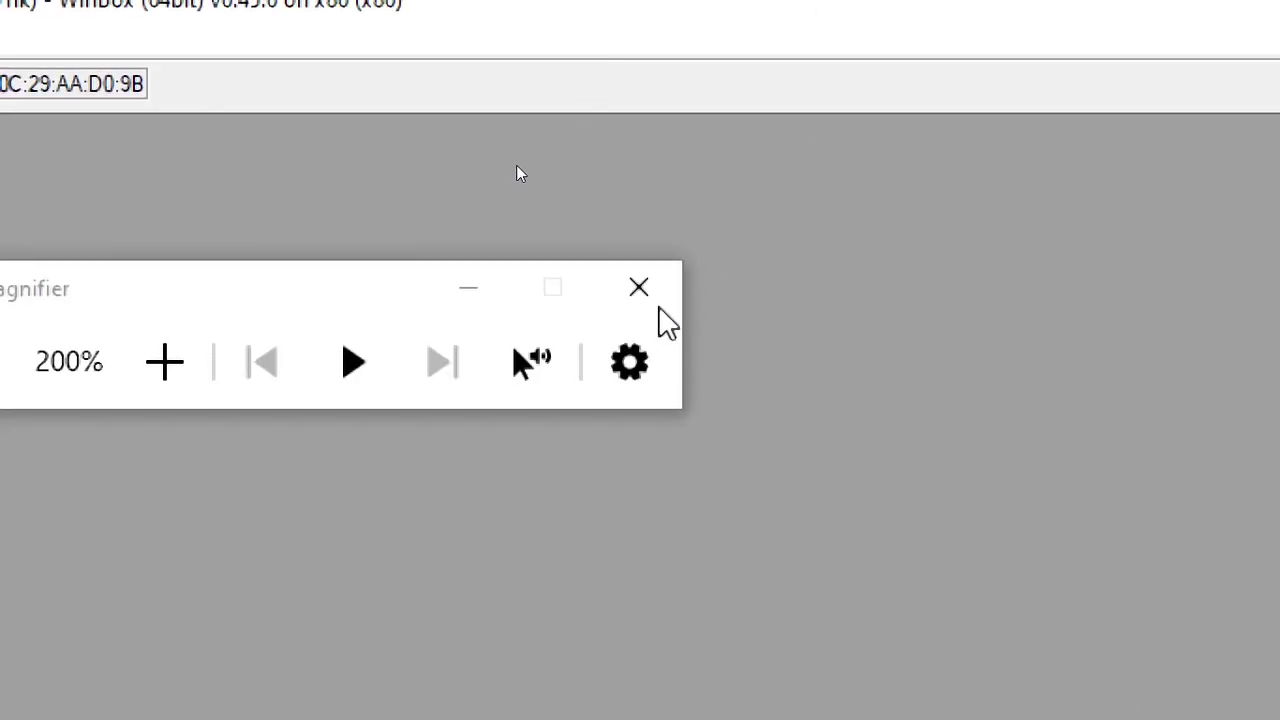
{"action": "left_click", "coordinate": [512, 155]}
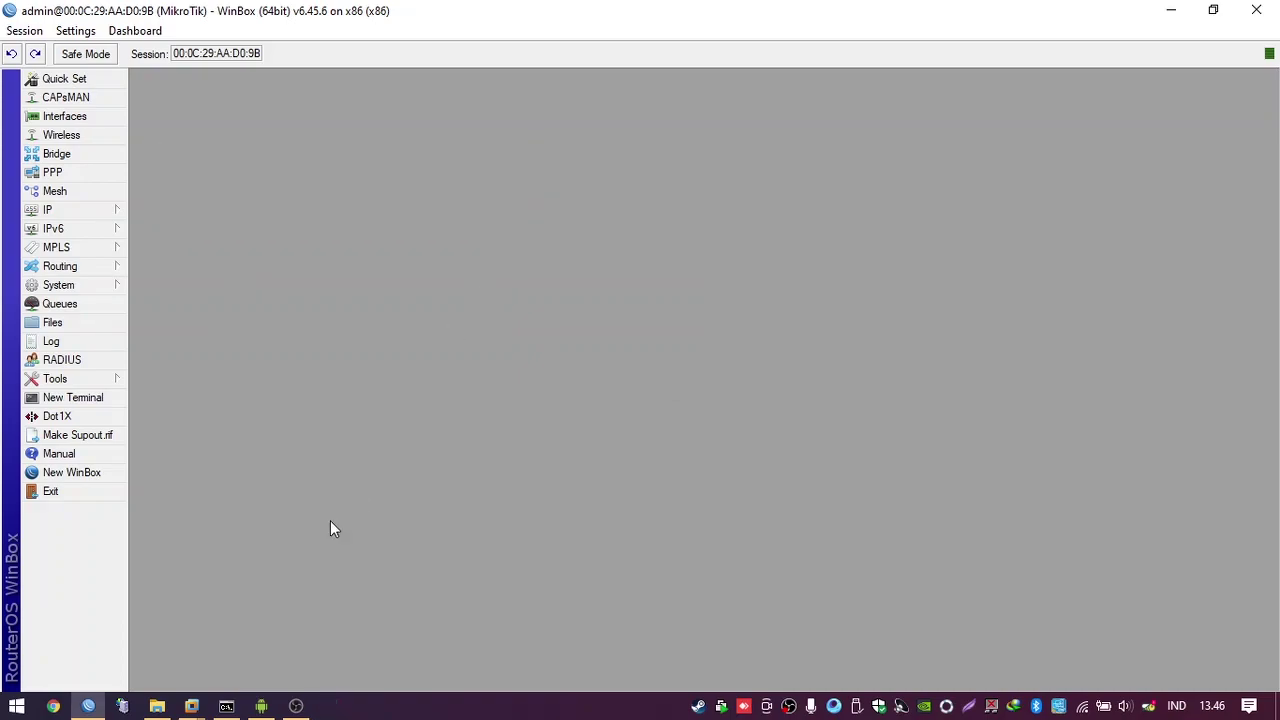
Reopen the router's Interface List and IP Address List, and select the bridge1 address 192.168.72.1/24
{"action": "left_click", "coordinate": [92, 118]}
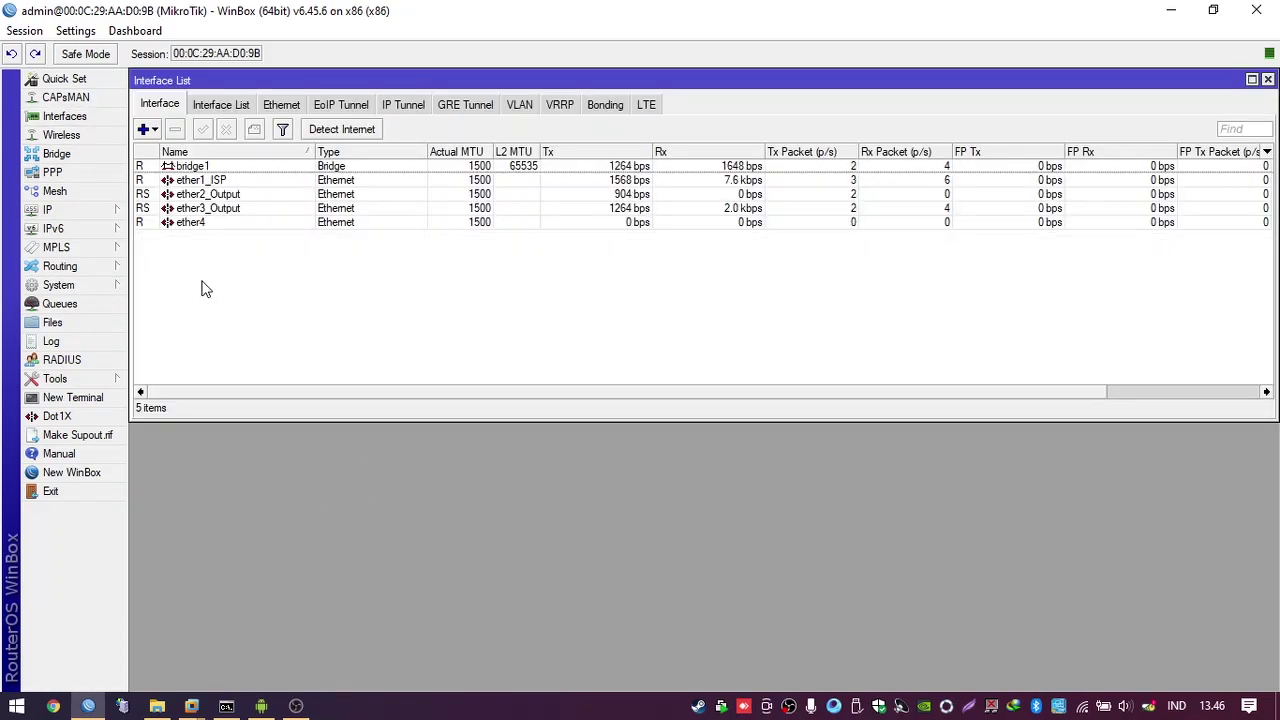
{"action": "left_click", "coordinate": [90, 210]}
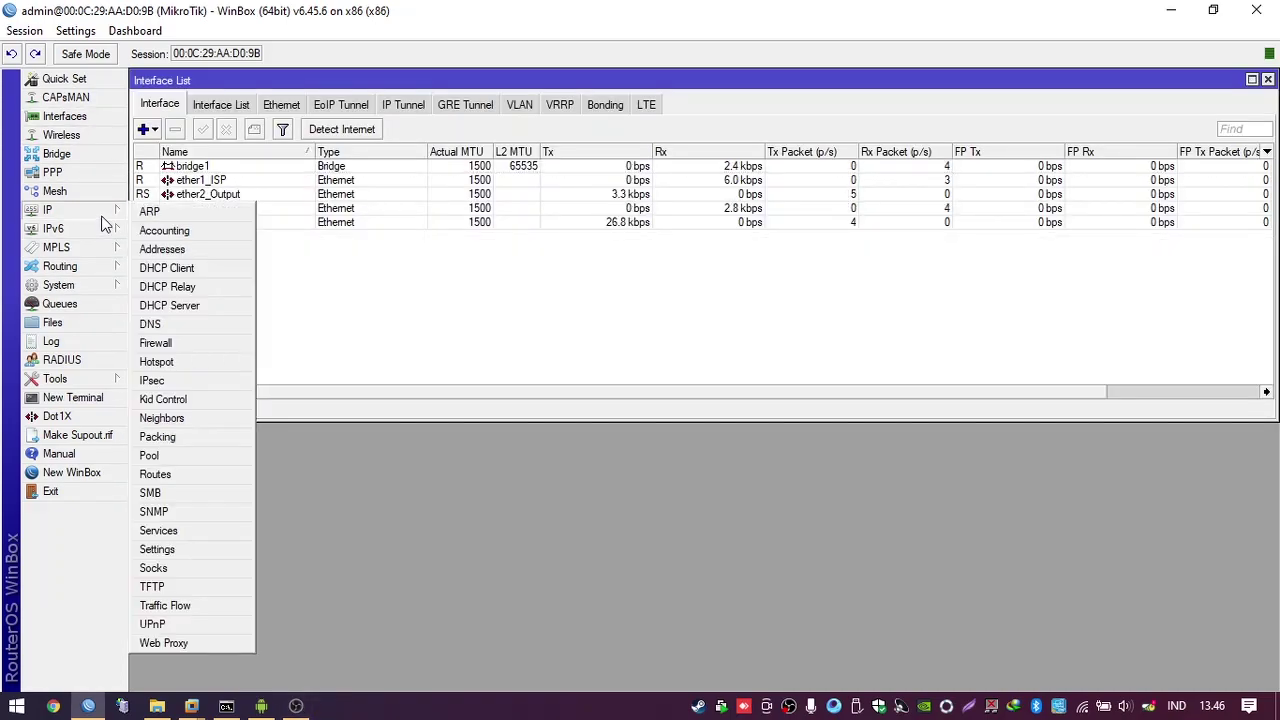
{"action": "left_click", "coordinate": [205, 249]}
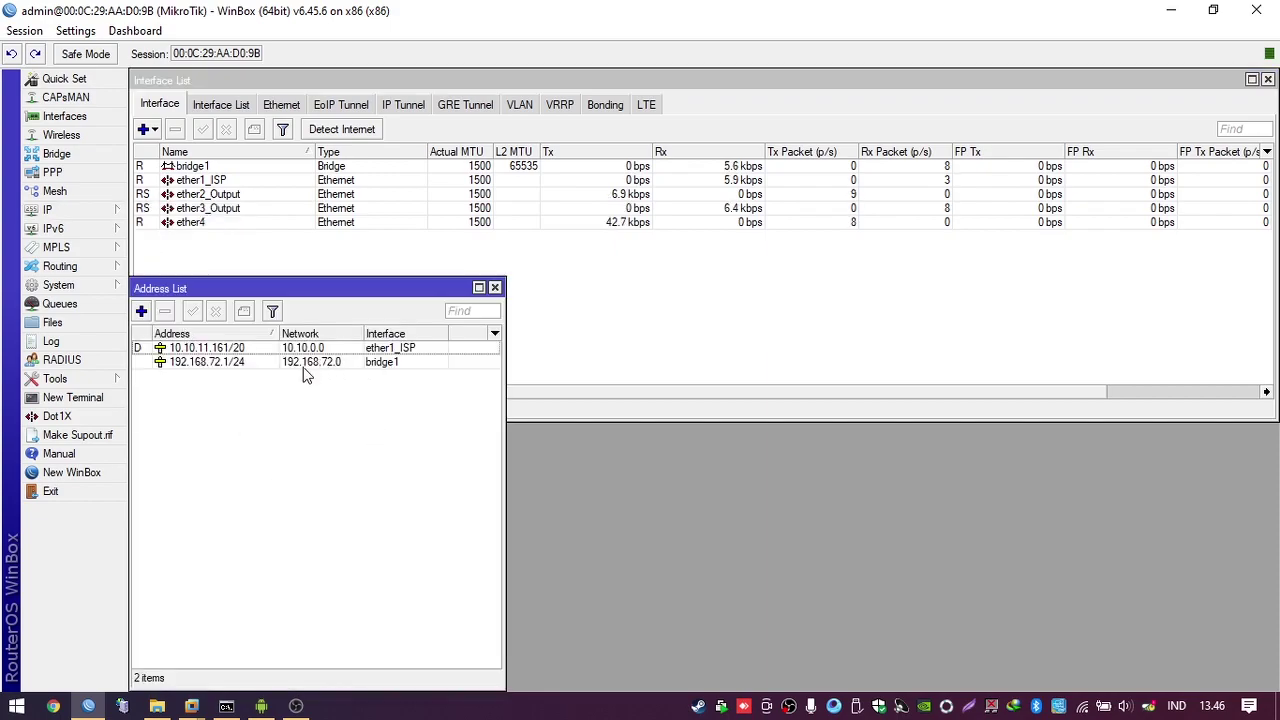
{"action": "left_click", "coordinate": [236, 361]}
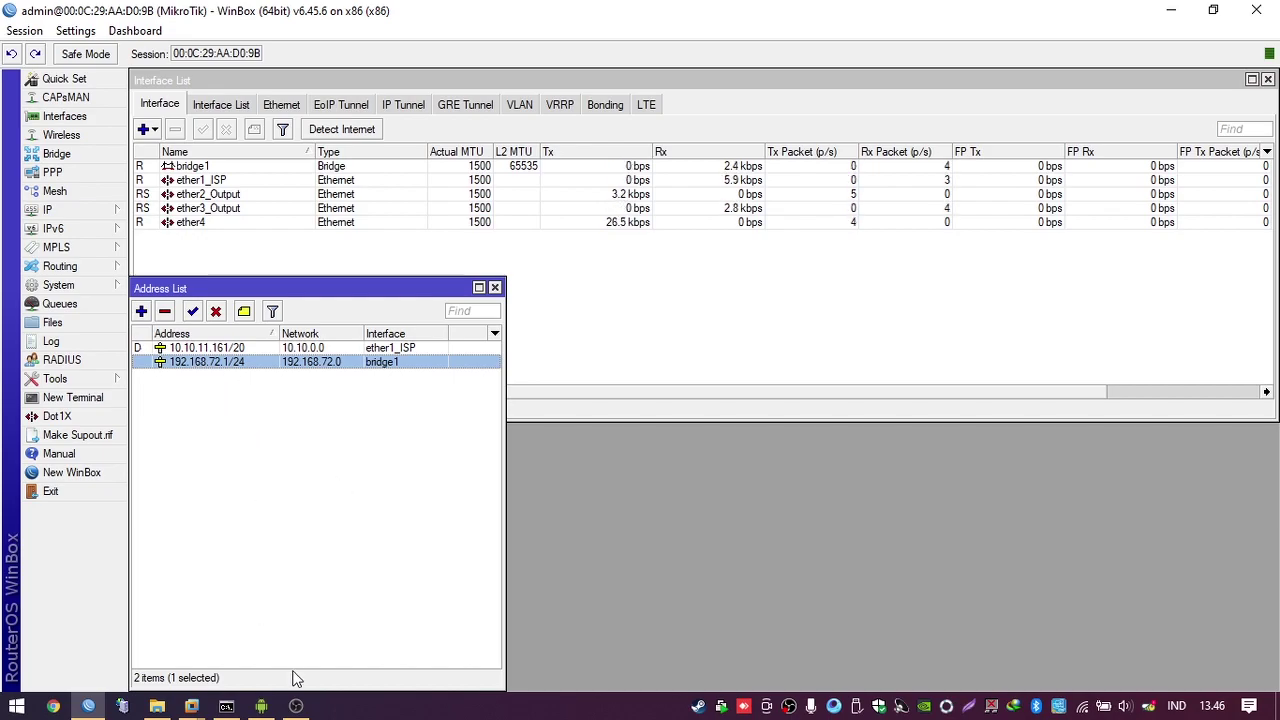
Compare the phone's TESTER network details with the router's bridge1 address, and return to the phone's Wi-Fi list
{"action": "left_click", "coordinate": [296, 706]}
{"action": "left_click", "coordinate": [296, 706]}
{"action": "left_click", "coordinate": [261, 706]}
{"action": "left_click_drag", "start_coordinate": [690, 40], "coordinate": [824, 40]}
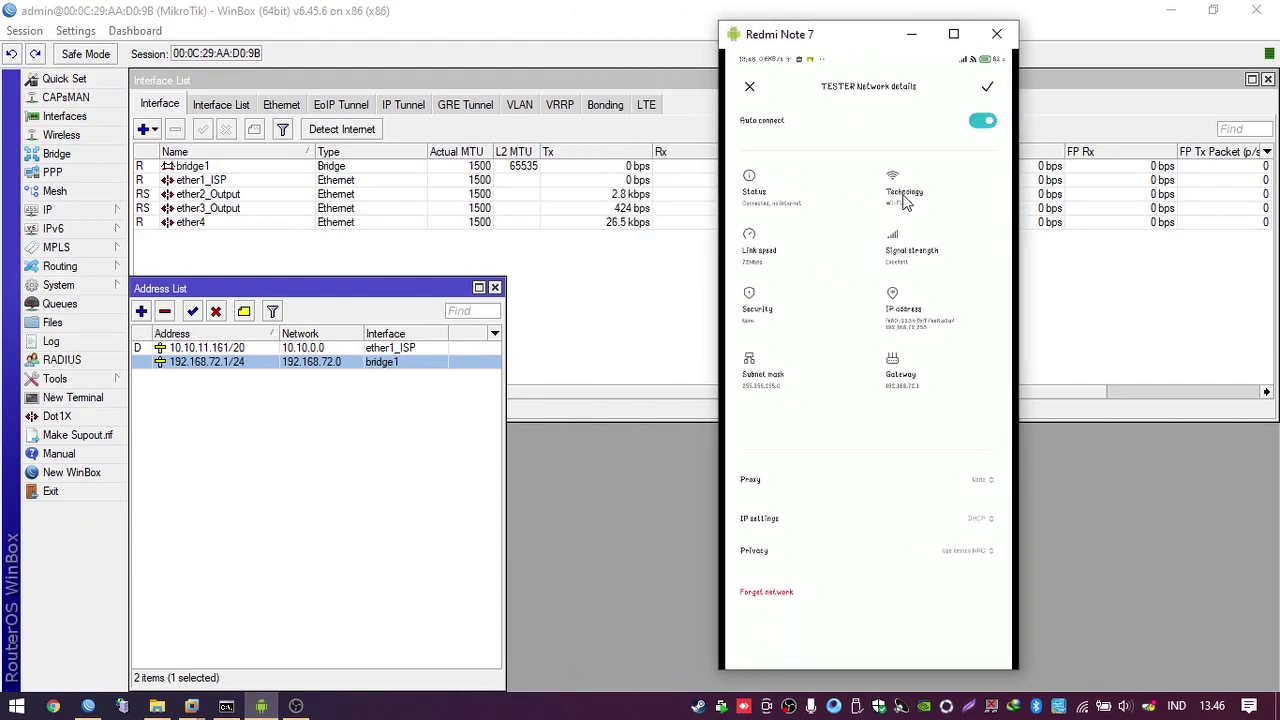
{"action": "left_click", "coordinate": [751, 89]}
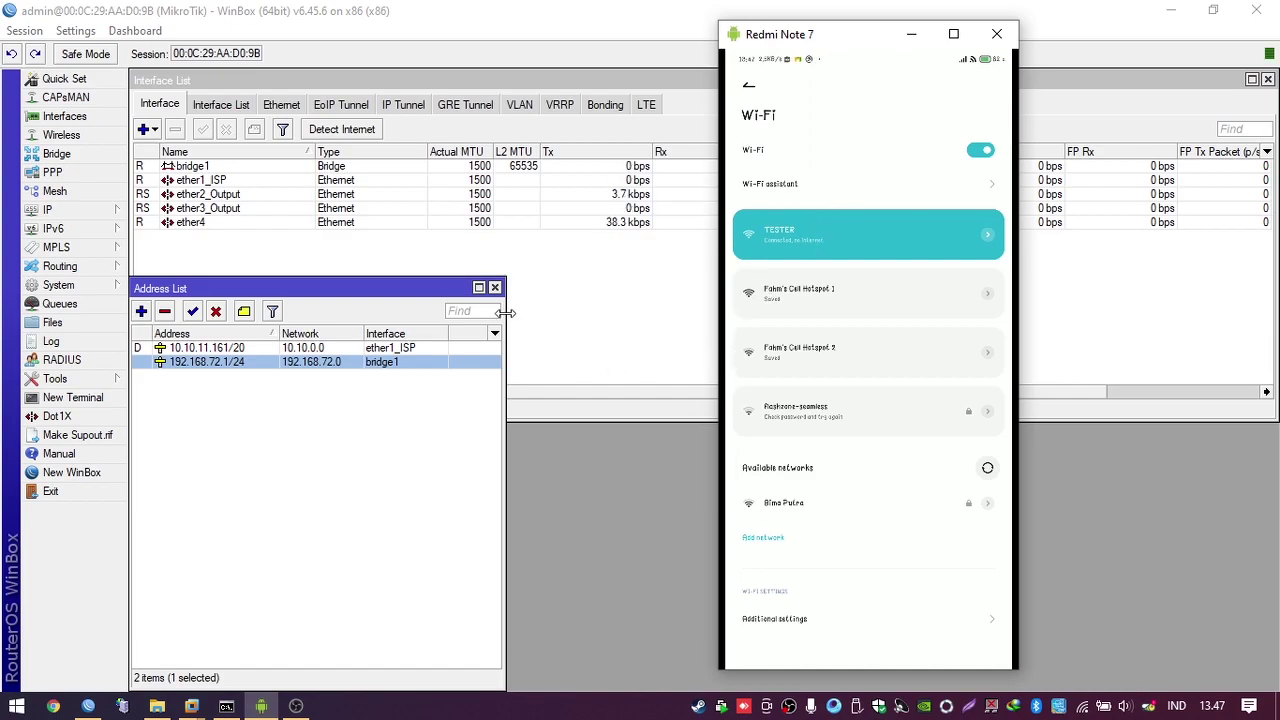
Shorten the Interface List window and fit the Address List window directly beneath it
{"action": "left_click_drag", "start_coordinate": [507, 271], "coordinate": [538, 268]}
{"action": "left_click", "coordinate": [549, 346]}
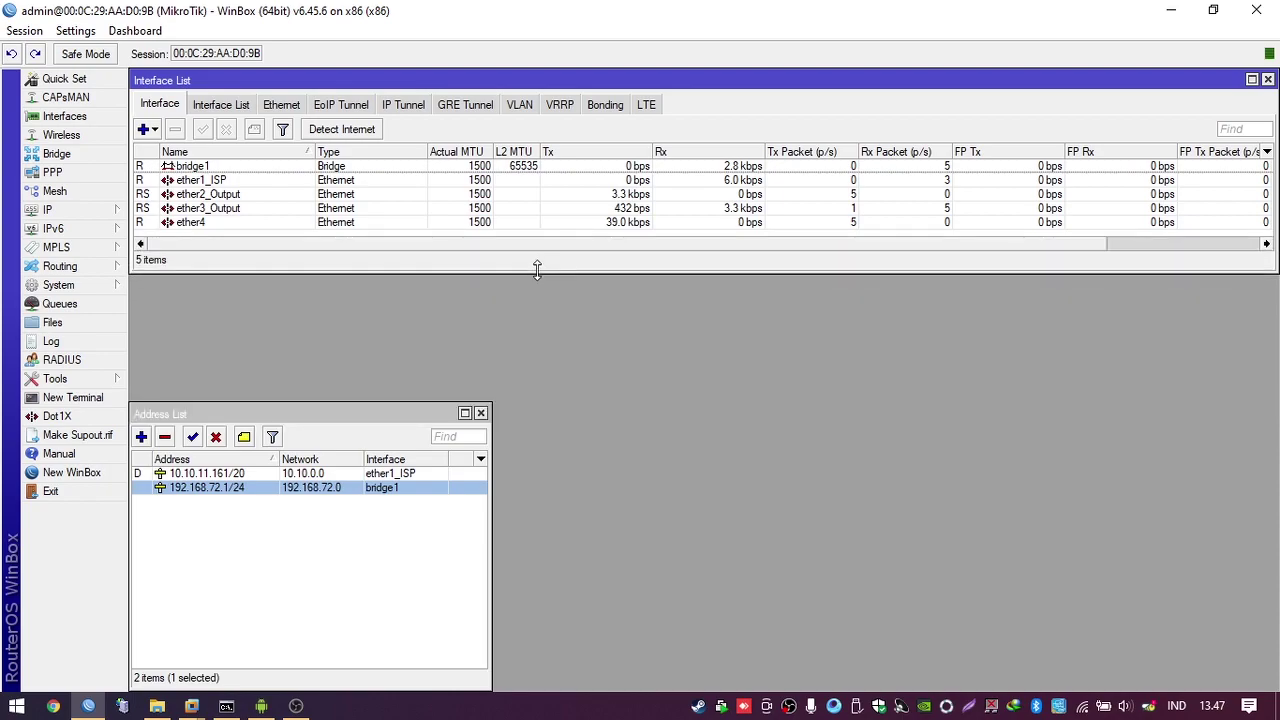
{"action": "left_click_drag", "start_coordinate": [493, 400], "coordinate": [506, 274]}
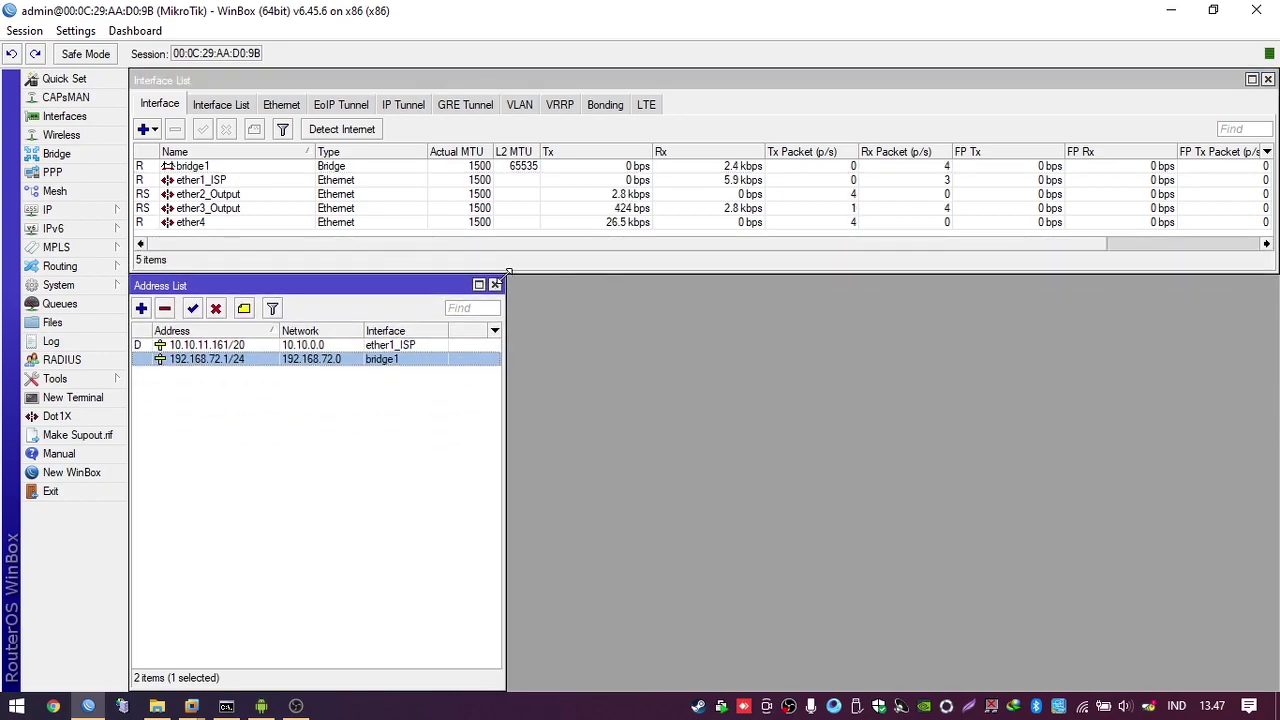
Check the phone's TESTER connection, open the router's firewall NAT list and fit its window beside the Address List
{"action": "left_click", "coordinate": [268, 706]}
{"action": "left_click_drag", "start_coordinate": [866, 38], "coordinate": [1100, 36]}
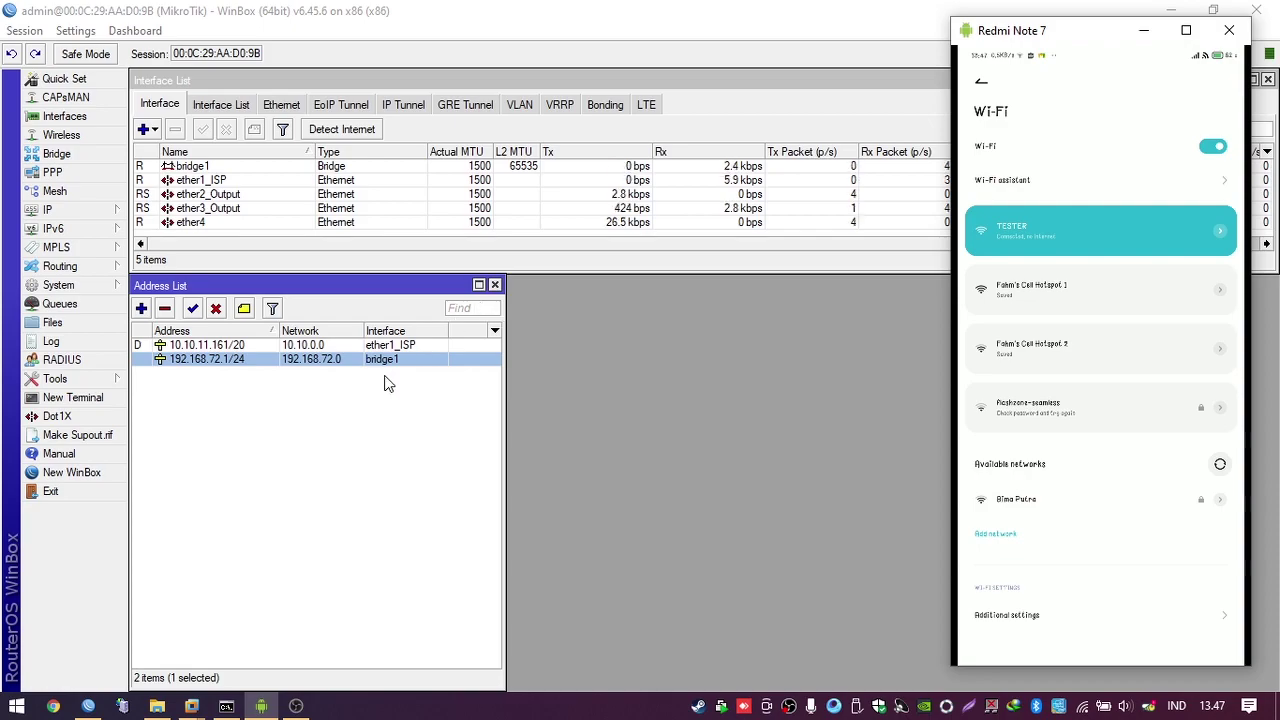
{"action": "left_click", "coordinate": [75, 208]}
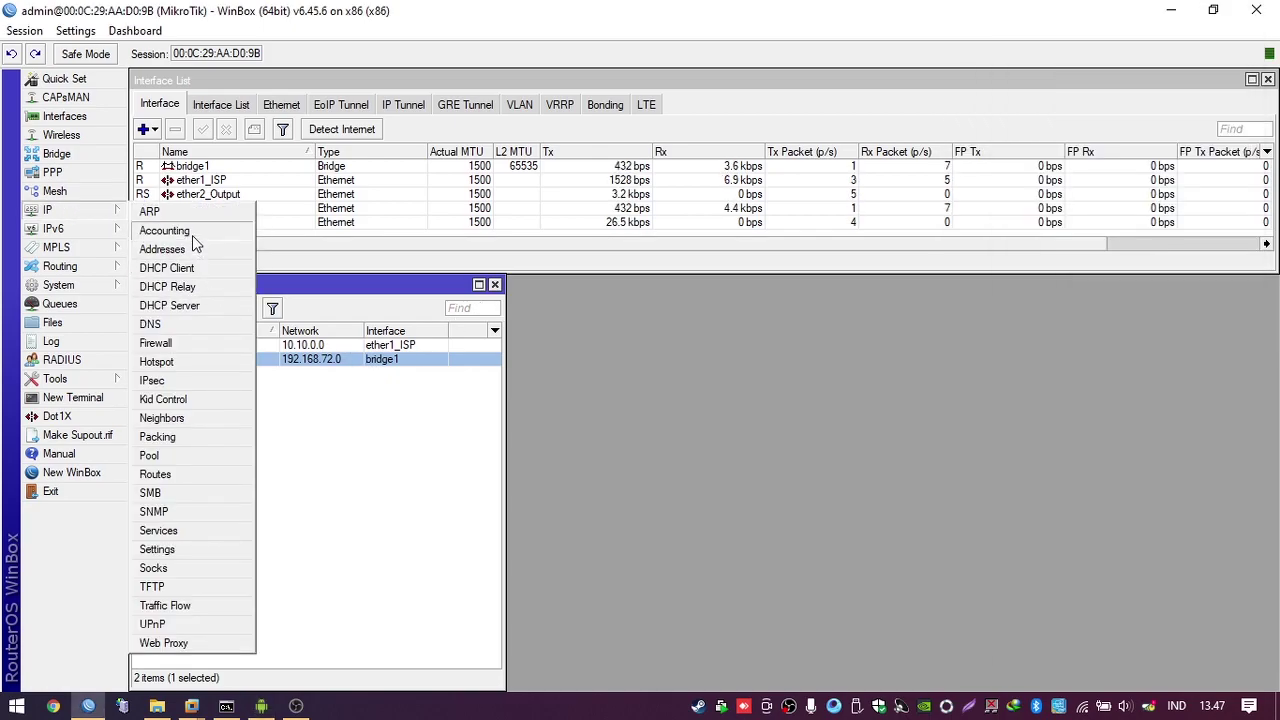
{"action": "left_click", "coordinate": [186, 342]}
{"action": "left_click_drag", "start_coordinate": [560, 222], "coordinate": [620, 258]}
{"action": "left_click", "coordinate": [420, 276]}
{"action": "left_click_drag", "start_coordinate": [338, 244], "coordinate": [508, 279]}
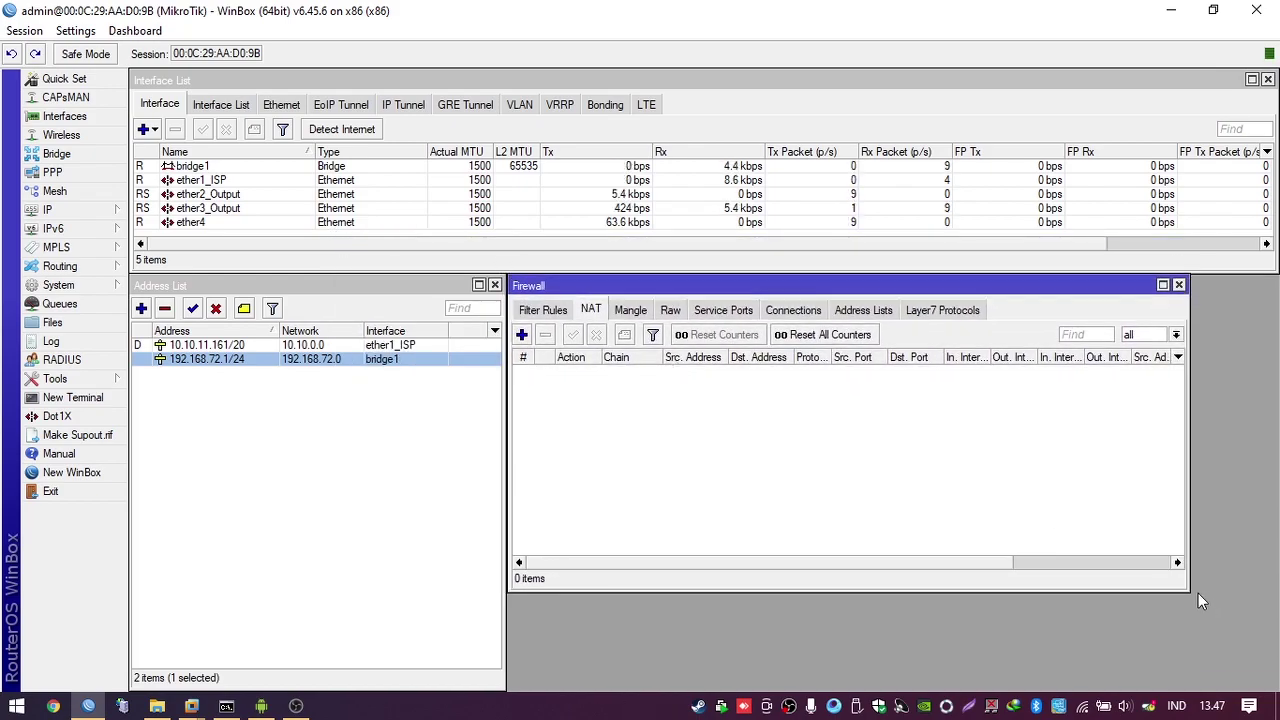
{"action": "left_click_drag", "start_coordinate": [1198, 593], "coordinate": [1273, 687]}
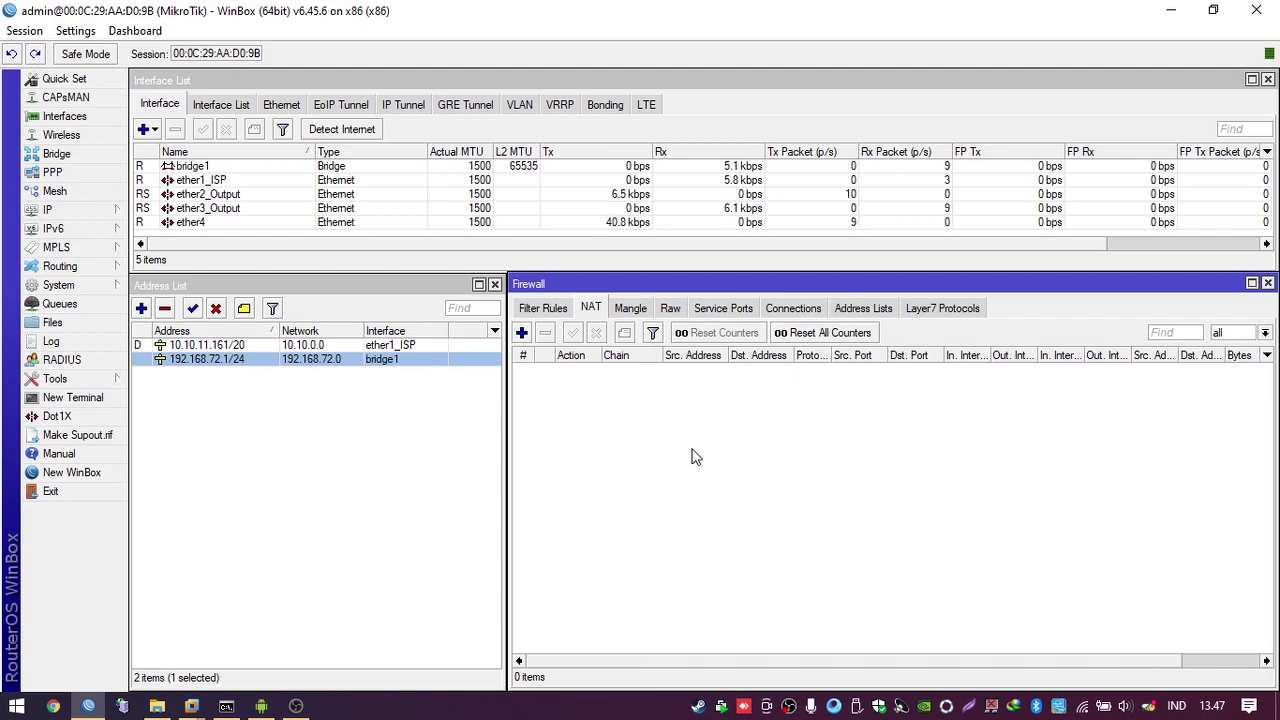
Ping google.com from a new router terminal and close the terminal
{"action": "left_click", "coordinate": [95, 397]}
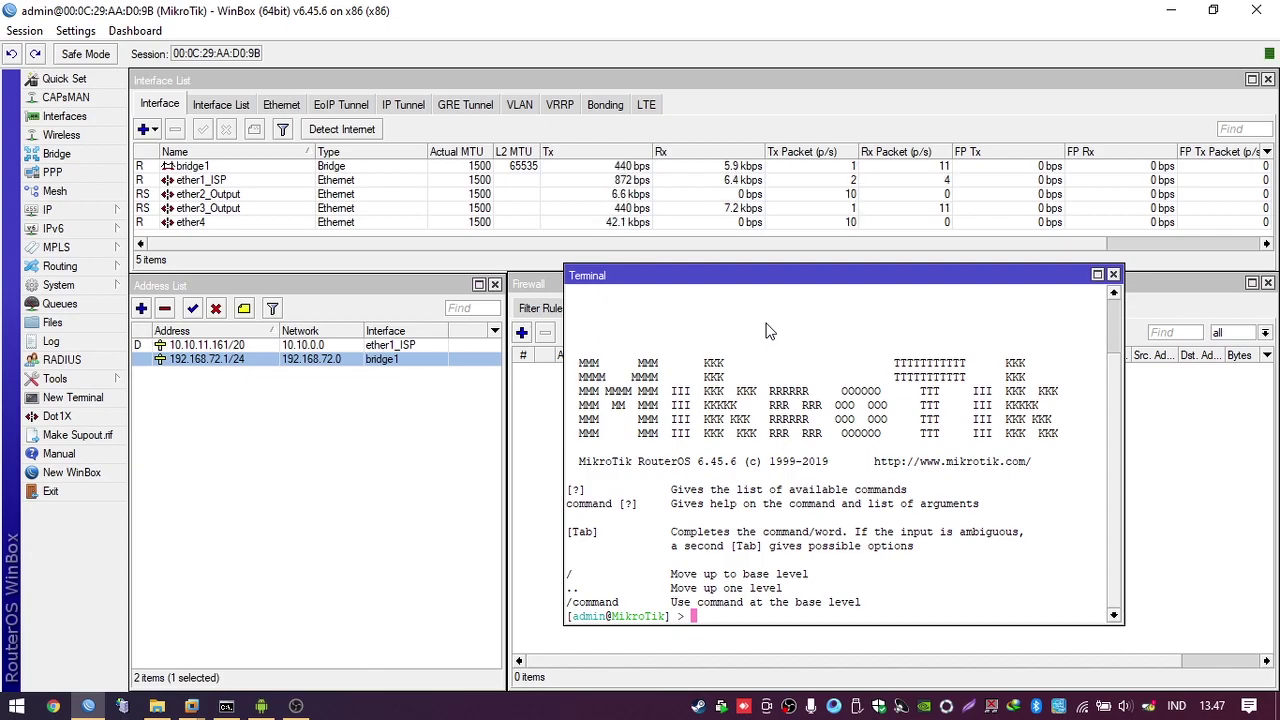
{"action": "type", "text": "ping "}
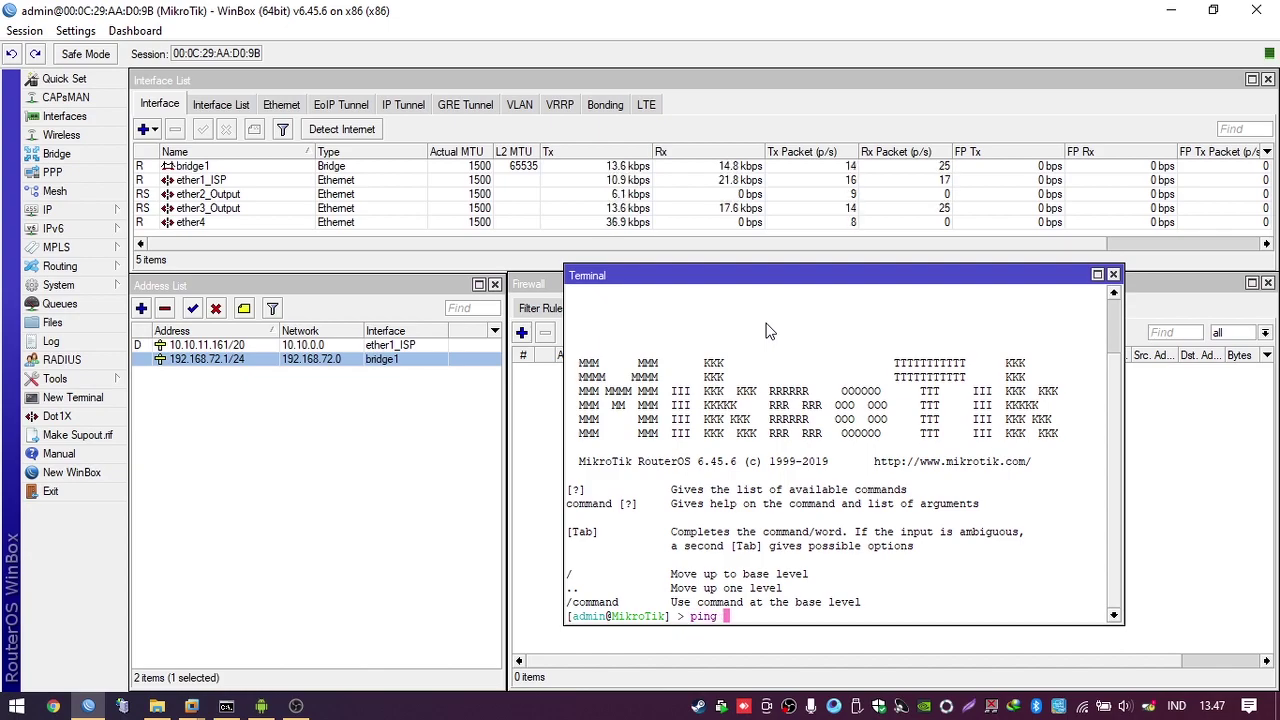
{"action": "type", "text": "google.com"}
{"action": "key", "text": "Return"}
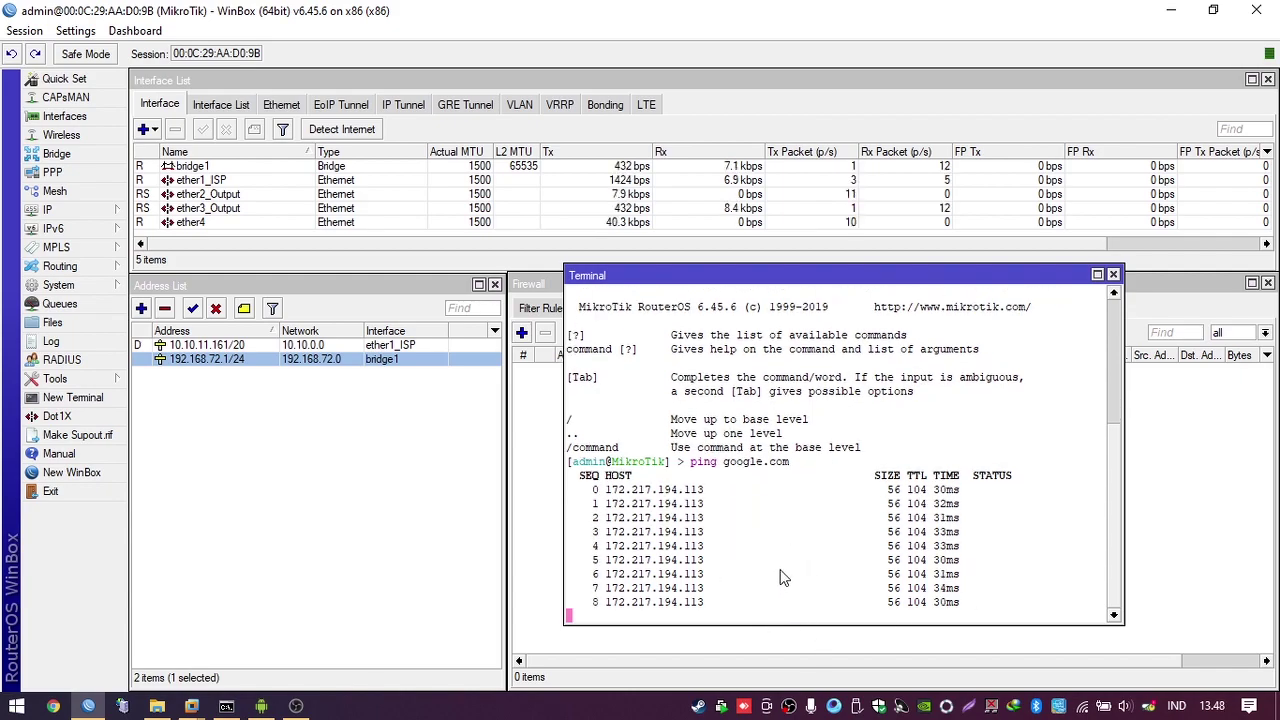
{"action": "left_click", "coordinate": [1114, 275]}
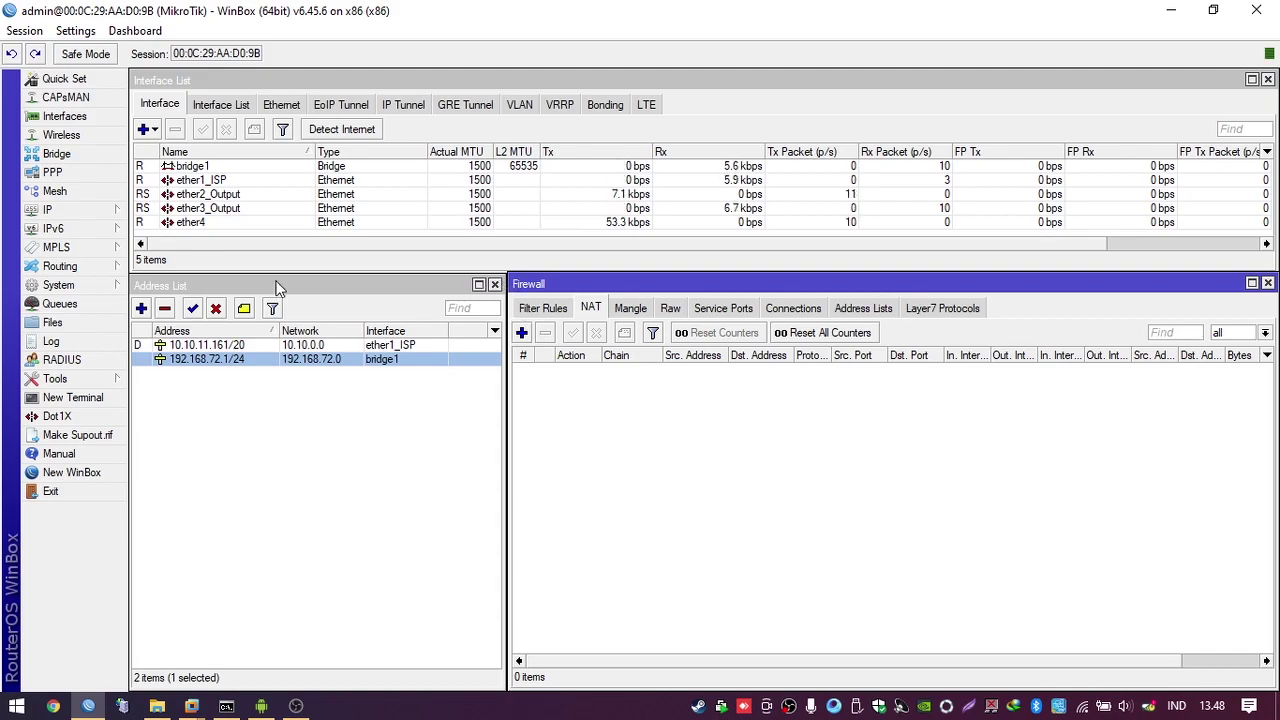
Start a new NAT rule with chain srcnat and out interface ether1_ISP, in a maximized rule window
{"action": "left_click", "coordinate": [113, 213]}
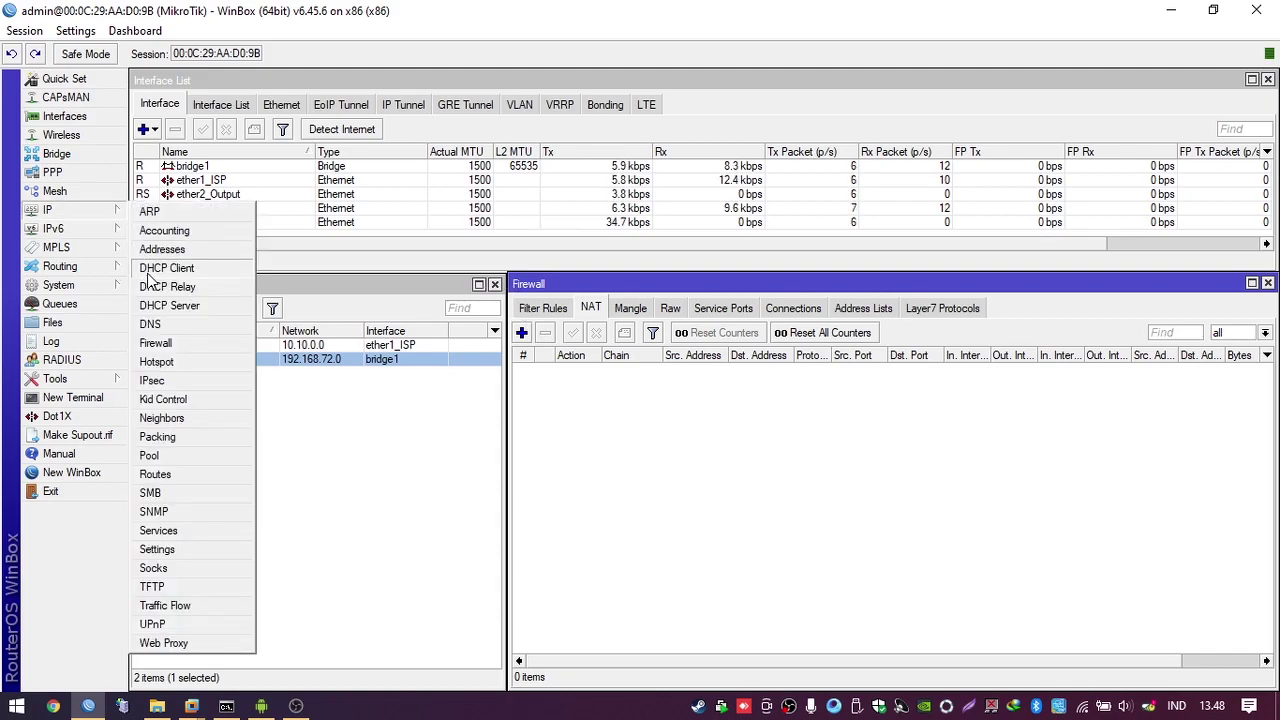
{"action": "left_click", "coordinate": [193, 349]}
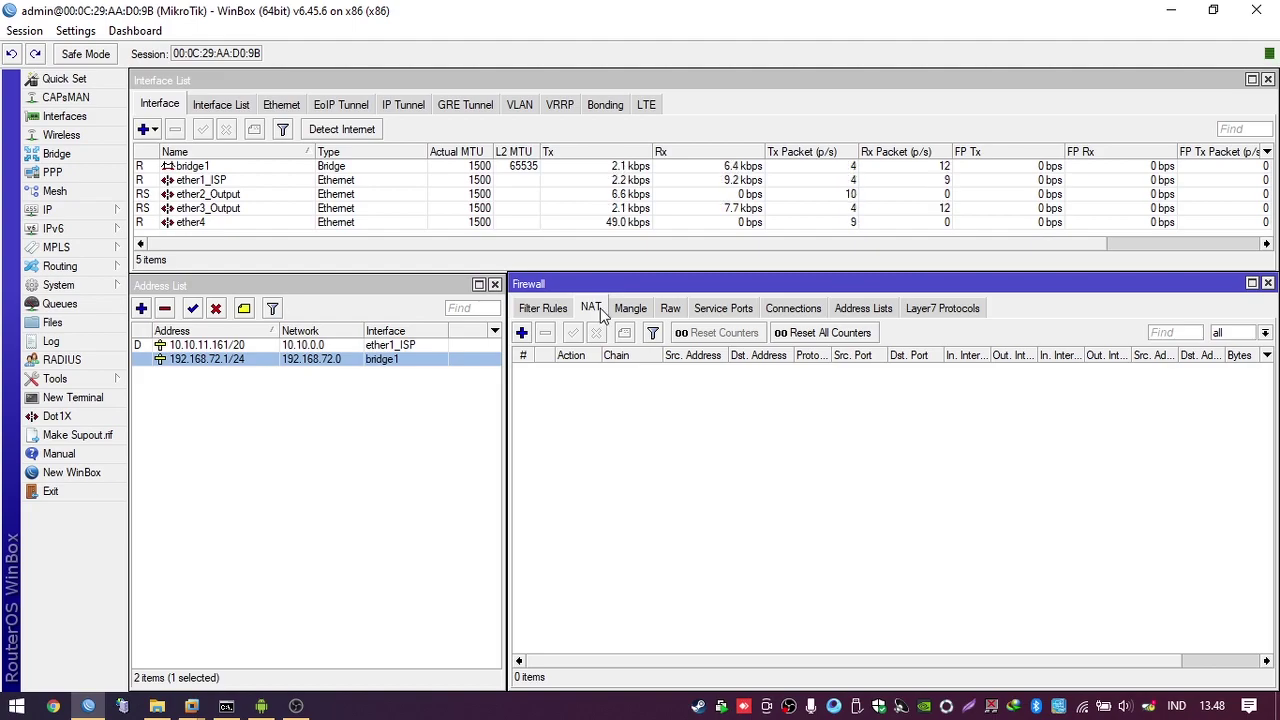
{"action": "left_click", "coordinate": [521, 333]}
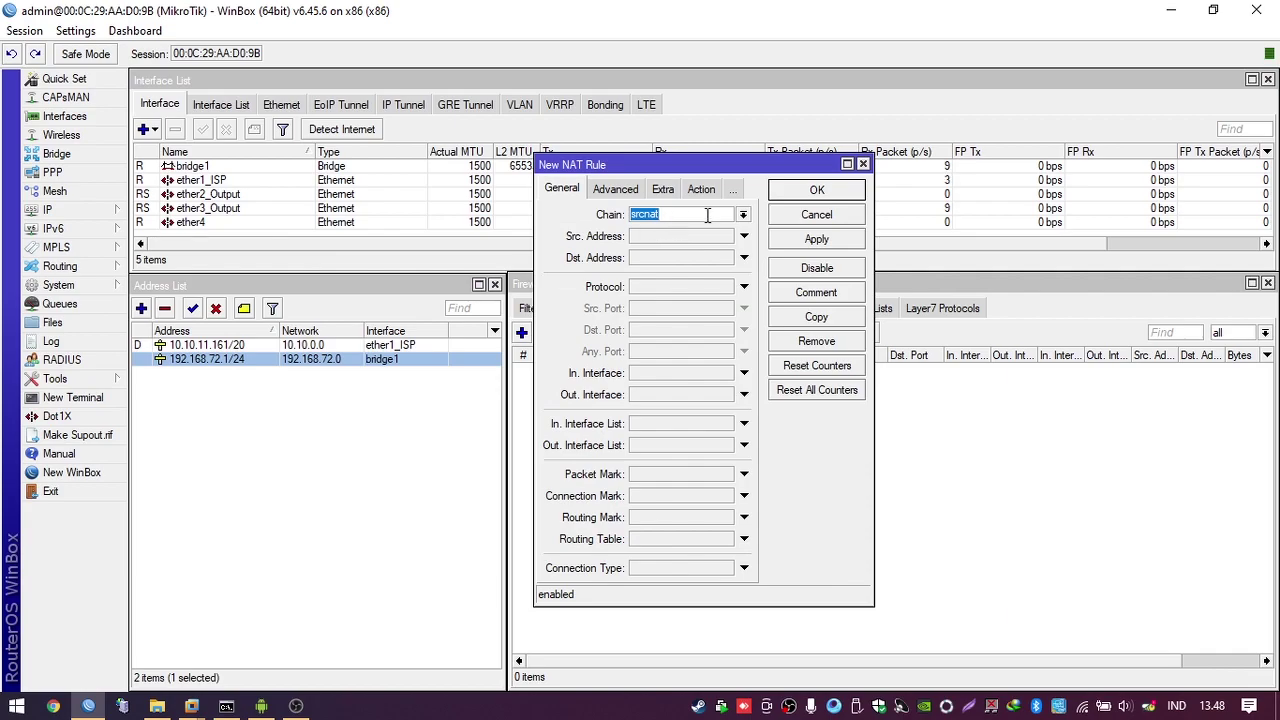
{"action": "left_click", "coordinate": [741, 216]}
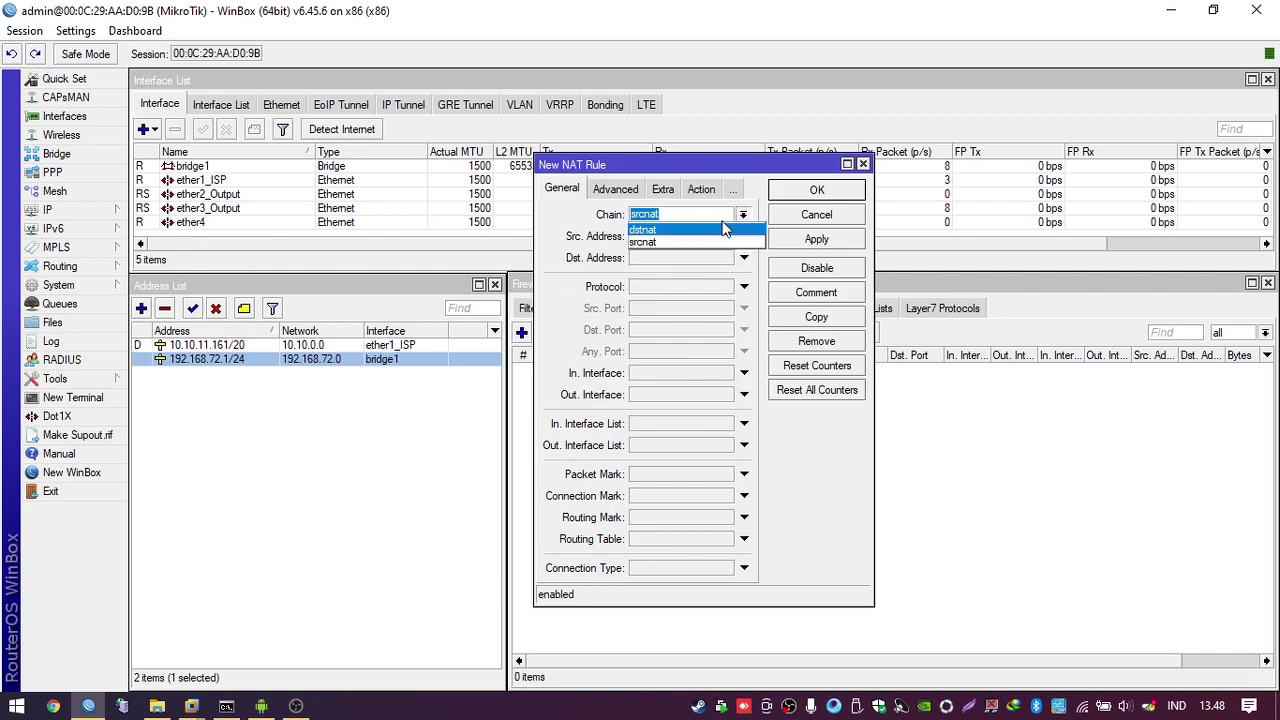
{"action": "left_click", "coordinate": [744, 214]}
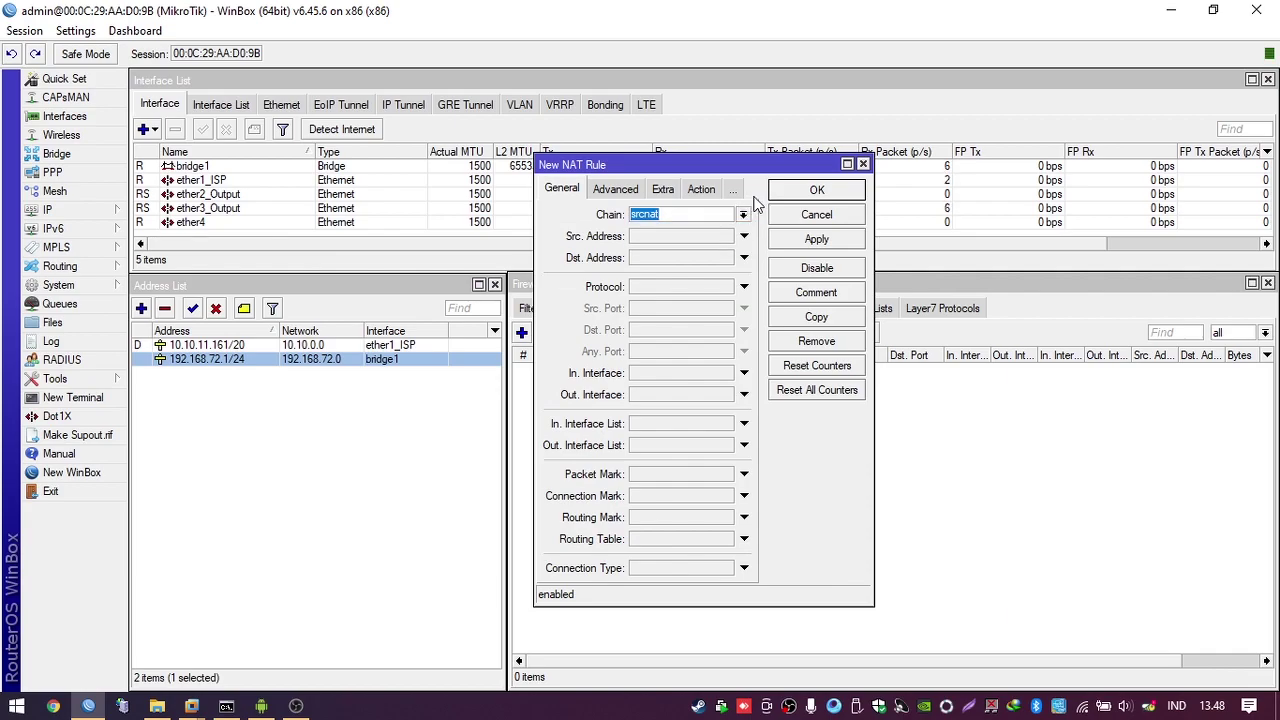
{"action": "left_click", "coordinate": [848, 165]}
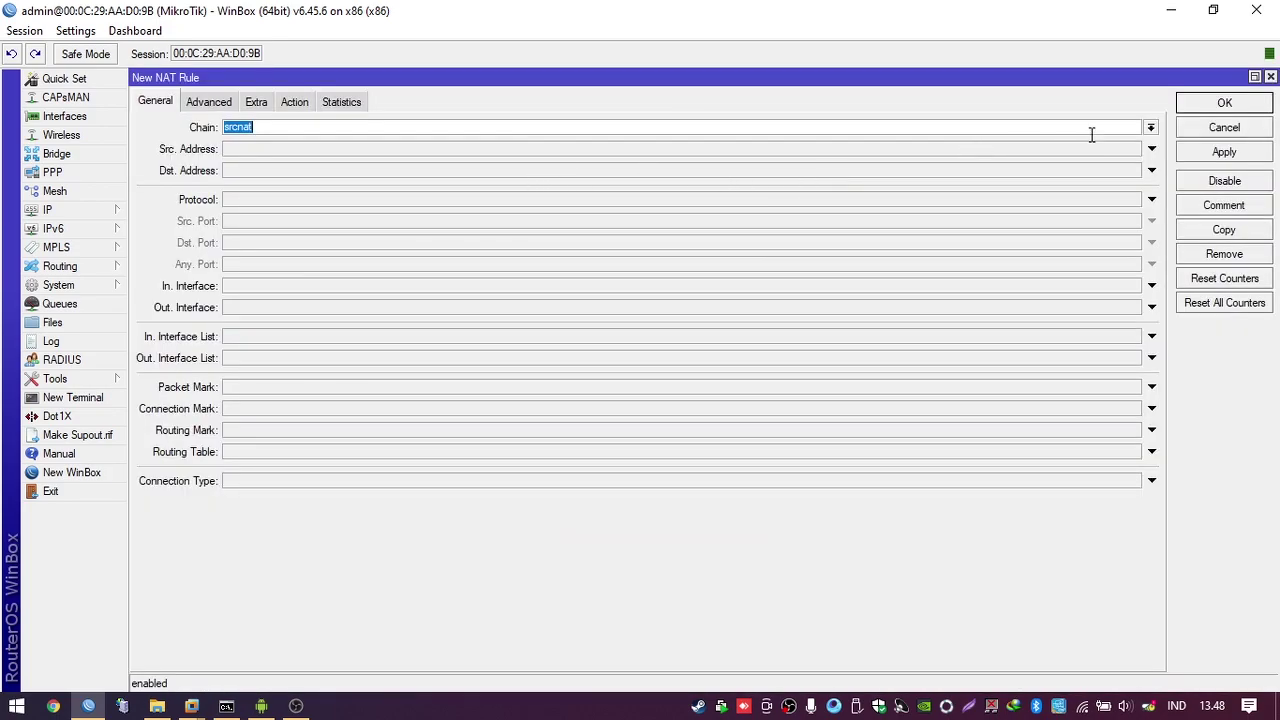
{"action": "left_click", "coordinate": [1151, 129]}
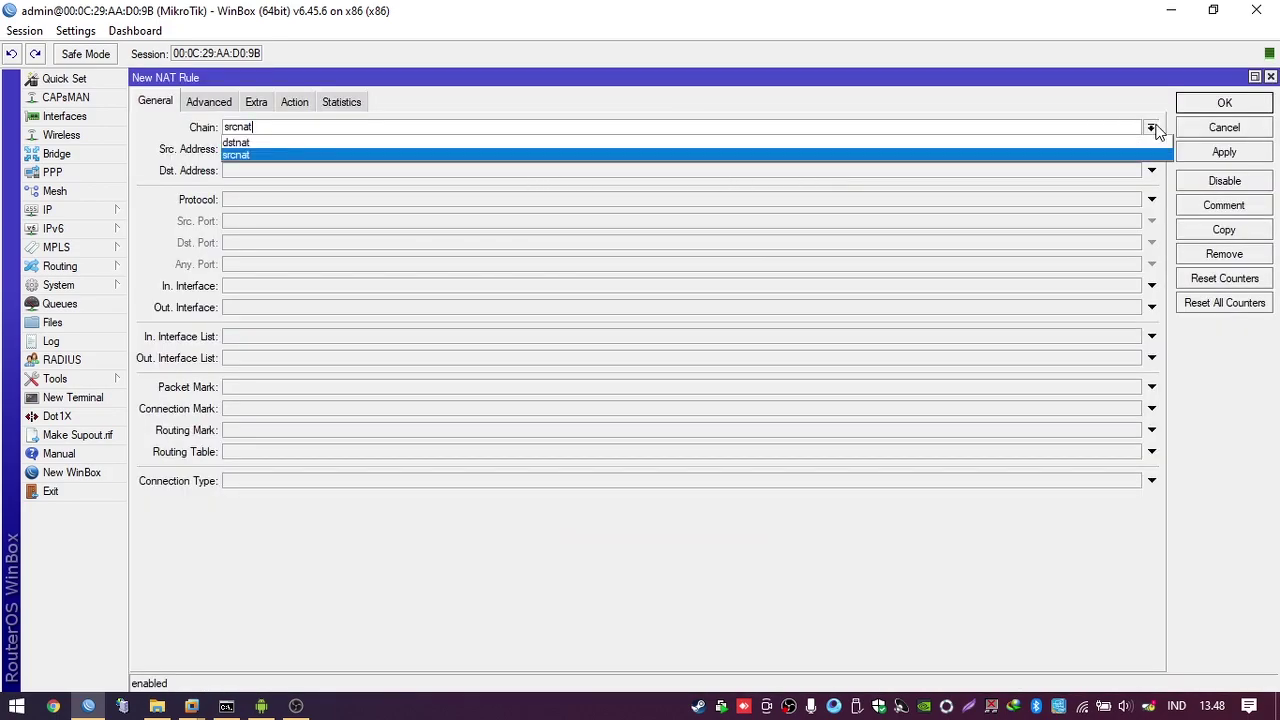
{"action": "left_click", "coordinate": [1152, 129]}
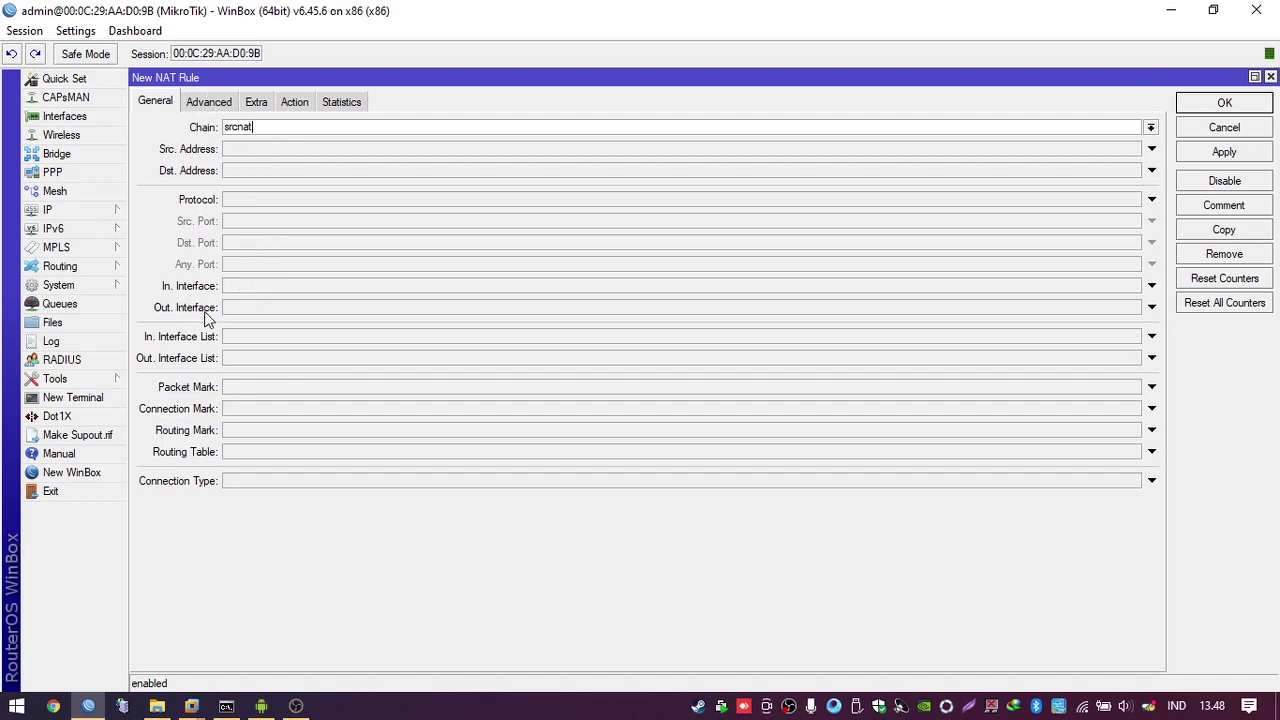
{"action": "left_click", "coordinate": [250, 318]}
{"action": "left_click", "coordinate": [517, 321]}
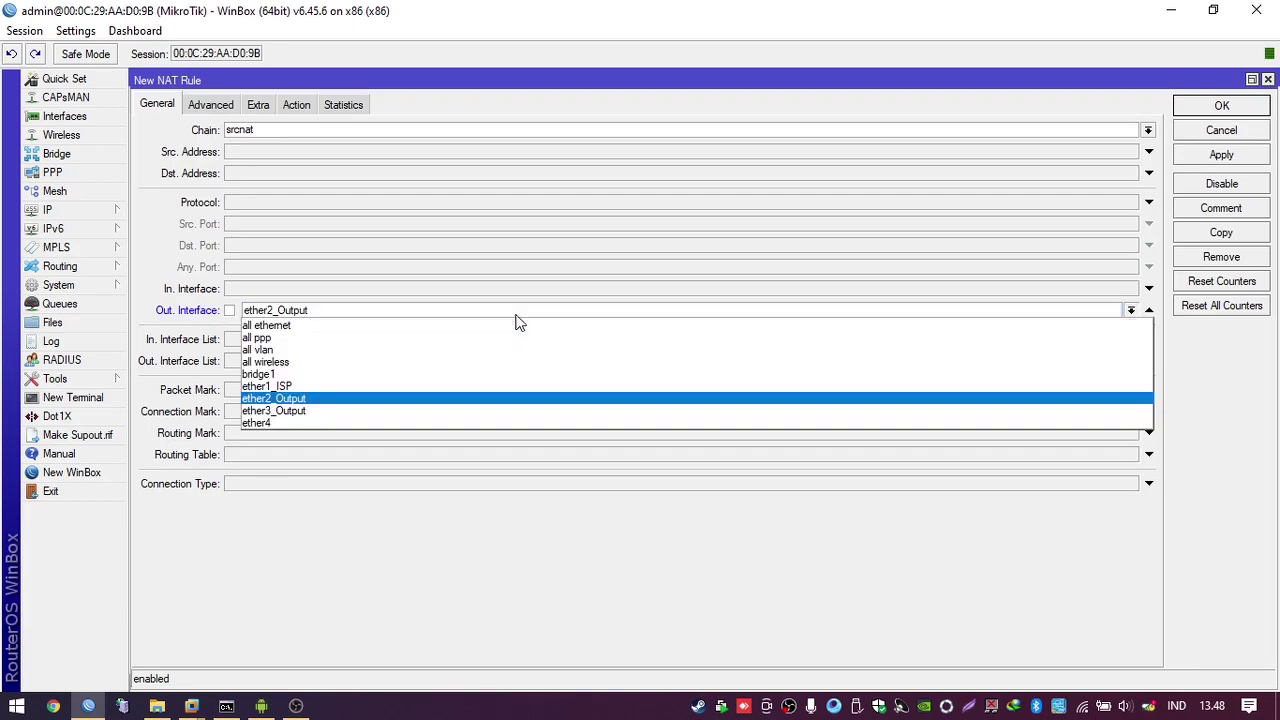
{"action": "left_click", "coordinate": [490, 388]}
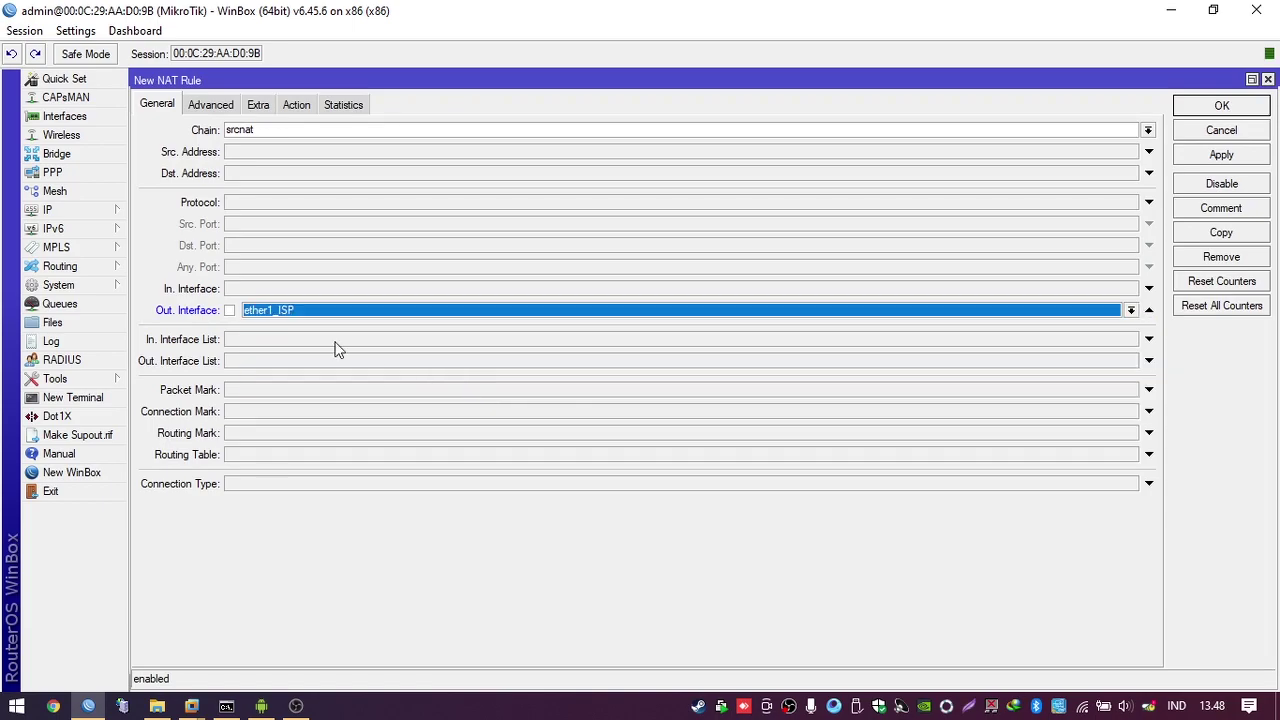
Set the new NAT rule's action to masquerade, recheck its general settings and save the rule
{"action": "left_click", "coordinate": [290, 106]}
{"action": "left_click", "coordinate": [275, 135]}
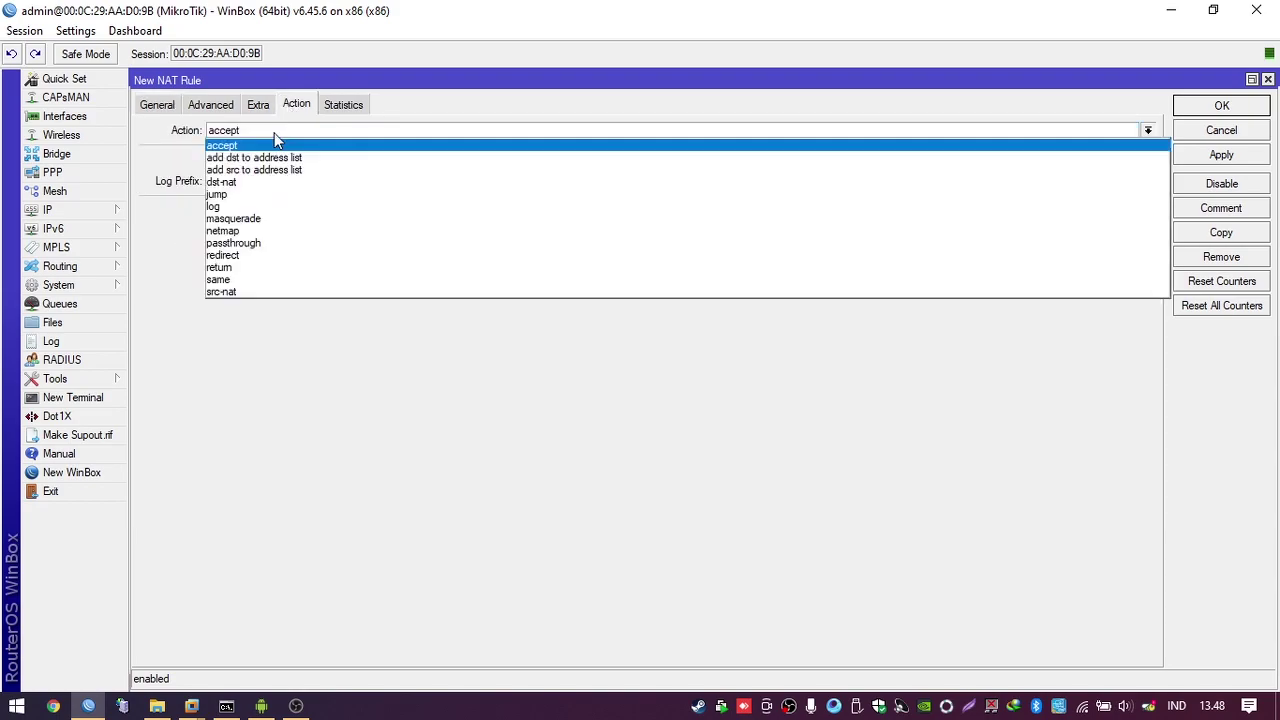
{"action": "left_click", "coordinate": [268, 222]}
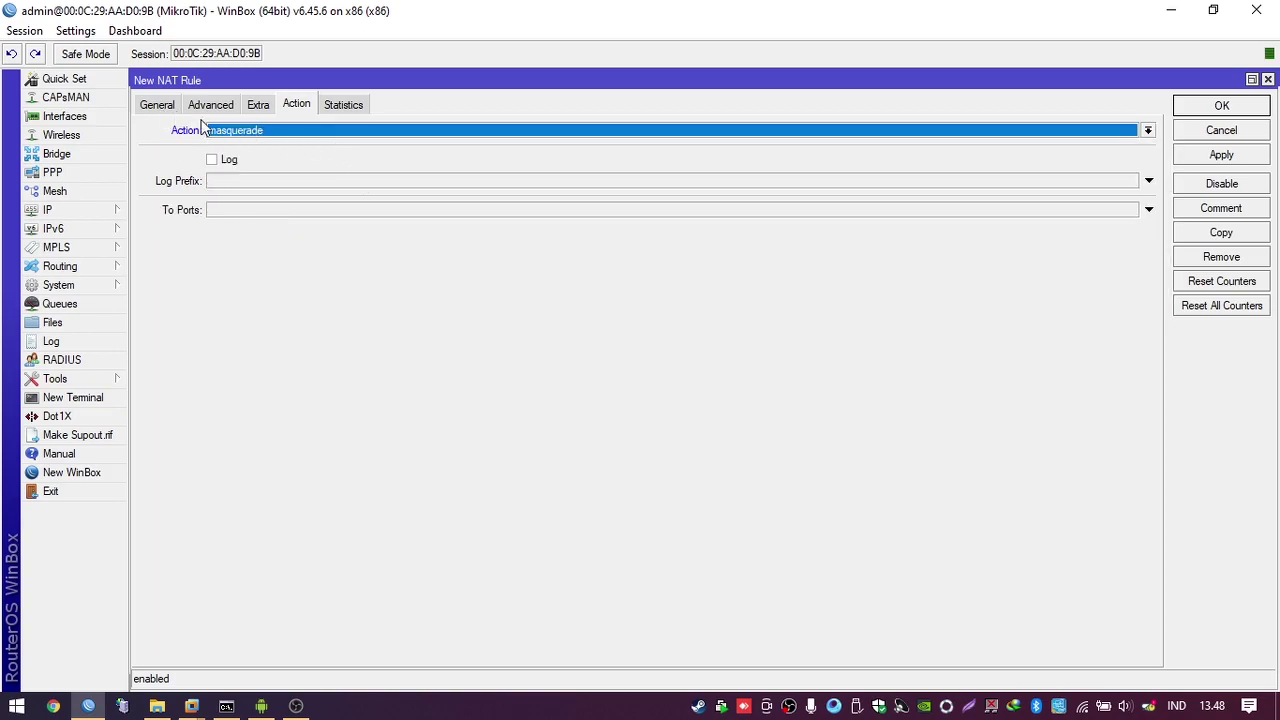
{"action": "left_click", "coordinate": [164, 107]}
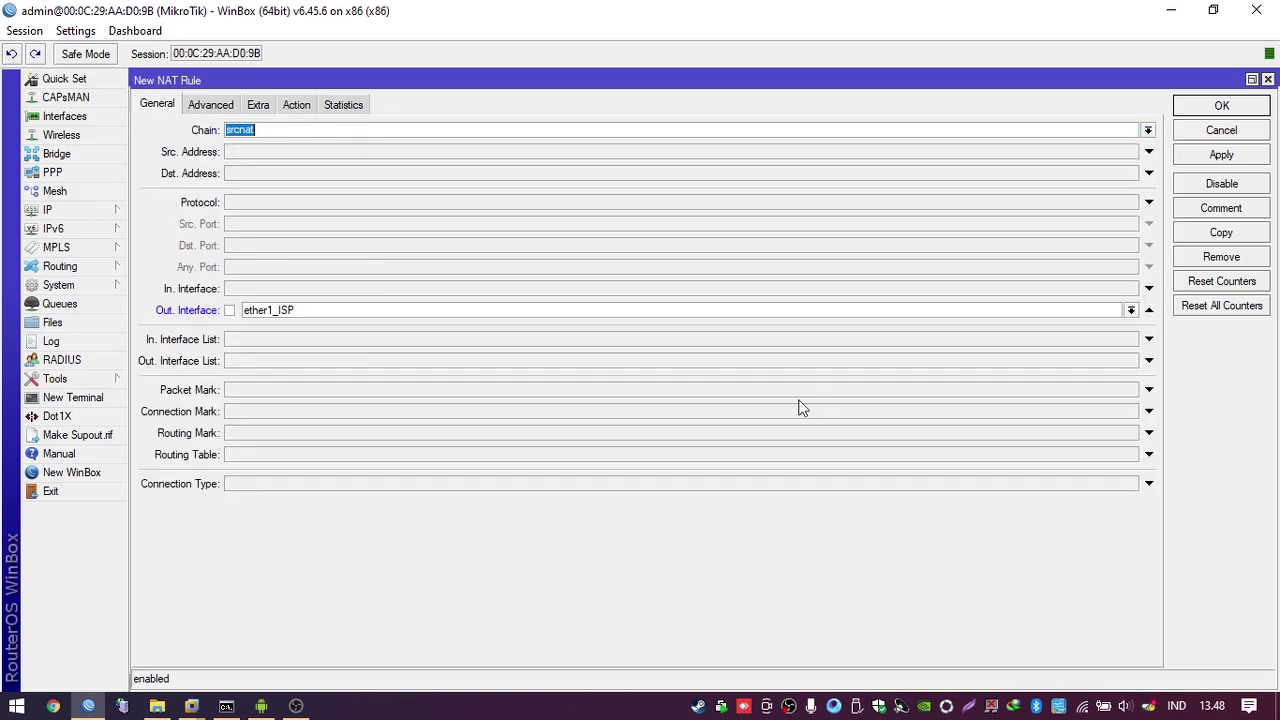
{"action": "left_click", "coordinate": [1219, 154]}
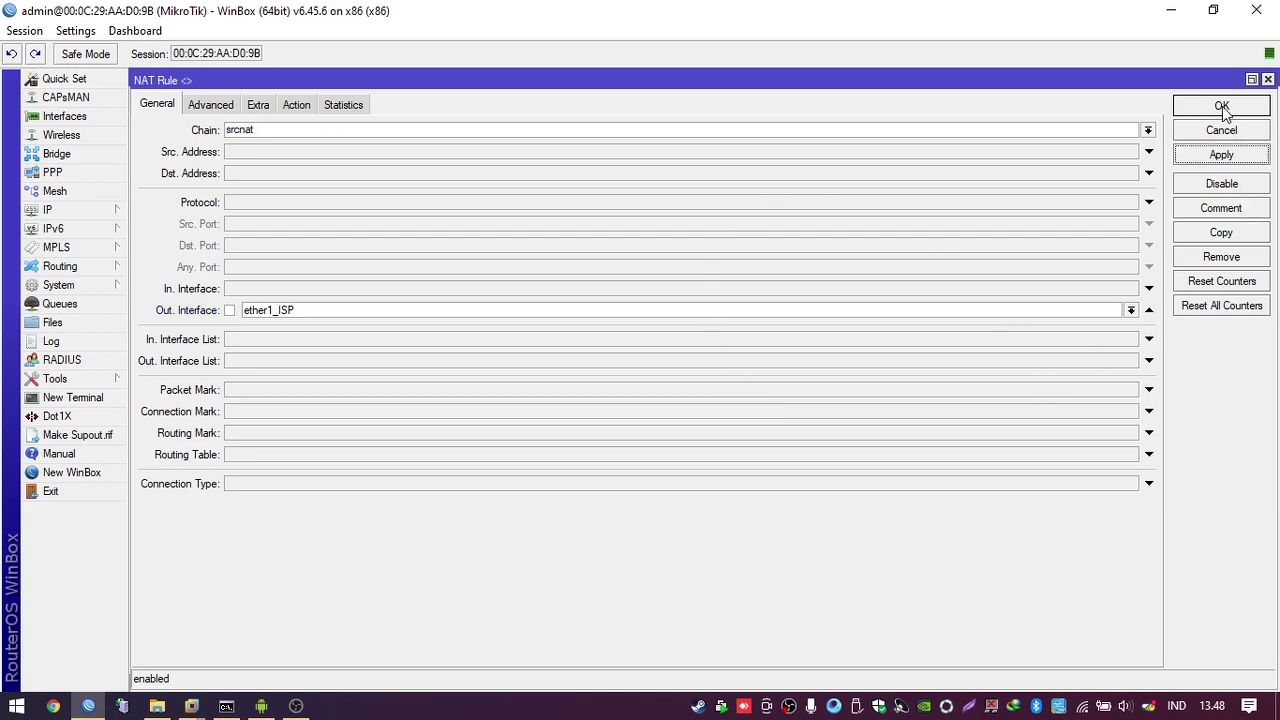
{"action": "left_click", "coordinate": [1222, 106]}
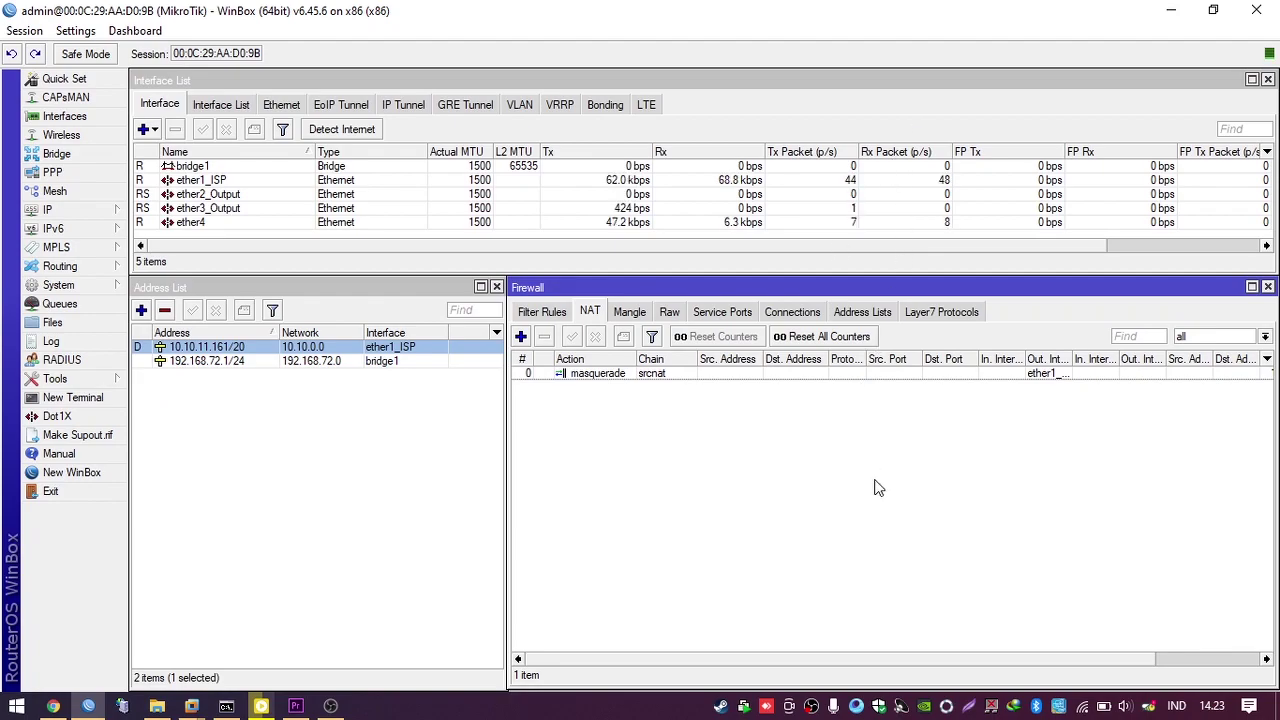
{"action": "left_click", "coordinate": [1082, 706]}
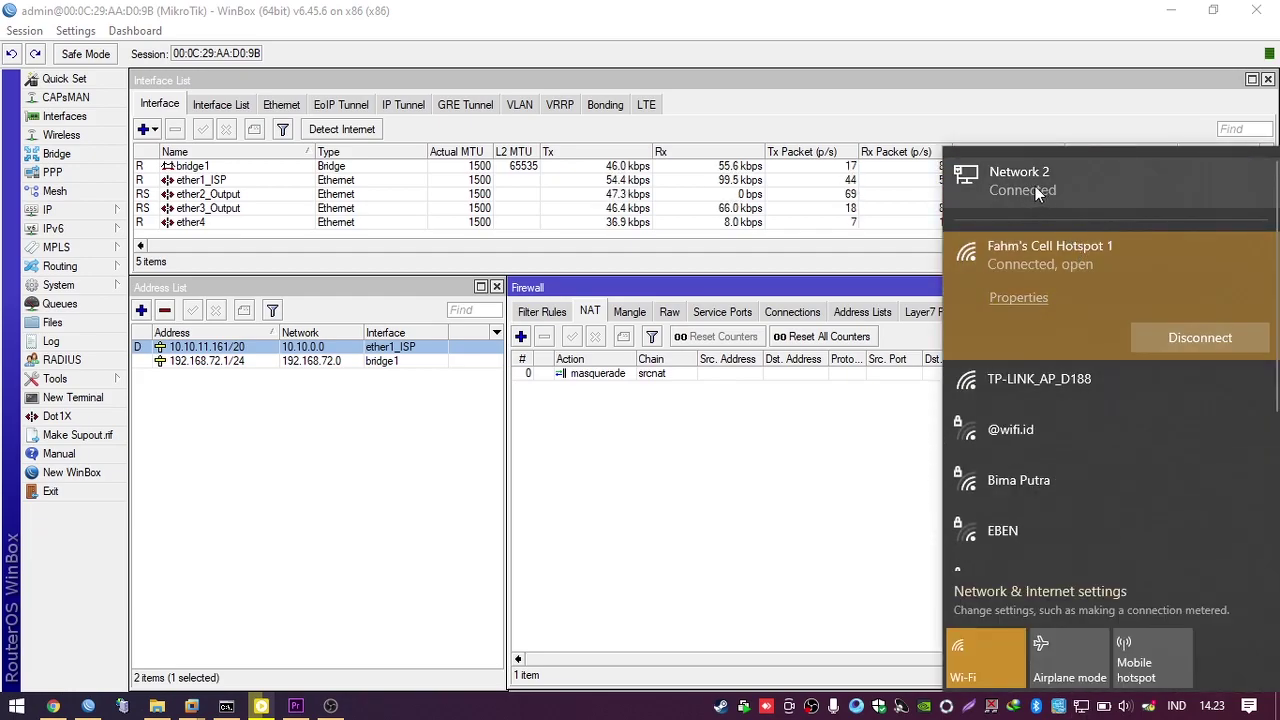
{"action": "left_click", "coordinate": [838, 530]}
{"action": "left_click", "coordinate": [55, 706]}
{"action": "left_click", "coordinate": [386, 49]}
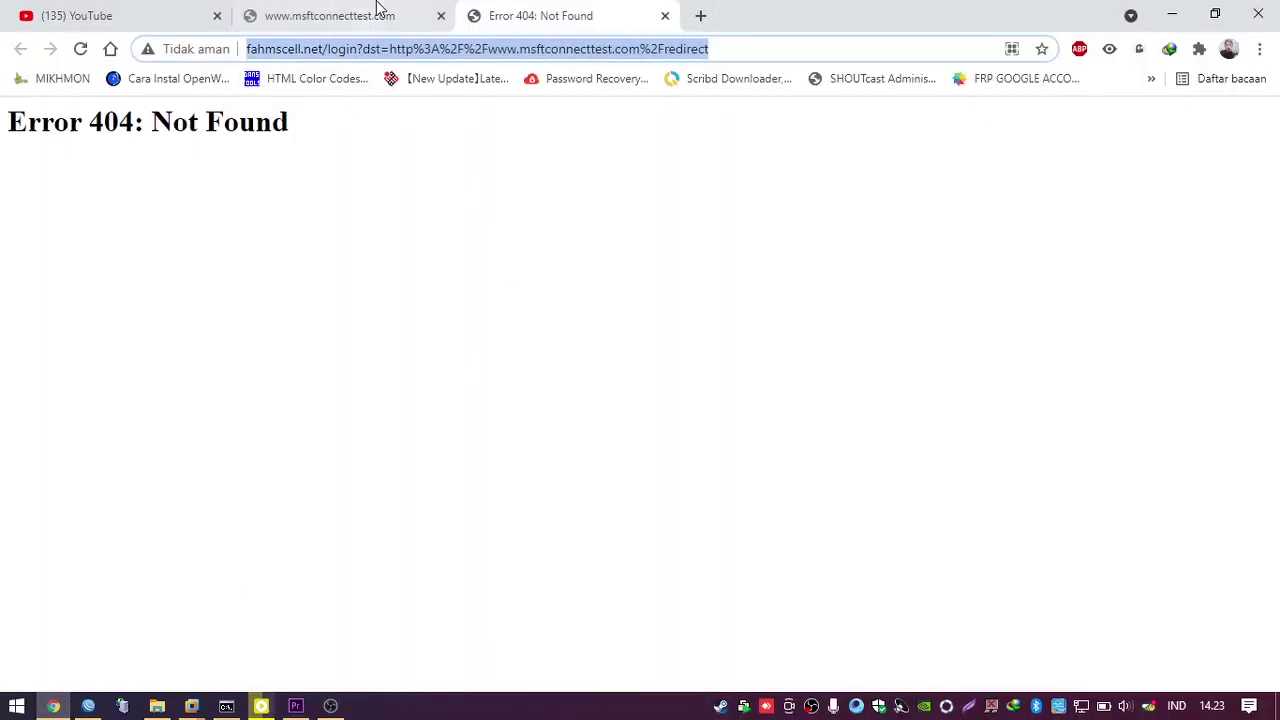
{"action": "middle_click", "coordinate": [371, 14]}
{"action": "type", "text": "go"}
{"action": "key", "text": "Return"}
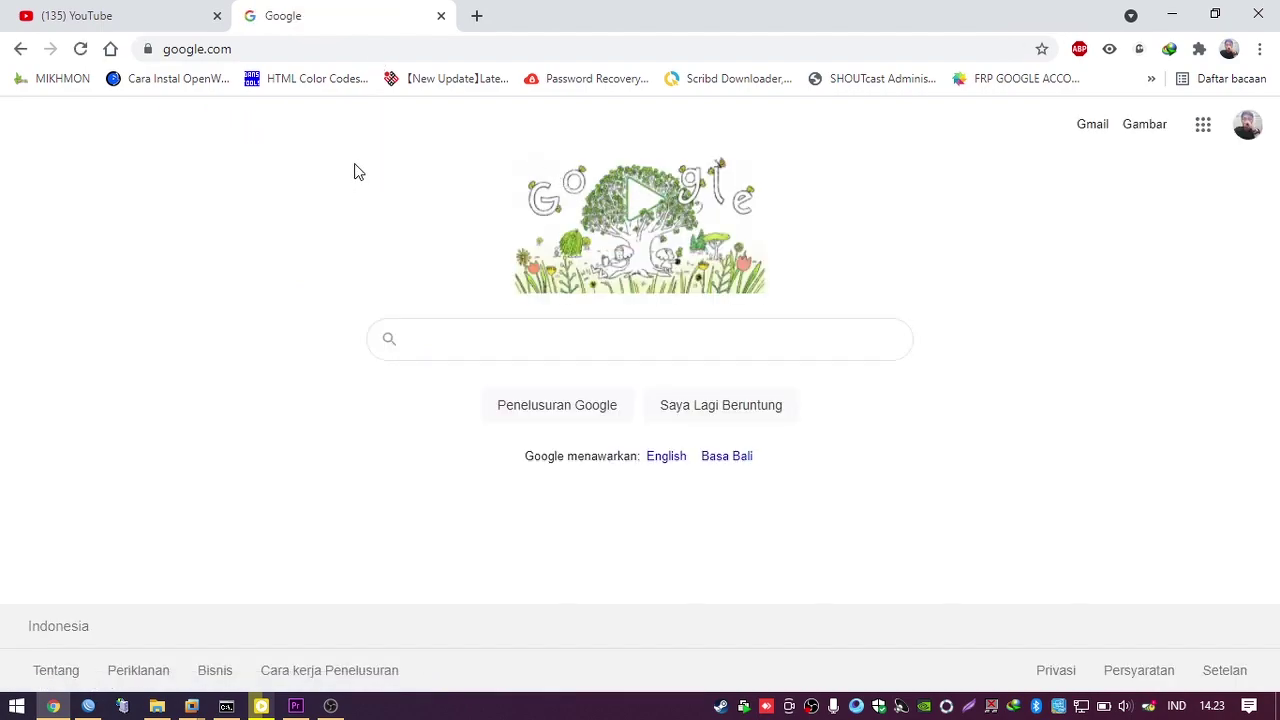
Open a Windows Command Prompt, ping google.com and stop the ping
{"action": "key", "text": "super+r"}
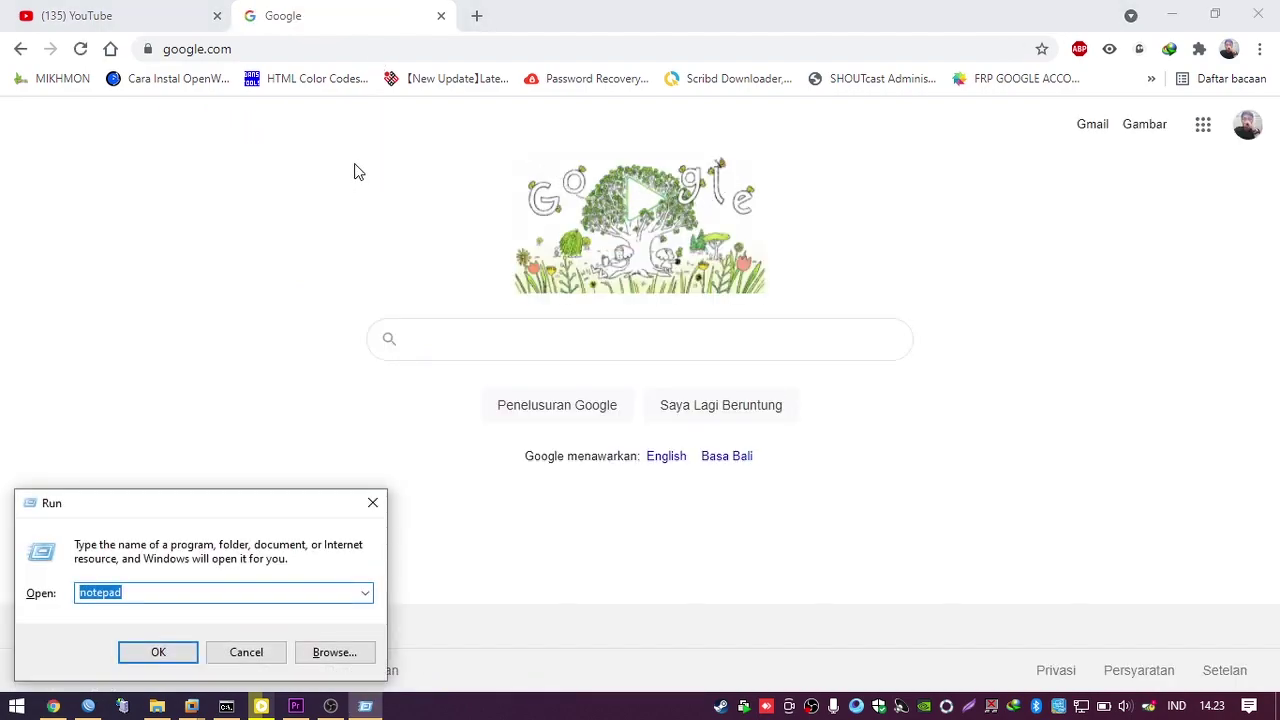
{"action": "type", "text": "cmd"}
{"action": "key", "text": "Return"}
{"action": "type", "text": "ping "}
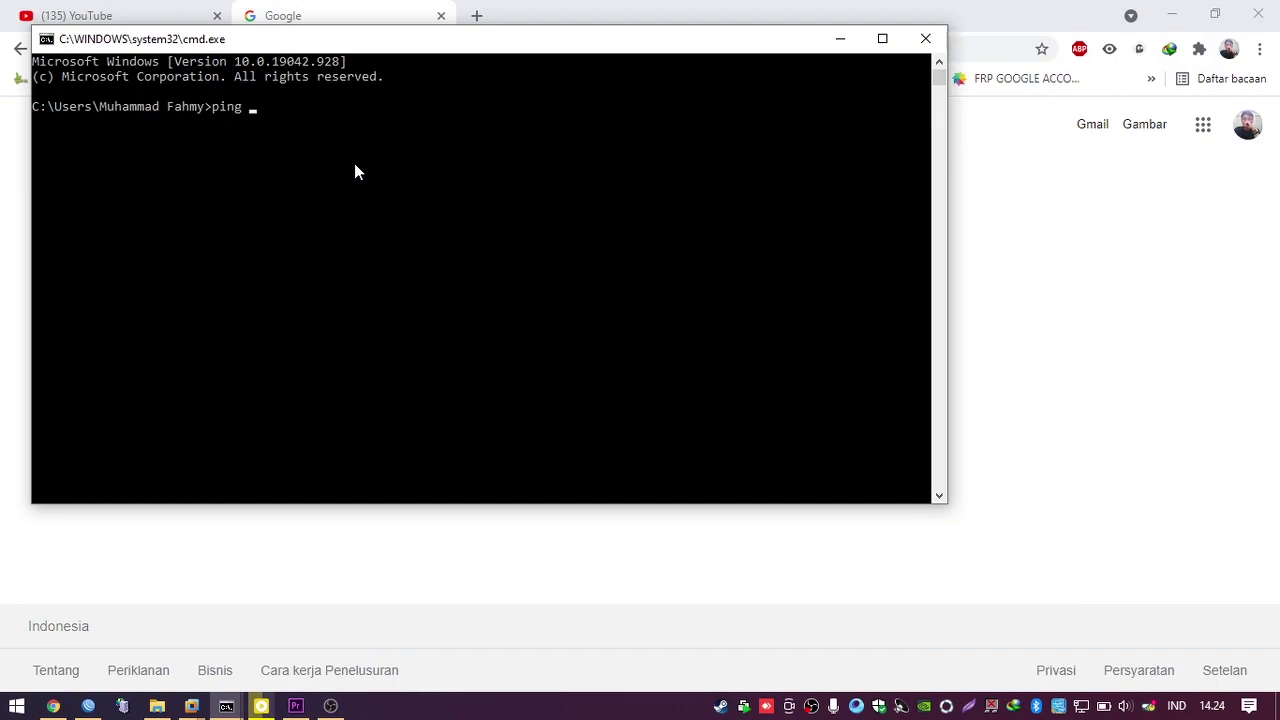
{"action": "type", "text": "google.com"}
{"action": "key", "text": "Return"}
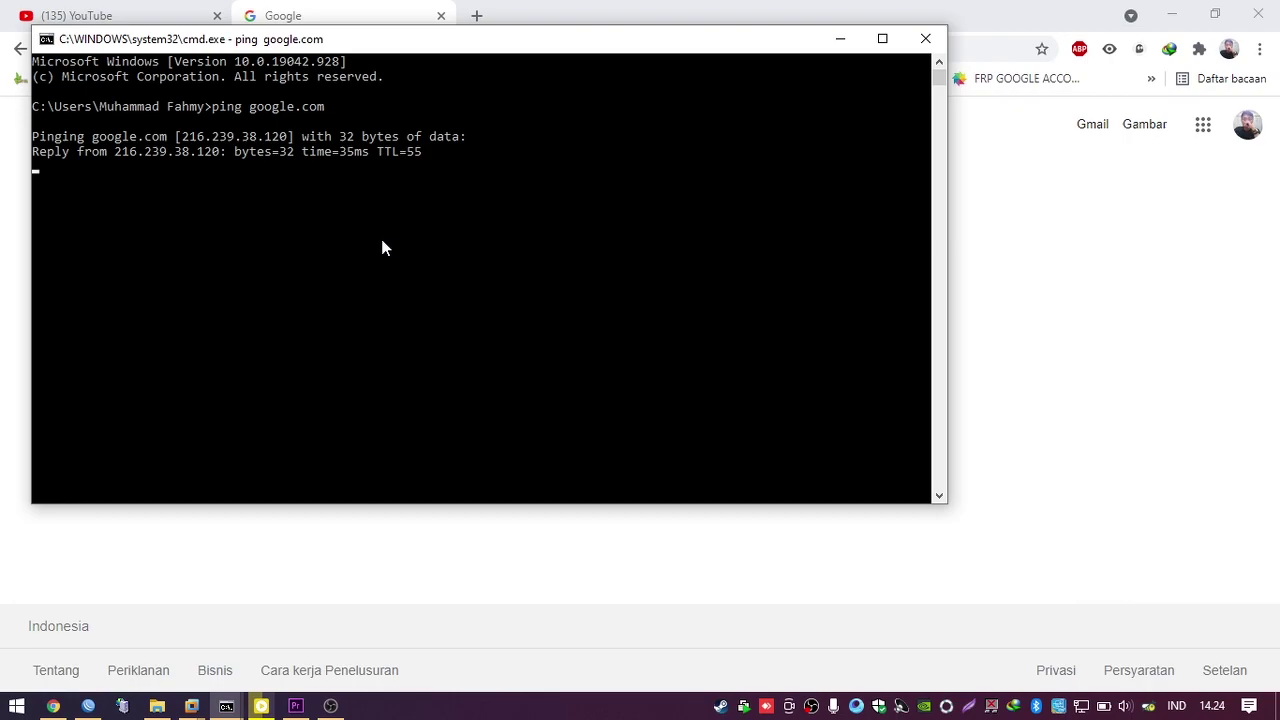
{"action": "key", "text": "ctrl+c"}
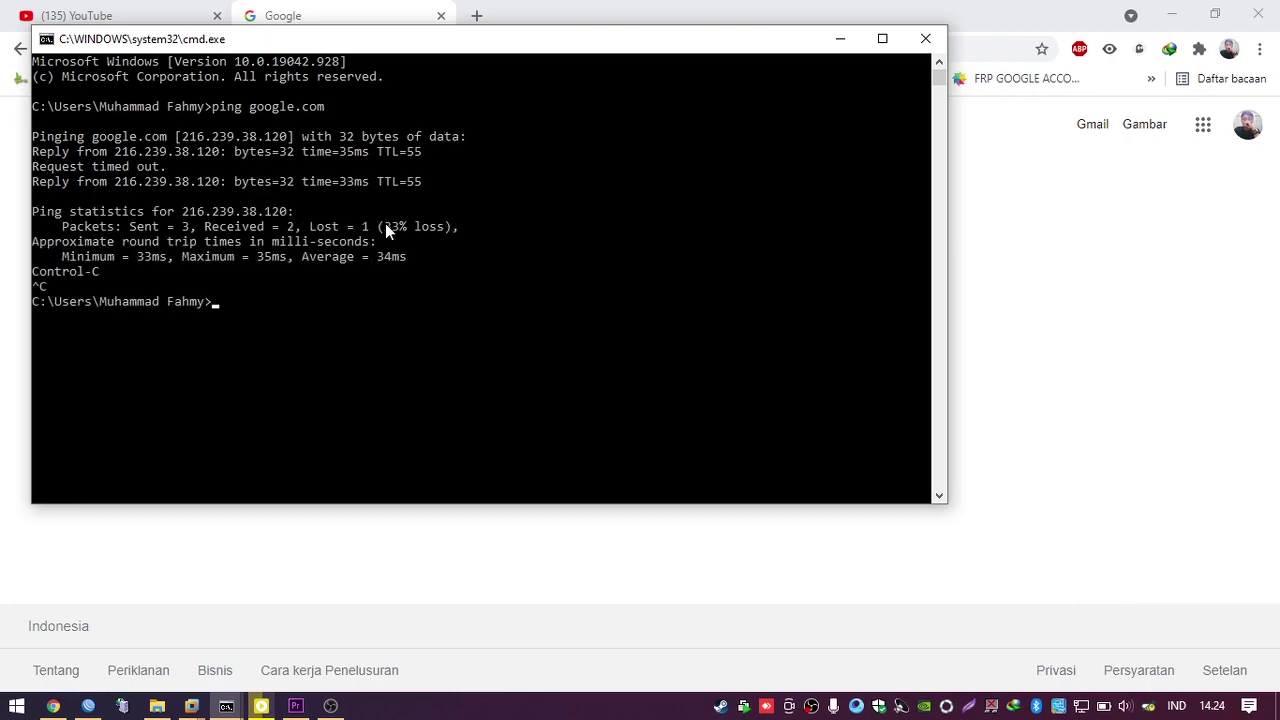
Trace the route to google.com, stop the trace after the first hops and close the Command Prompt
{"action": "type", "text": "tracert google.com"}
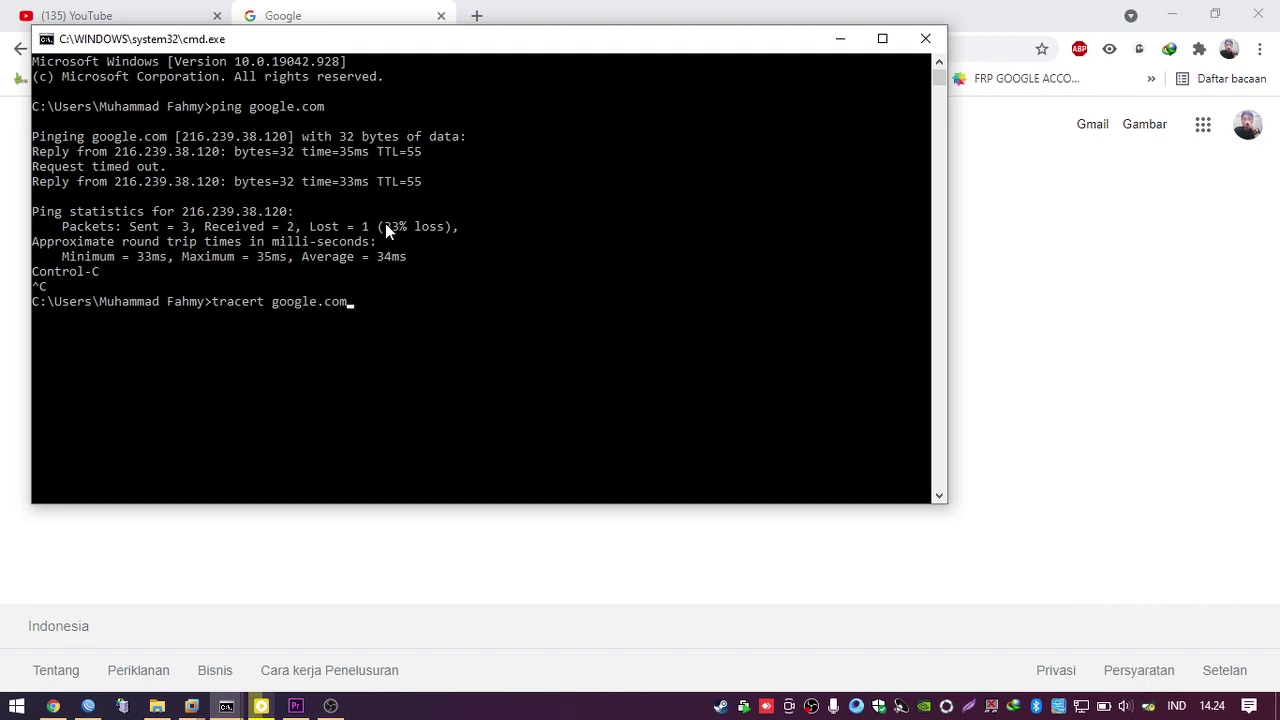
{"action": "key", "text": "Return"}
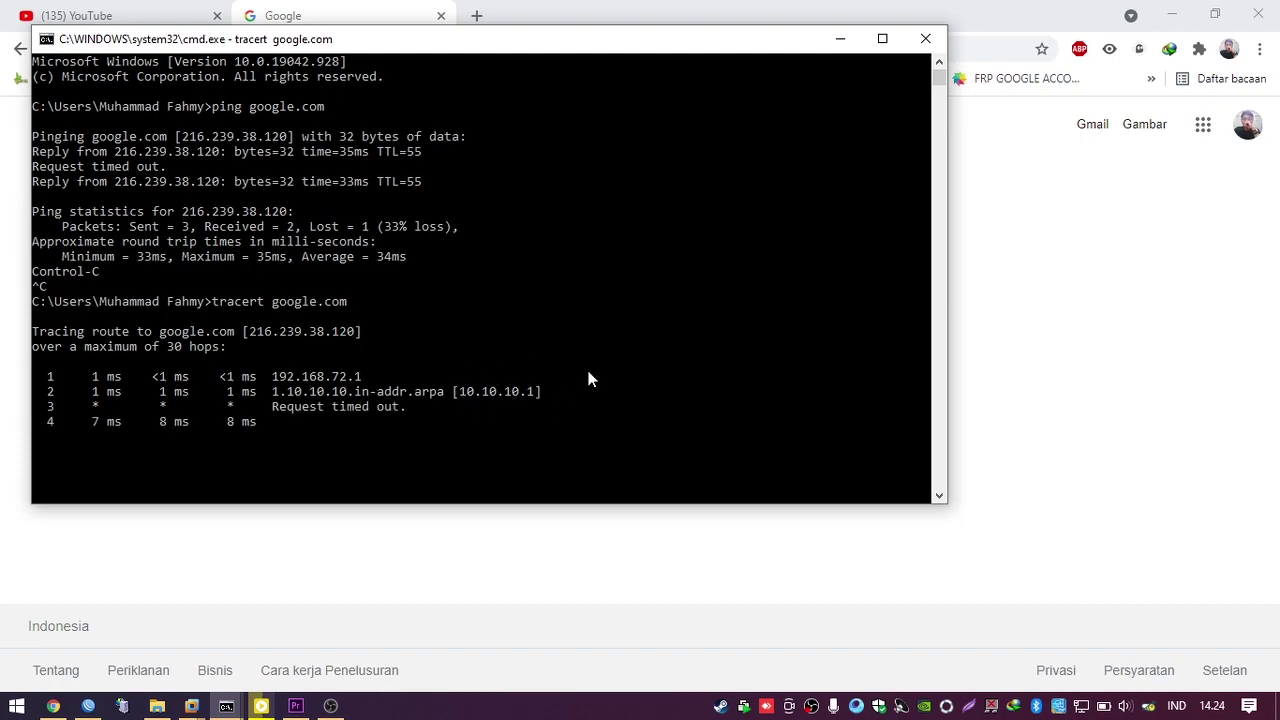
{"action": "key", "text": "ctrl+c"}
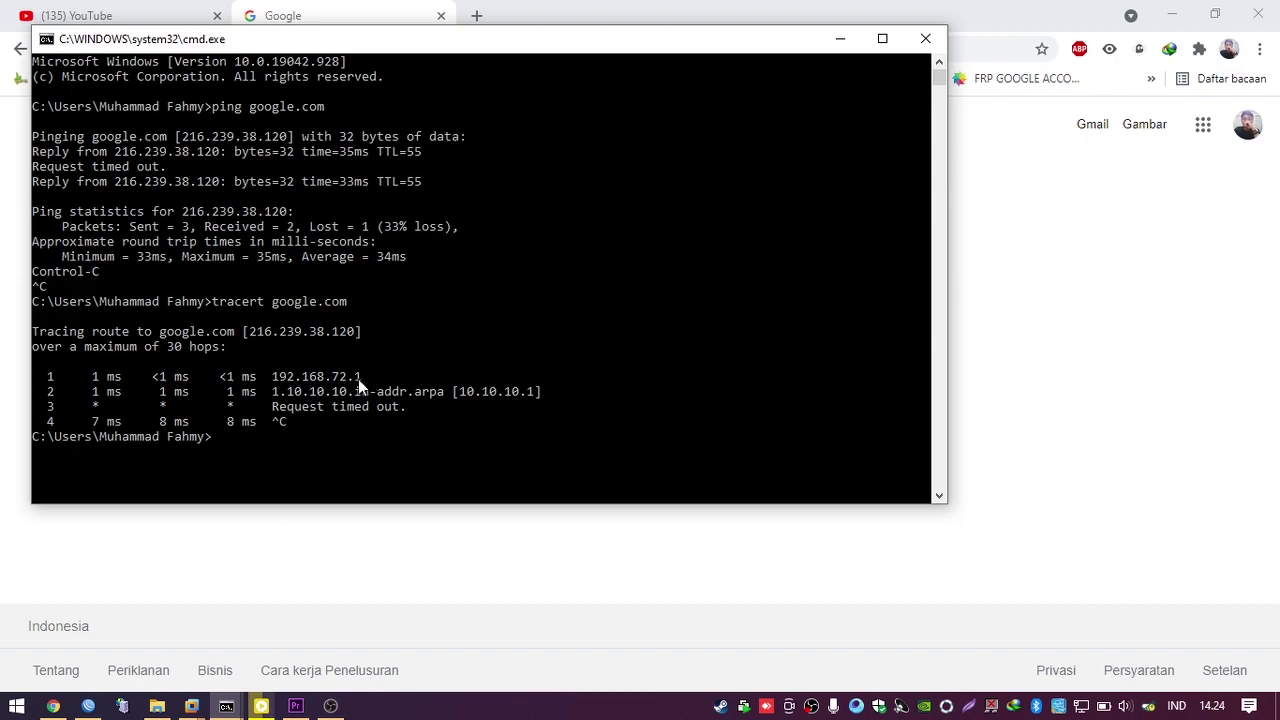
{"action": "left_click", "coordinate": [923, 45]}
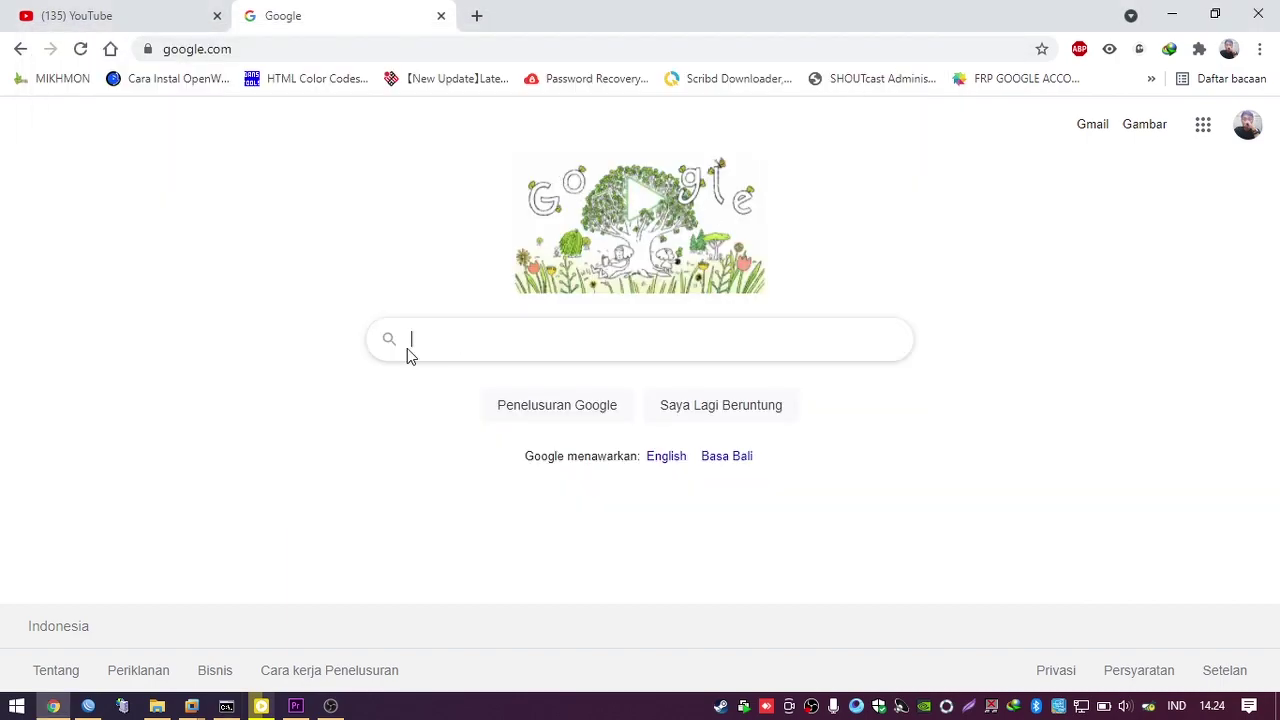
Load google.com again in Chrome and switch back to WinBox to view the interface traffic
{"action": "left_click", "coordinate": [265, 55]}
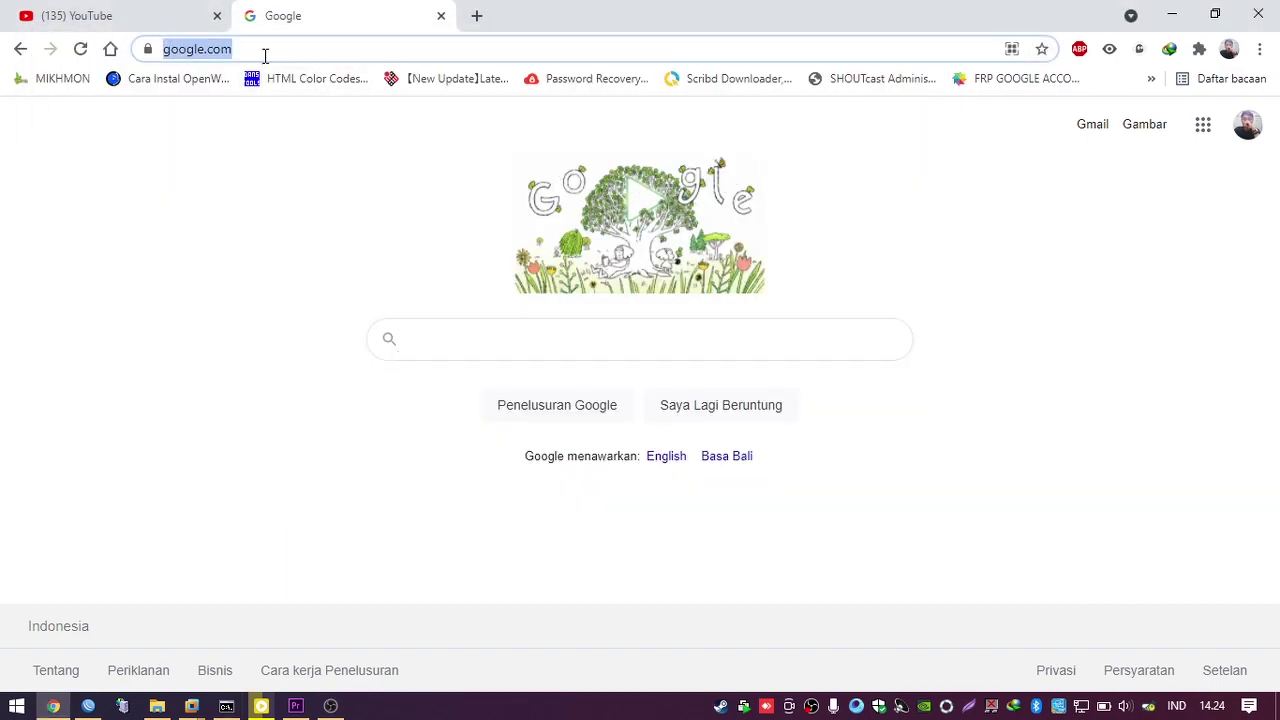
{"action": "type", "text": "goo"}
{"action": "key", "text": "Return"}
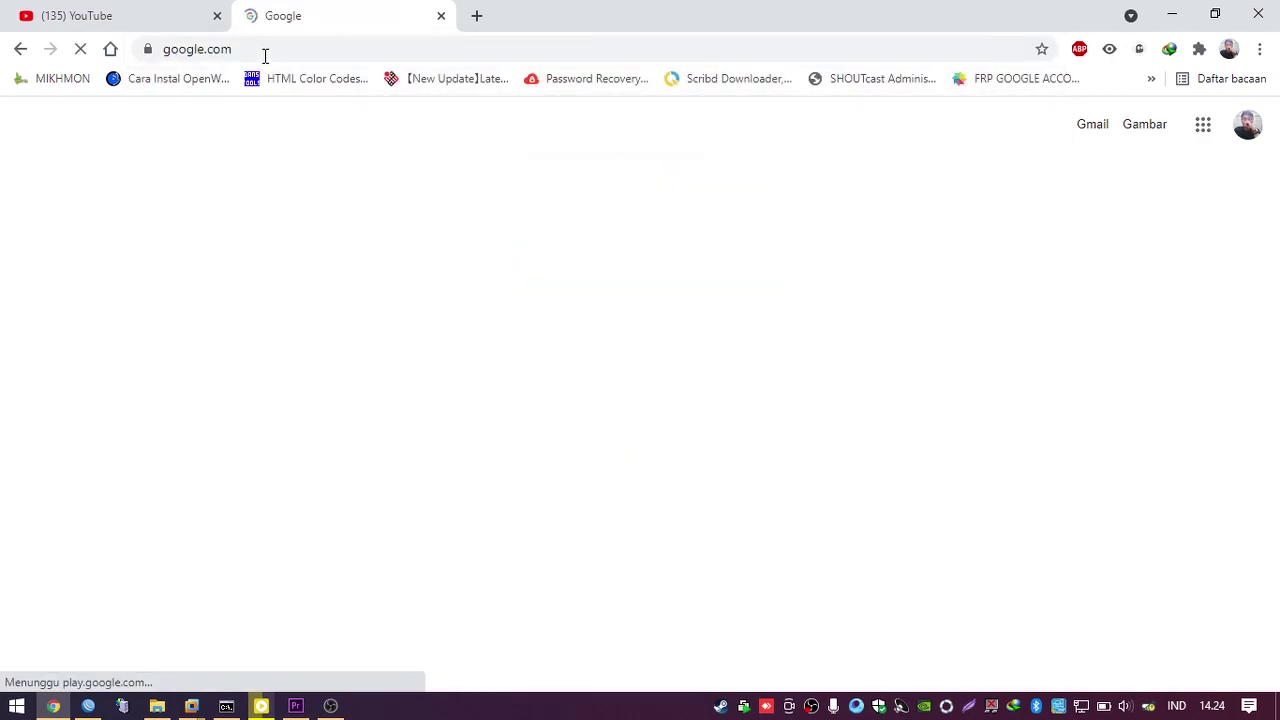
{"action": "left_click", "coordinate": [90, 706]}
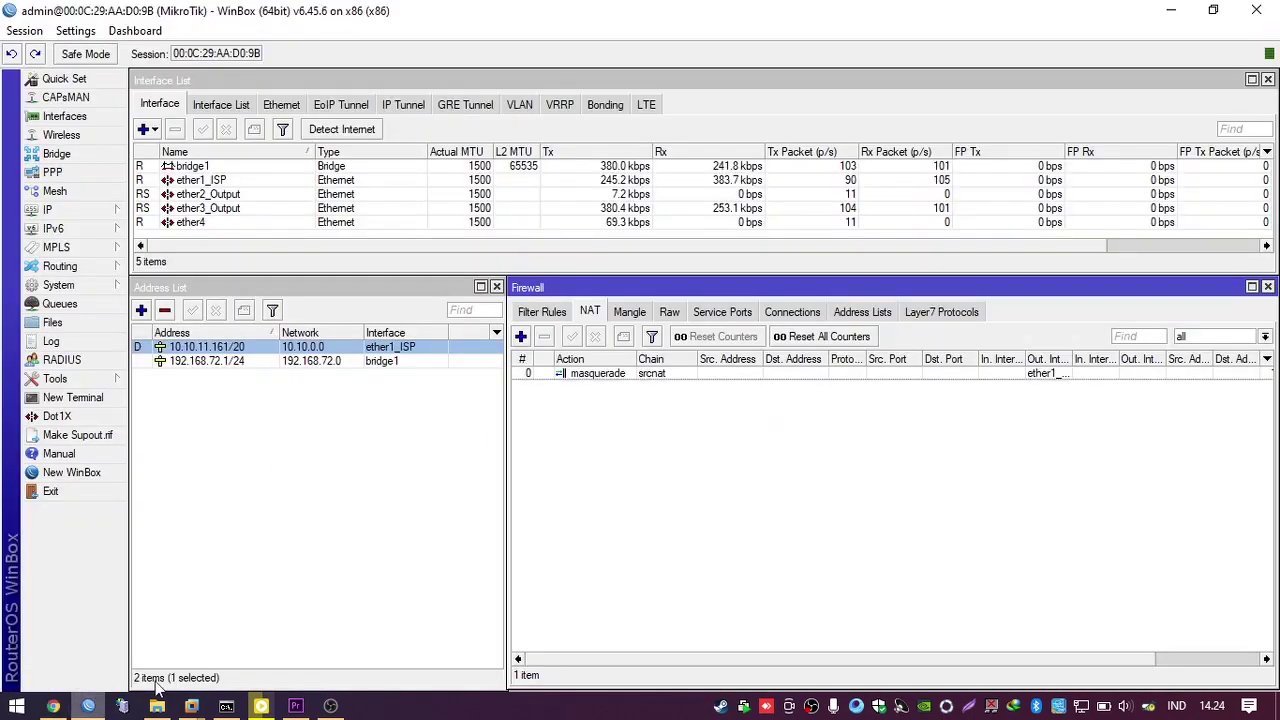